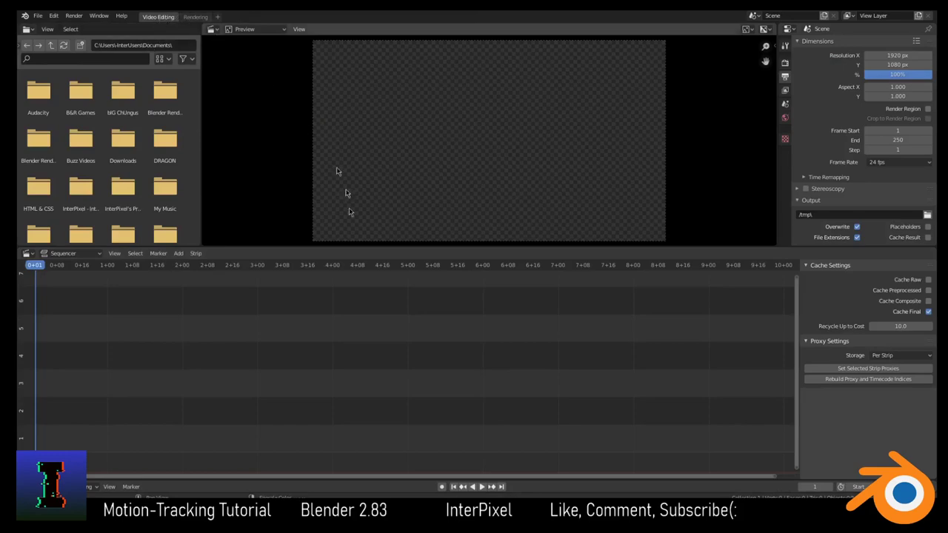
Step: Import the footage 20200413_183549 (1).mp4 from the Downloads folder into the sequencer so it starts at the first frame
scroll(312, 378, "down", 4)
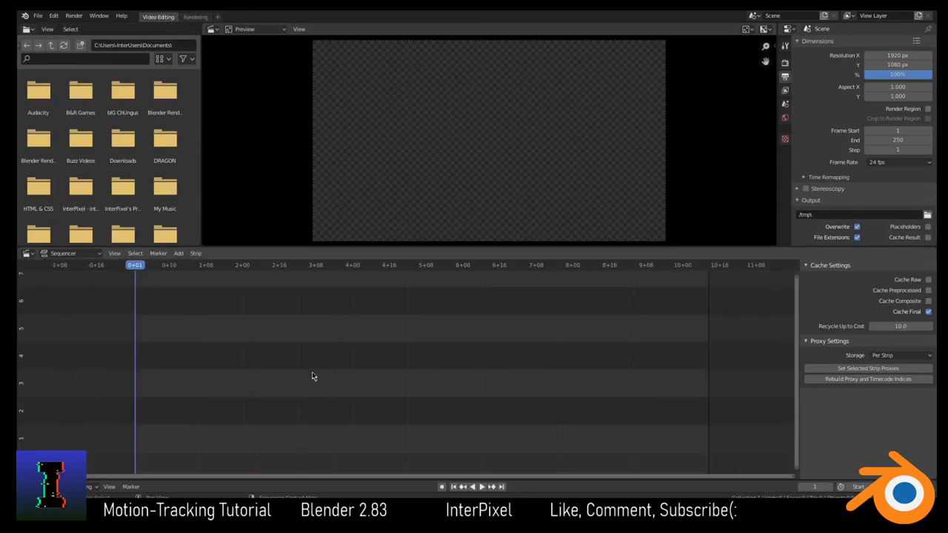
scroll(311, 378, "up", 1)
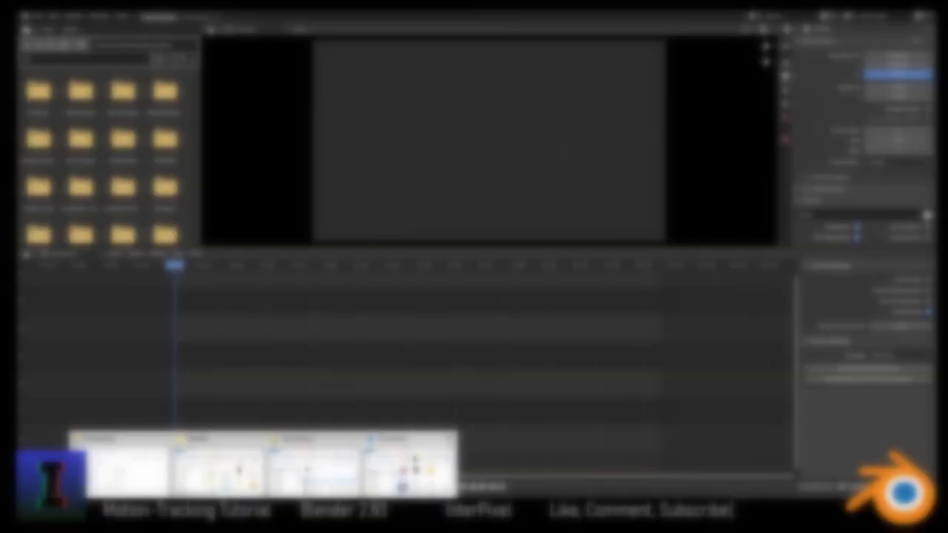
left_click(119, 467)
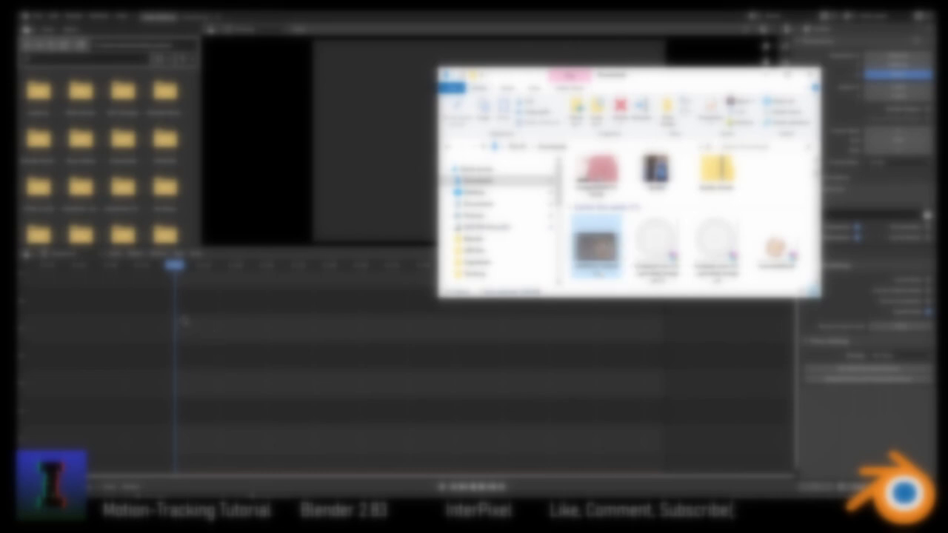
left_click_drag(185, 320, 182, 412)
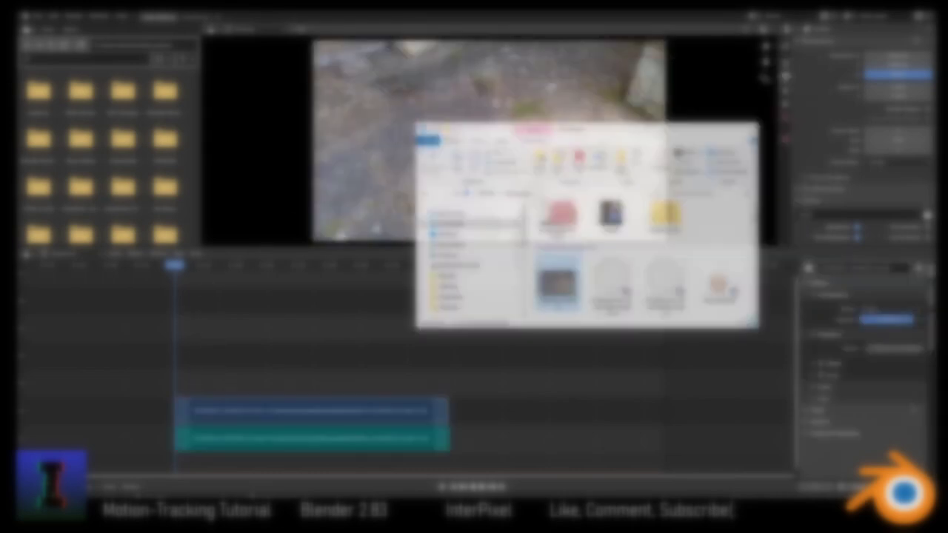
Step: Play the imported footage and check where its video strip ends in the timeline
key("space")
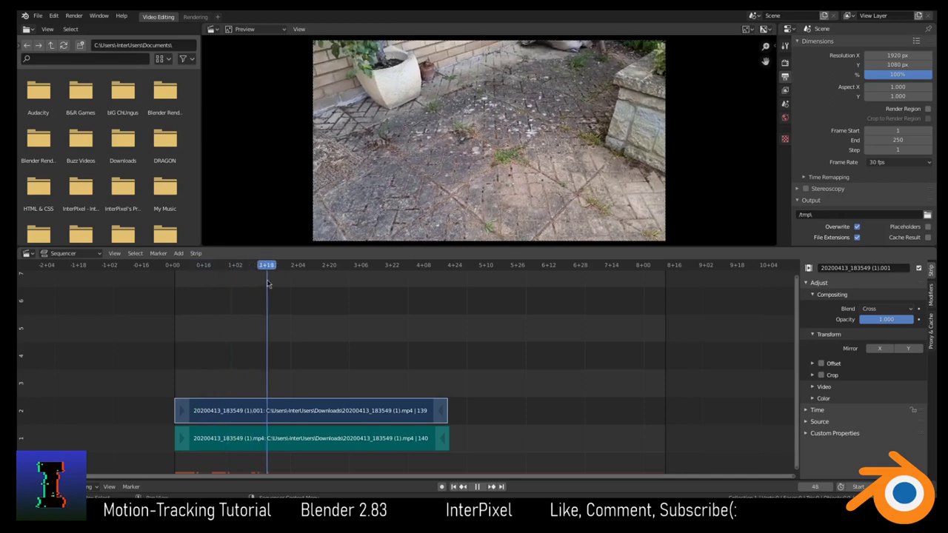
left_click(446, 265)
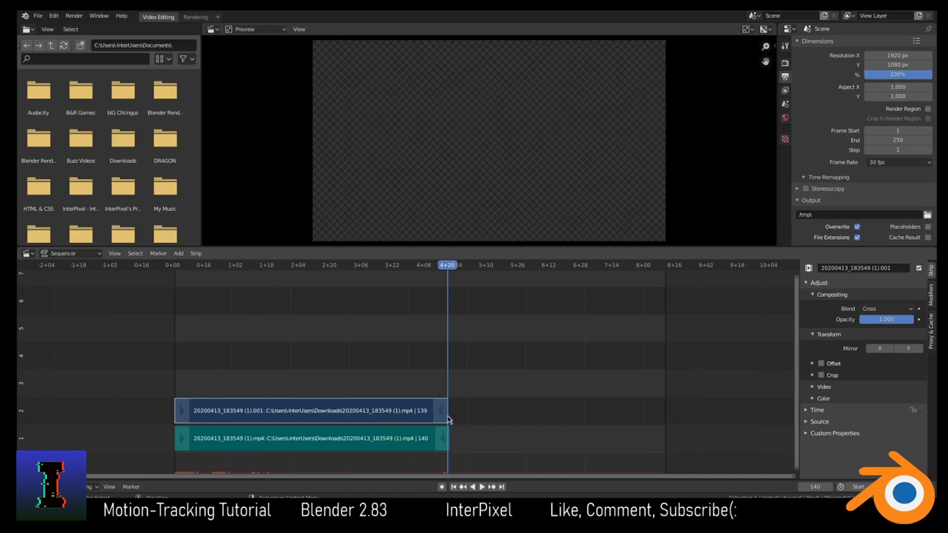
left_click(419, 265)
mouse_move(444, 410)
left_mouse_down()
mouse_move(283, 410)
mouse_move(442, 412)
left_mouse_up()
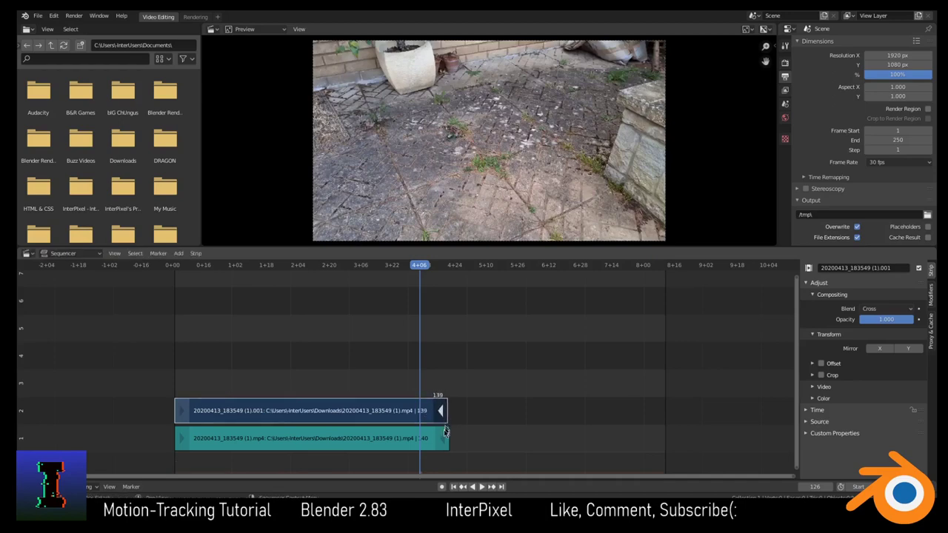
Step: Delete the footage's audio strip from channel 1 and select the remaining video strip
left_click(389, 443)
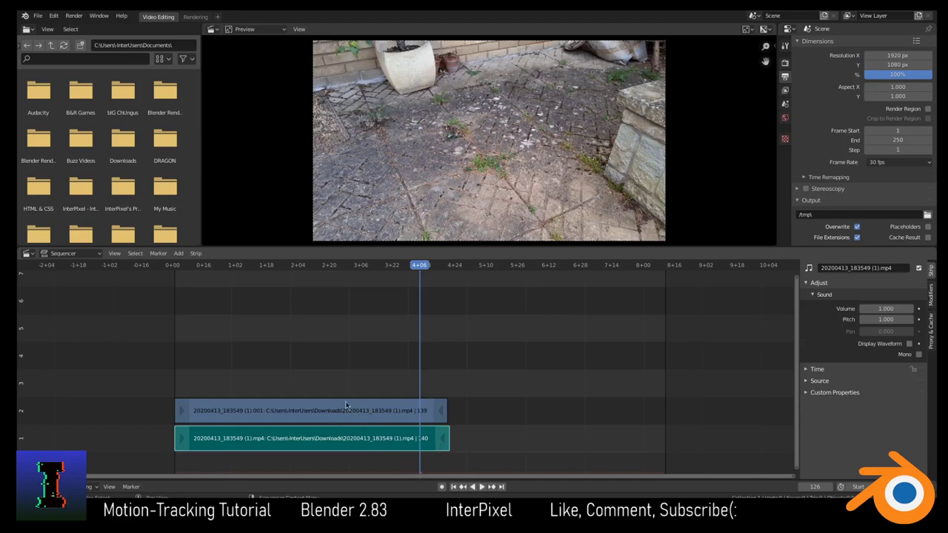
key("x")
left_click(314, 419)
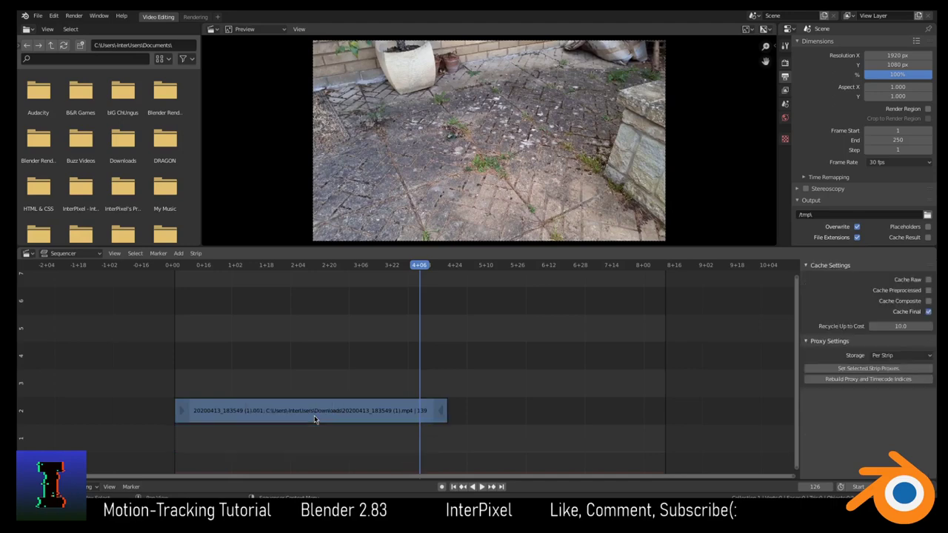
left_click(312, 414)
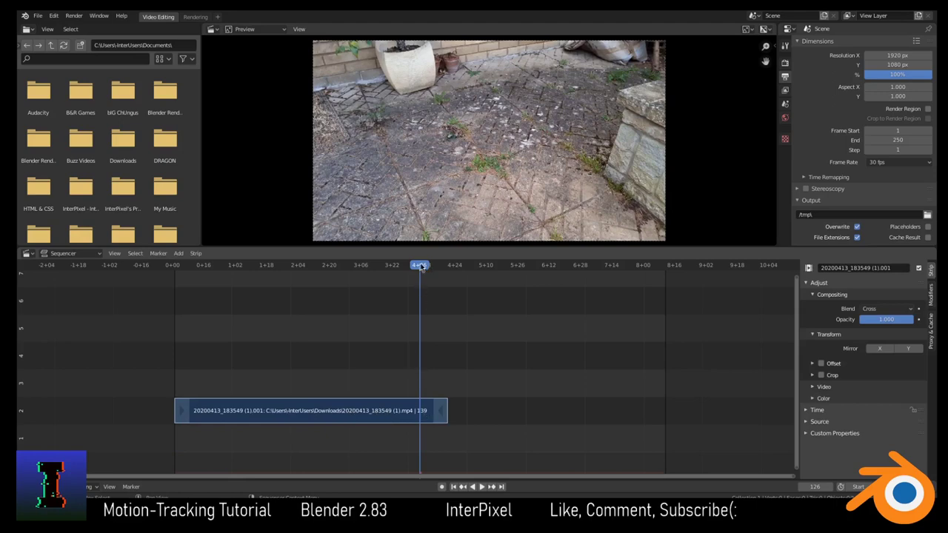
Step: Check the video strip's last frame and set the scene's end frame to 139
key("space")
key("space")
left_click(441, 412)
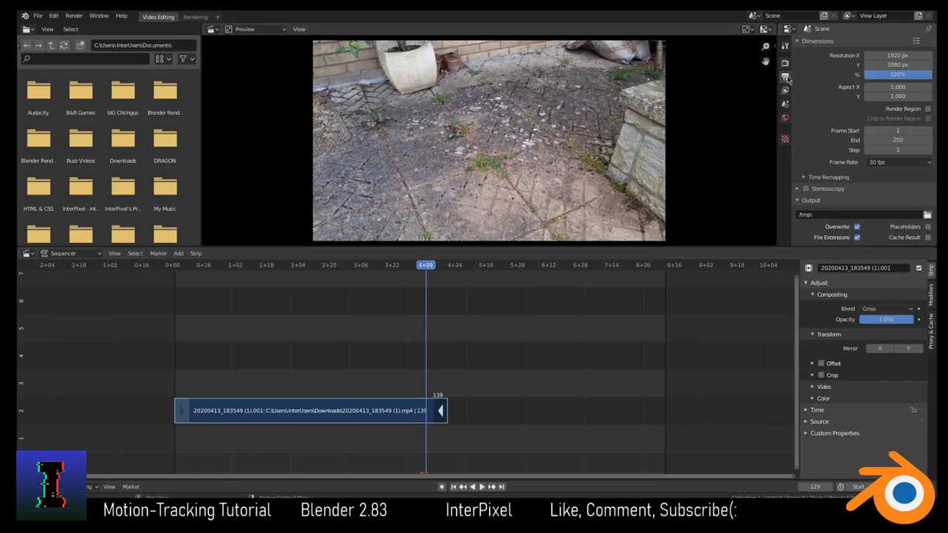
left_click(905, 140)
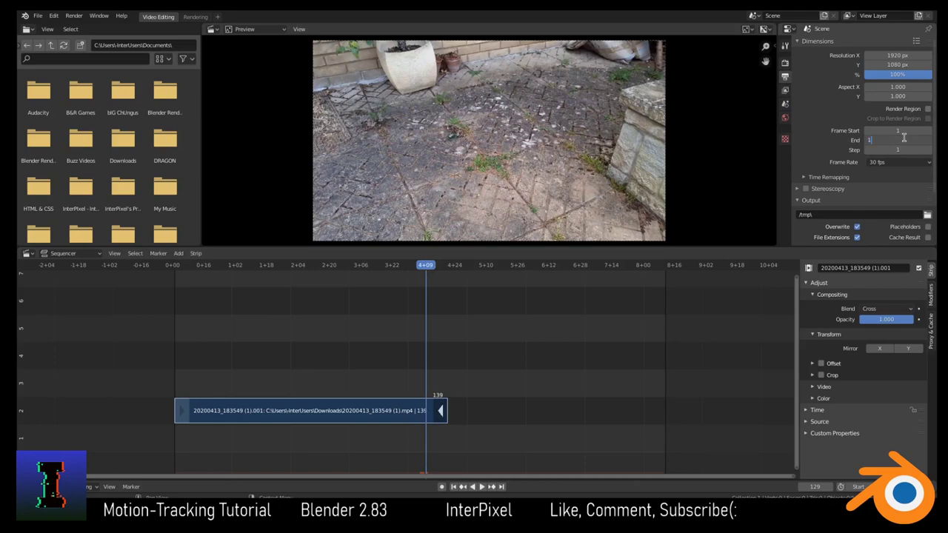
type("139")
key("Return")
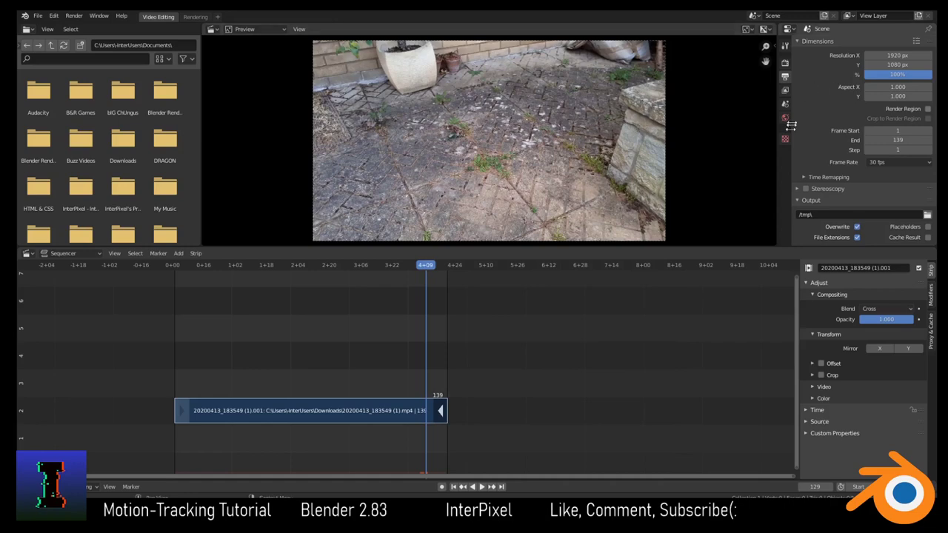
Step: Keep PNG as the output file format and set its compression to 5%
scroll(875, 185, "down", 2)
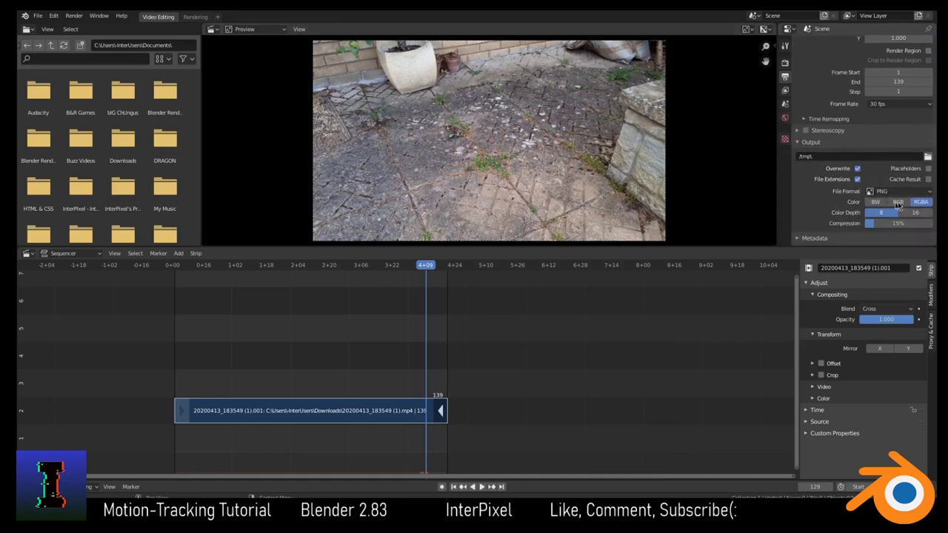
left_click(893, 193)
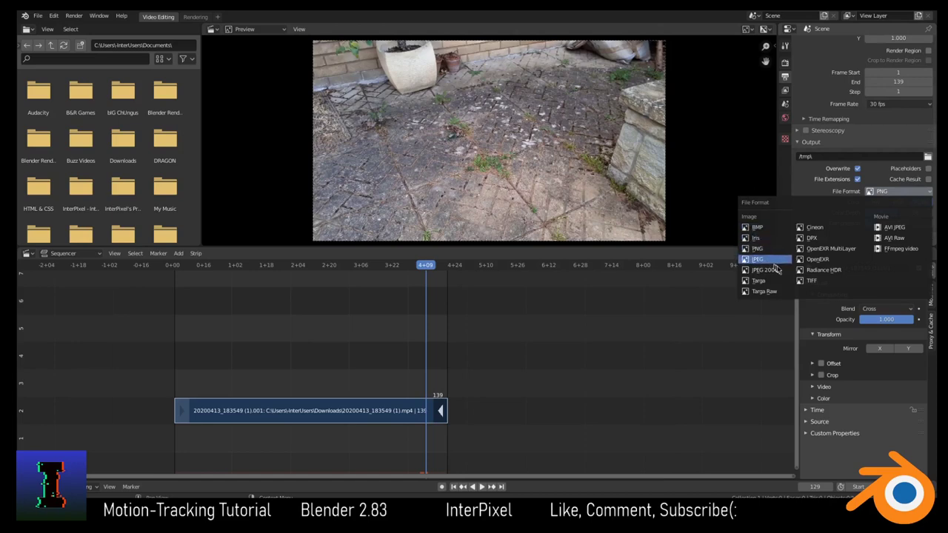
left_click(812, 187)
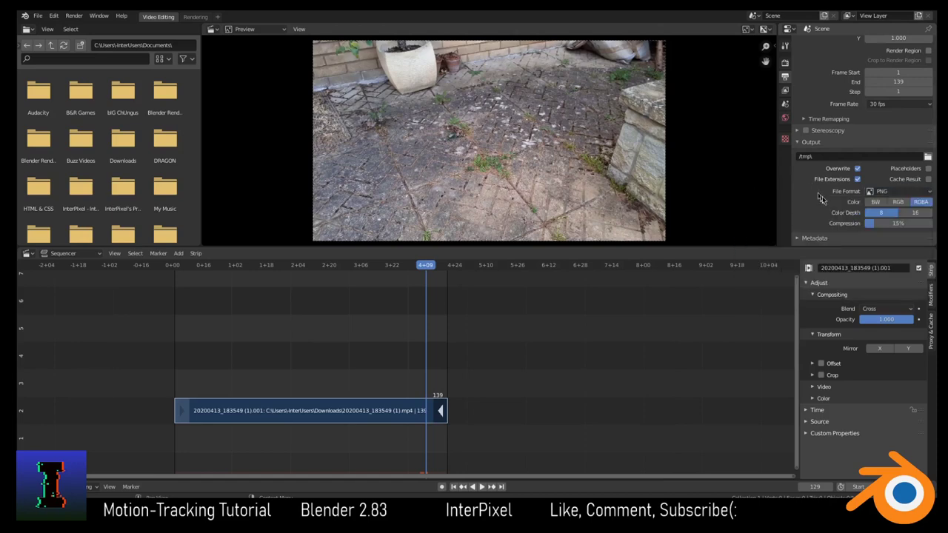
left_click(869, 223)
type("0")
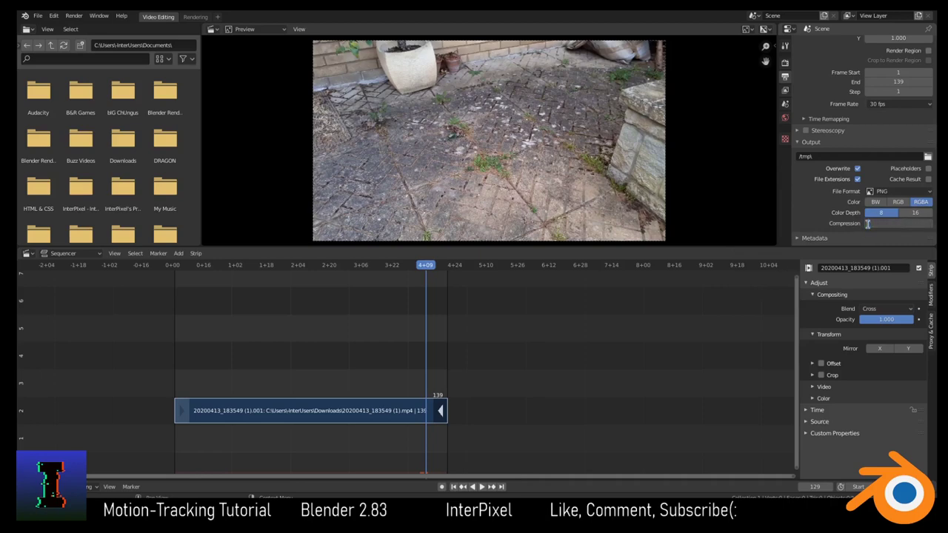
key("Return")
scroll(892, 101, "up", 1)
scroll(893, 101, "up", 2)
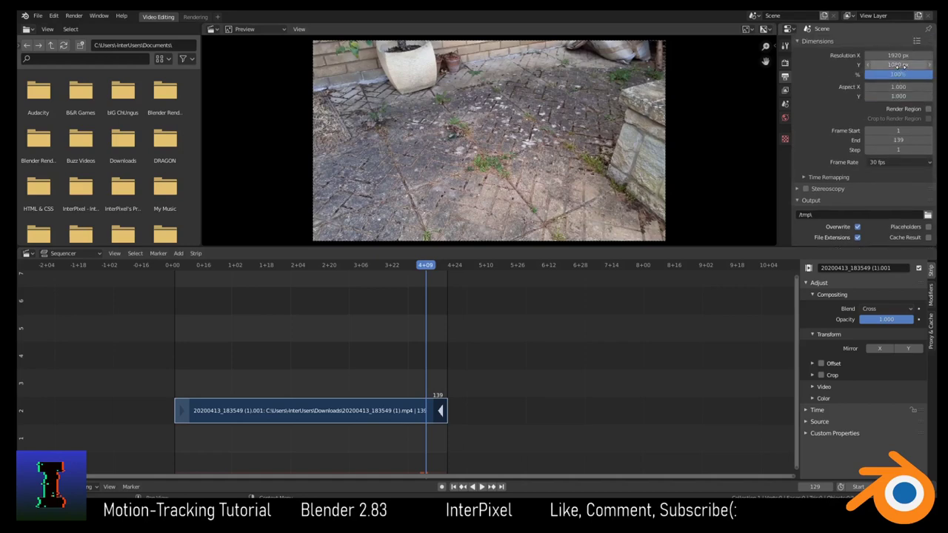
Step: Browse for the render output location and create an Image Sequence folder inside the Supertasks folder
scroll(899, 181, "down", 4)
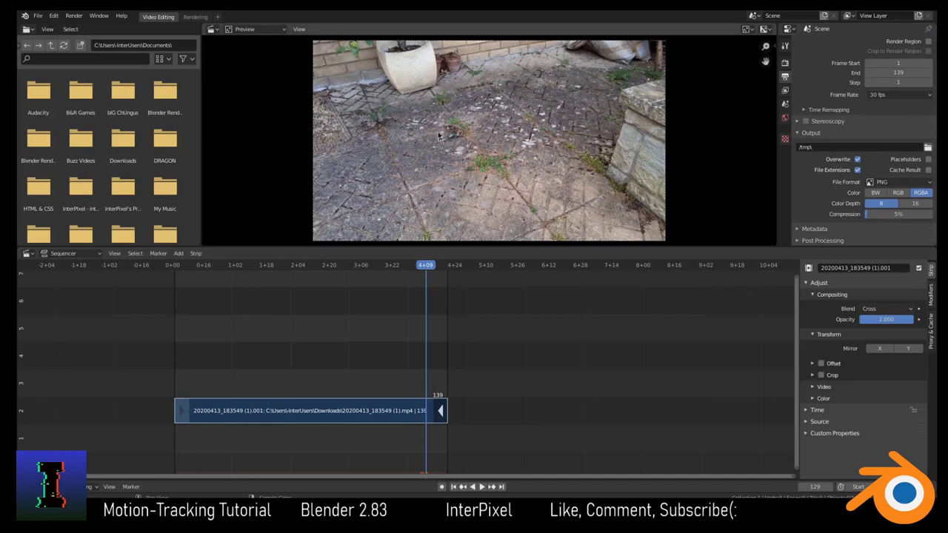
left_click(928, 147)
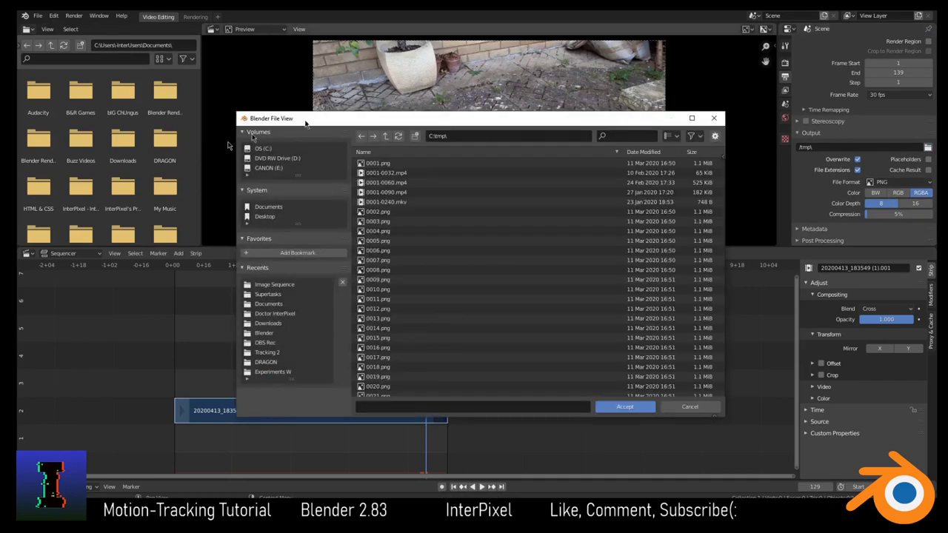
left_click(284, 295)
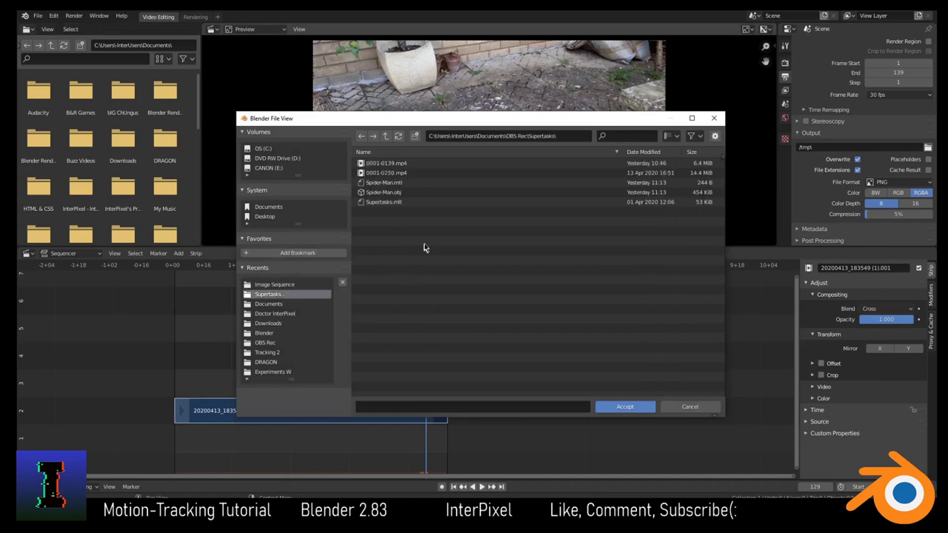
left_click(415, 136)
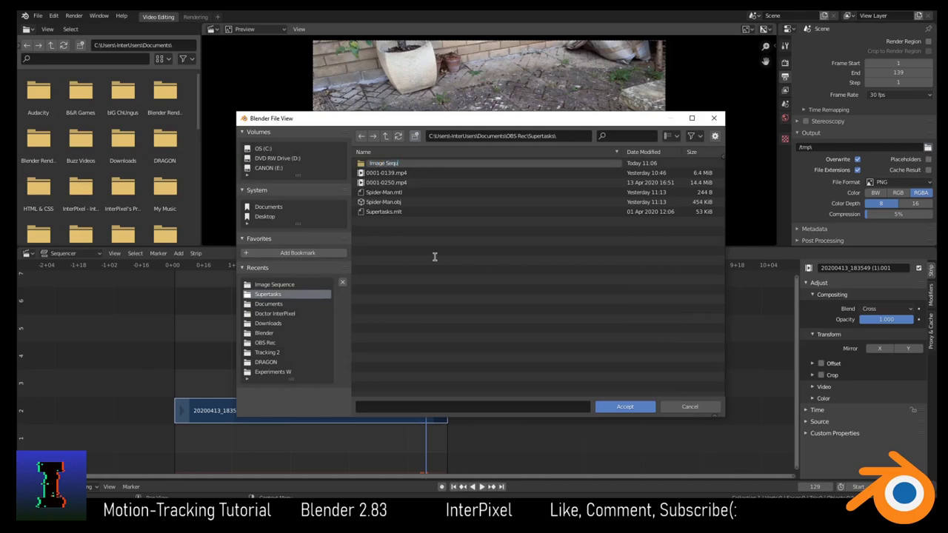
type("Image Sequence")
key("Return")
Step: Choose the Image Sequence folder as the output location with the file name prefix Frame_
left_click(417, 163)
left_click(486, 405)
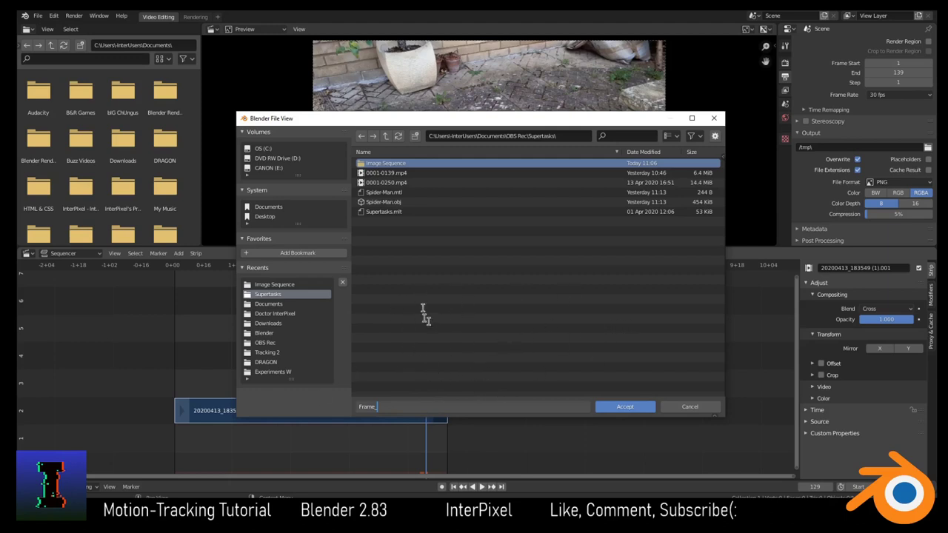
left_click(622, 407)
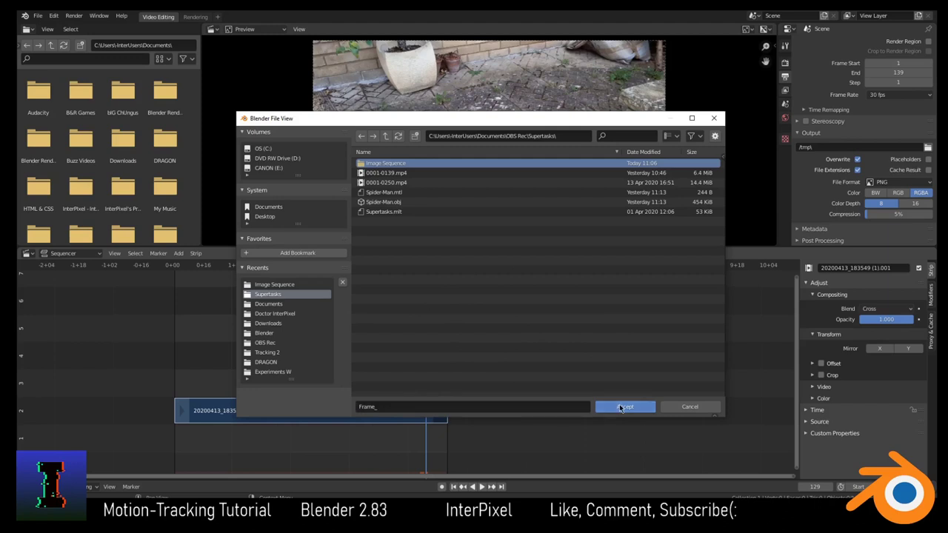
left_click(624, 407)
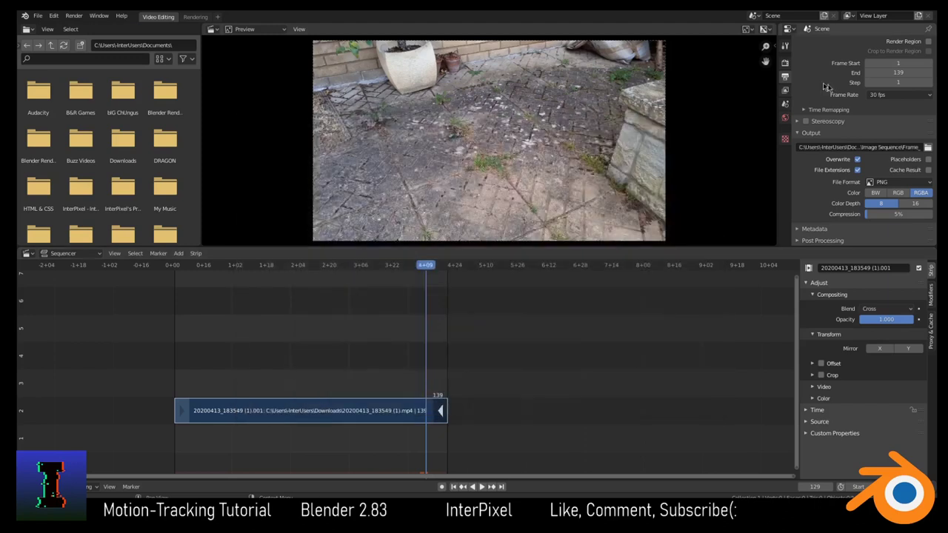
Step: Set the Eevee render samples to 1 and render the animation to the image sequence
scroll(838, 77, "up", 3)
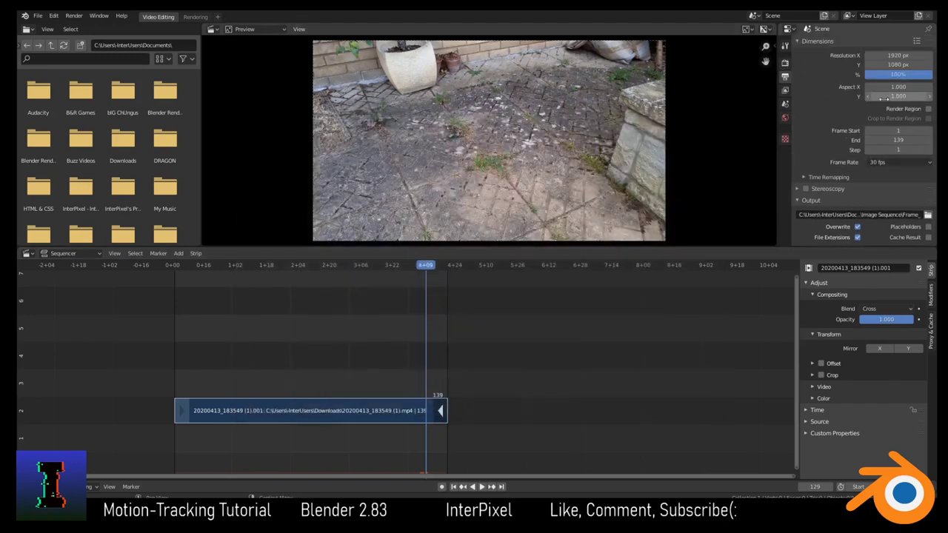
left_click(786, 66)
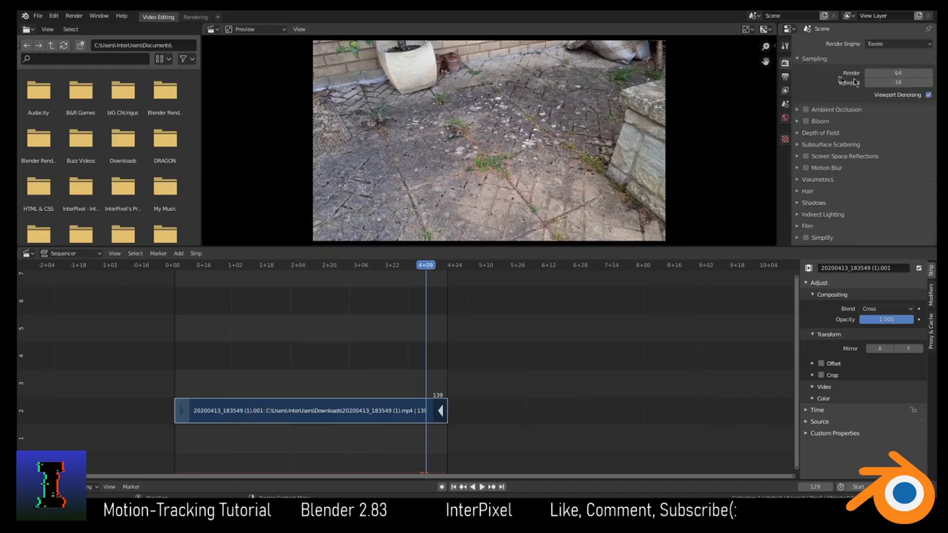
left_click(889, 72)
type("1")
key("Return")
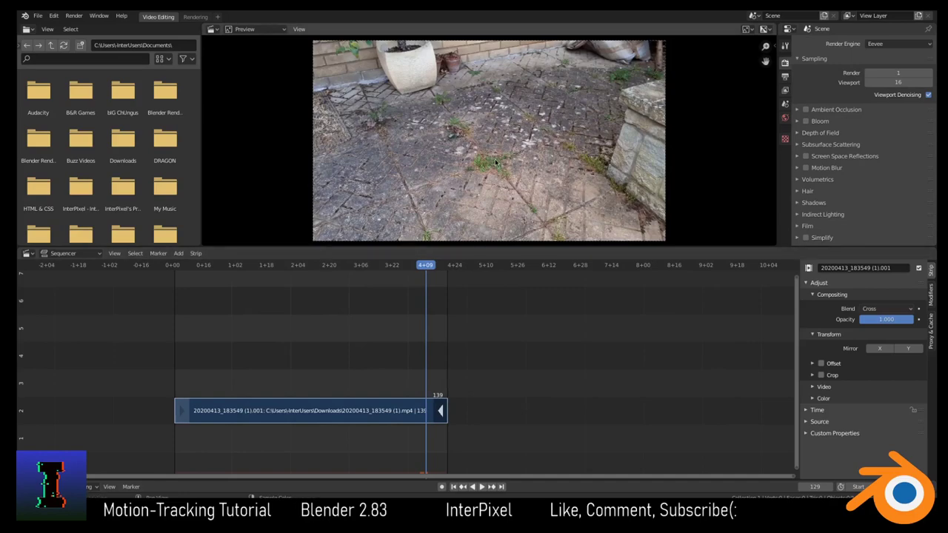
key("F12")
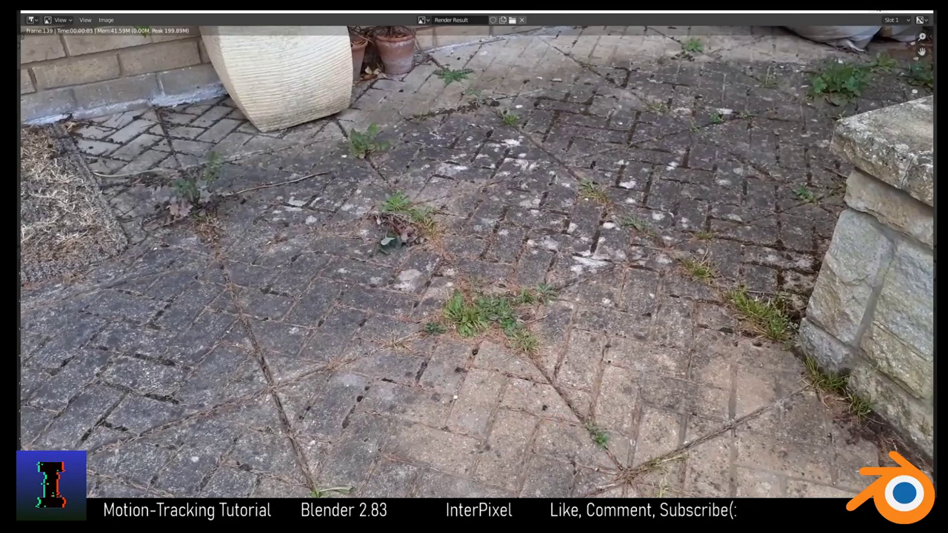
key("Escape")
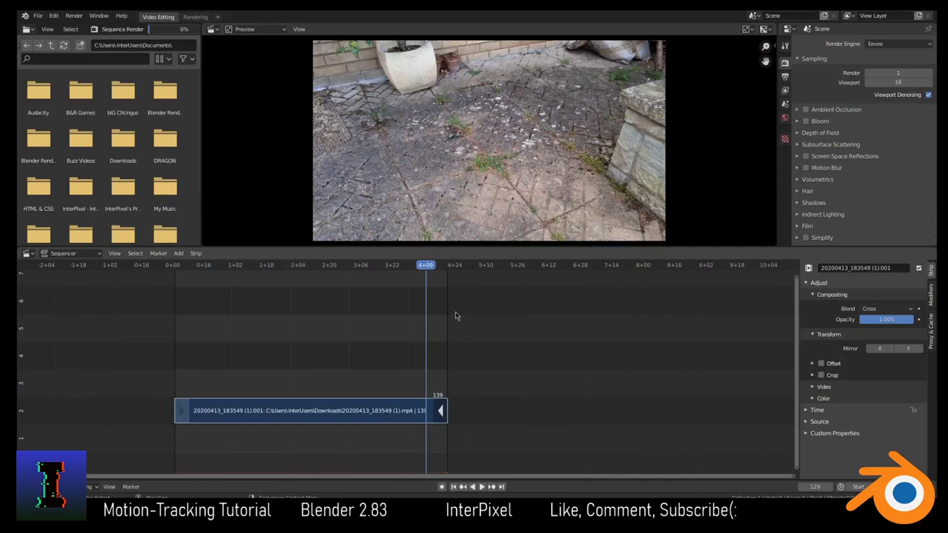
Step: Create a new VFX file without saving the changes to the video editing file
key("ctrl+n")
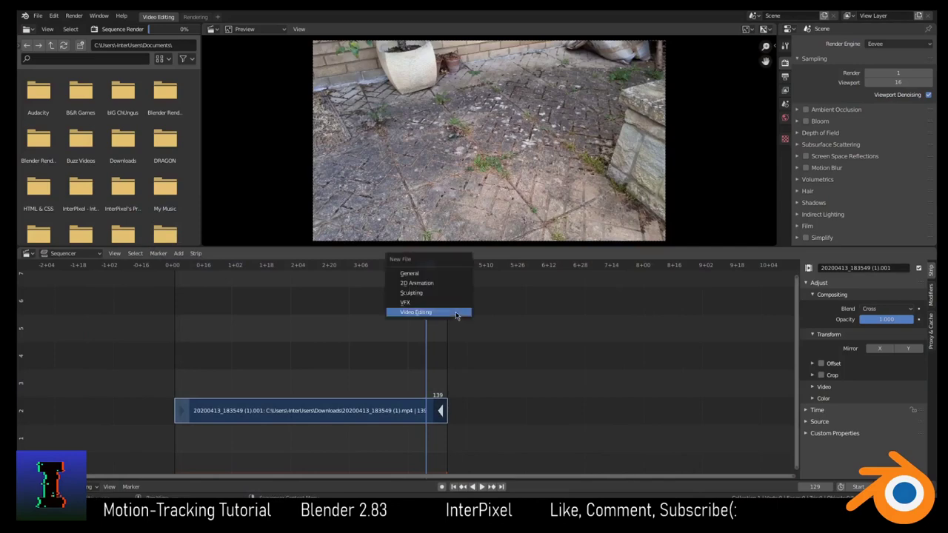
left_click(455, 312)
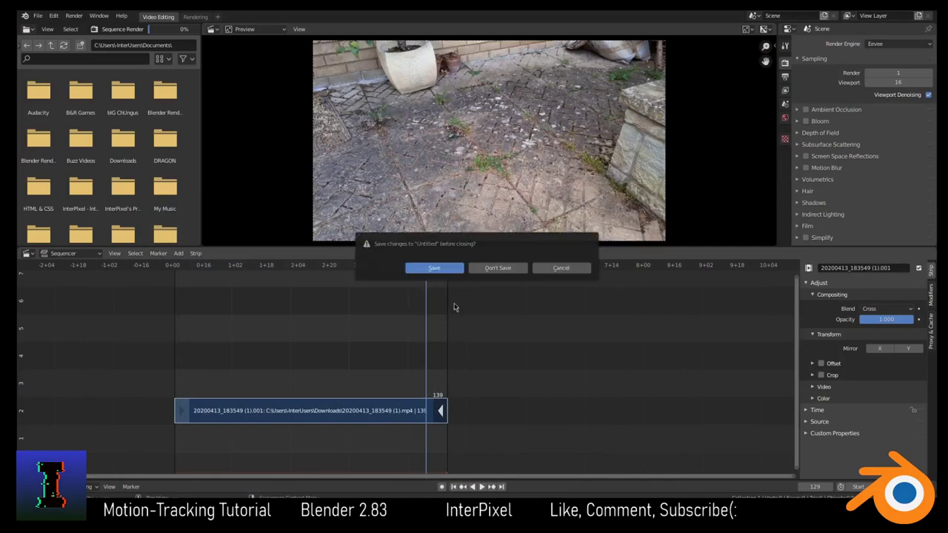
left_click(497, 268)
scroll(447, 320, "up", 4)
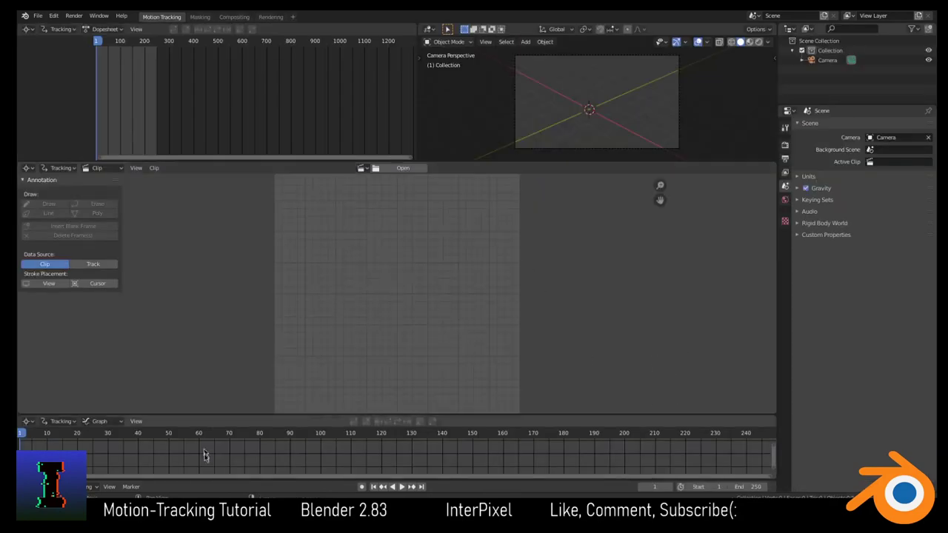
scroll(267, 458, "down", 3)
scroll(269, 320, "up", 4)
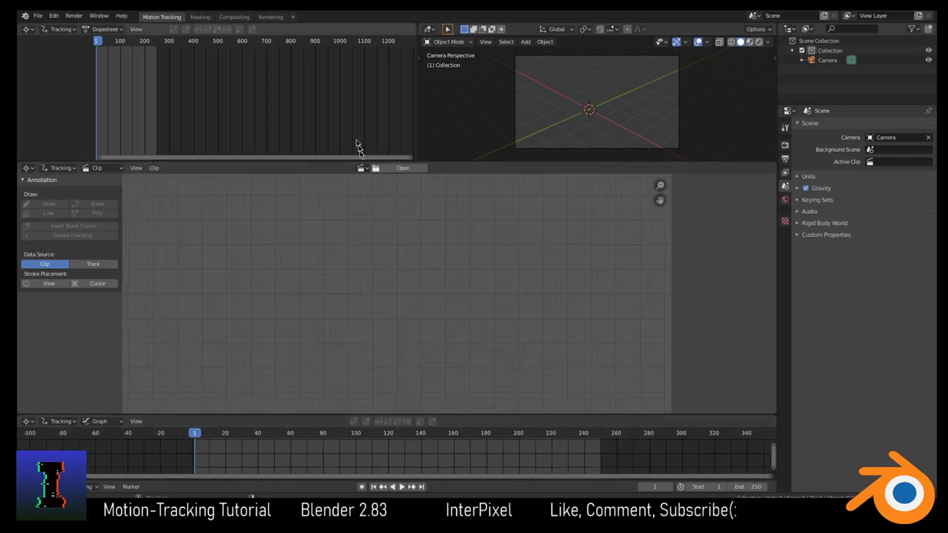
scroll(455, 280, "down", 4)
scroll(462, 286, "up", 1)
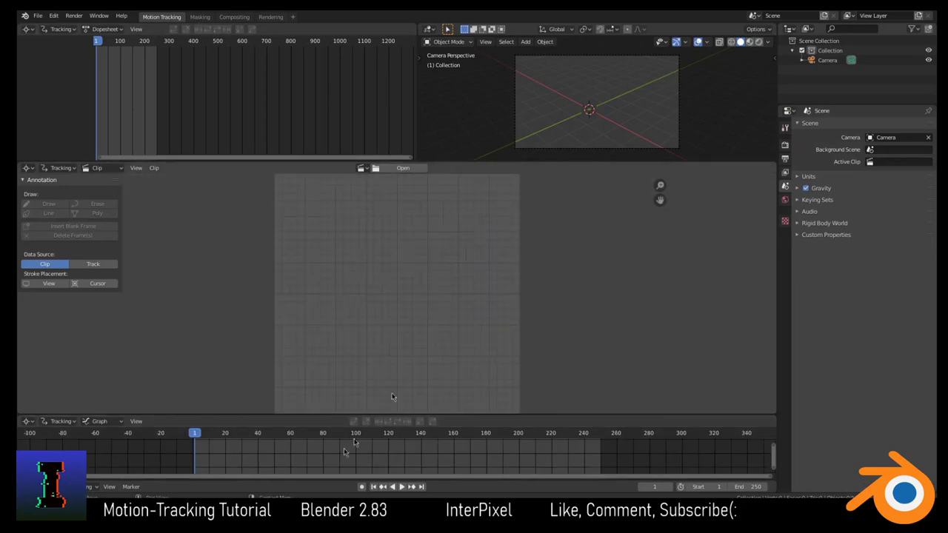
Step: Switch to File Explorer and open the Image Sequence folder inside the Supertasks folder
mouse_move(265, 529)
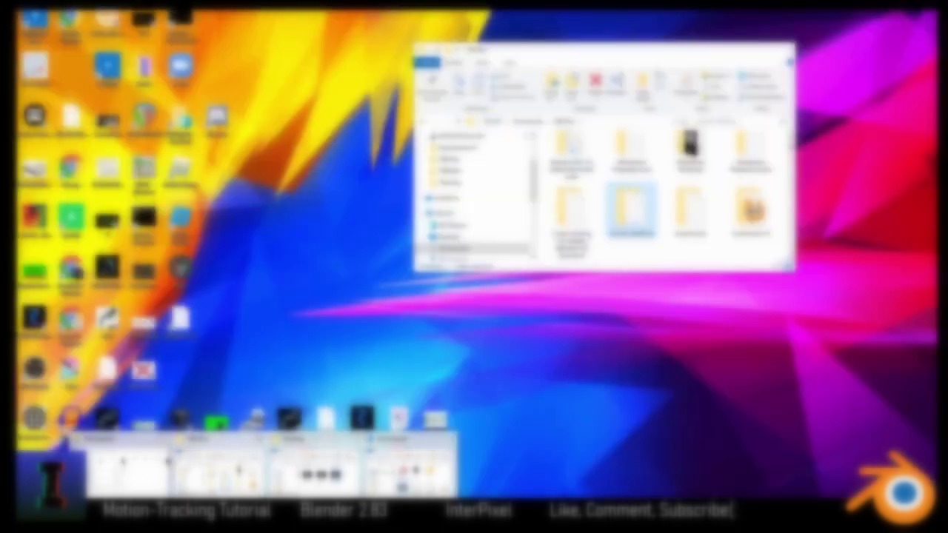
left_click(280, 459)
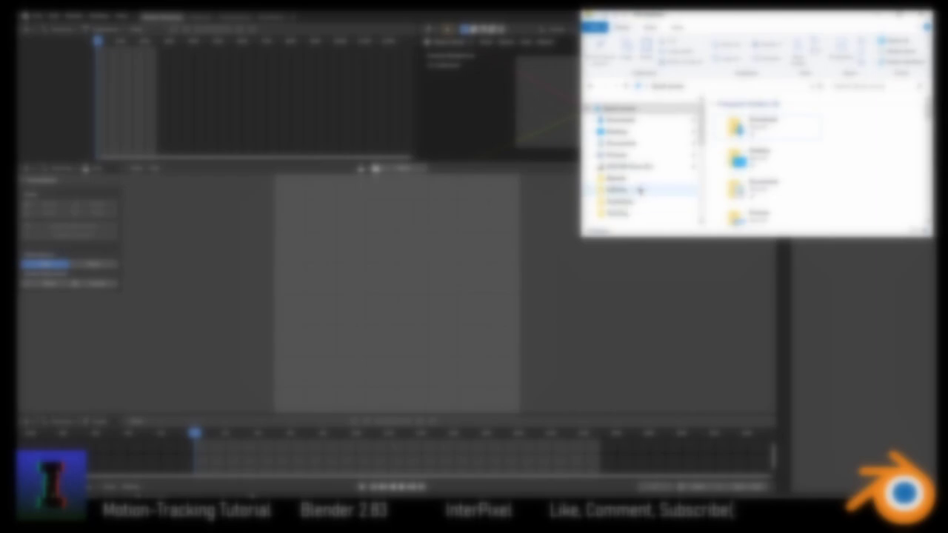
left_click(644, 203)
double_click(750, 123)
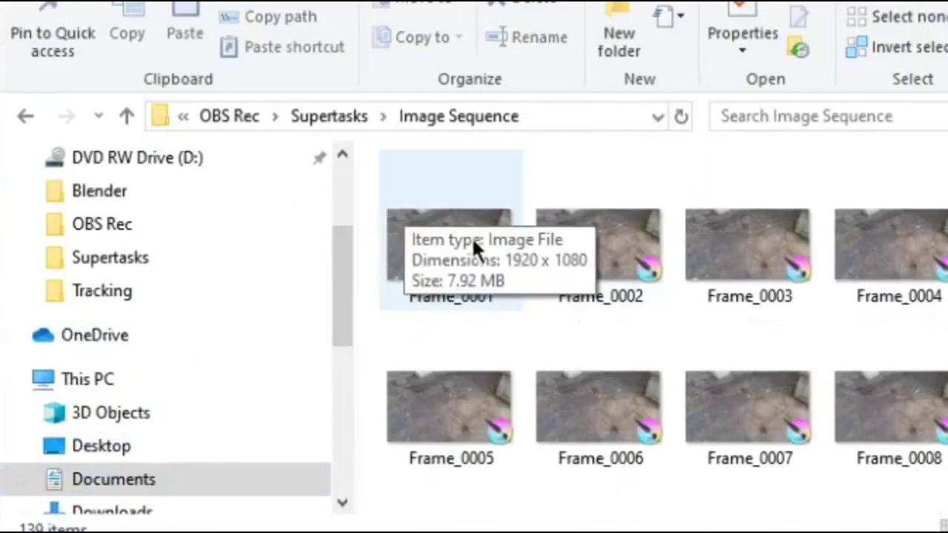
Step: Load all frames of the Image Sequence folder into Blender's movie clip editor as one clip and minimise the File Explorer window
key("ctrl+a")
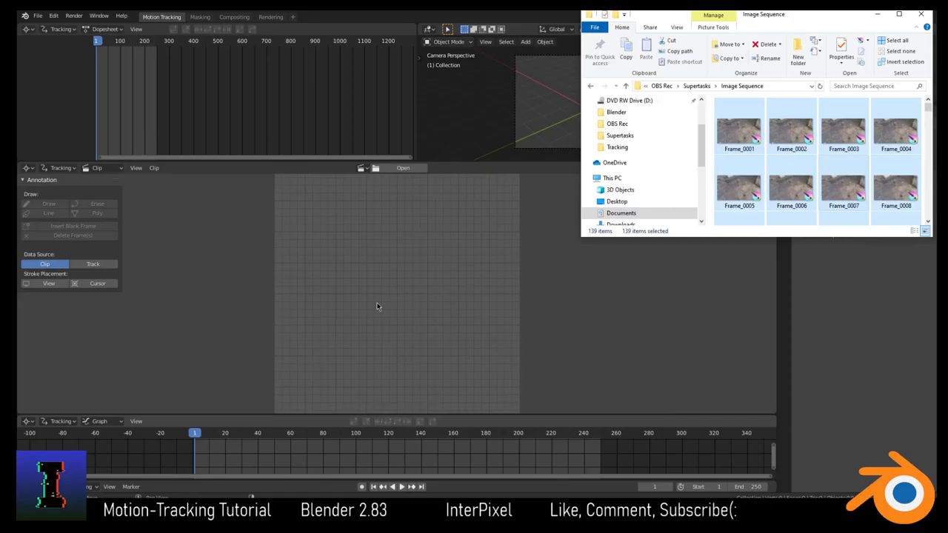
left_click_drag(377, 306, 379, 305)
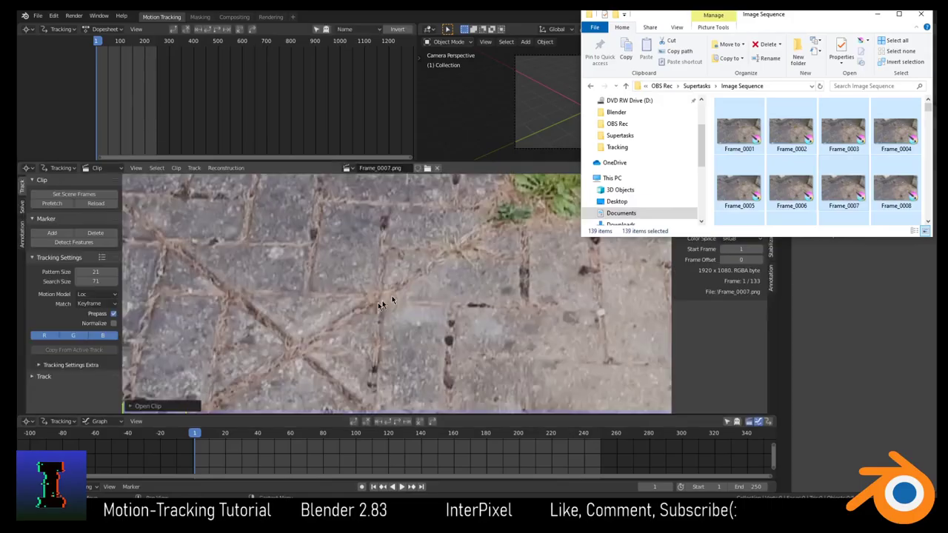
left_click(876, 15)
scroll(568, 265, "down", 5)
scroll(566, 264, "up", 1)
key("f")
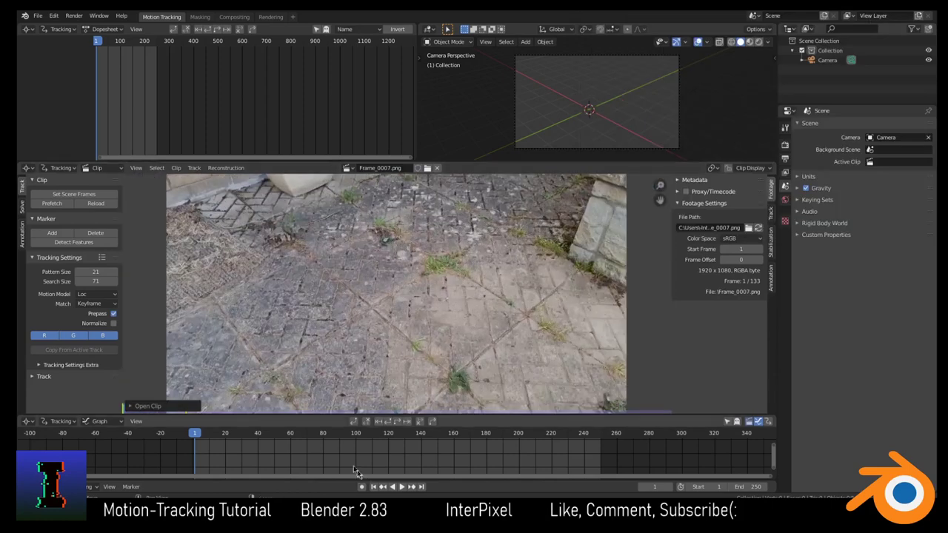
Step: Match the scene frame range to the loaded clip and prefetch its frames into memory
mouse_move(197, 435)
left_mouse_down()
mouse_move(207, 436)
mouse_move(196, 438)
left_mouse_up()
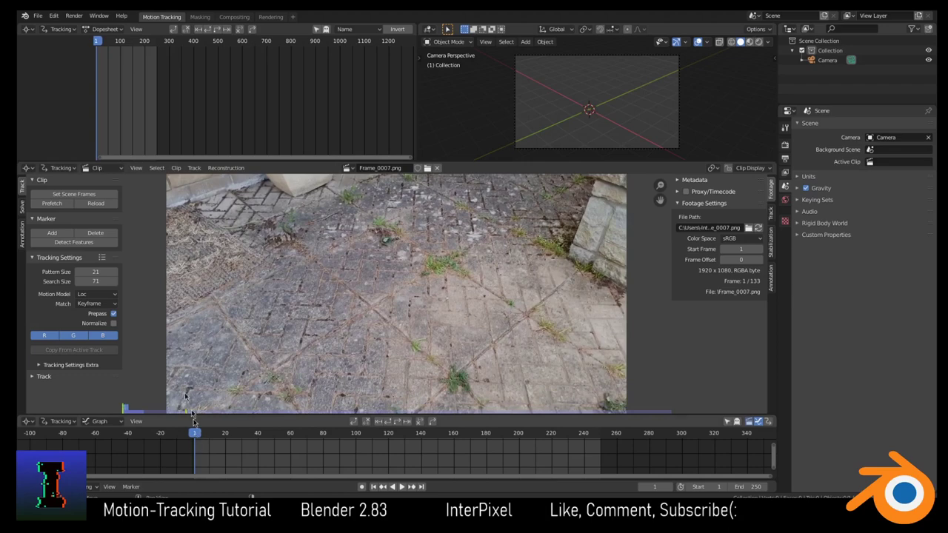
left_click(41, 196)
left_click(52, 203)
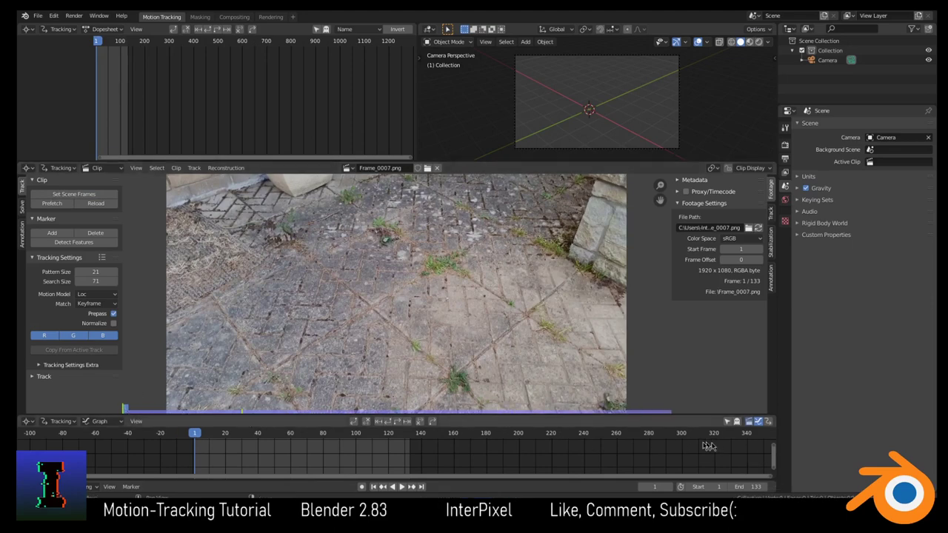
Step: Move the playhead to frame 0 and look over the patio footage
mouse_move(194, 432)
left_mouse_down()
mouse_move(353, 435)
mouse_move(168, 438)
mouse_move(189, 437)
left_mouse_up()
scroll(354, 252, "down", 3)
middle_click_drag(354, 252, 357, 284)
scroll(329, 274, "up", 4)
scroll(325, 292, "down", 3)
scroll(341, 276, "up", 2)
scroll(341, 274, "down", 2)
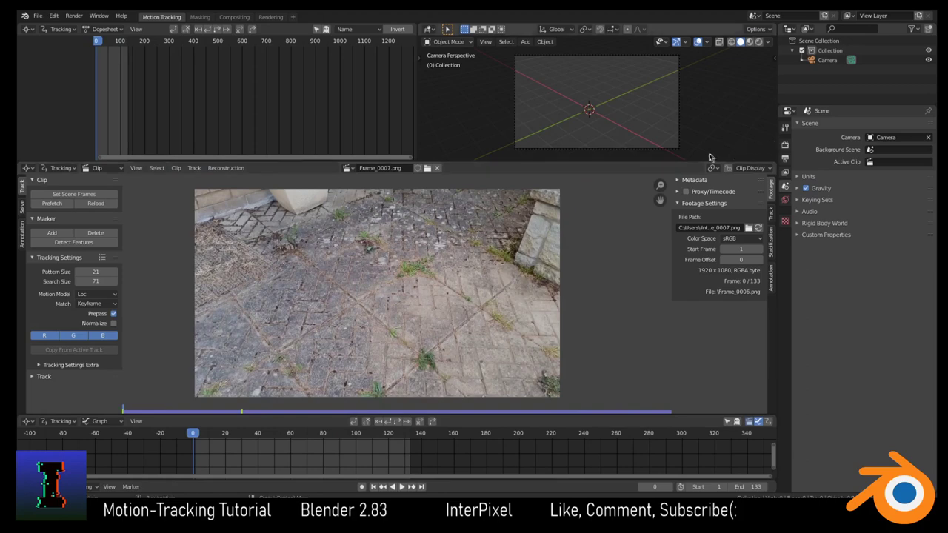
Step: Set the colour management view transform to Standard and the look to High Contrast in the render settings
left_click(786, 145)
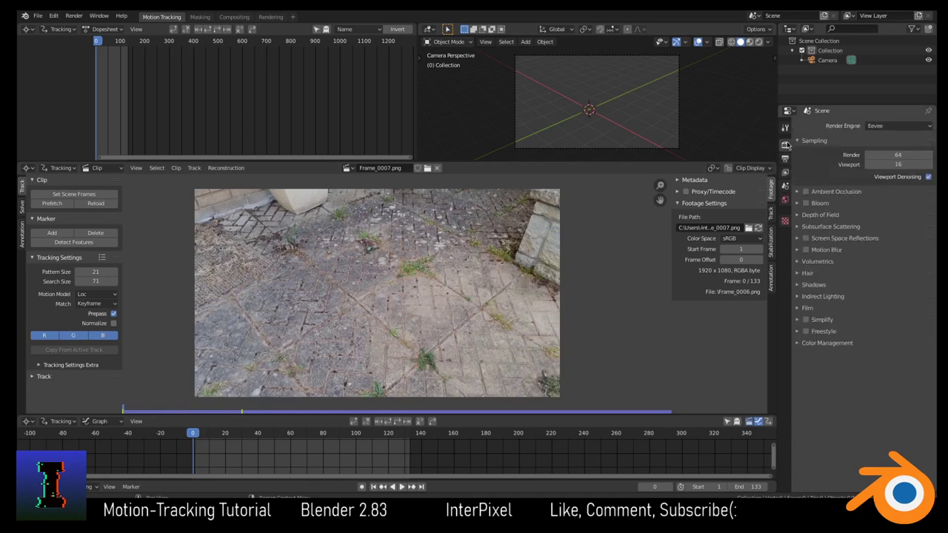
left_click(819, 345)
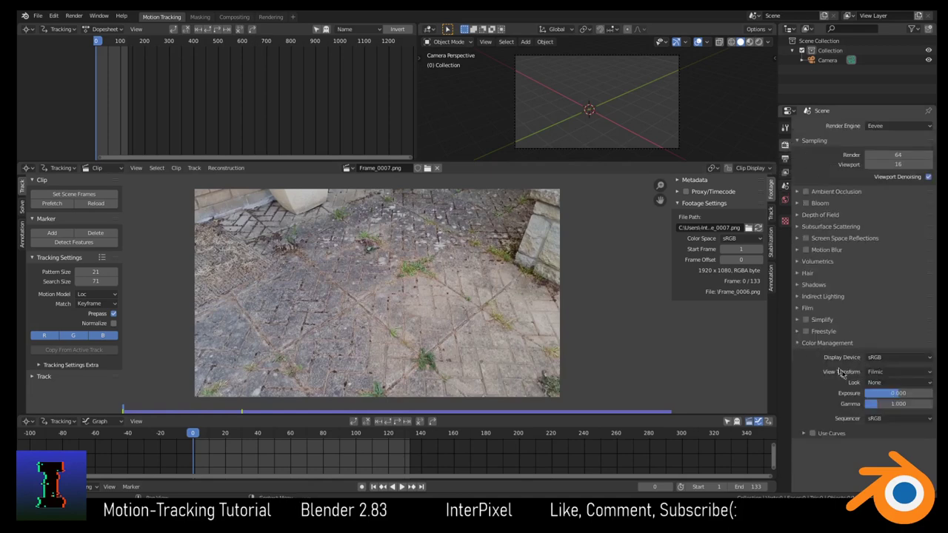
left_click(871, 372)
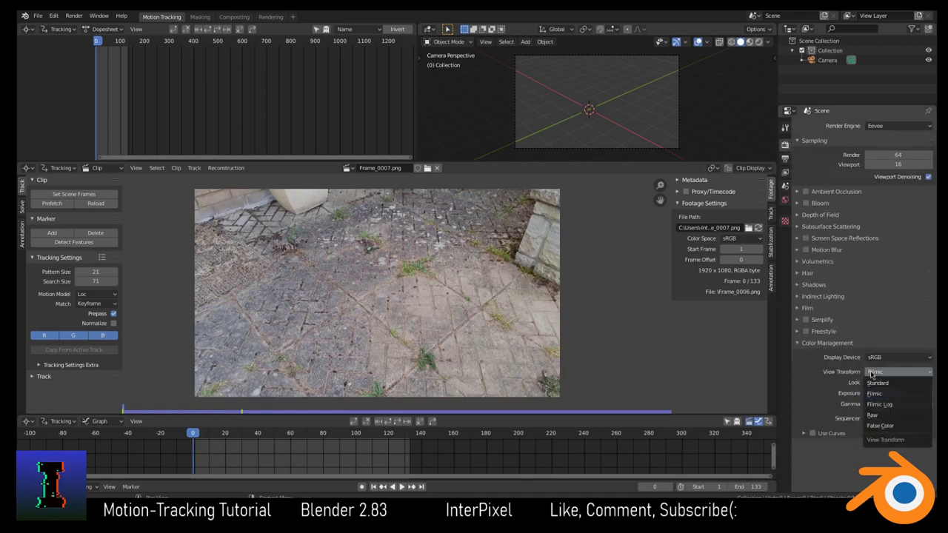
left_click(872, 374)
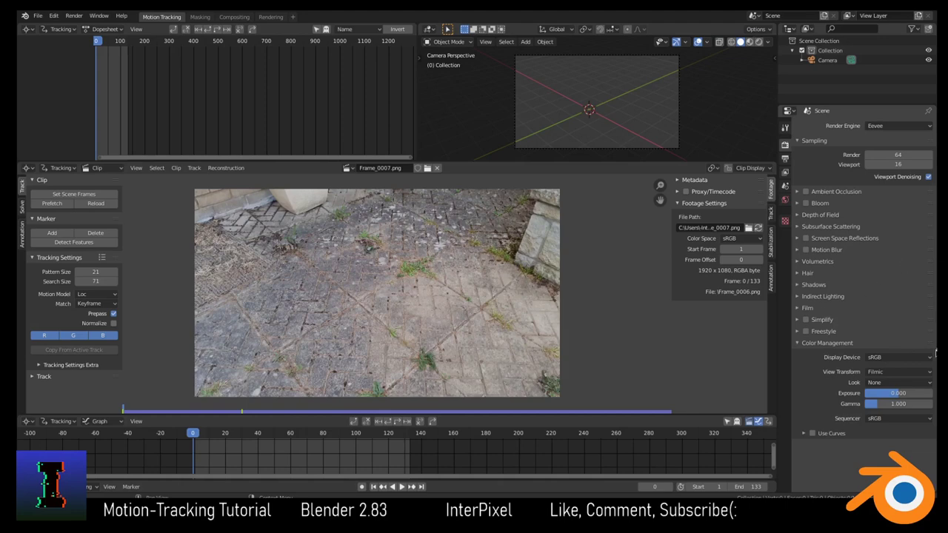
left_click(877, 373)
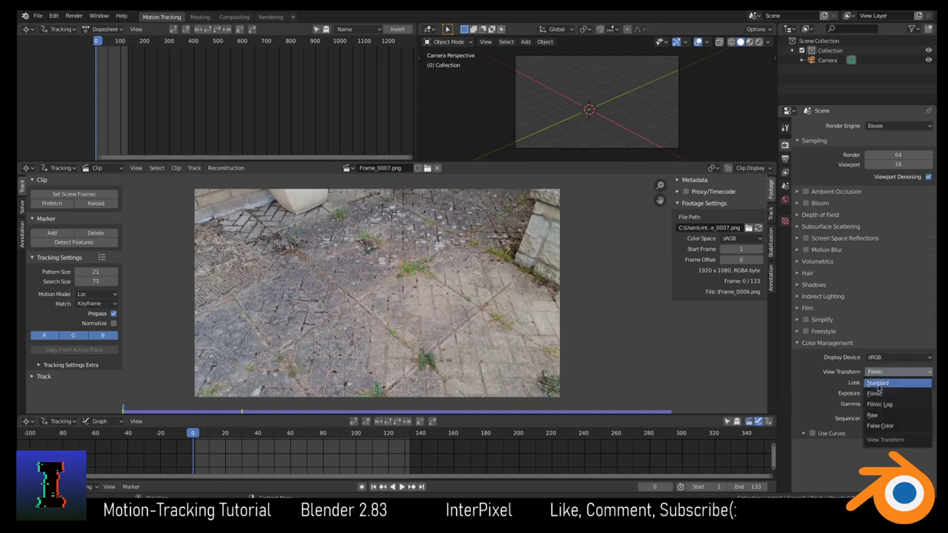
left_click(879, 383)
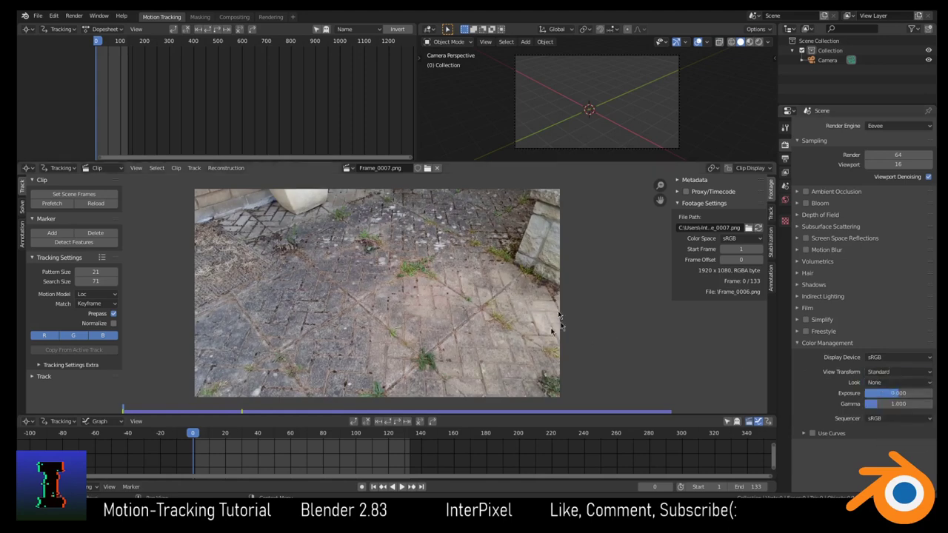
left_click(887, 383)
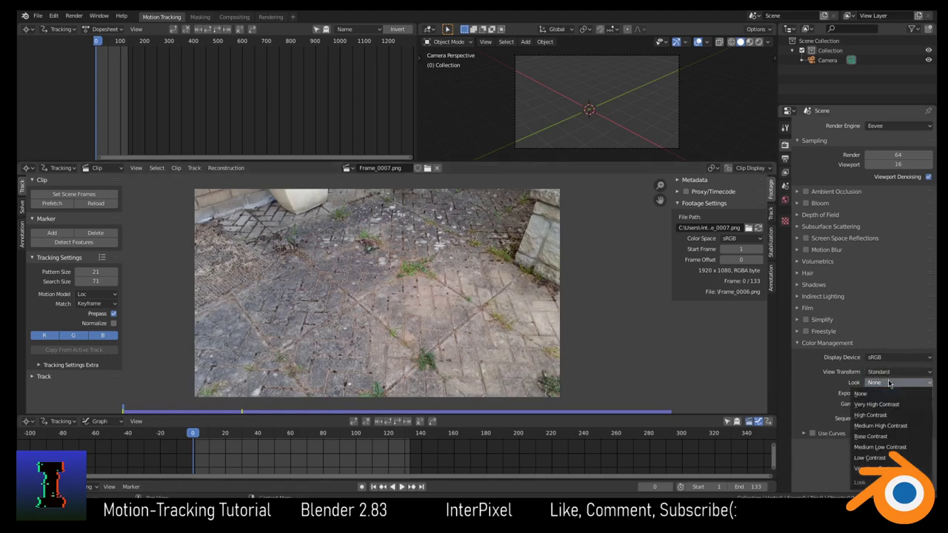
left_click(871, 416)
Step: Examine the paving stones, joints and plants in the high-contrast footage for distinct details suitable for tracking
scroll(422, 338, "up", 4)
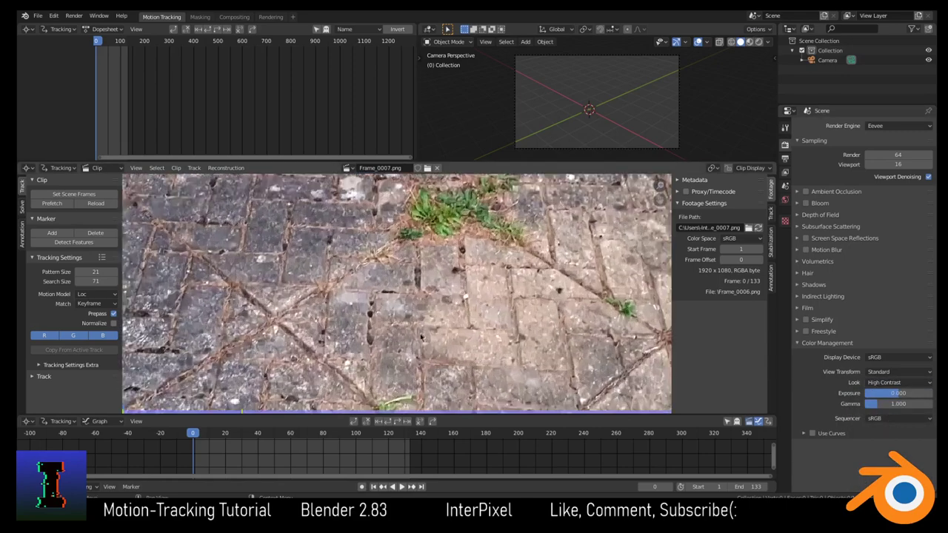
scroll(422, 338, "up", 2)
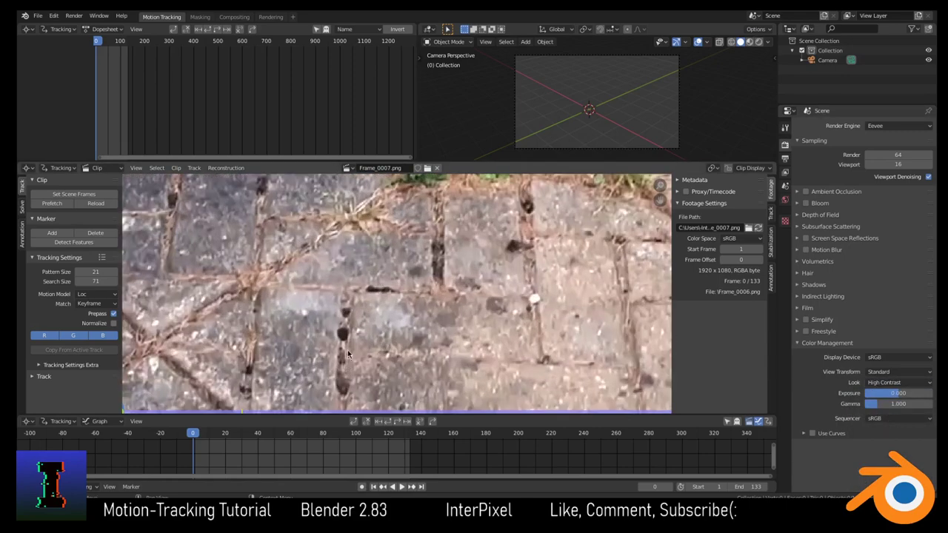
scroll(348, 355, "down", 6)
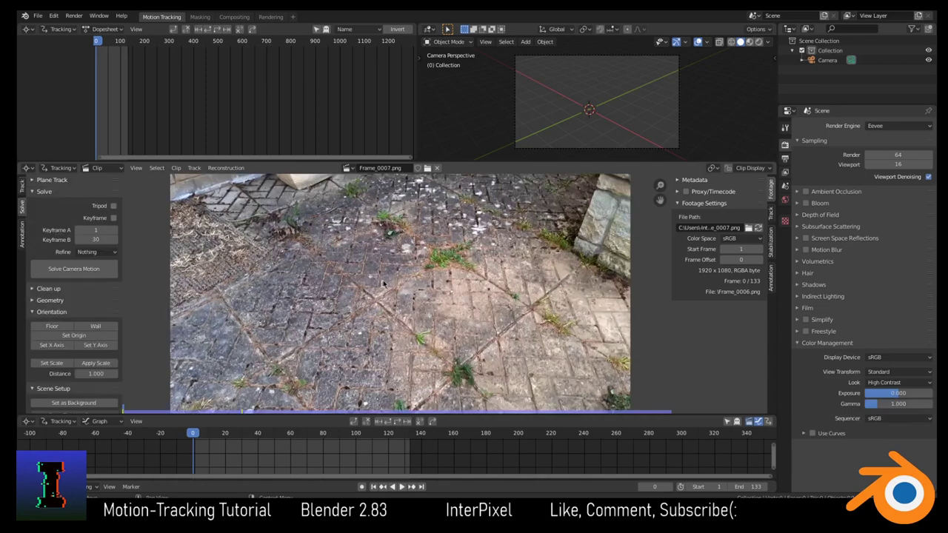
scroll(396, 274, "down", 1)
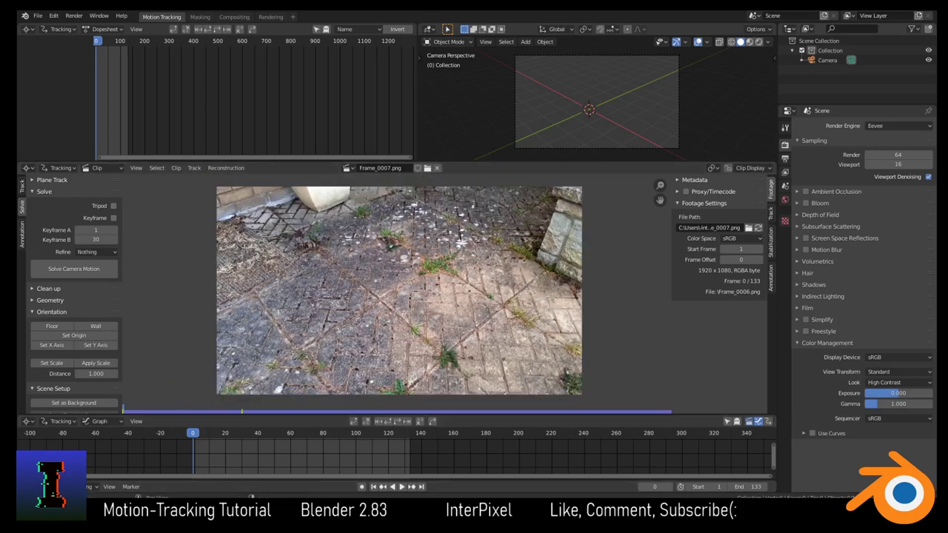
key("alt+Tab")
key("alt+Tab")
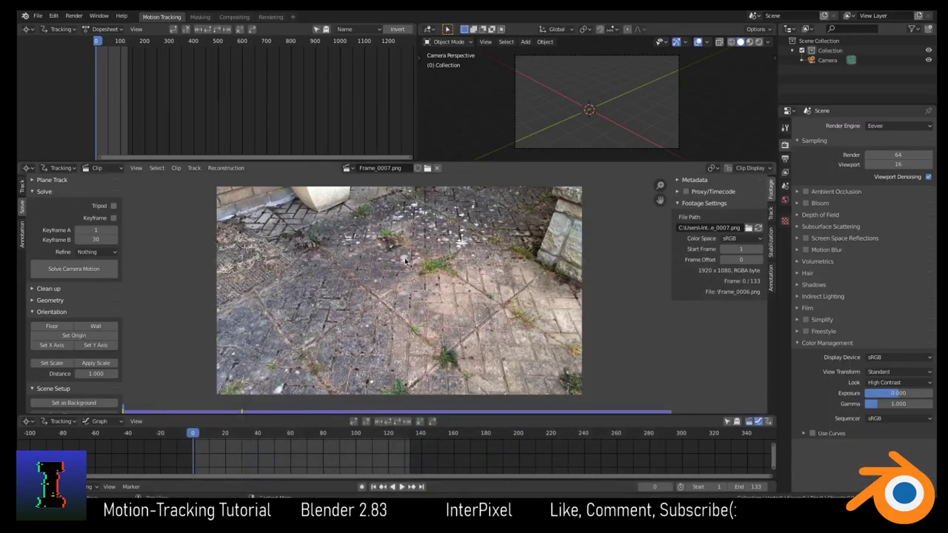
scroll(407, 275, "up", 3)
scroll(406, 275, "up", 3)
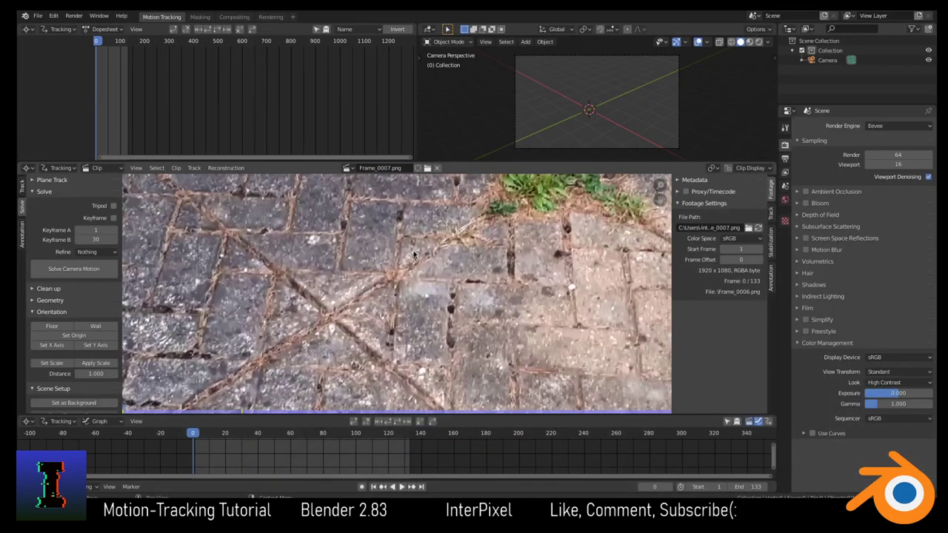
scroll(406, 277, "down", 3)
scroll(405, 277, "down", 2)
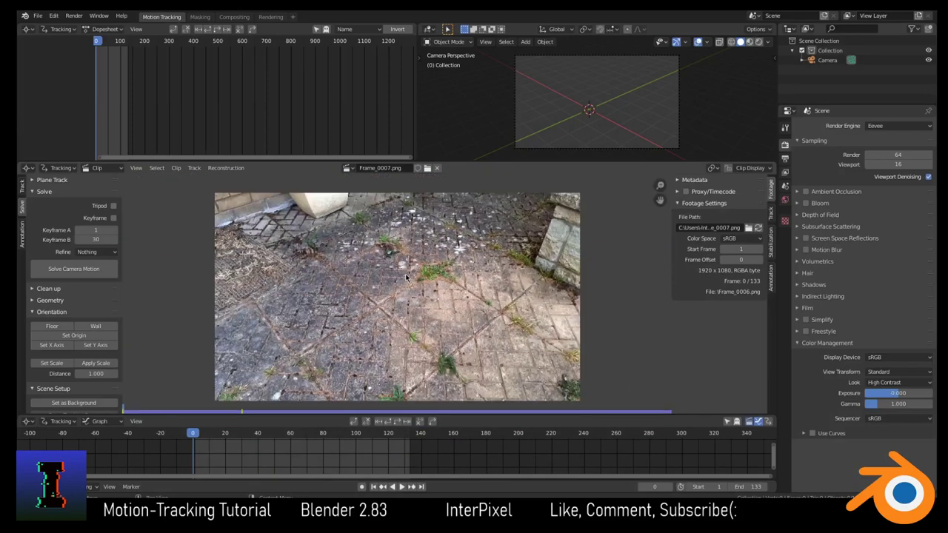
scroll(406, 277, "up", 1)
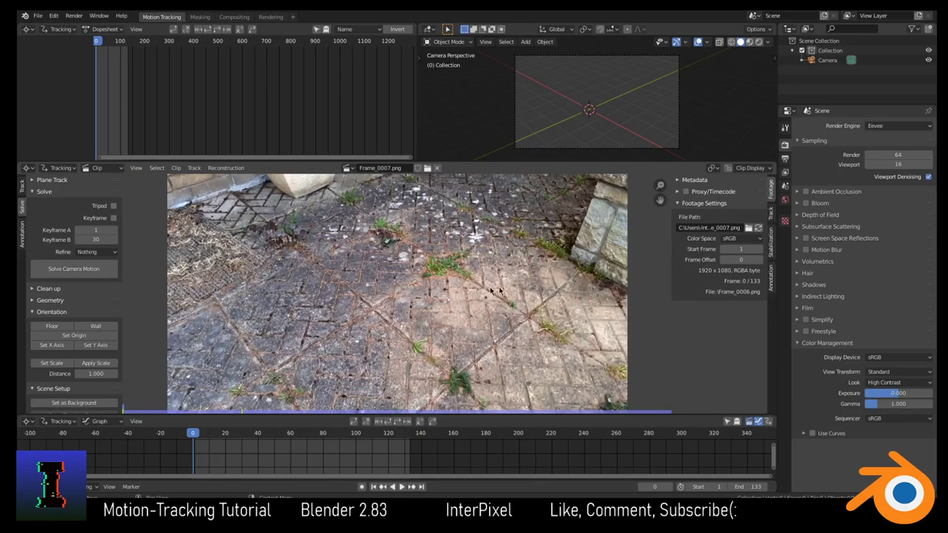
scroll(494, 285, "up", 2)
middle_click_drag(493, 286, 371, 312)
scroll(514, 226, "down", 3)
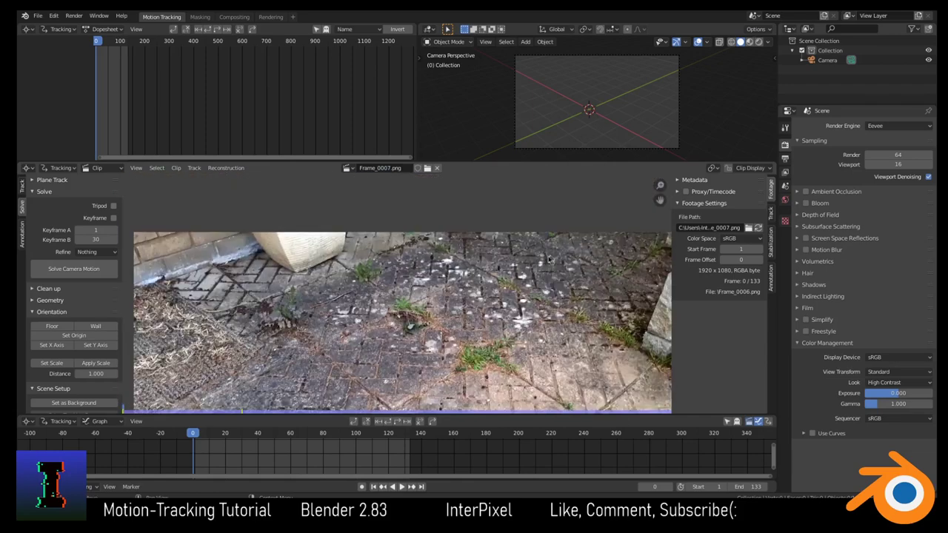
key("Home")
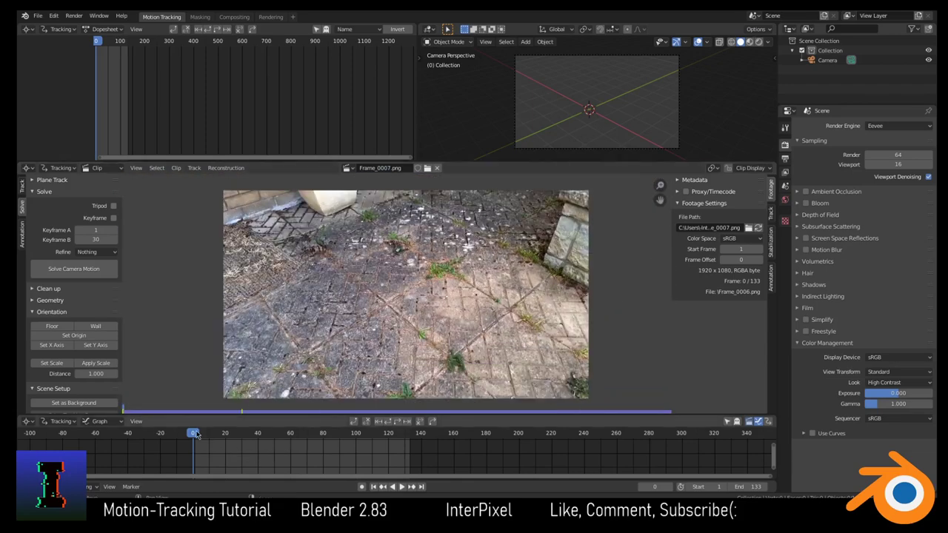
Step: Return the playhead to frame 1 and examine the white patches on the dark paving down to pixel level
mouse_move(194, 434)
left_mouse_down()
mouse_move(369, 436)
mouse_move(194, 435)
left_mouse_up()
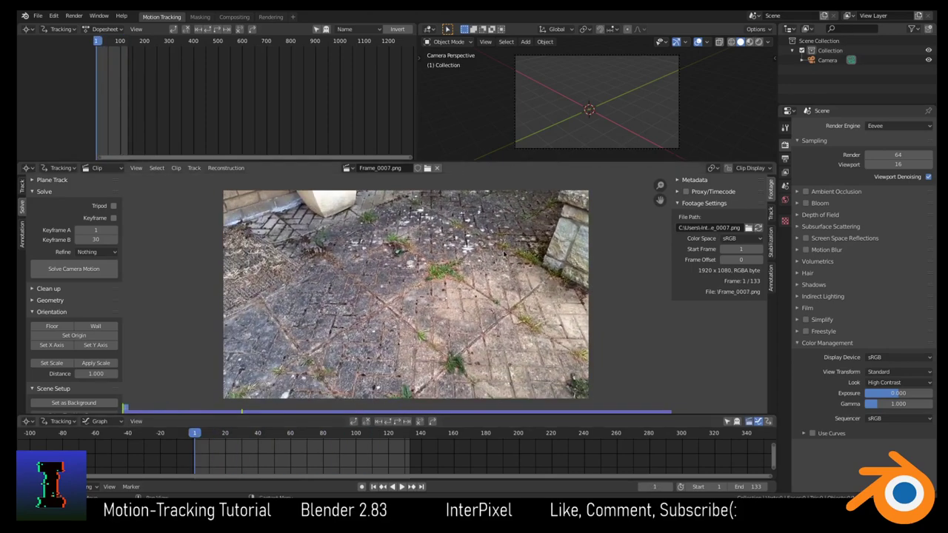
scroll(380, 236, "up", 5)
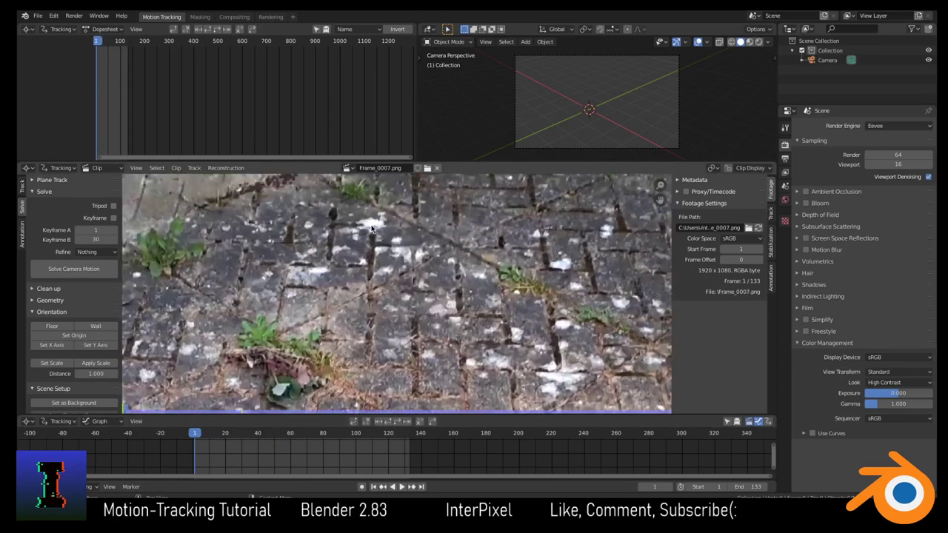
scroll(371, 229, "down", 5)
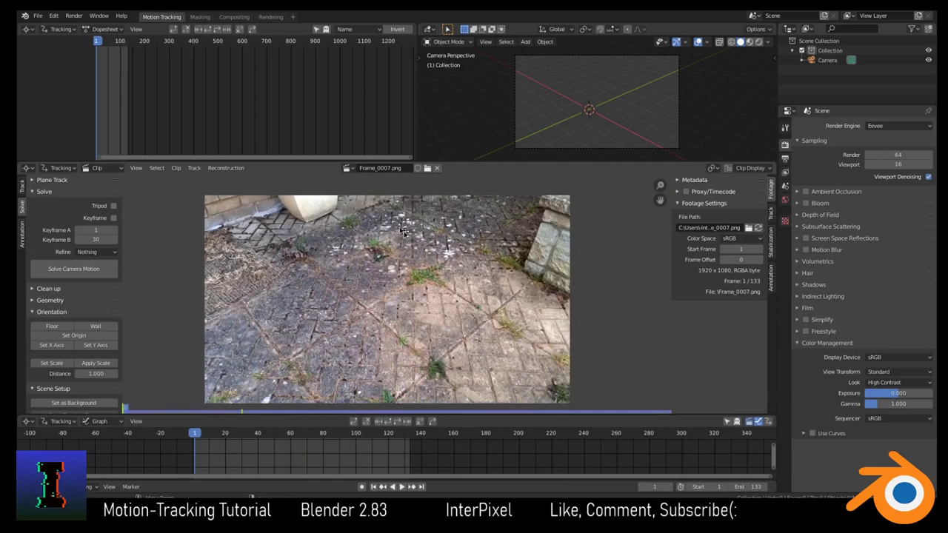
scroll(427, 223, "up", 4)
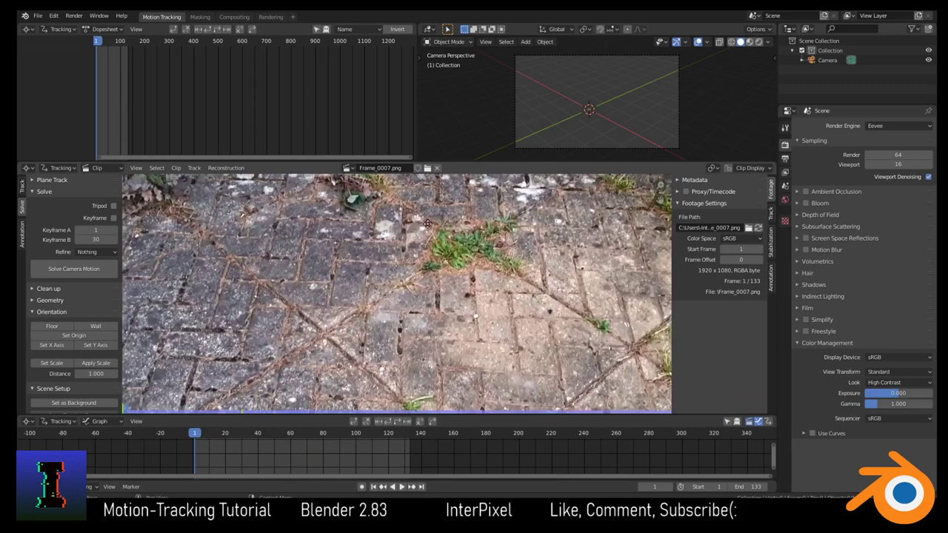
scroll(427, 224, "up", 4)
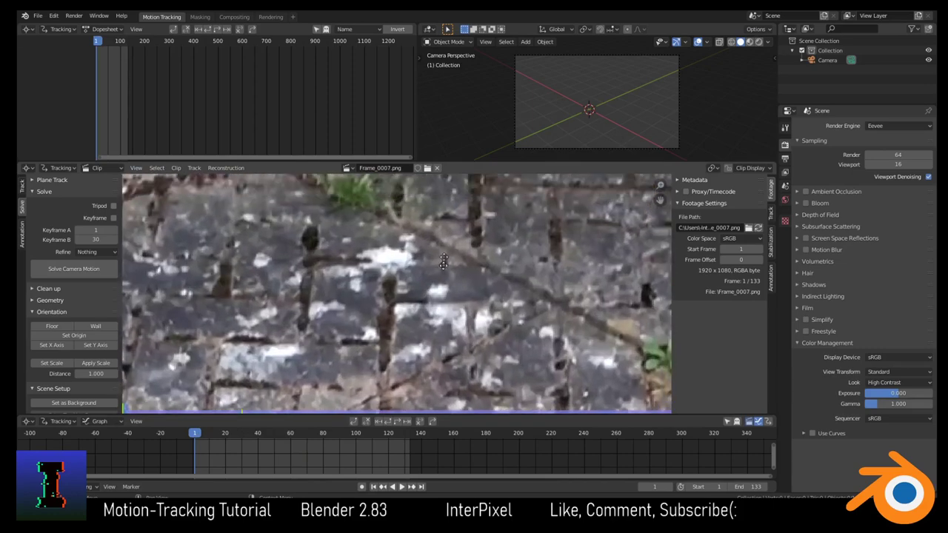
scroll(443, 263, "up", 5)
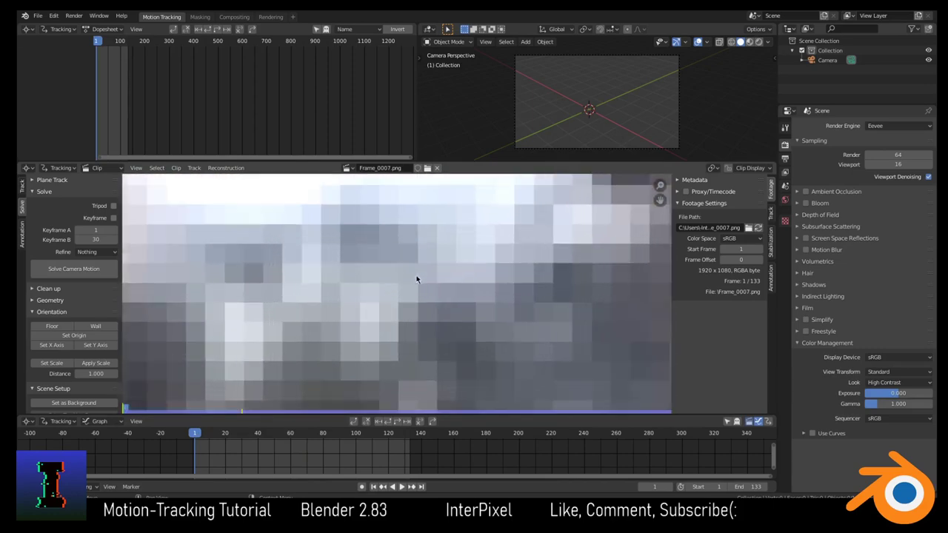
scroll(417, 280, "up", 5)
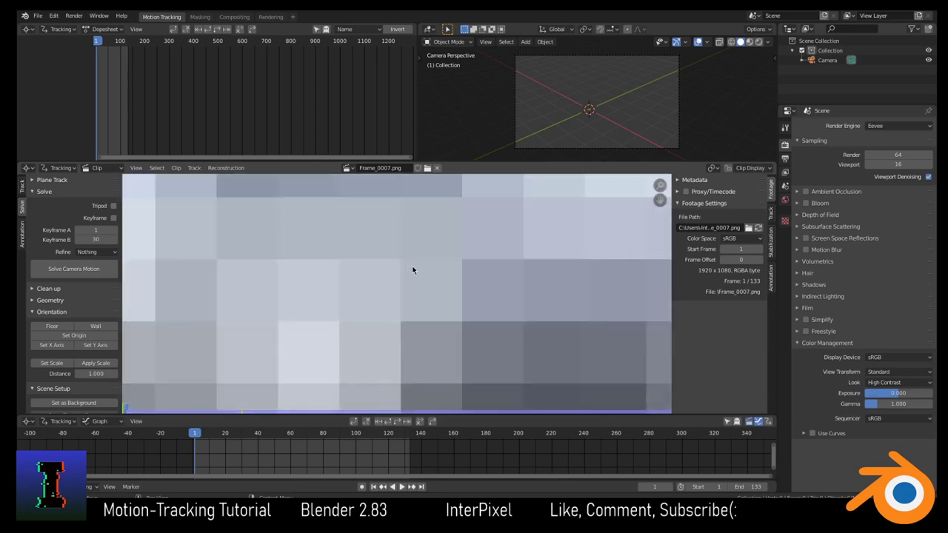
scroll(411, 269, "down", 6)
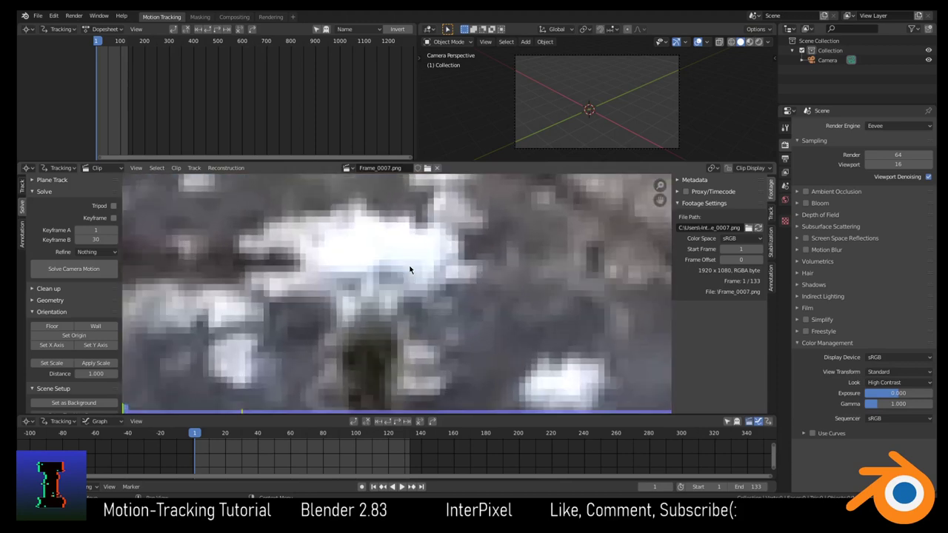
middle_click_drag(410, 270, 431, 280)
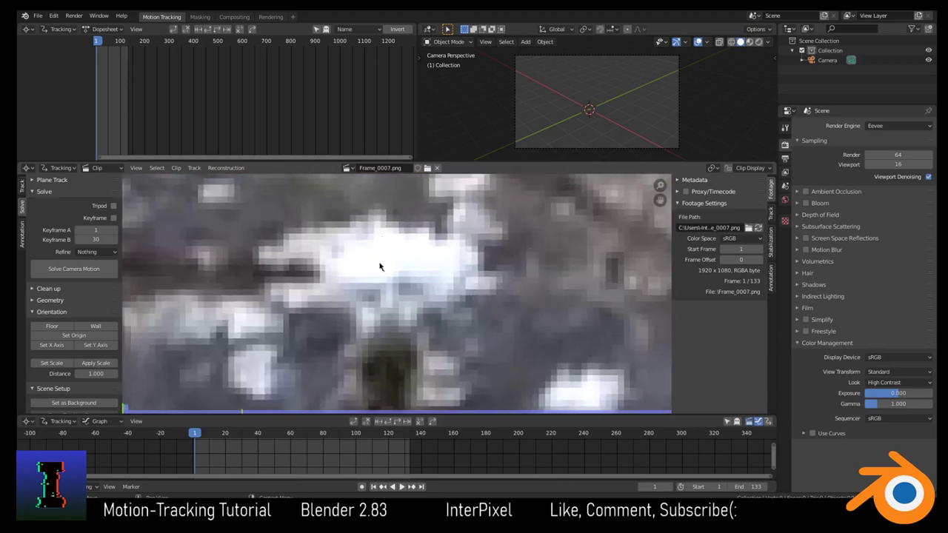
Step: Place a tracking marker at frame 1 on the bright white patch above the dark joint in the paving
scroll(379, 267, "down", 5)
middle_click_drag(349, 247, 400, 275)
scroll(404, 280, "down", 2)
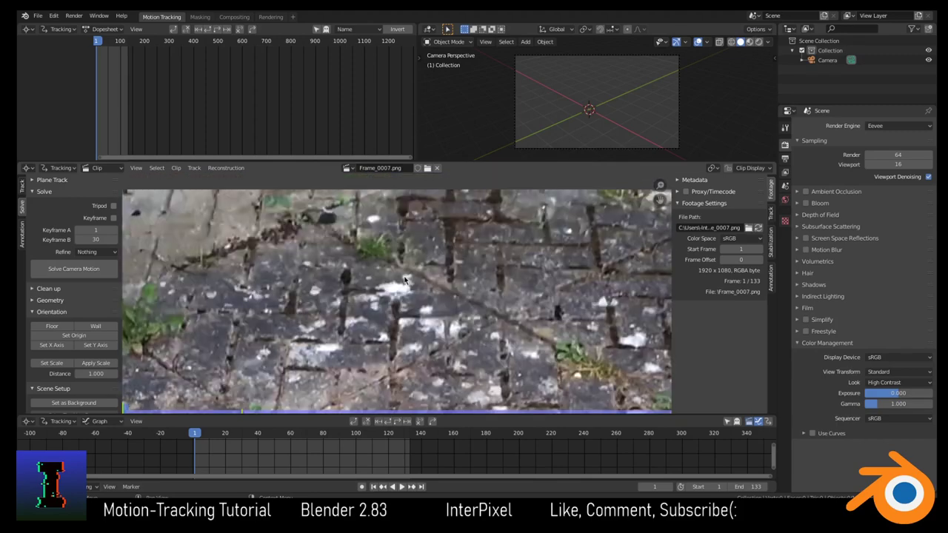
scroll(403, 280, "down", 2)
scroll(402, 281, "up", 6)
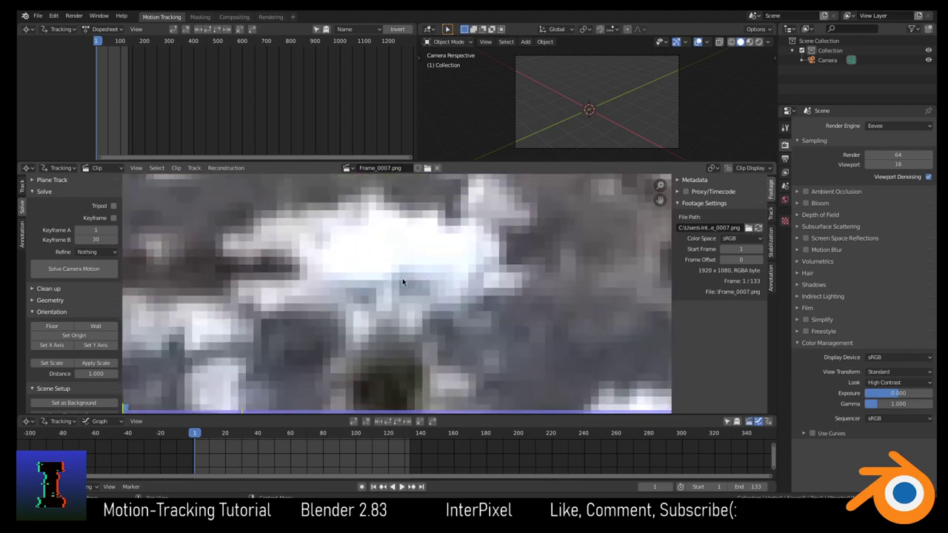
scroll(402, 282, "down", 1)
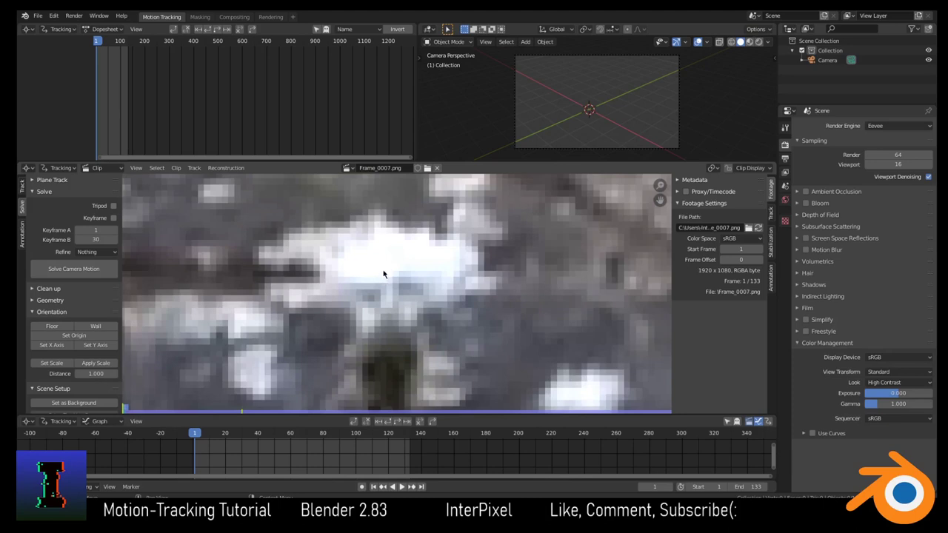
left_click(383, 268, "ctrl")
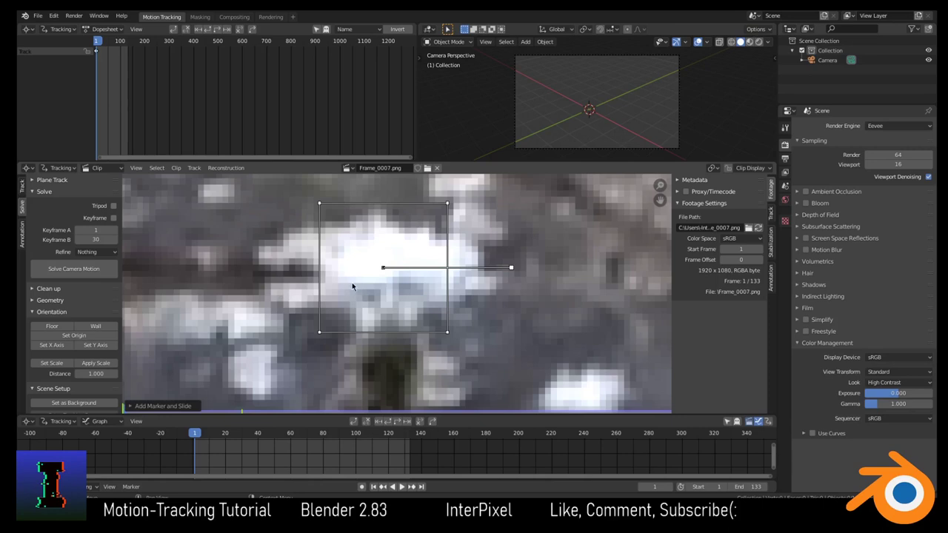
Step: Display the marker's track settings and make its pattern preview taller
key("n")
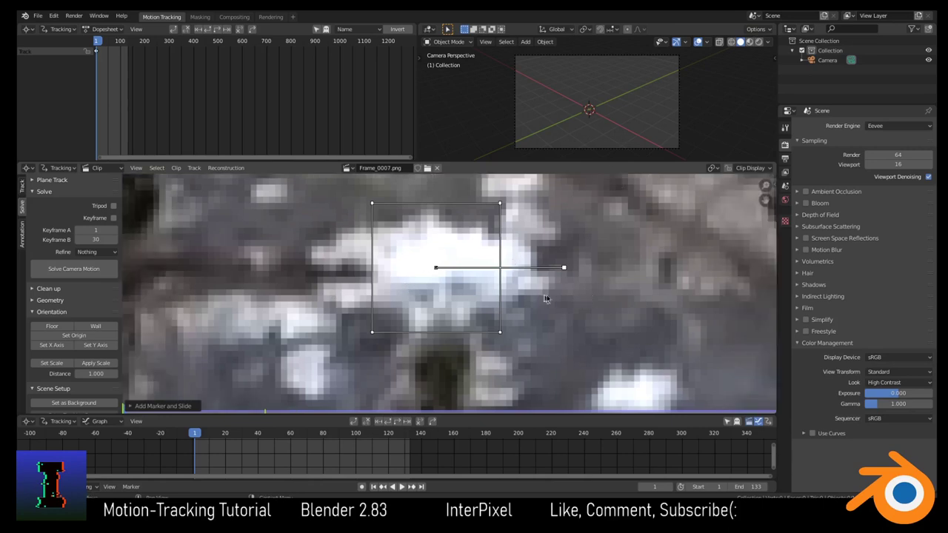
key("n")
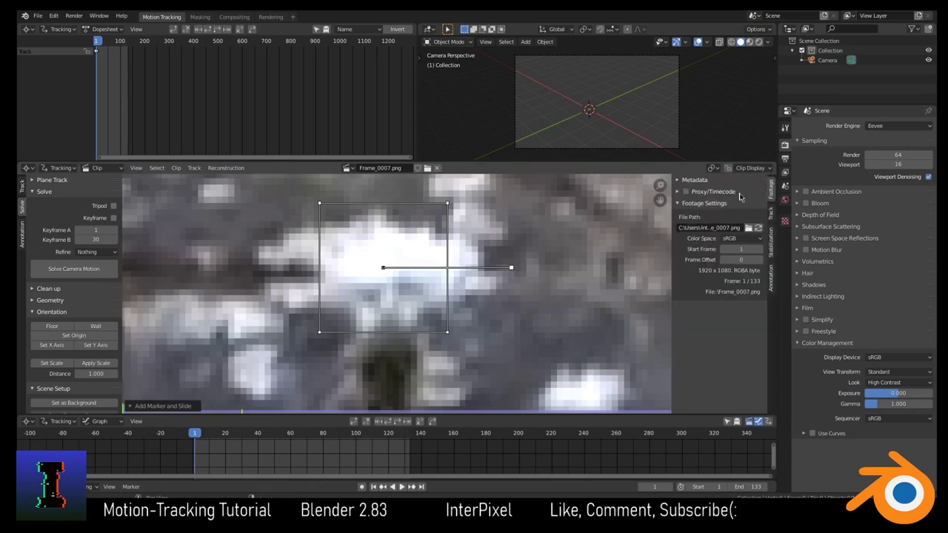
left_click(772, 214)
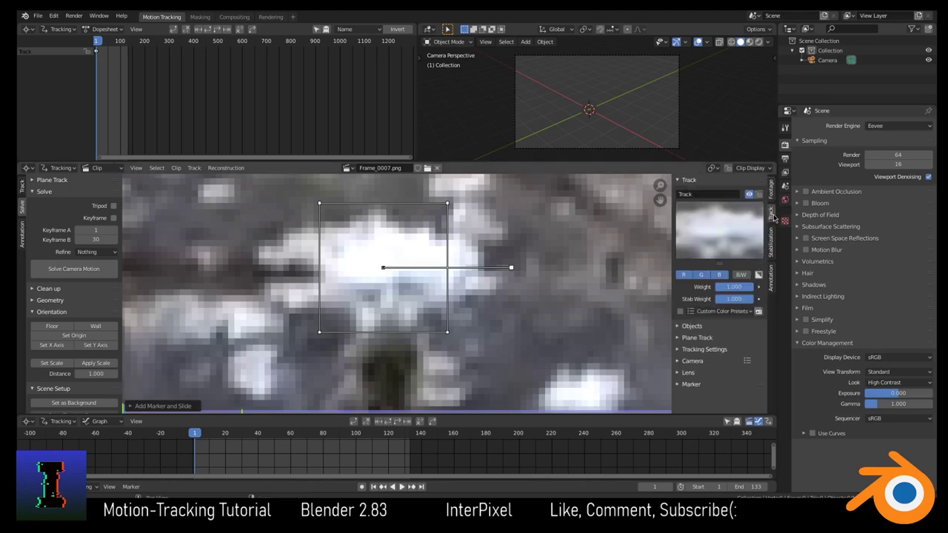
left_click_drag(719, 263, 719, 279)
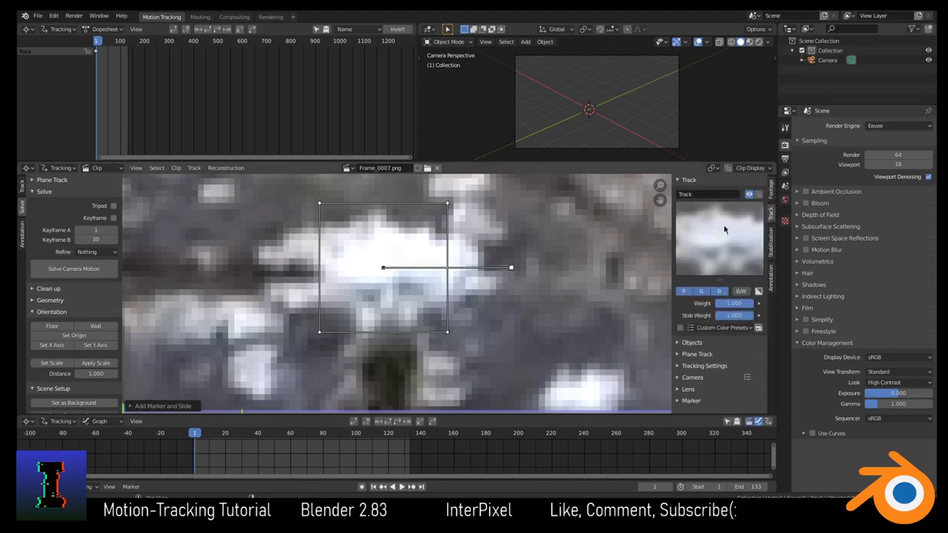
Step: Scale the marker's pattern area to nearly twice its size around the white patch, and try rotating it
scroll(423, 244, "down", 2)
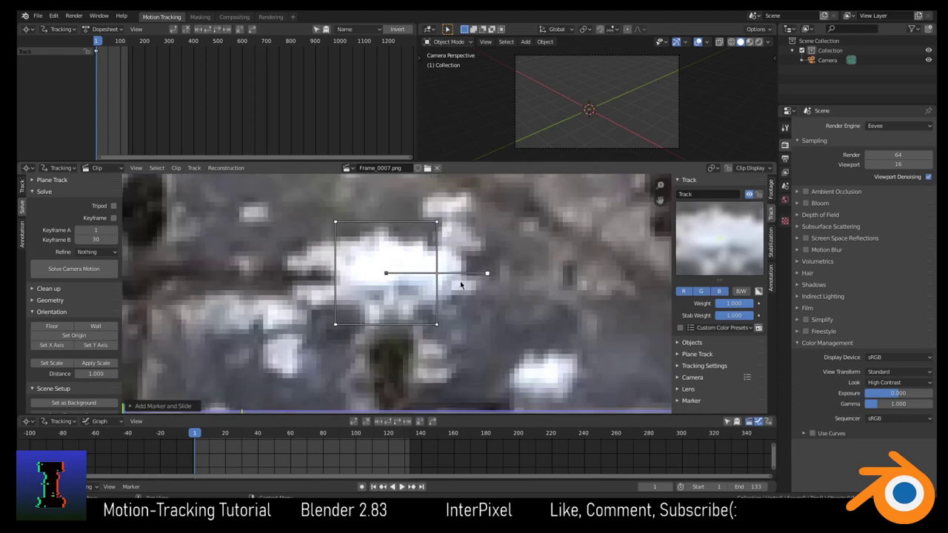
key("s")
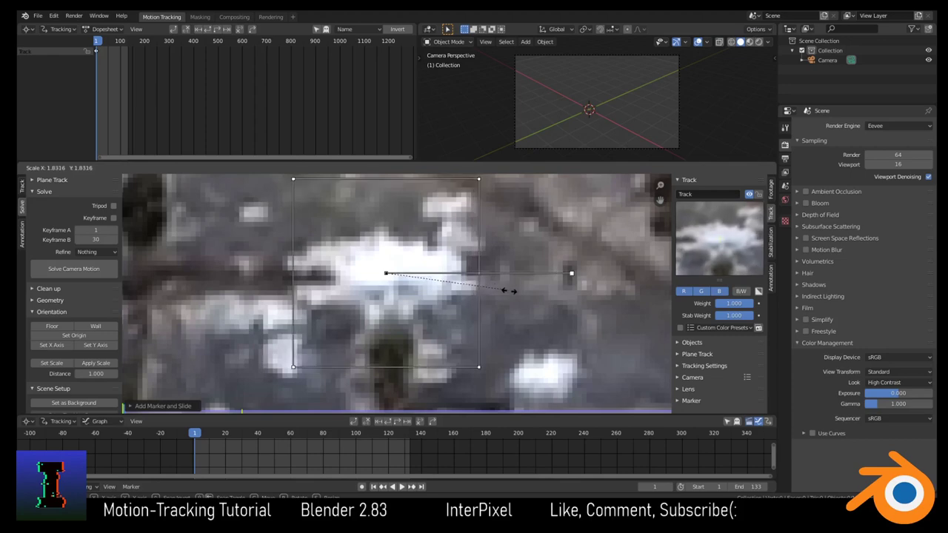
left_click(512, 293)
scroll(496, 291, "down", 3)
key("s")
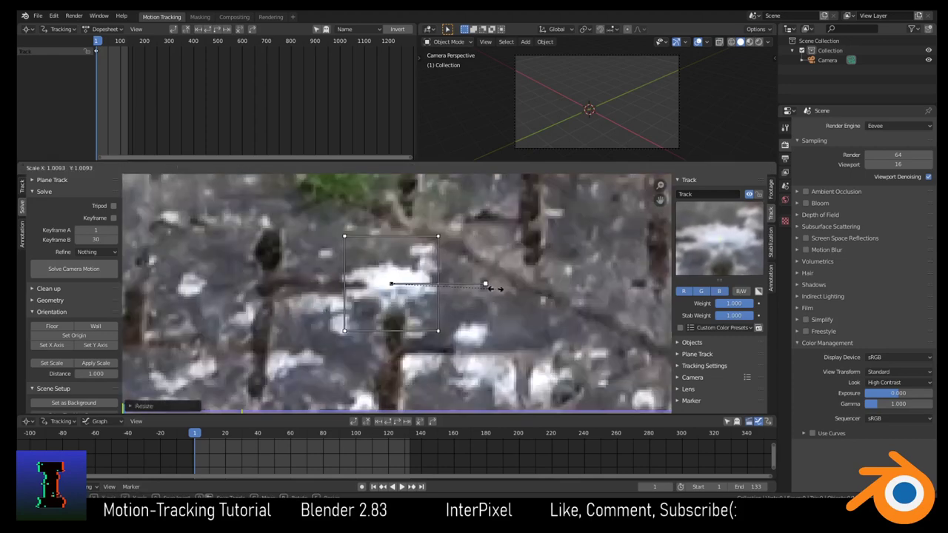
key("r")
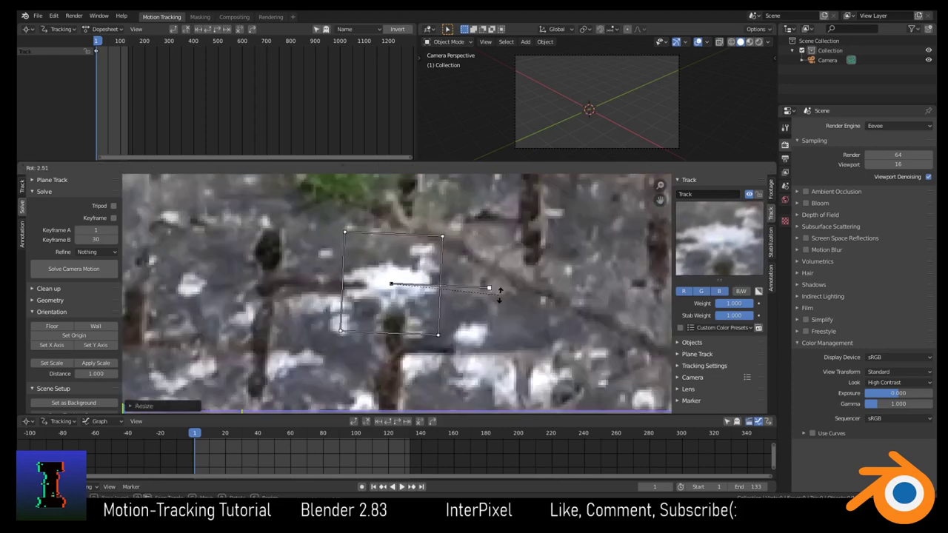
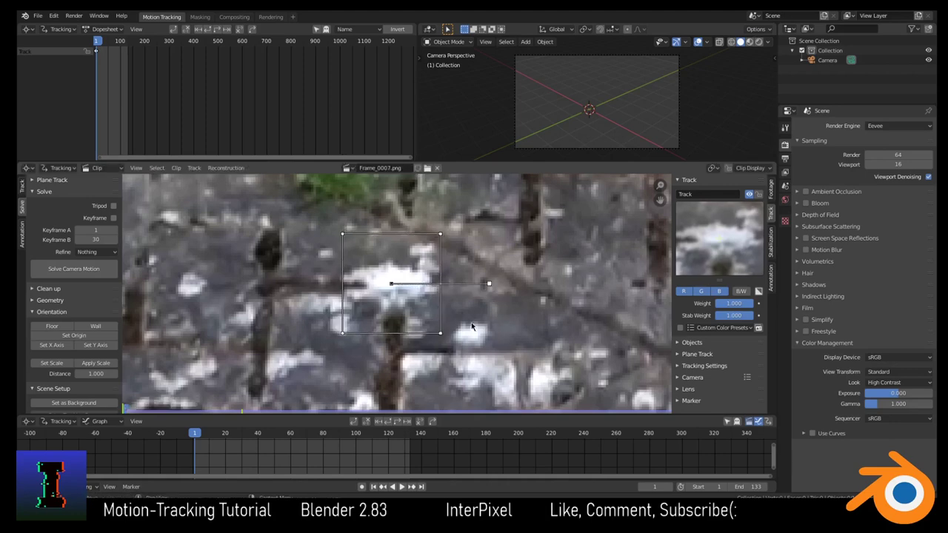
Step: Show the marker's search area and enlarge it to about four times the width of the pattern area
scroll(473, 310, "down", 3)
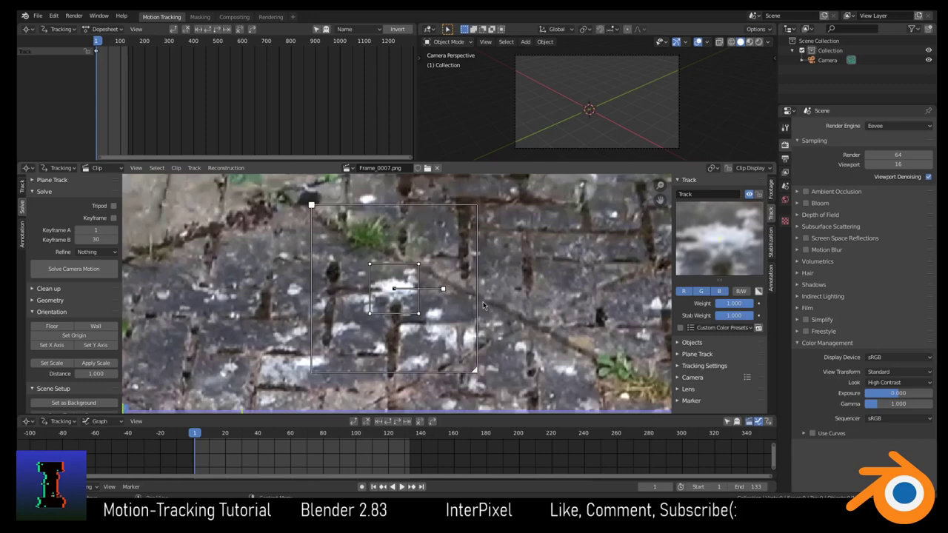
scroll(483, 302, "up", 2)
scroll(480, 305, "down", 4)
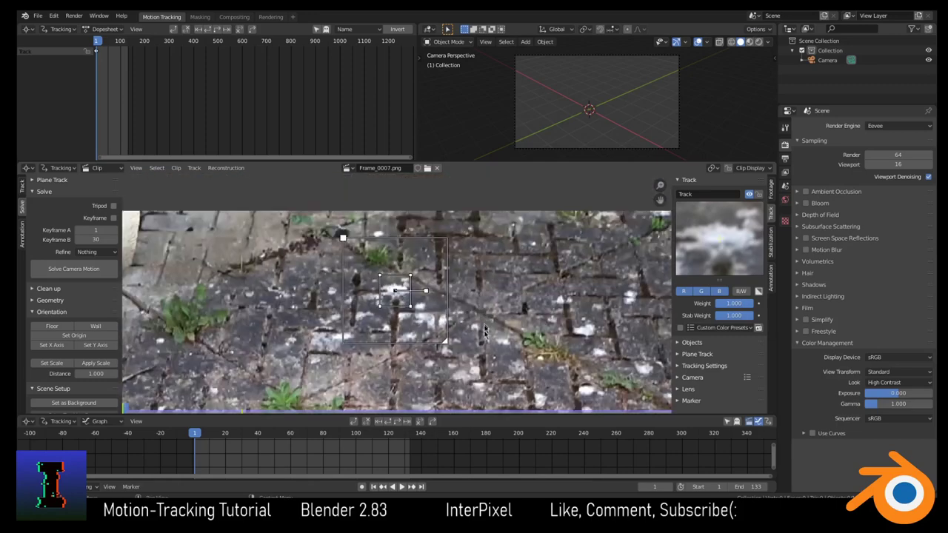
left_click_drag(445, 343, 461, 357)
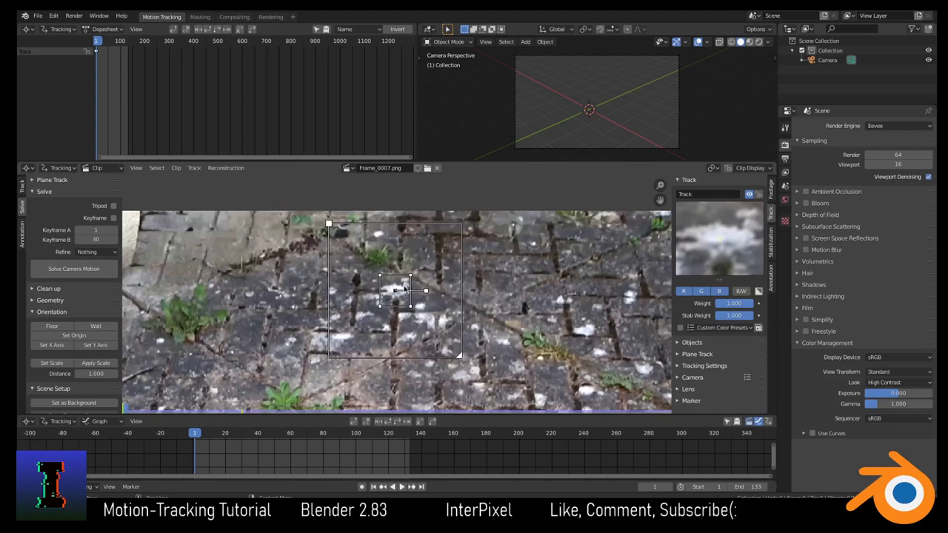
scroll(455, 311, "up", 3)
scroll(448, 300, "down", 1)
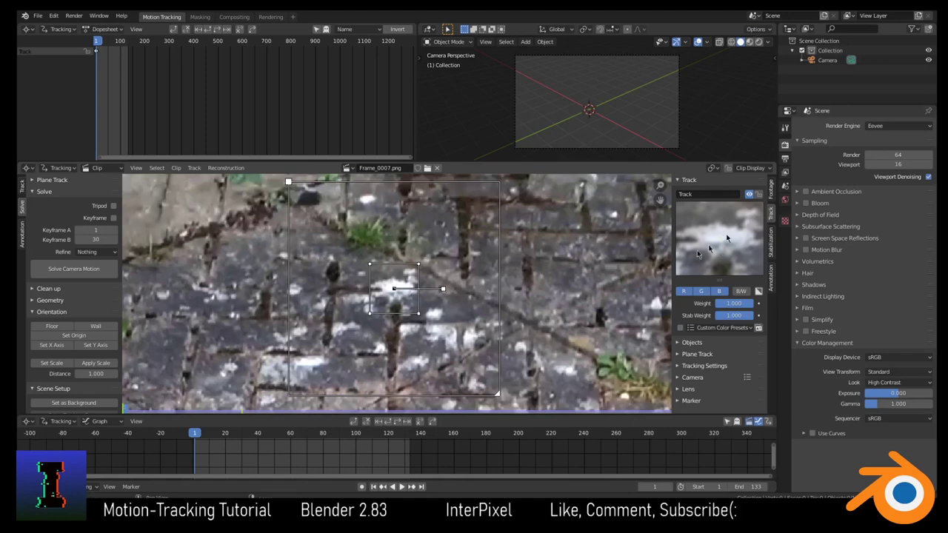
scroll(370, 304, "up", 3)
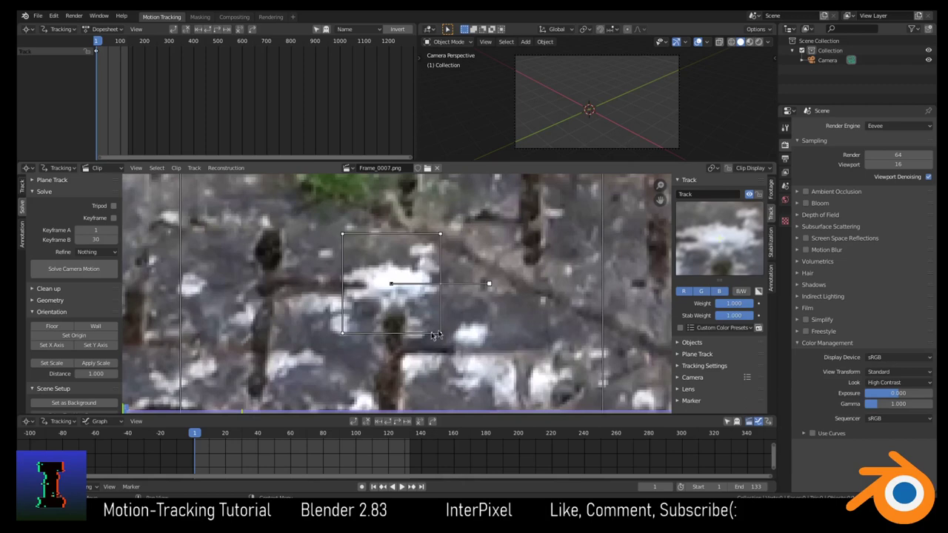
scroll(439, 375, "down", 4)
scroll(439, 365, "up", 1)
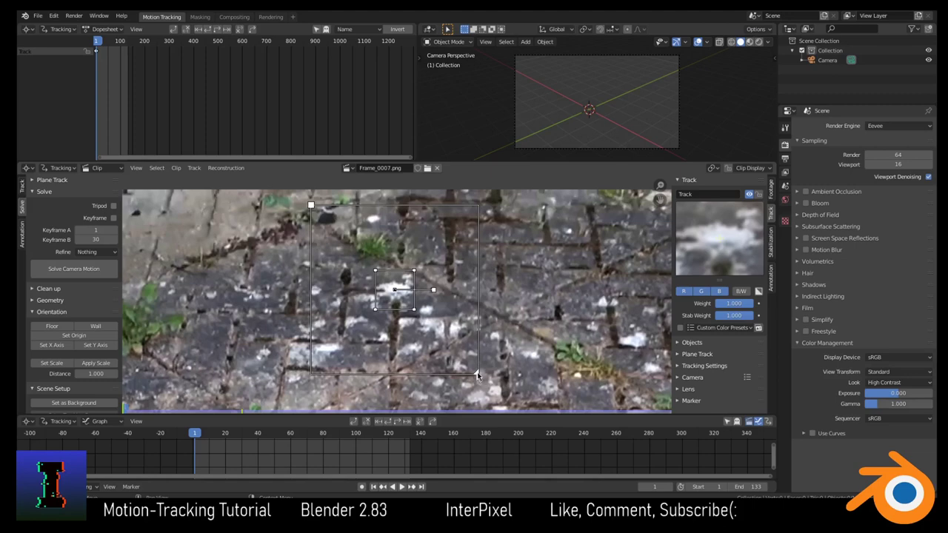
Step: Try enlarging the marker's search area to more than six times the width of the pattern area
scroll(485, 371, "up", 6)
scroll(507, 374, "down", 6)
key("Delete")
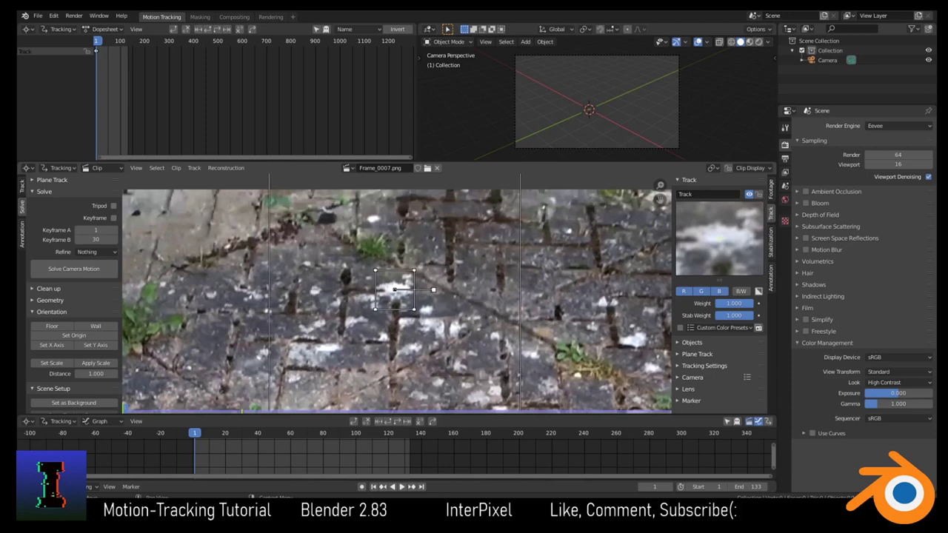
scroll(397, 294, "down", 3)
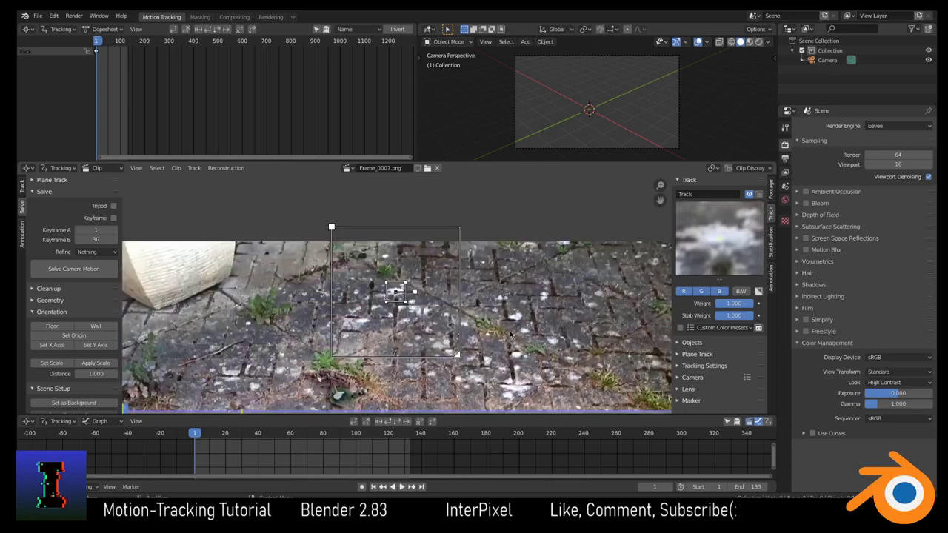
Step: Reduce the search area to about five times the width of the pattern area, keeping the nearby paving joints inside
left_click_drag(460, 354, 446, 341)
scroll(446, 307, "up", 3)
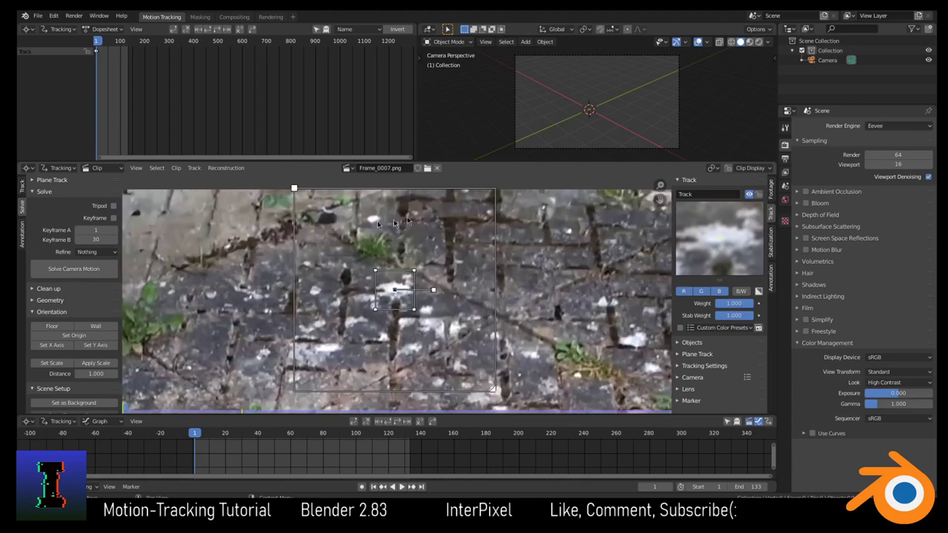
scroll(465, 368, "down", 1)
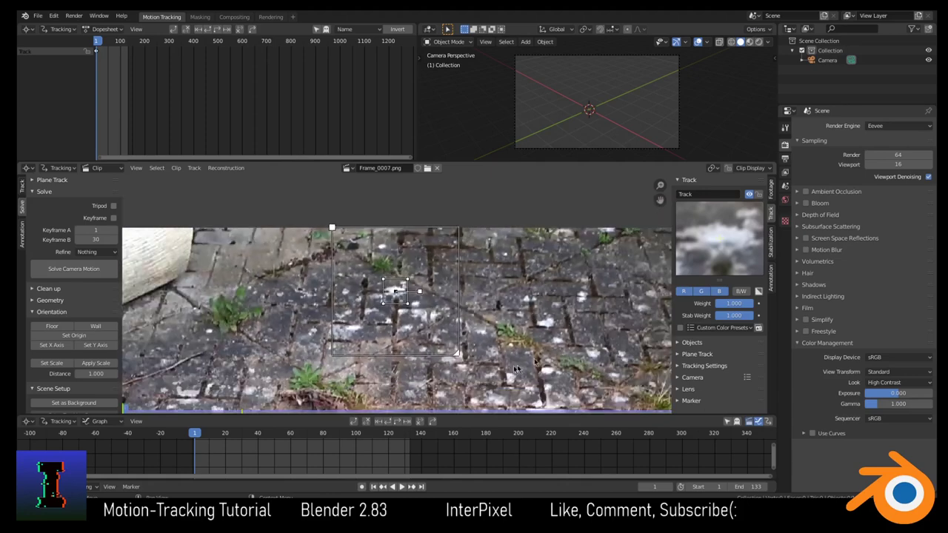
left_click_drag(478, 374, 483, 380)
mouse_move(309, 202)
left_mouse_down()
mouse_move(297, 209)
mouse_move(293, 200)
mouse_move(379, 275)
mouse_move(379, 214)
mouse_move(305, 211)
mouse_move(309, 202)
left_mouse_up()
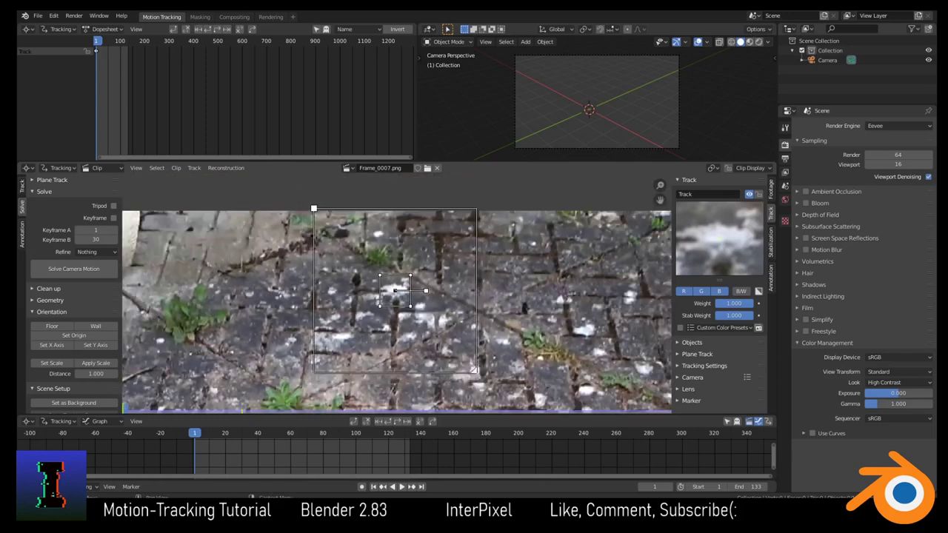
scroll(468, 342, "up", 3)
scroll(468, 342, "down", 2)
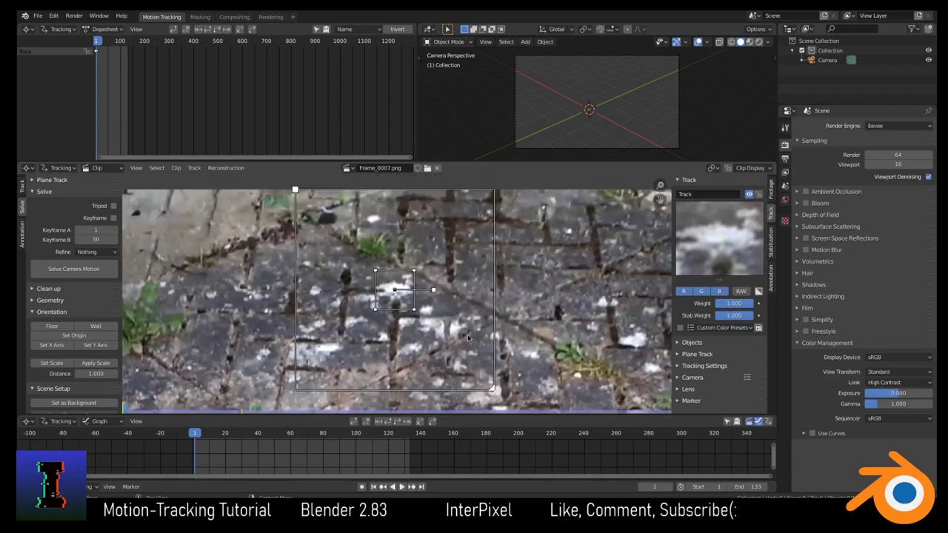
scroll(397, 328, "down", 3)
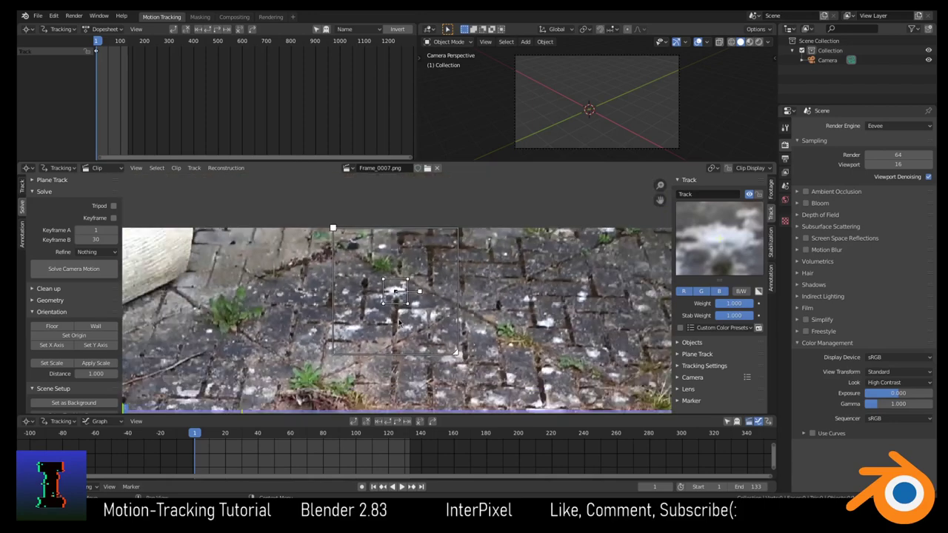
scroll(399, 324, "up", 3)
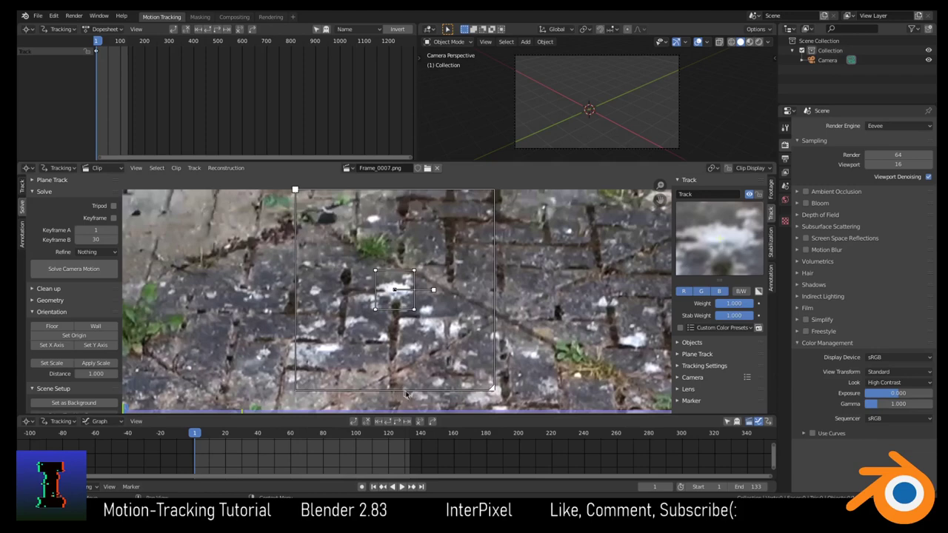
Step: Scale the marker up by about 1.3 and reduce its search area to about four times the pattern's width
scroll(480, 259, "up", 8)
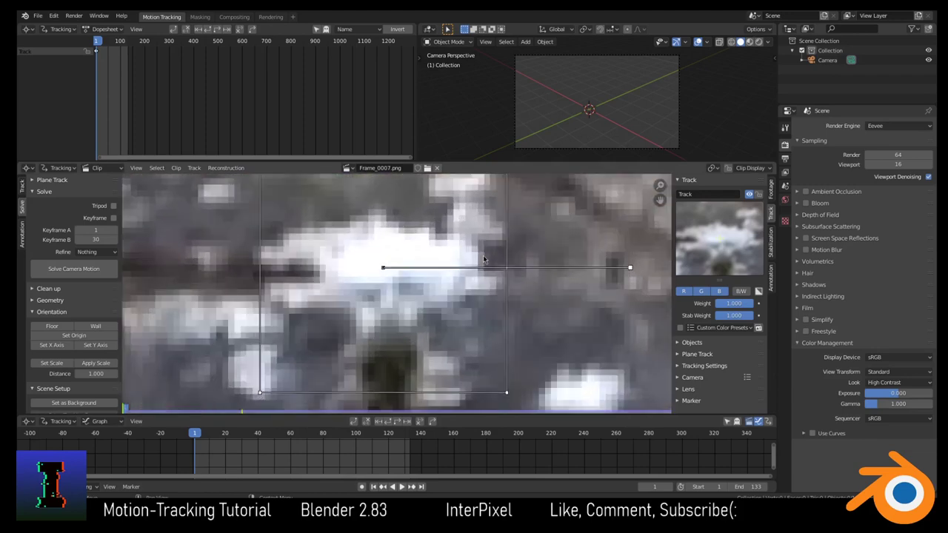
scroll(483, 259, "down", 6)
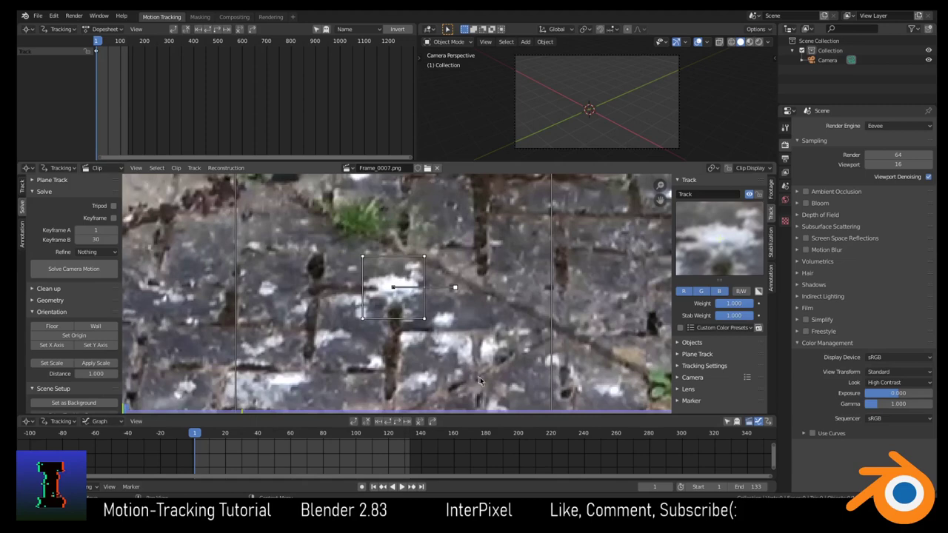
key("s")
left_click(445, 297)
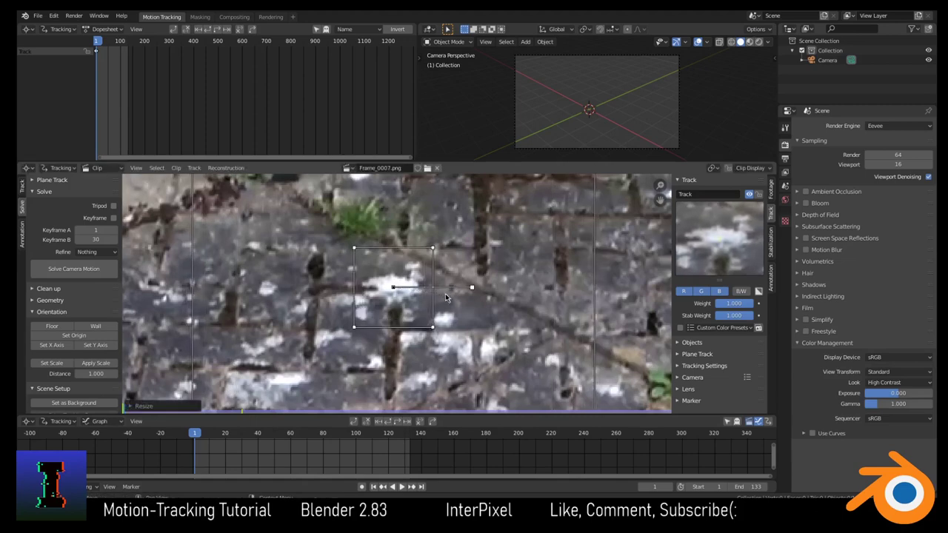
scroll(471, 368, "down", 4)
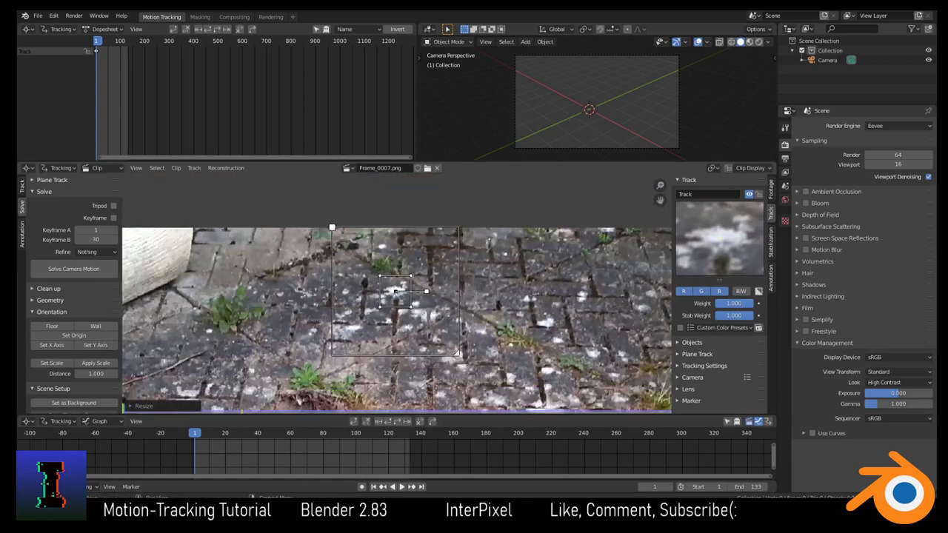
left_click(455, 348)
scroll(403, 286, "up", 5)
Step: Step back to frame 0, try moving the marker up onto the white patch, and undo the move
key("Left")
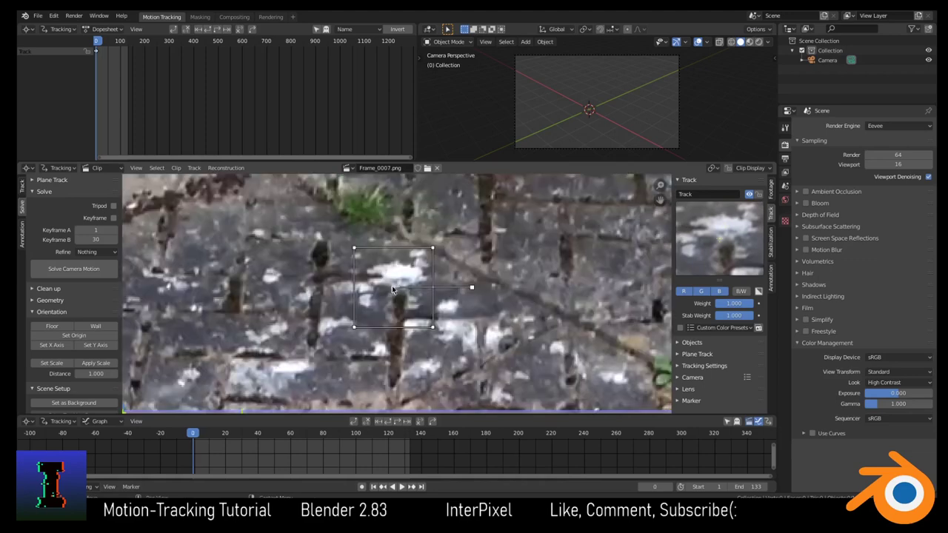
scroll(403, 287, "up", 1)
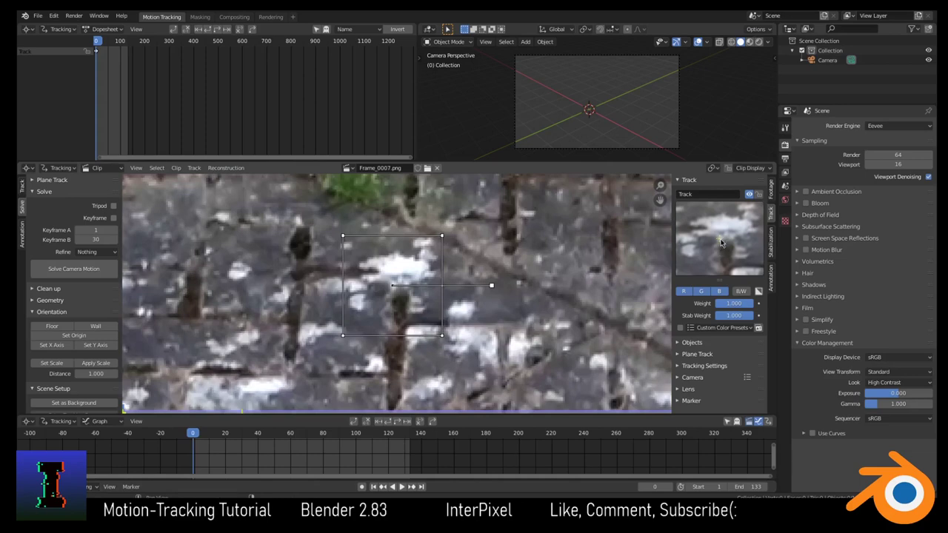
key("g")
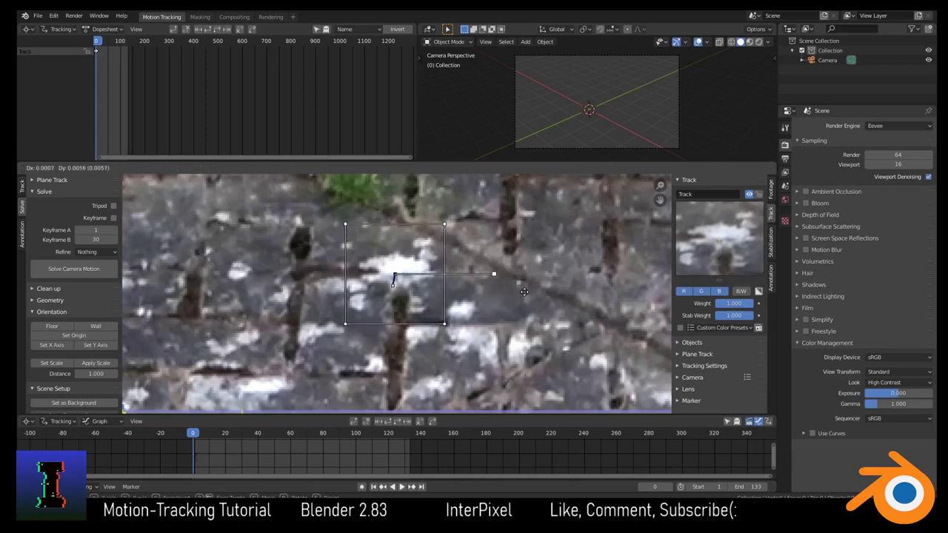
left_click(524, 293)
key("ctrl+z")
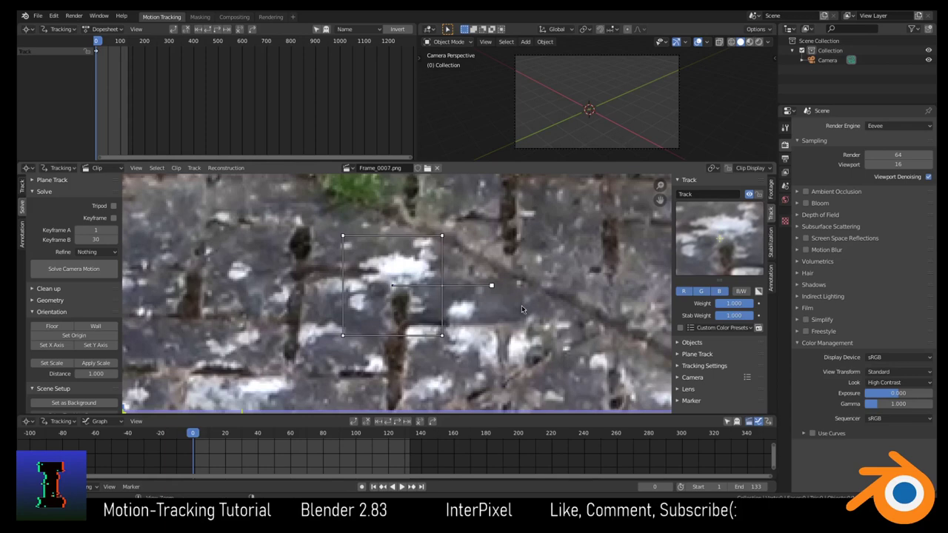
Step: Move the marker onto the white patch at frame 0 and track it forwards through the clip
key("g")
left_click(441, 295)
scroll(441, 295, "down", 5)
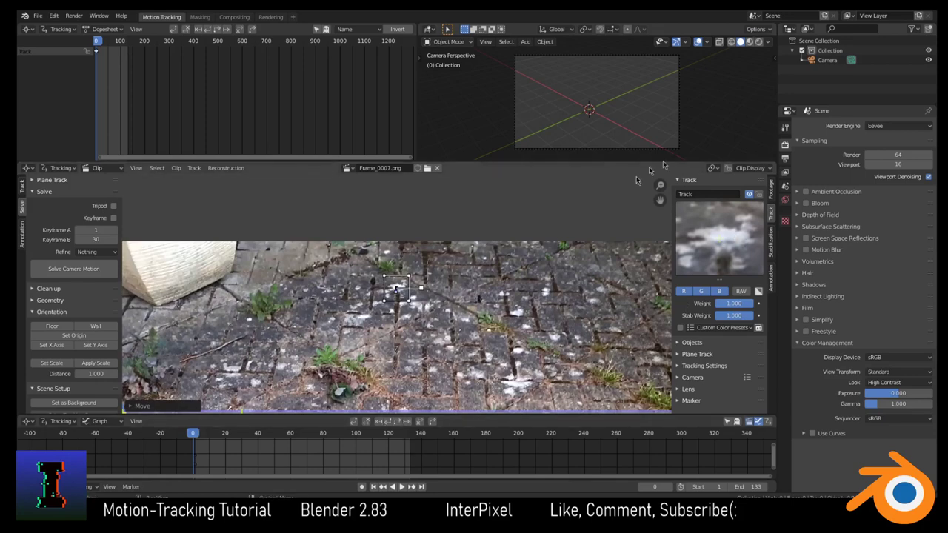
left_click(396, 422)
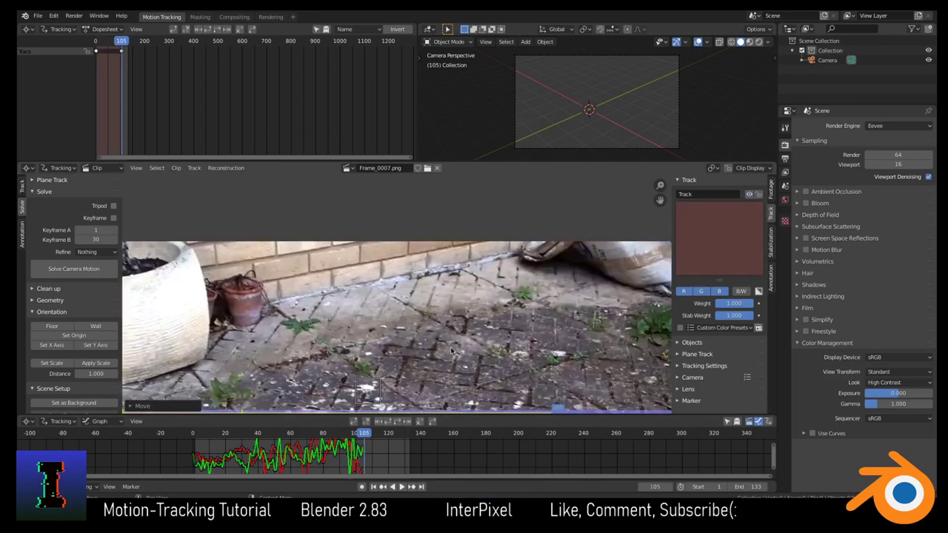
Step: At frame 105, lock the clip view to the selected marker for a close look at its placement
scroll(409, 286, "up", 7)
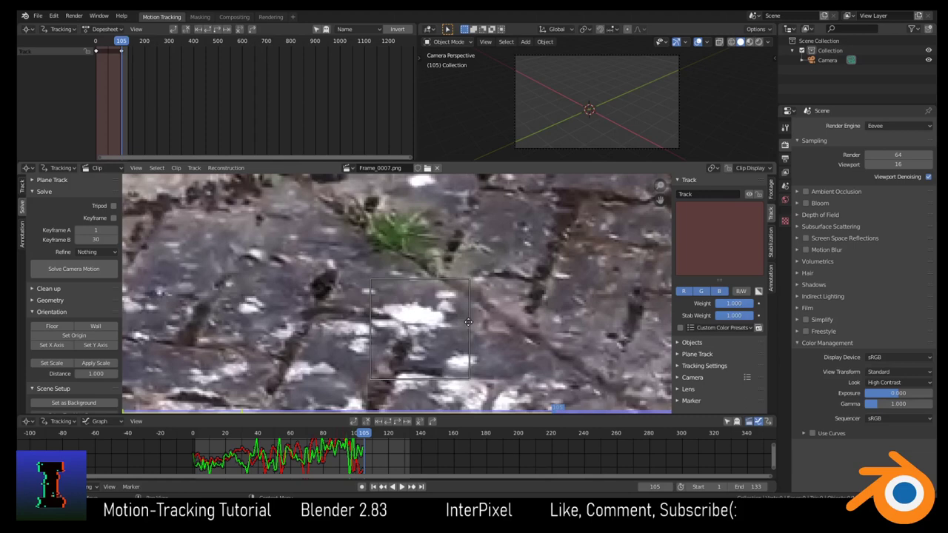
left_click(730, 172)
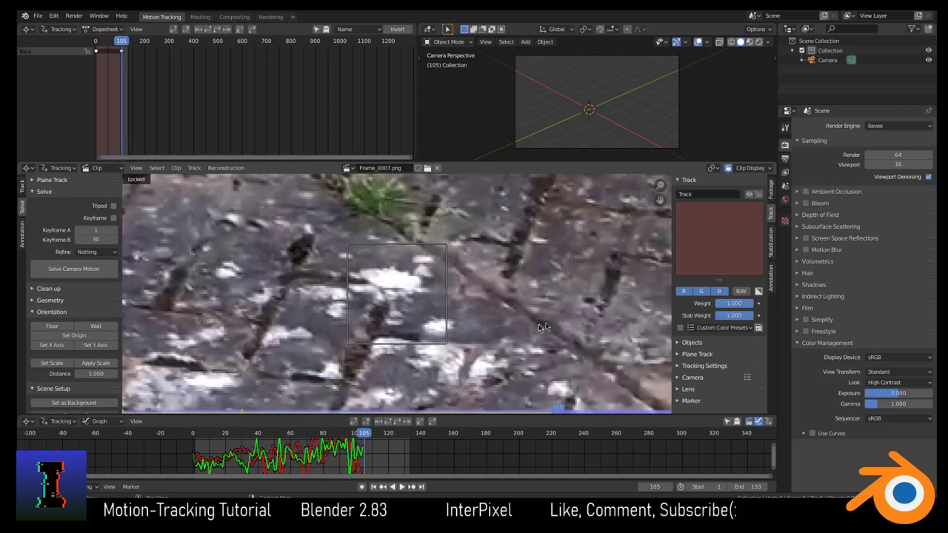
scroll(532, 311, "up", 2)
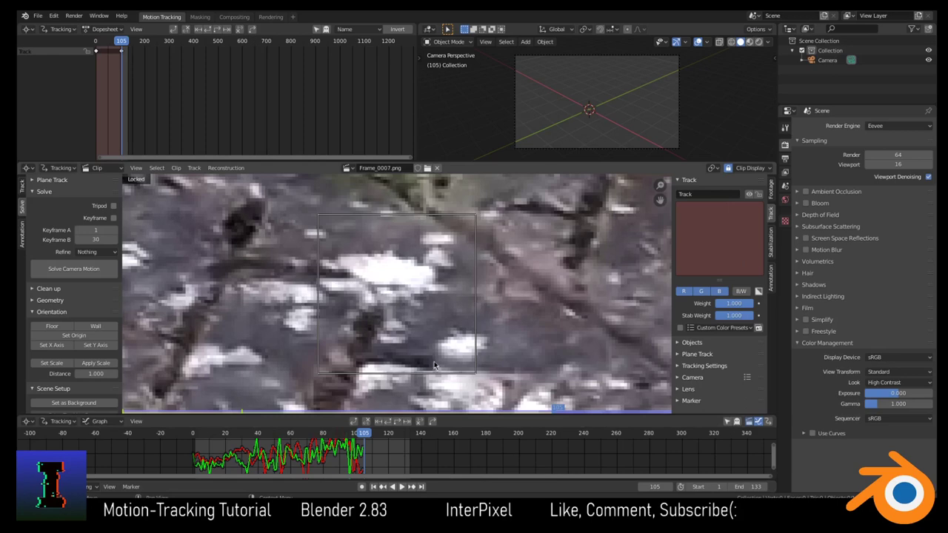
Step: Realign the marker with the white patch at frame 105 and continue tracking it forwards to frame 133
left_click_drag(447, 351, 439, 341)
scroll(438, 355, "down", 5)
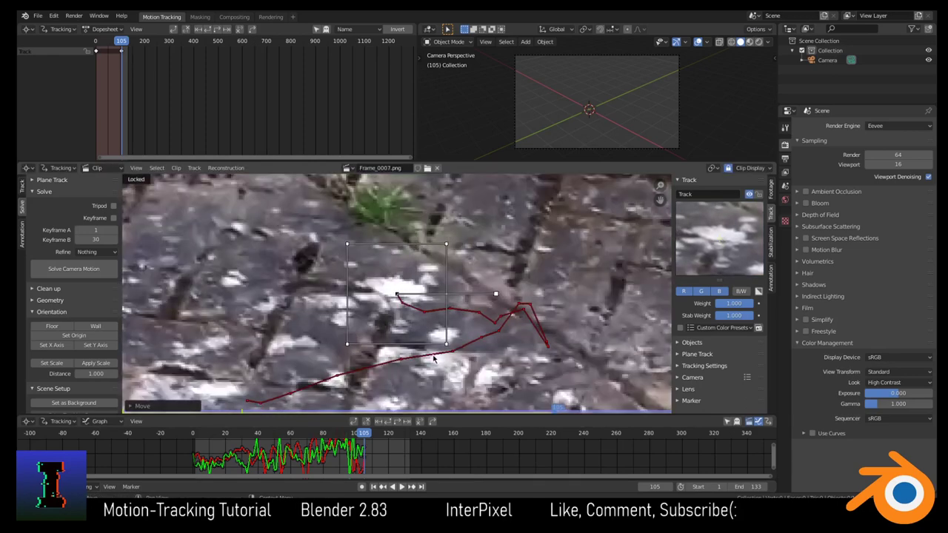
scroll(437, 367, "down", 3)
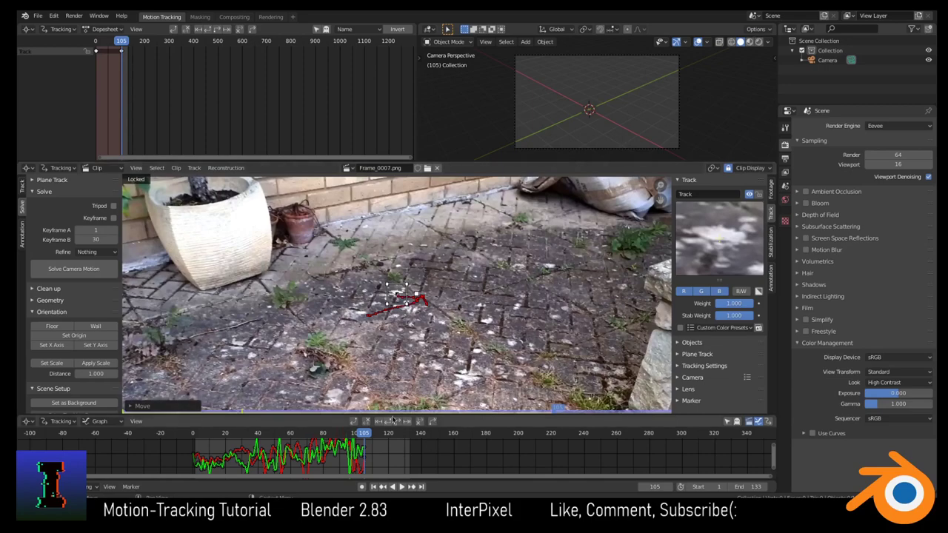
left_click(397, 422)
Step: Examine the tracked marker frame by frame across the clip for slipping off the white patch
scroll(430, 351, "up", 5)
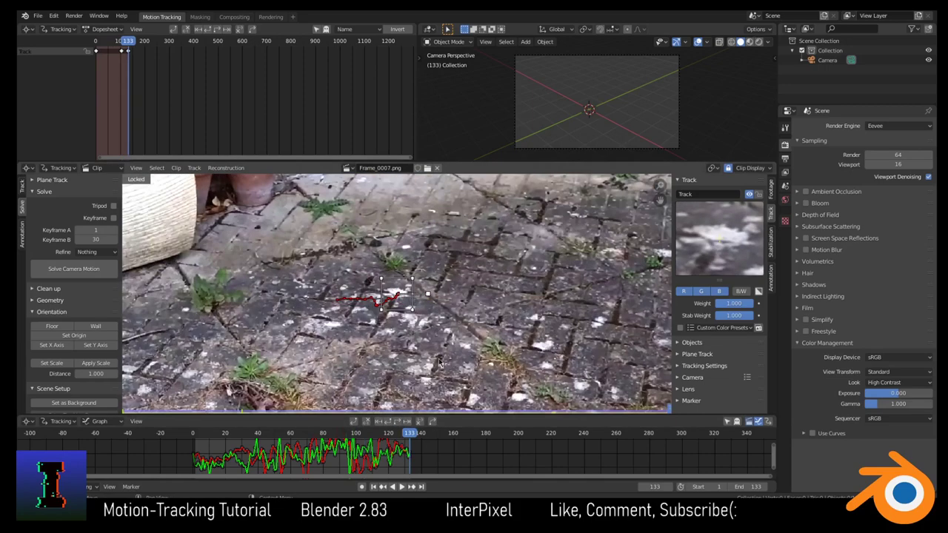
scroll(423, 348, "up", 2)
mouse_move(413, 437)
left_mouse_down()
mouse_move(308, 443)
mouse_move(333, 442)
left_mouse_up()
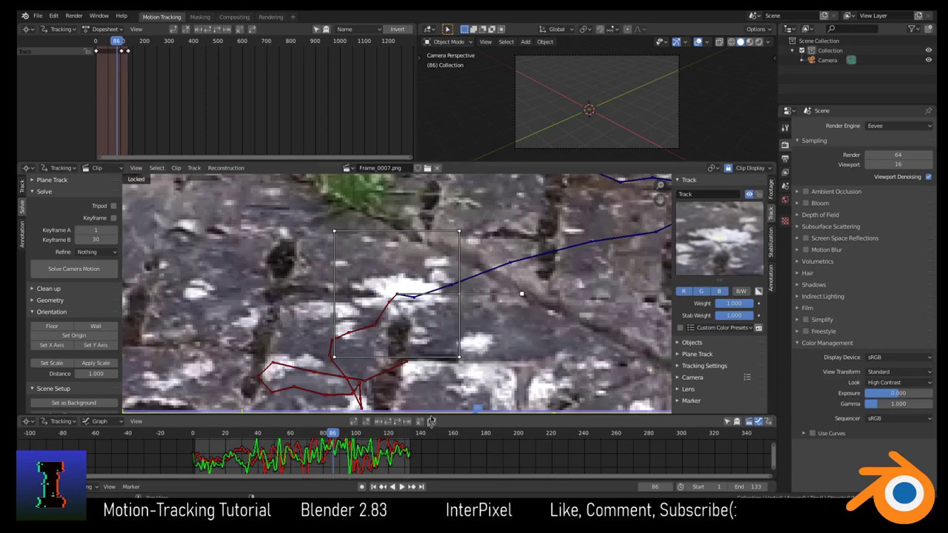
key("Right")
key("Left")
key("Left")
key("Left")
key("Left")
key("Left")
key("Left")
key("Left")
key("Left")
key("Left")
key("Left")
key("Left")
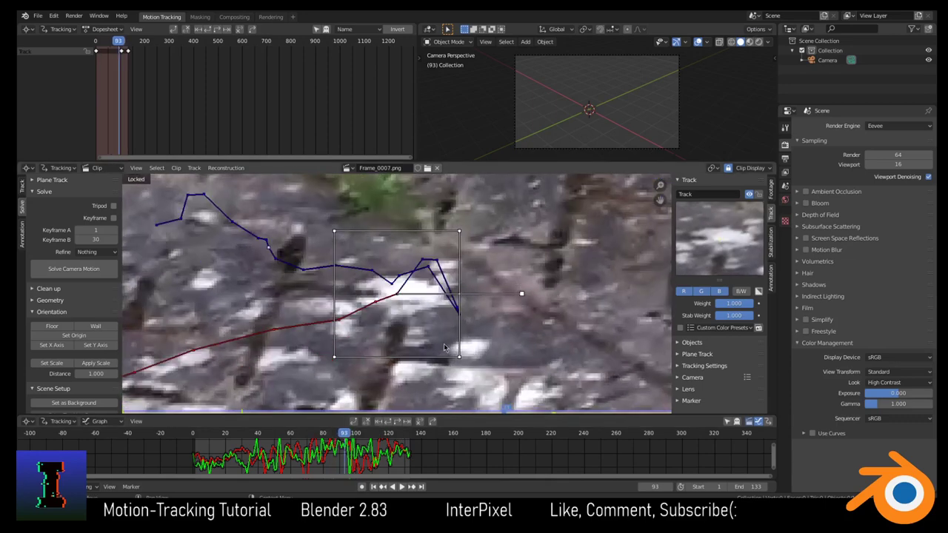
key("Right")
key("Right")
key("Right")
key("Right")
key("Right")
key("Right")
key("Right")
key("Right")
key("Right")
key("Right")
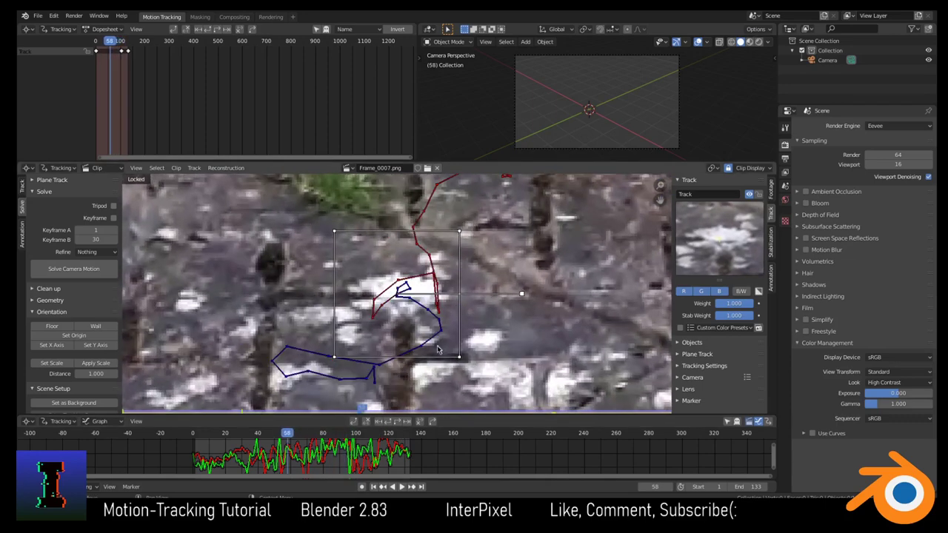
key("Right")
key("Right")
key("Right")
key("Right")
key("Right")
key("Right")
key("Right")
key("Right")
key("Right")
key("Right")
key("Right")
key("Right")
key("Right")
key("Right")
key("Right")
key("Right")
key("Right")
key("Right")
key("Right")
key("Right")
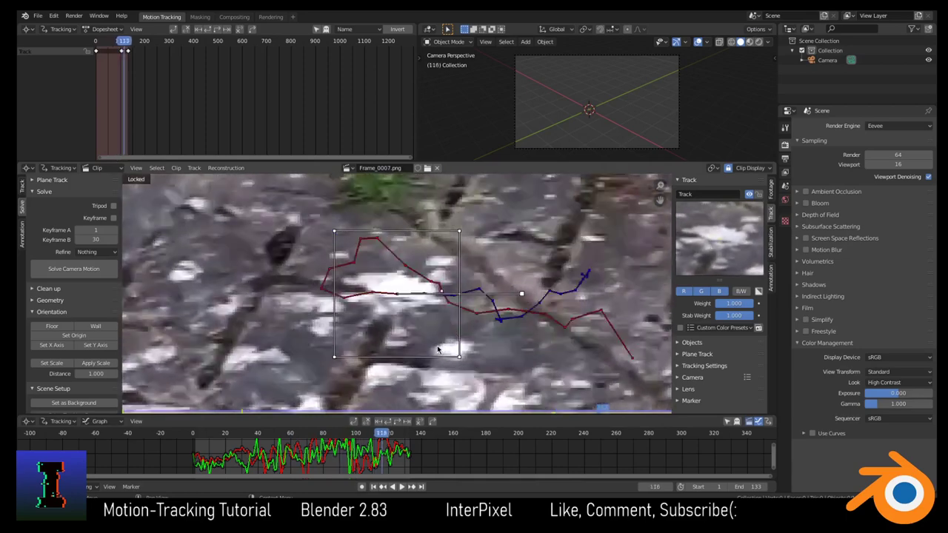
scroll(437, 345, "down", 6)
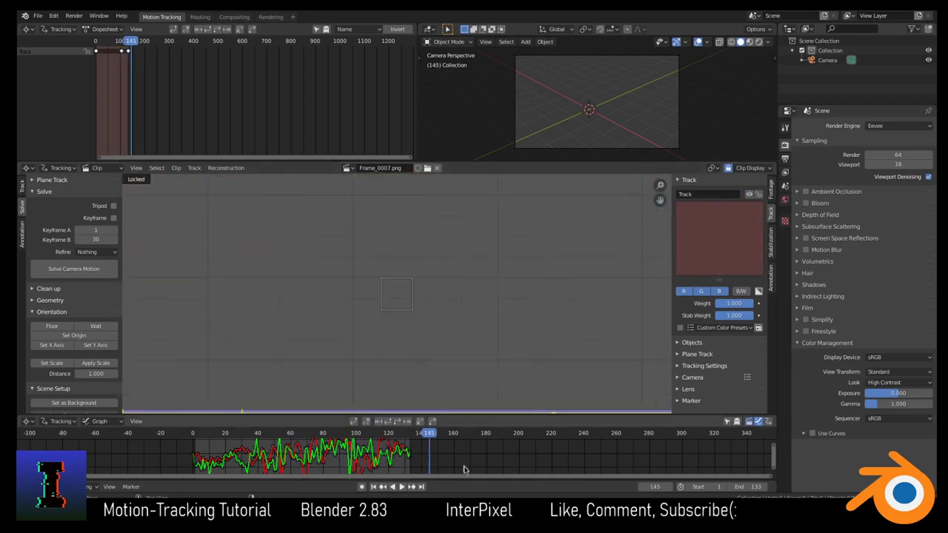
key("shift+Left")
key("Right")
key("Right")
key("Right")
key("Right")
key("Right")
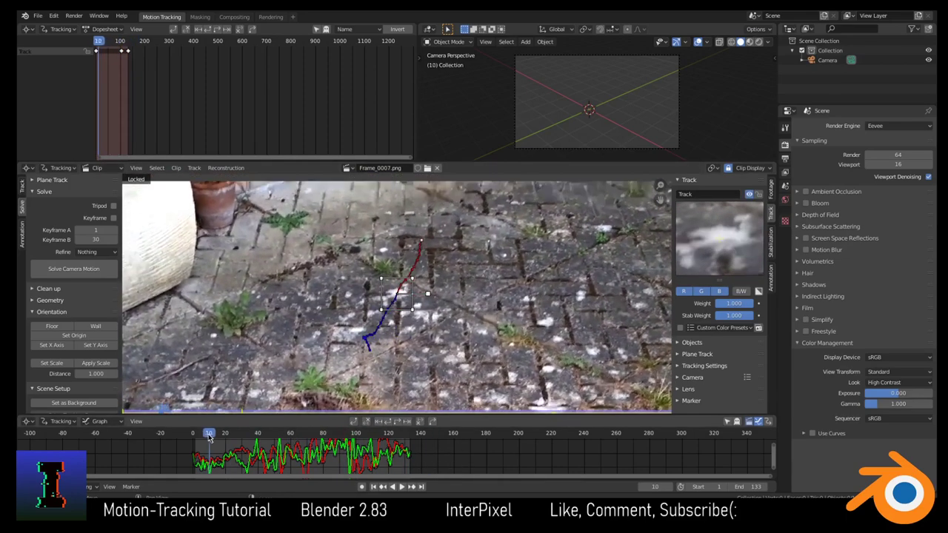
Step: Lock the finished track and add a new marker at frame 6 on the small white spot below a paving joint, scaled to enclose the spot
scroll(418, 280, "down", 4)
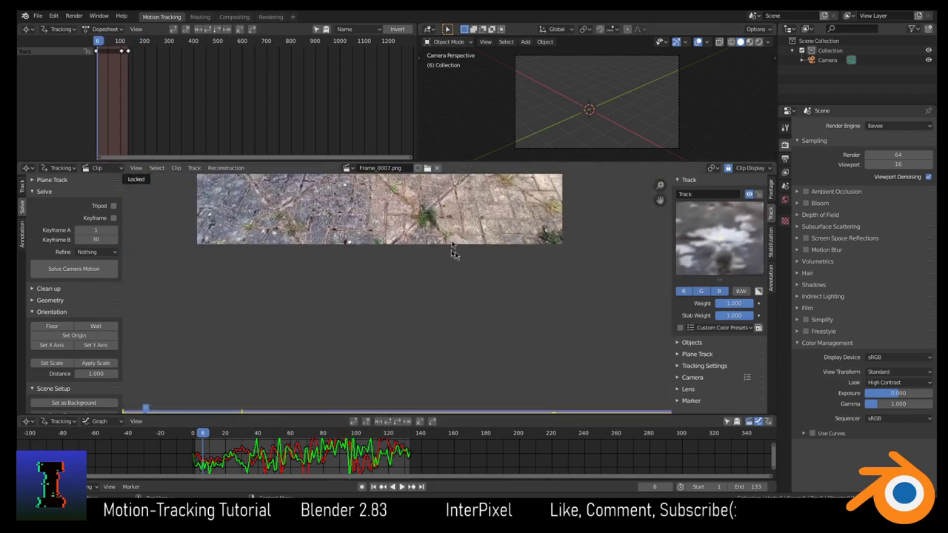
middle_click_drag(454, 250, 440, 371)
scroll(418, 262, "up", 2)
middle_click_drag(418, 262, 433, 309)
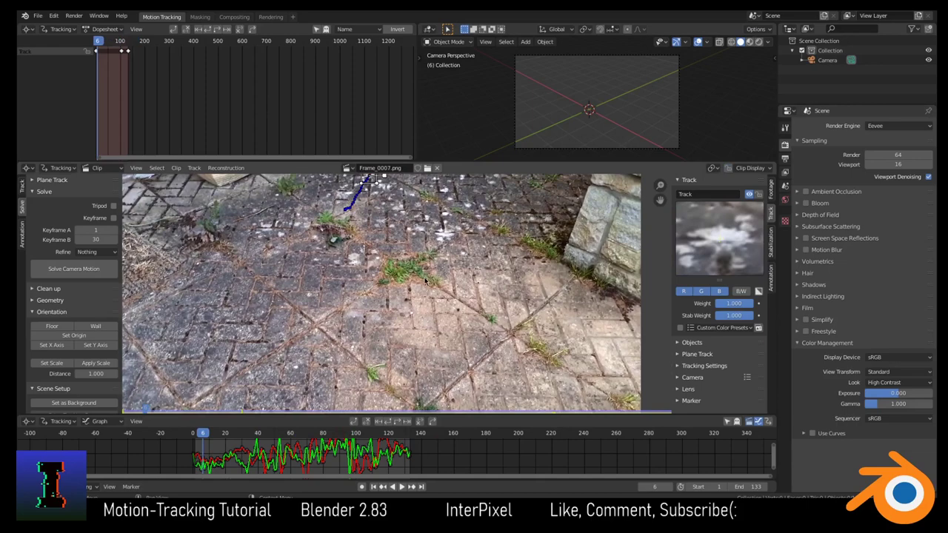
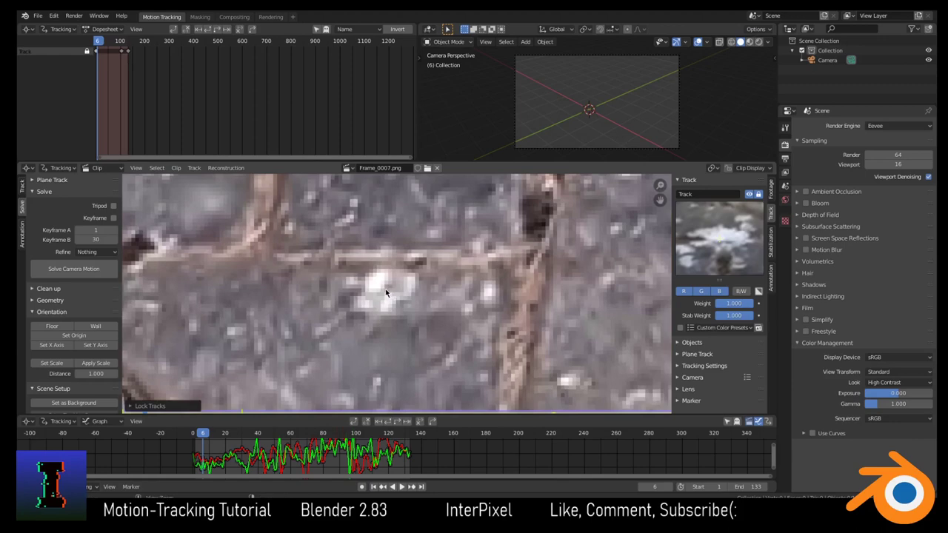
left_click(386, 293, "ctrl")
key("s")
left_click(466, 333)
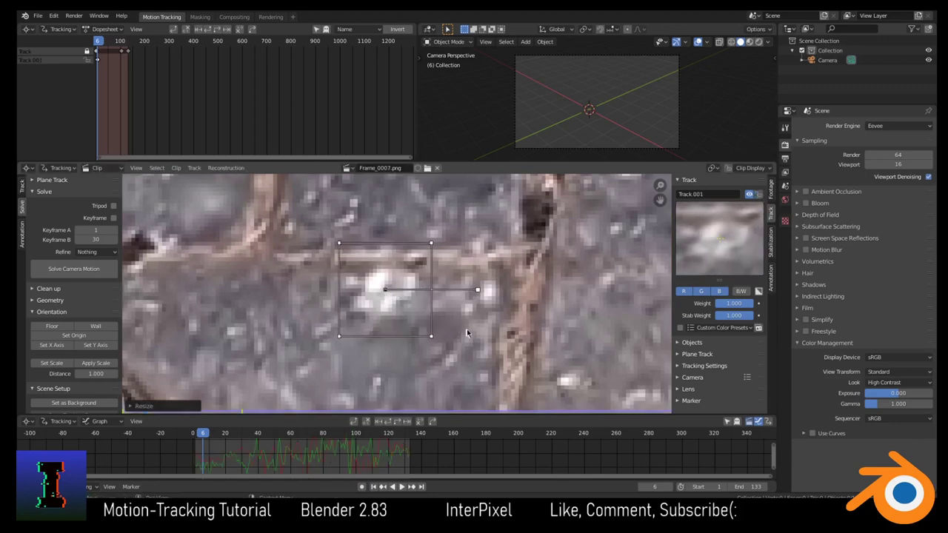
Step: Enlarge the new marker's search area to about six times the pattern's width and track the marker forwards
scroll(467, 328, "down", 4)
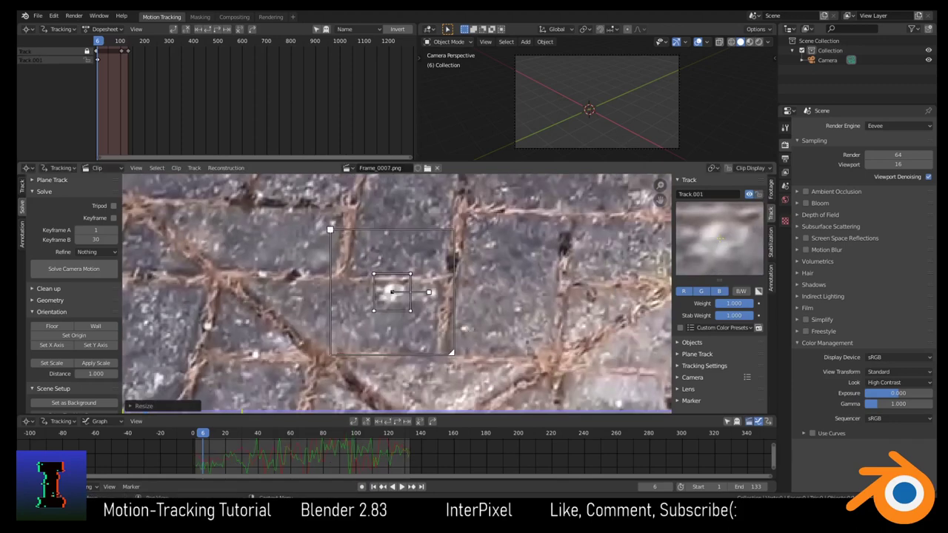
left_click_drag(450, 352, 483, 382)
scroll(445, 318, "up", 2)
scroll(445, 318, "down", 3)
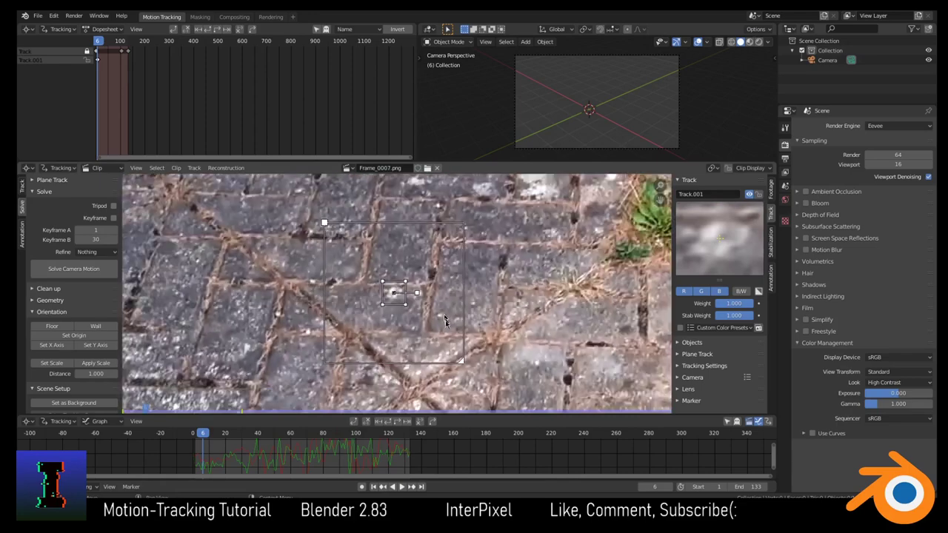
scroll(445, 320, "down", 2)
left_click(400, 423)
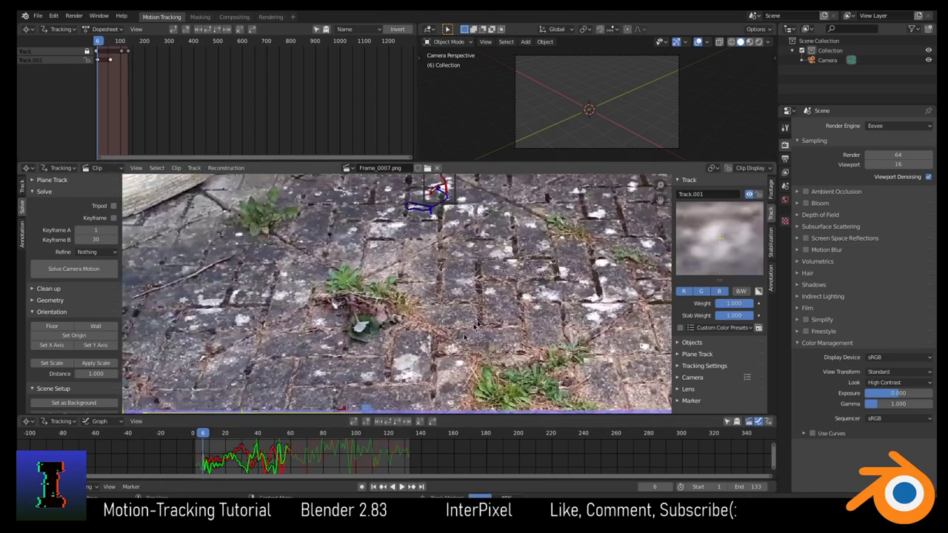
Step: Recentre the second marker on its white spot at frame 117 and continue tracking it forwards to frame 133
scroll(264, 262, "down", 4)
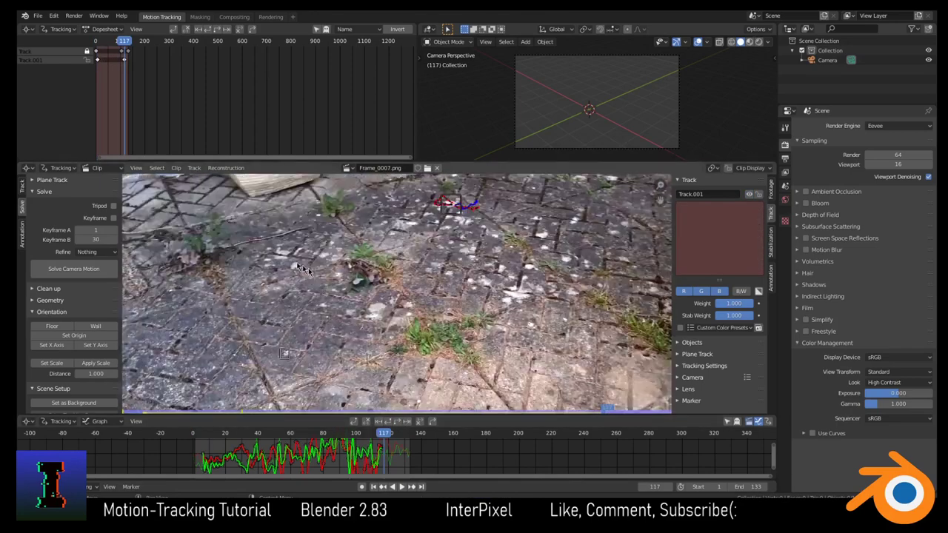
scroll(445, 288, "up", 3)
scroll(449, 288, "down", 2)
scroll(450, 290, "down", 2)
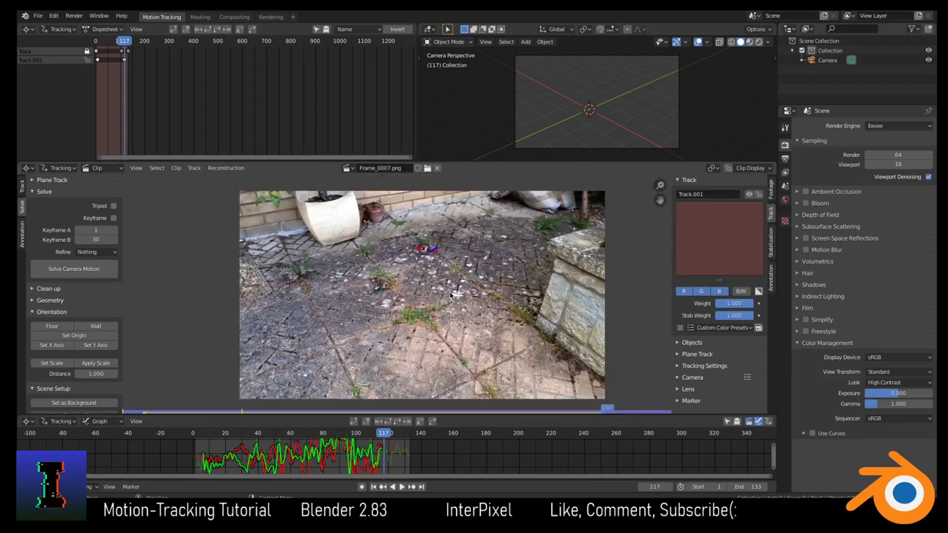
scroll(452, 296, "up", 2)
scroll(415, 292, "down", 1)
scroll(384, 289, "up", 4)
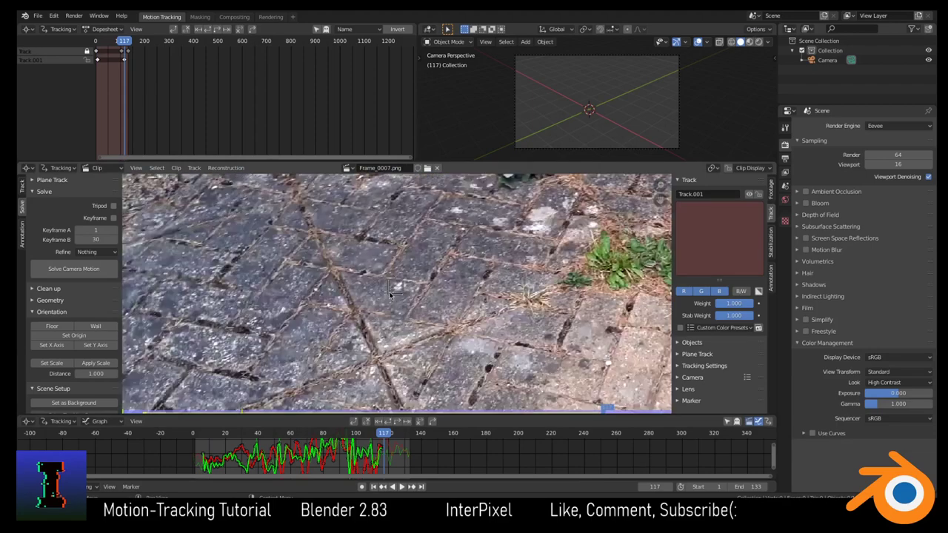
scroll(392, 290, "up", 6)
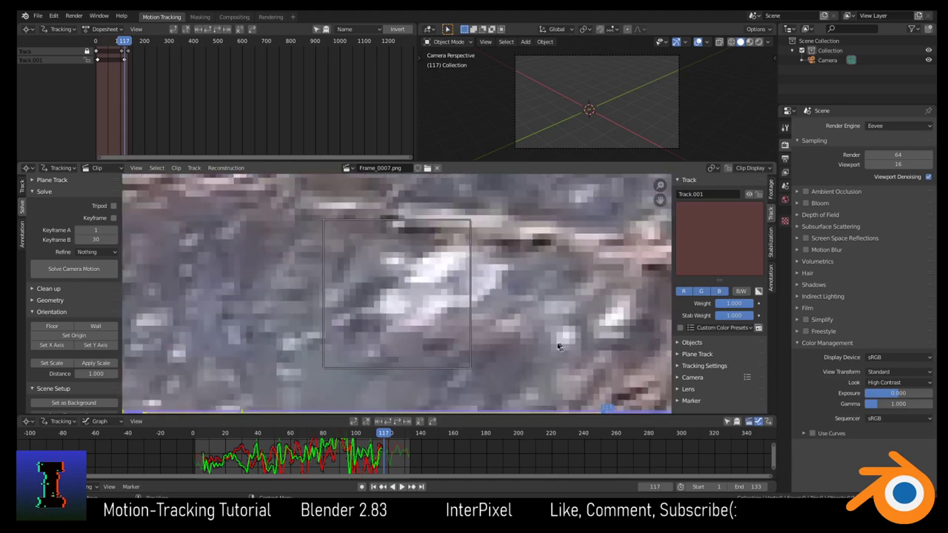
key("g")
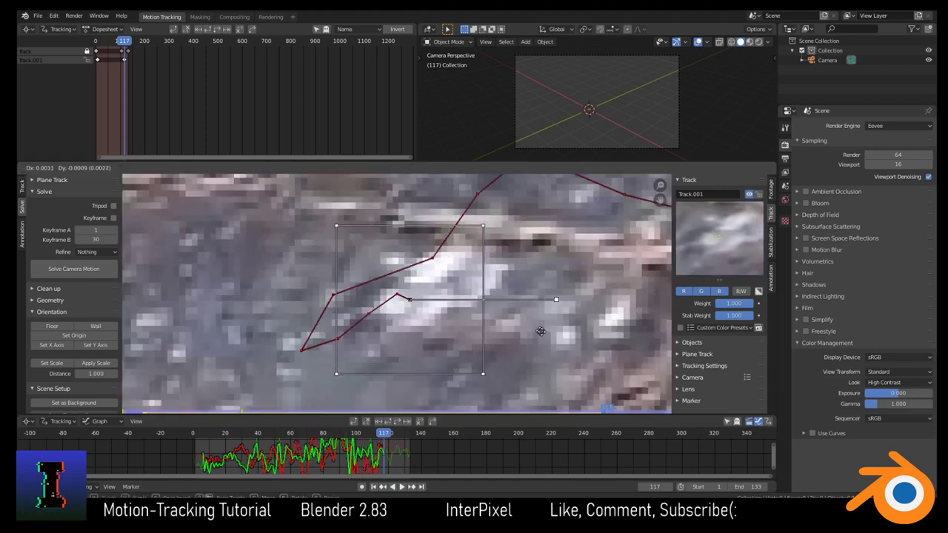
left_click(558, 315)
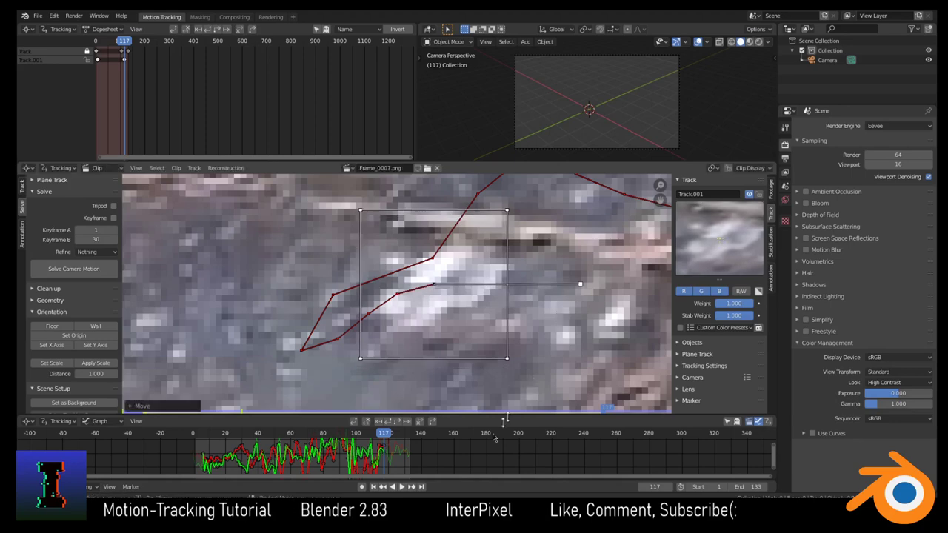
left_click(400, 422)
Step: Lock the clip view to the second marker and focus closely on its white spot
scroll(432, 334, "down", 5)
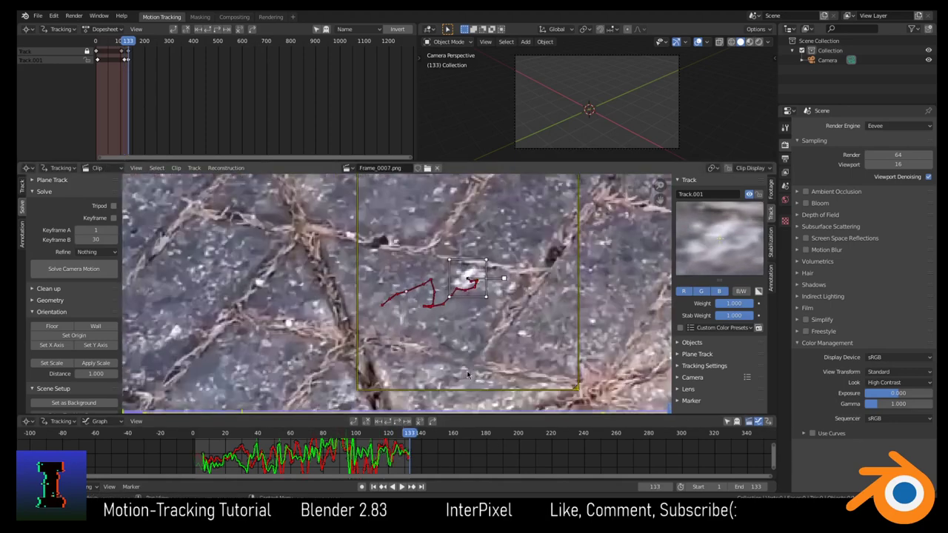
key("l")
scroll(399, 365, "up", 2)
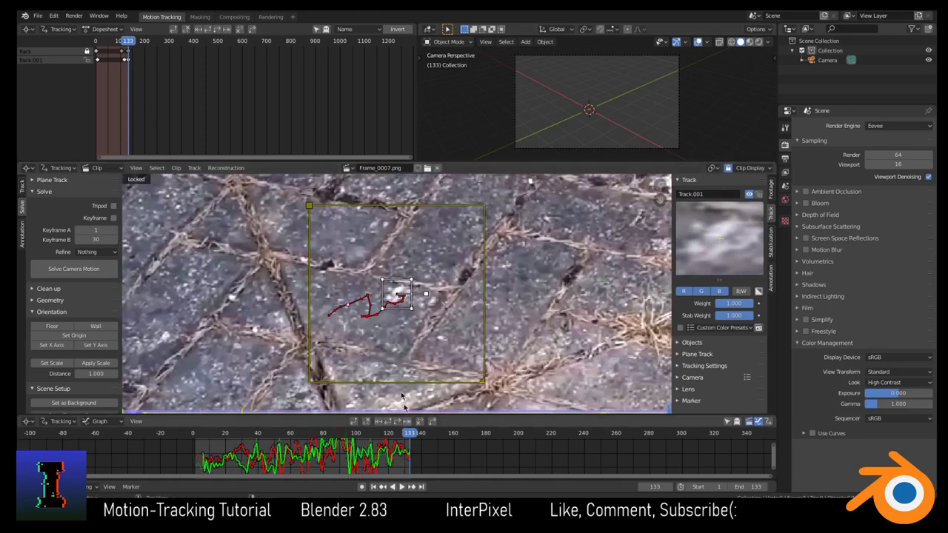
scroll(399, 365, "up", 2)
scroll(399, 366, "up", 2)
Step: Scrub back to frame 6, checking the second marker on the way, and track it backwards to frame 0
left_click_drag(416, 437, 203, 454)
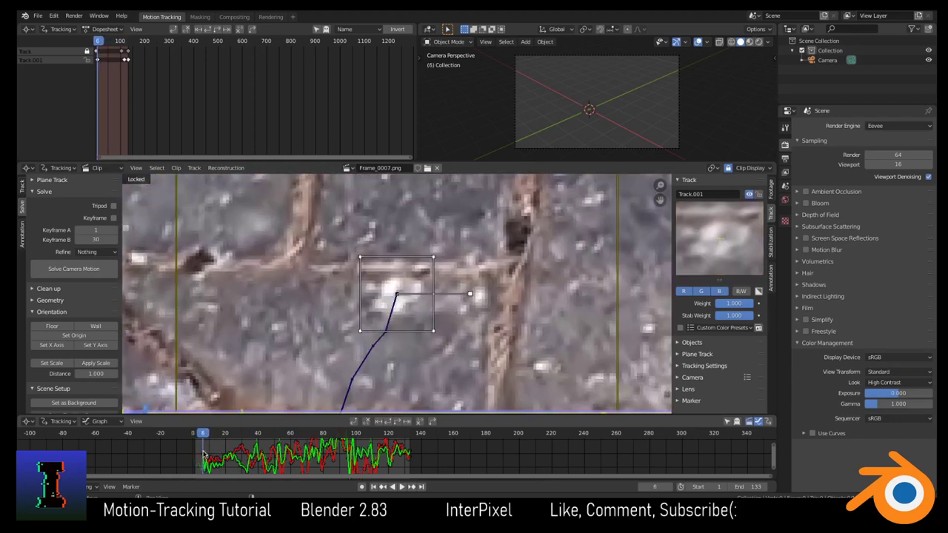
scroll(469, 335, "up", 3)
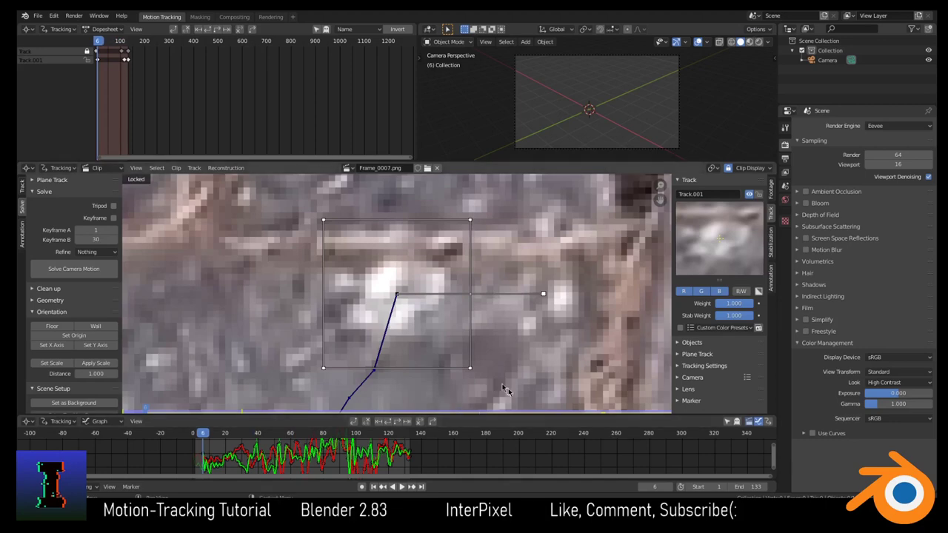
left_click(378, 421)
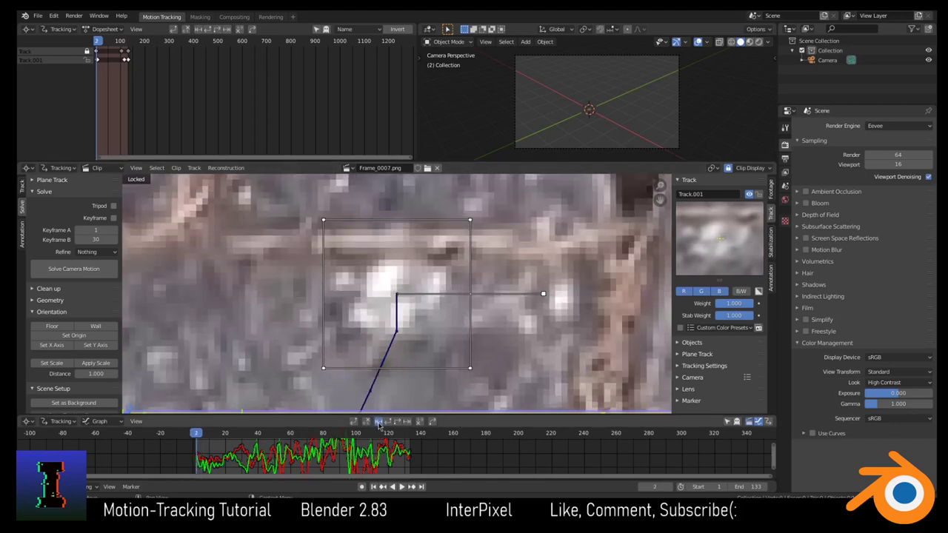
Step: Place a third tracking marker on the small dark spot in the pale brick at frame 0
scroll(435, 277, "down", 6)
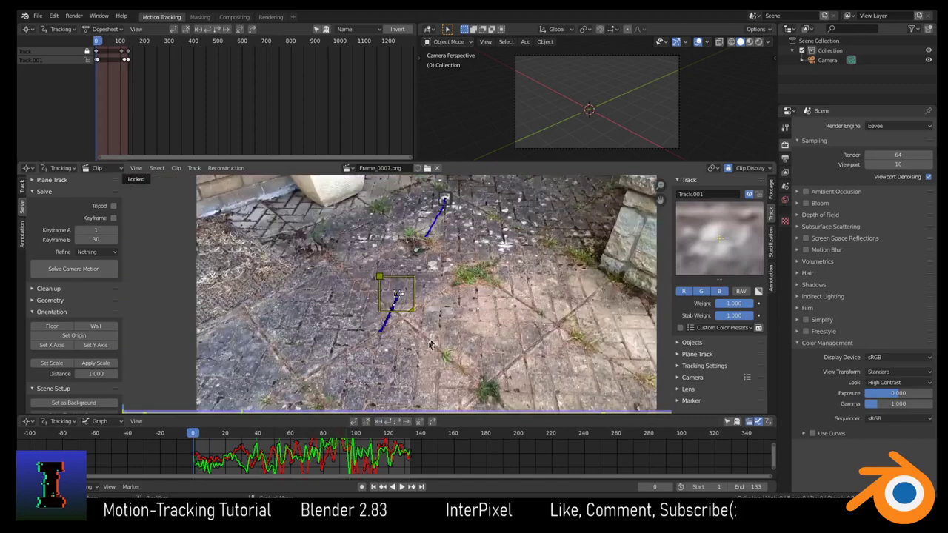
scroll(429, 345, "down", 4)
scroll(430, 333, "up", 6)
middle_click_drag(507, 342, 376, 286)
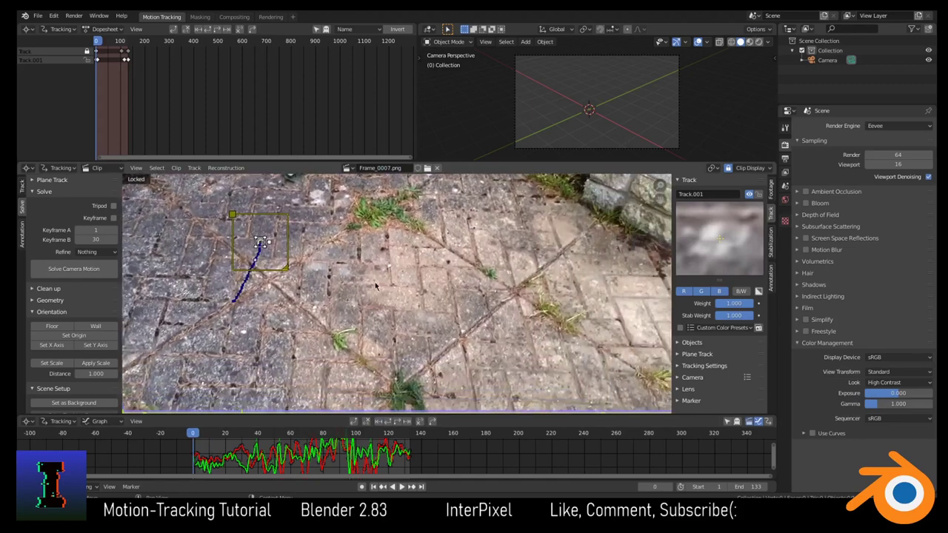
scroll(375, 287, "up", 8)
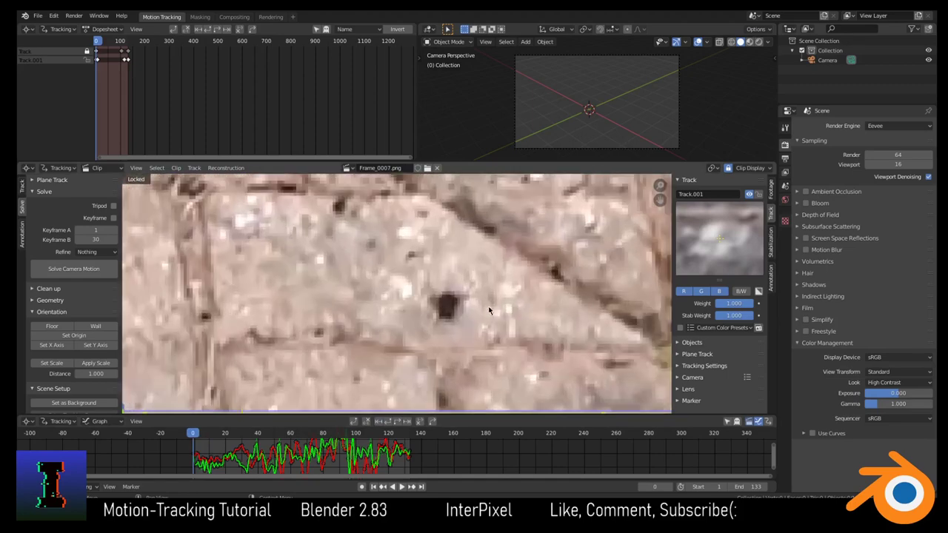
left_click(425, 297, "ctrl")
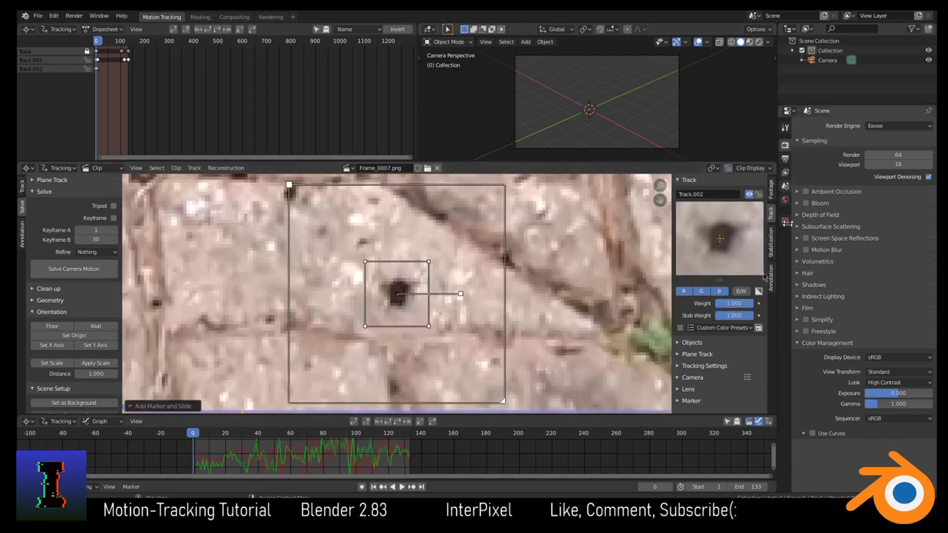
Step: Enlarge the third marker's search area to nearly five times the pattern's width and track it forwards to frame 133
scroll(560, 316, "up", 2)
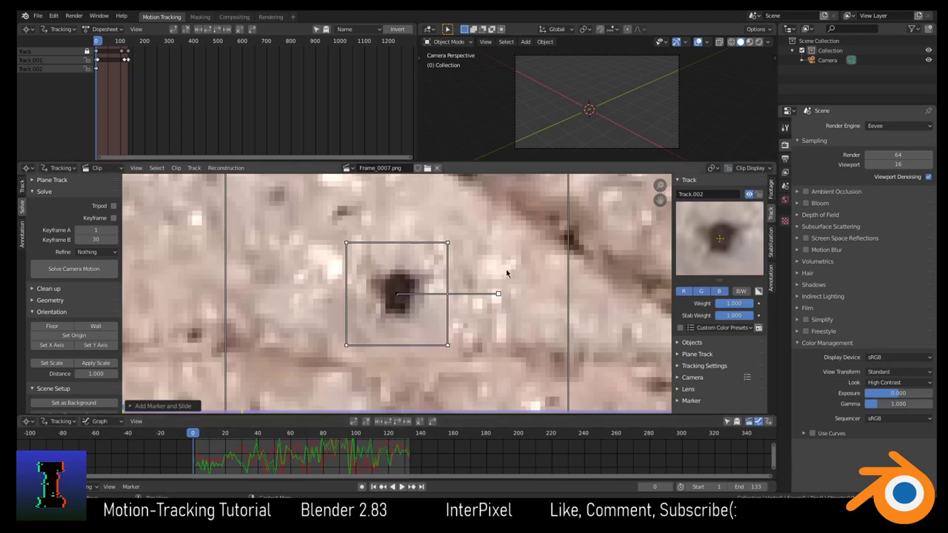
scroll(490, 392, "down", 3)
left_click_drag(480, 383, 514, 413)
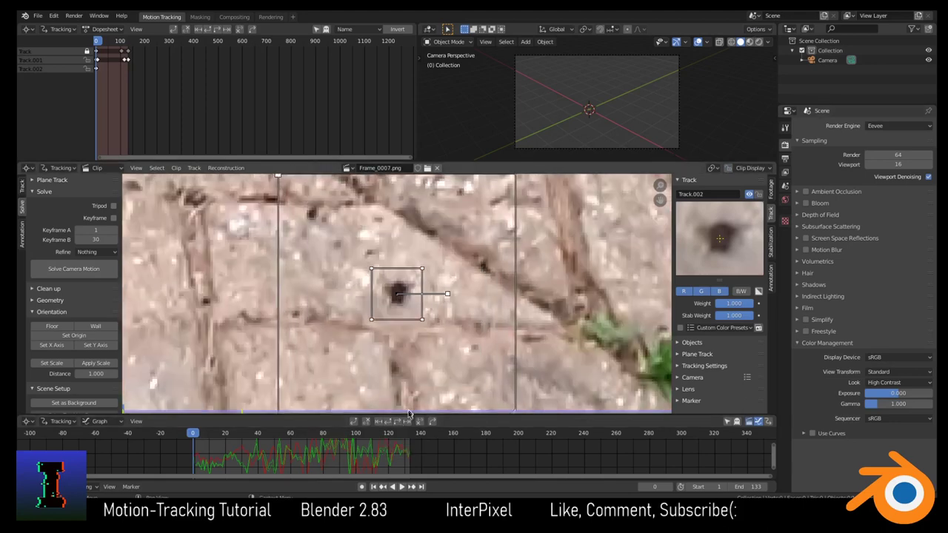
left_click(404, 421)
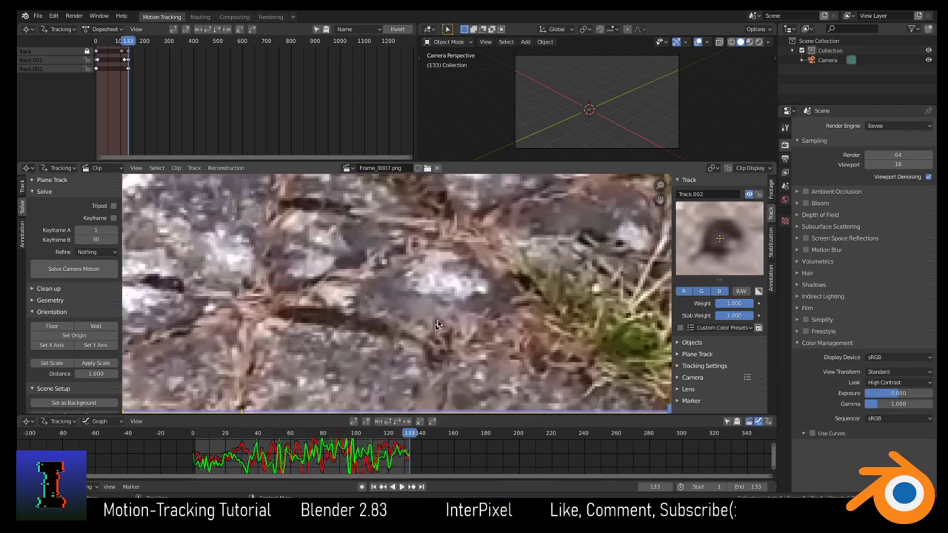
Step: Lock the clip view to the third marker and focus closely on its dark spot
scroll(417, 325, "down", 4)
key("l")
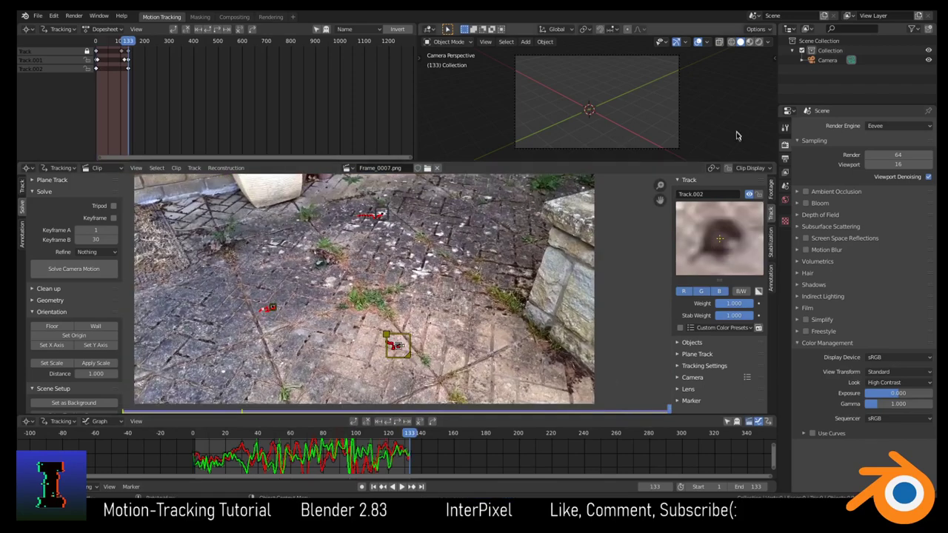
scroll(437, 314, "up", 5)
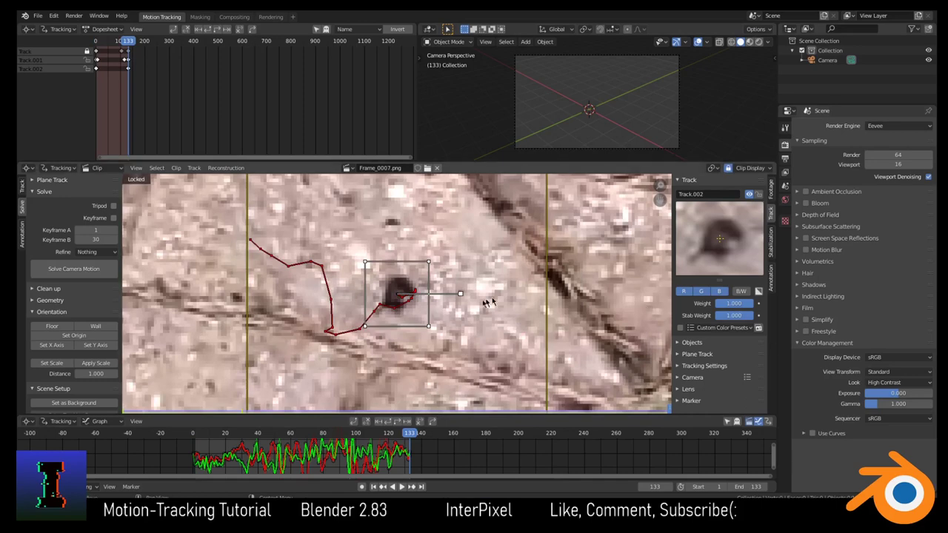
scroll(415, 263, "down", 4)
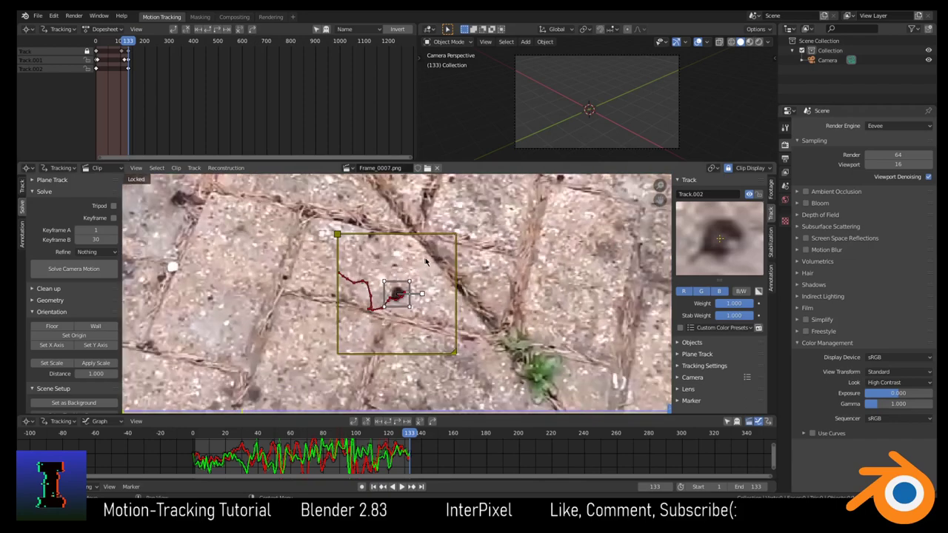
scroll(426, 260, "up", 4)
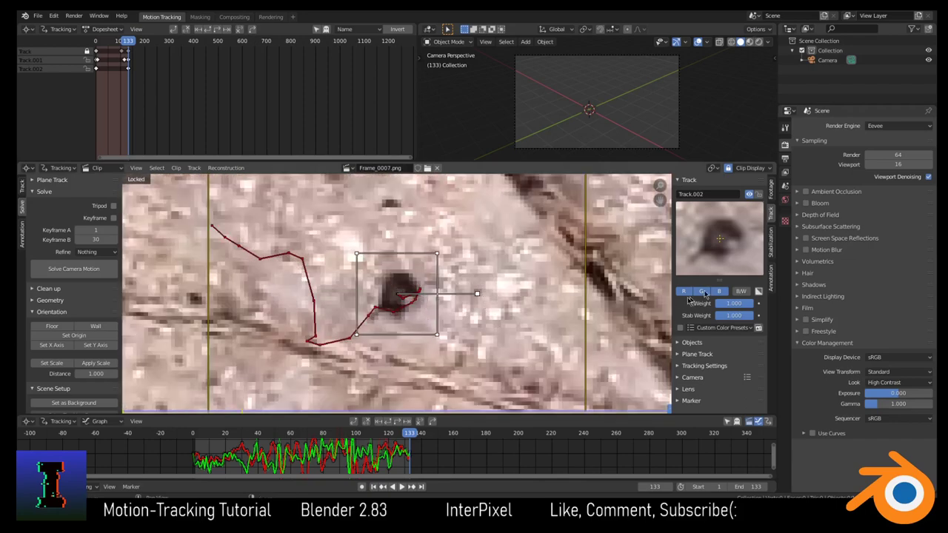
scroll(473, 339, "down", 4)
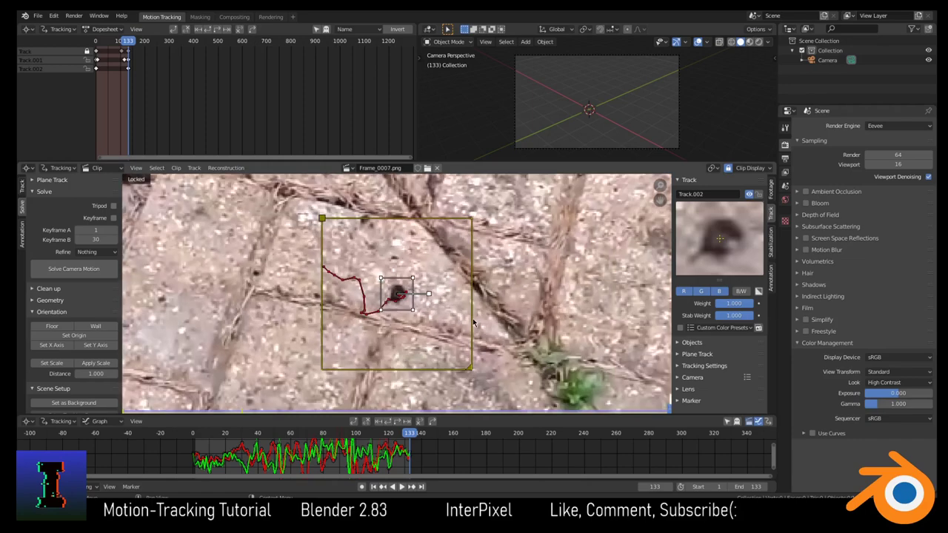
scroll(436, 328, "up", 4)
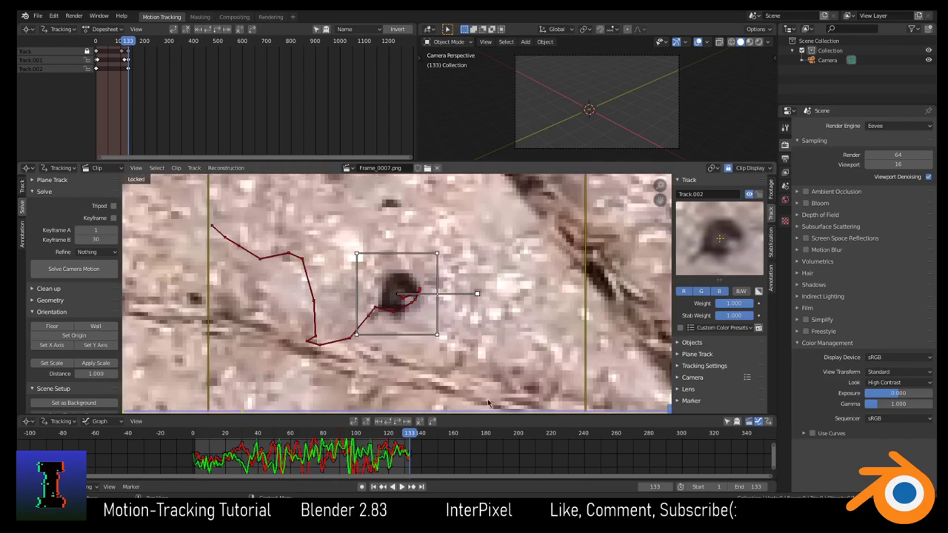
scroll(487, 404, "down", 5)
scroll(475, 399, "up", 3)
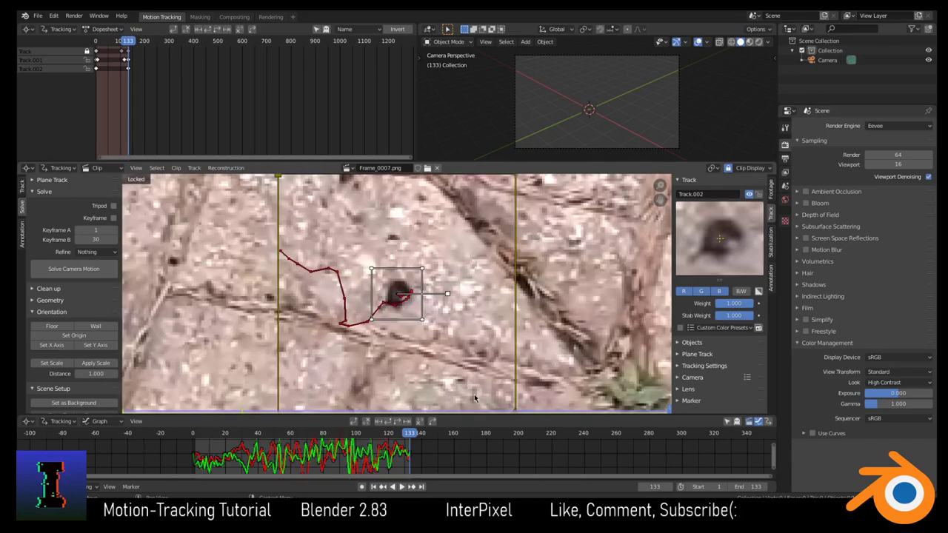
scroll(474, 398, "down", 2)
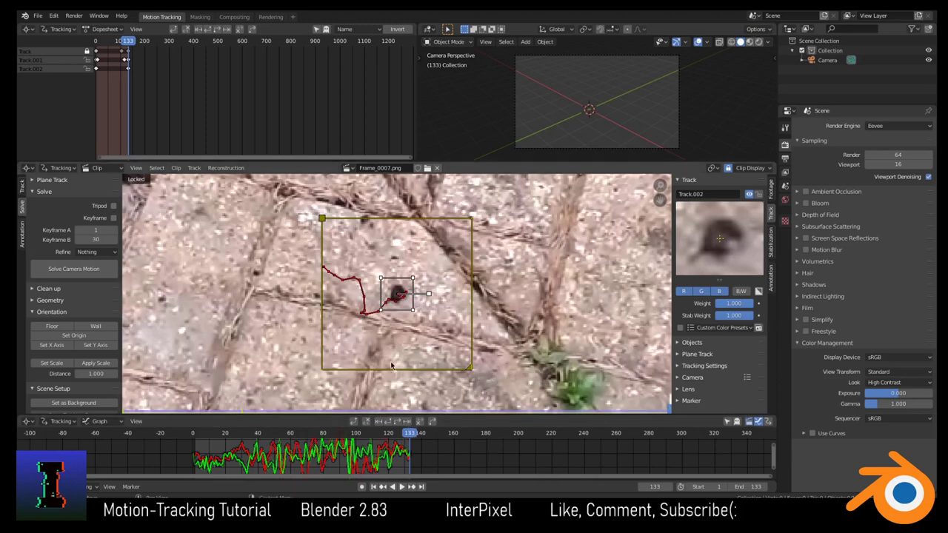
scroll(468, 268, "down", 5)
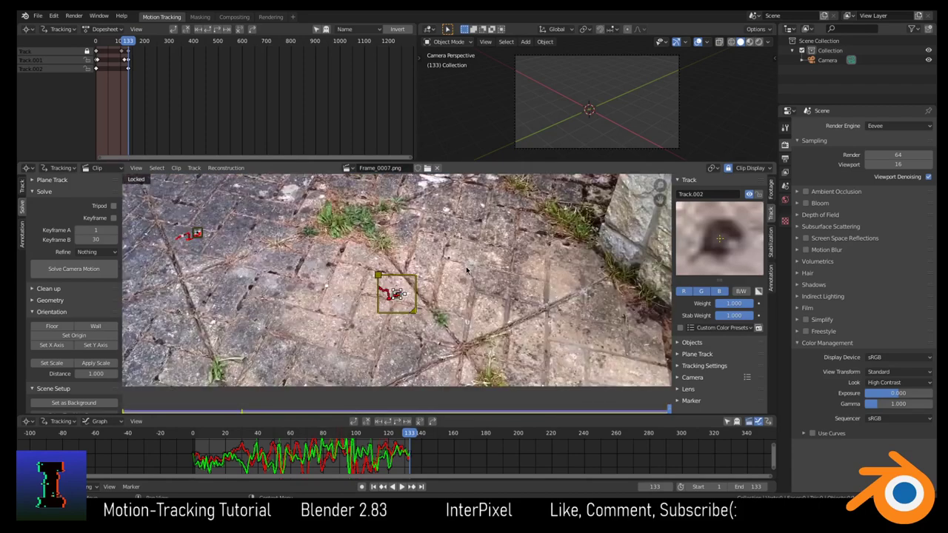
scroll(466, 274, "up", 8)
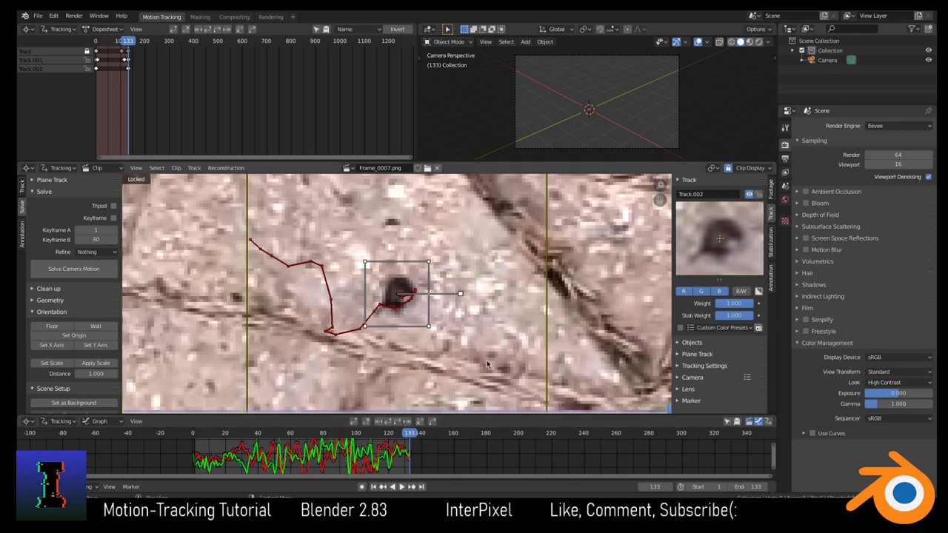
scroll(487, 364, "down", 2)
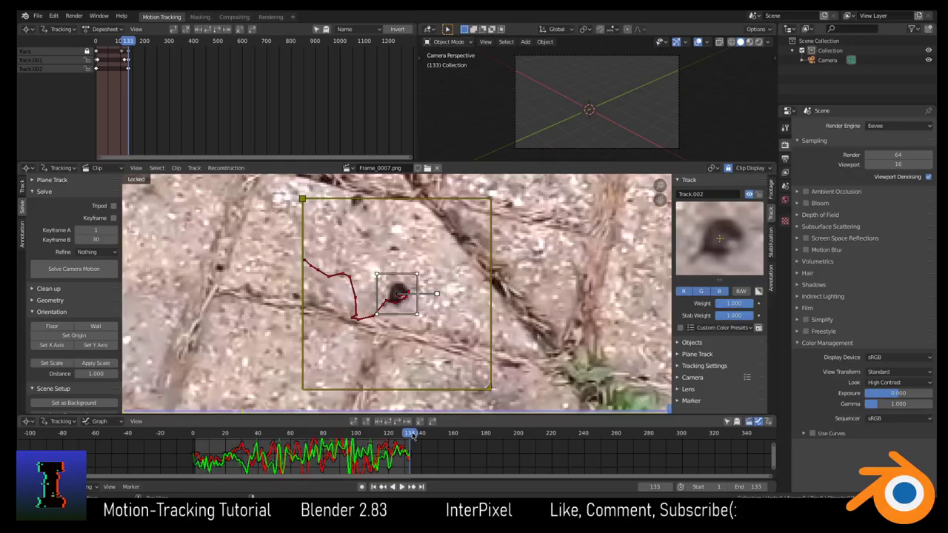
Step: Scrub back from the last frame to frame 0, checking the third marker on the way
left_click_drag(413, 436, 191, 453)
key("l")
scroll(319, 300, "down", 5)
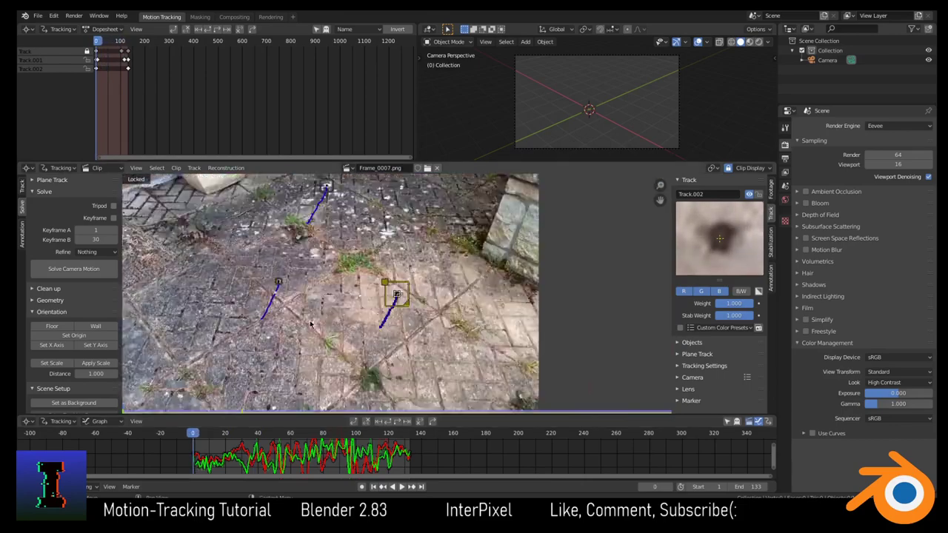
Step: Place a fourth tracking marker at frame 0 on the white spot in the dark paving between the twig and the leafy weed
scroll(427, 289, "up", 4)
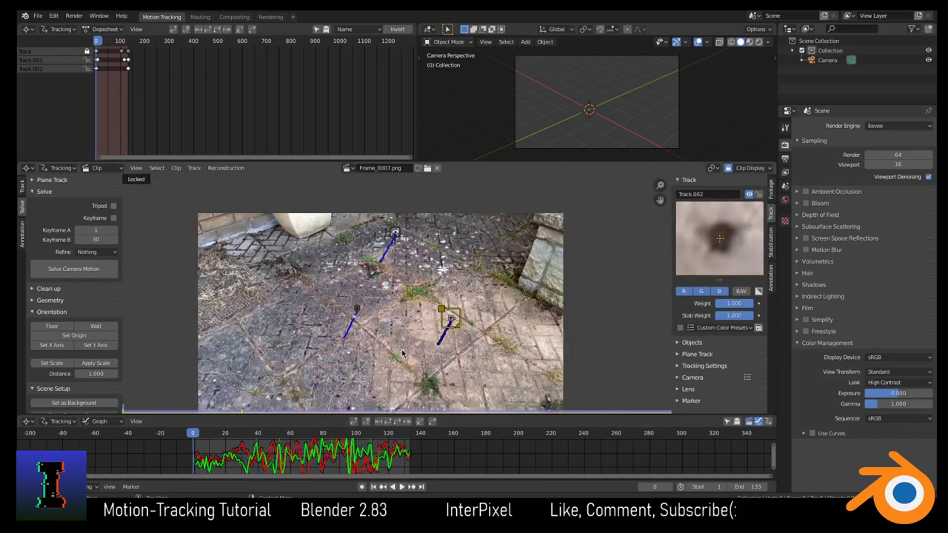
scroll(427, 289, "up", 5)
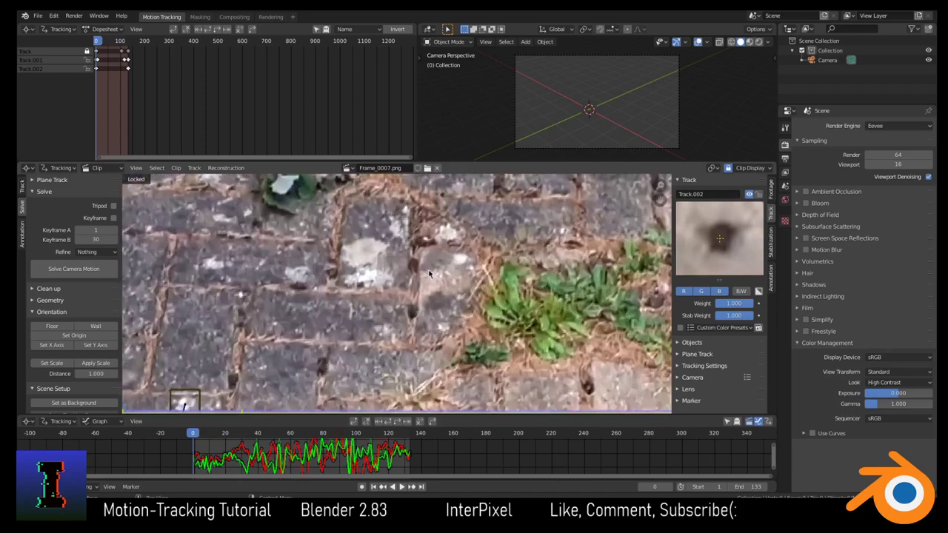
scroll(382, 308, "up", 5)
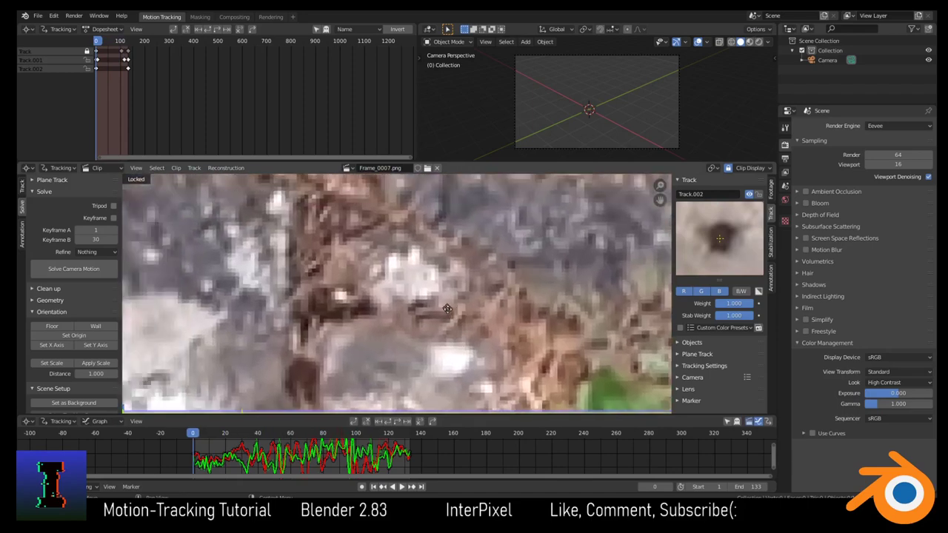
scroll(413, 311, "down", 10)
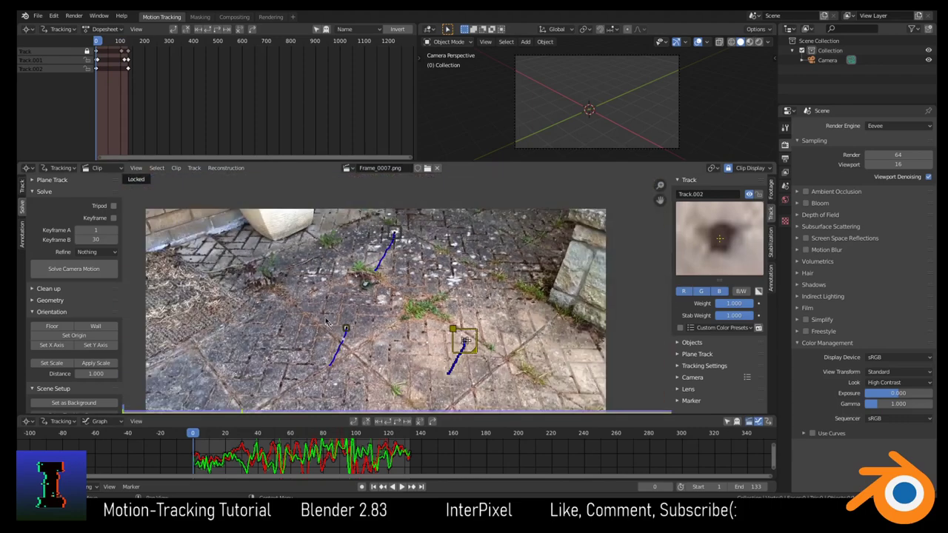
scroll(326, 320, "up", 3)
scroll(378, 312, "down", 2)
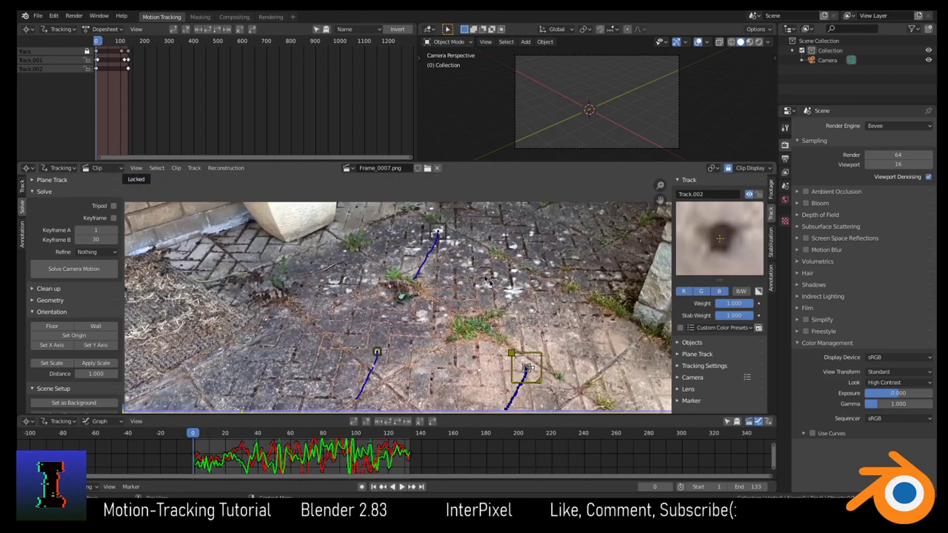
scroll(333, 259, "up", 4)
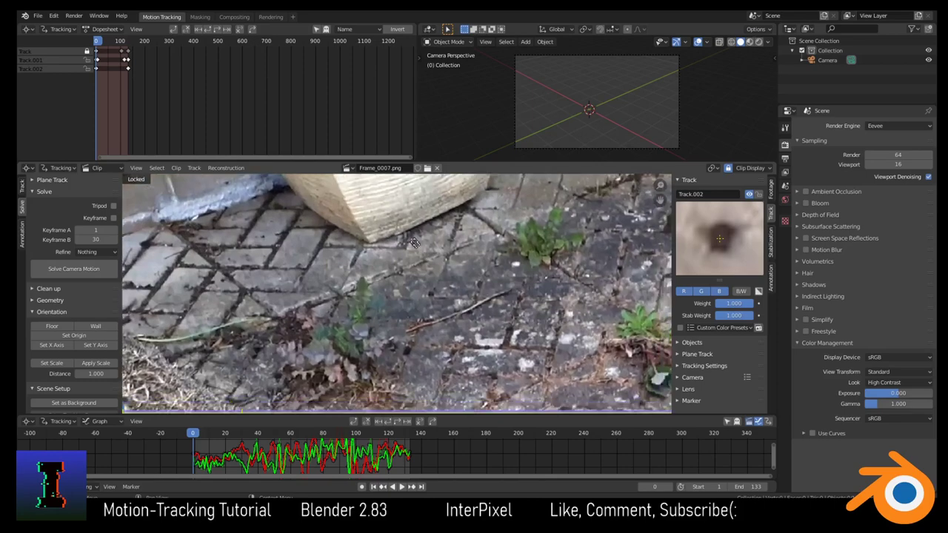
scroll(397, 313, "up", 3)
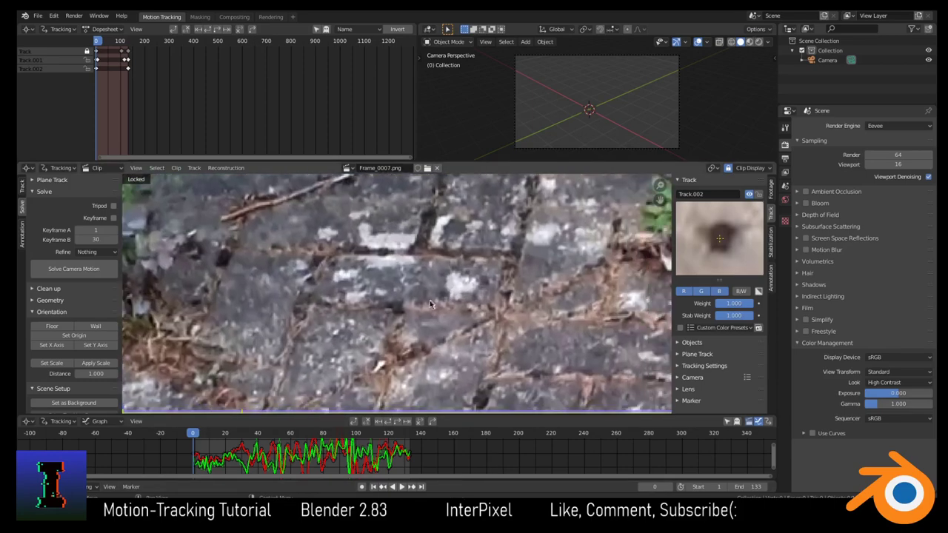
left_click(397, 312, "ctrl")
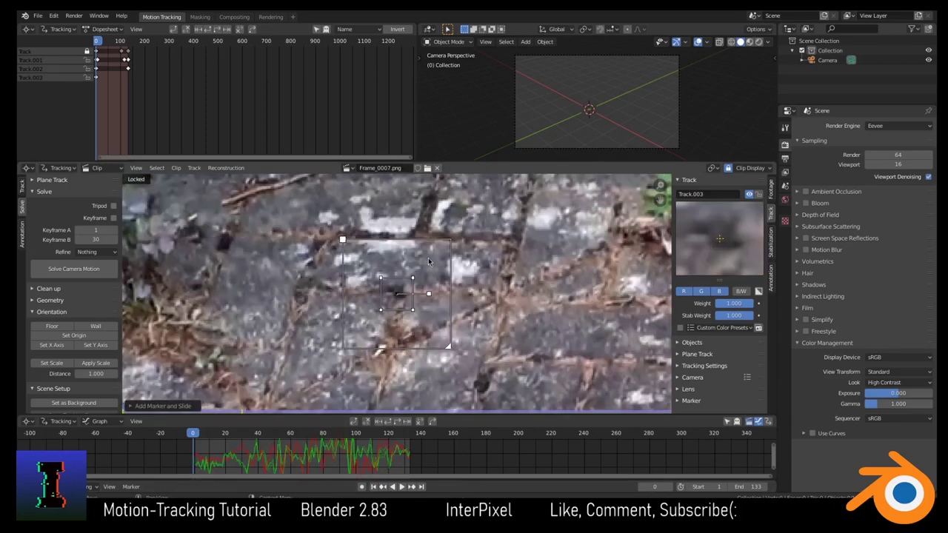
scroll(448, 314, "down", 5)
key("g")
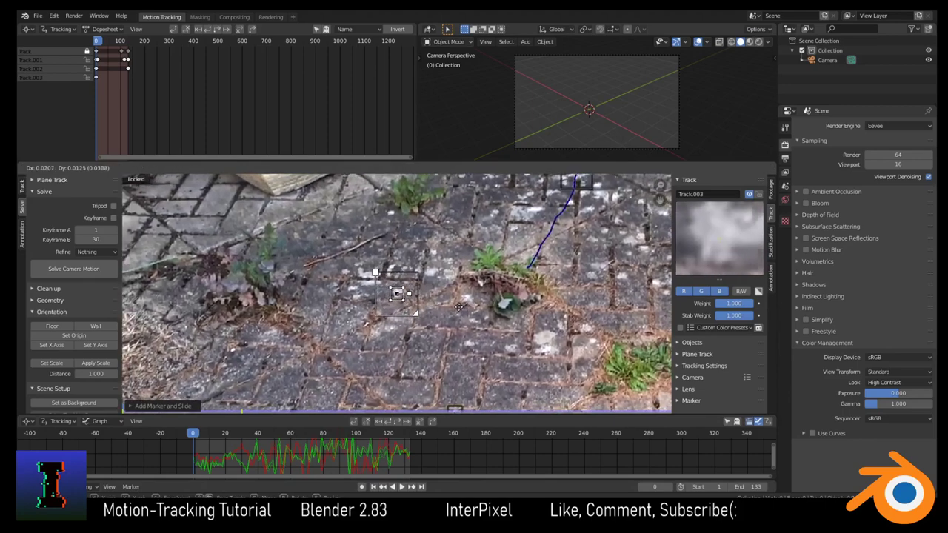
left_click(462, 304)
Step: Recentre and resize the fourth marker around its white spot and track it forwards to frame 133
scroll(461, 304, "up", 2)
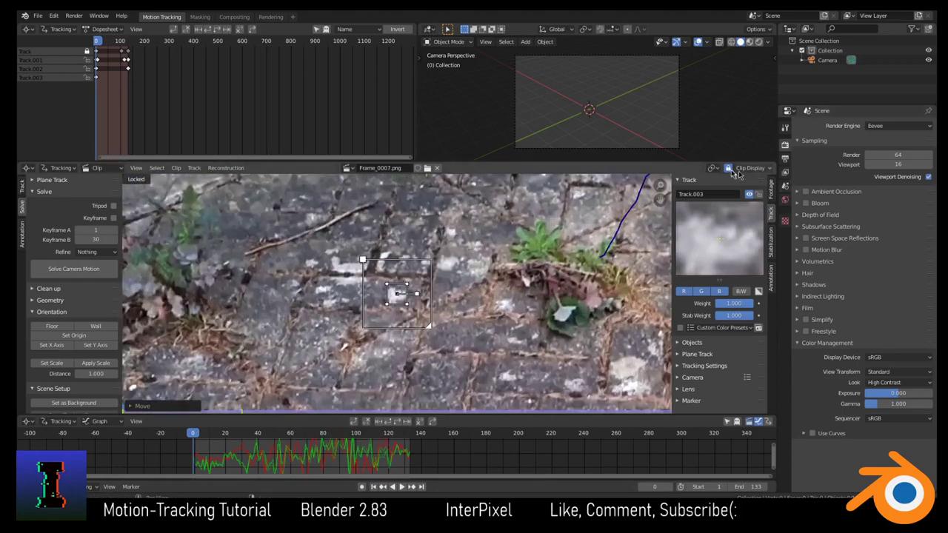
scroll(527, 264, "up", 4)
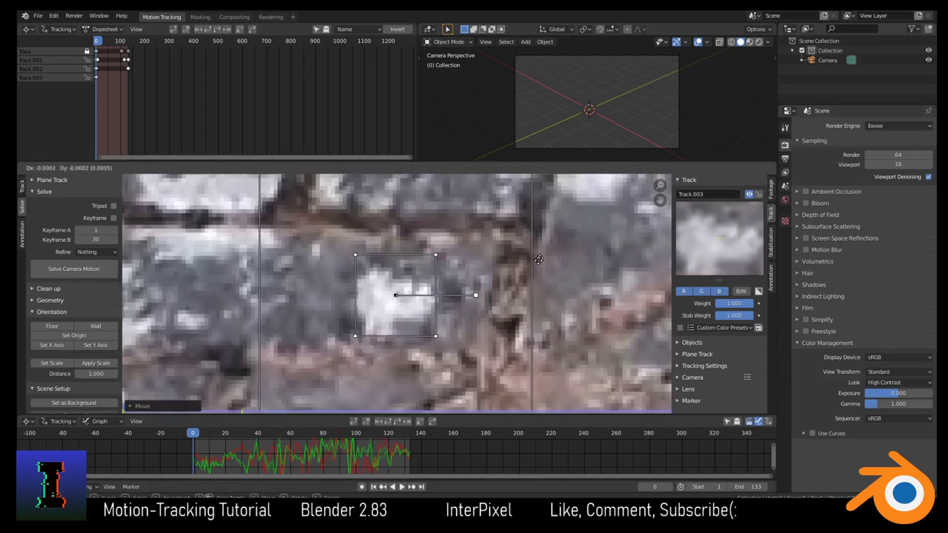
key("s")
left_click(579, 273)
scroll(570, 289, "down", 5)
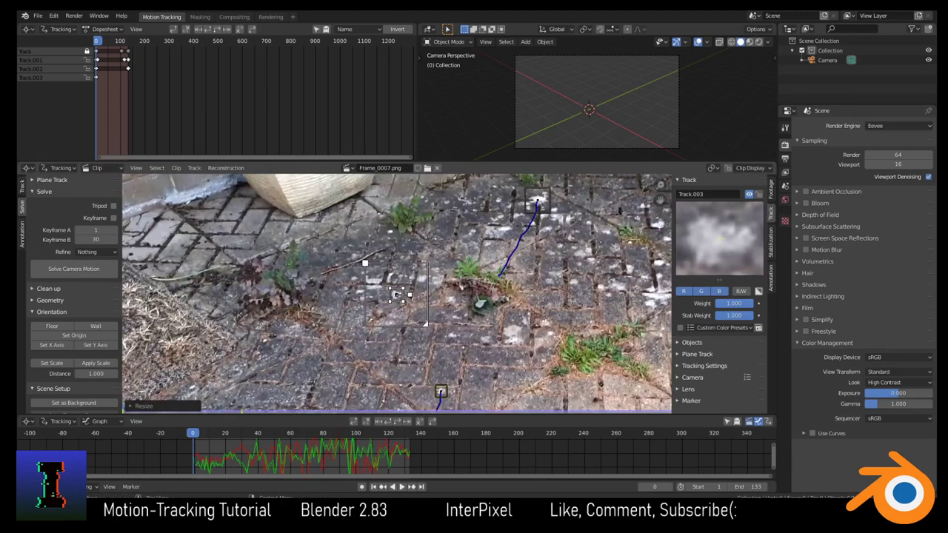
key("ctrl+t")
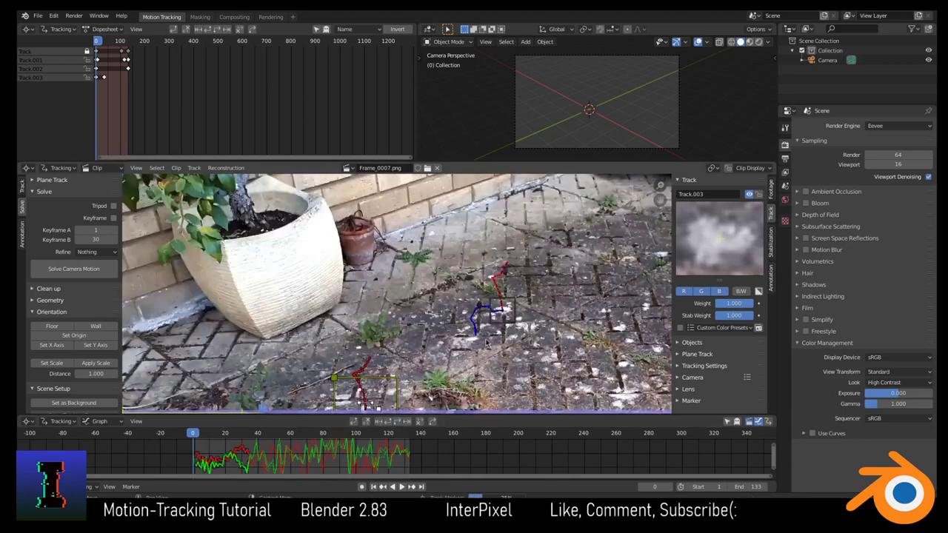
scroll(432, 373, "down", 2)
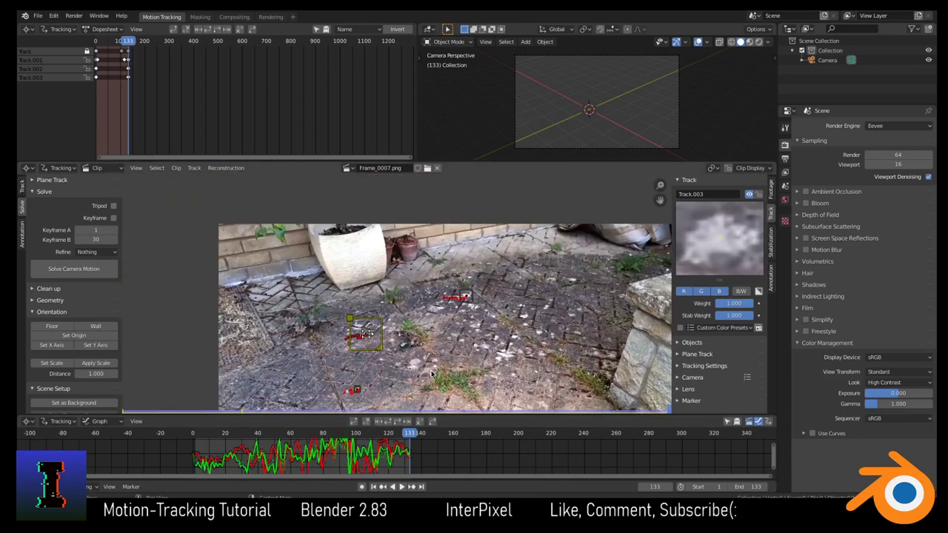
Step: Lock the clip view to the fourth marker and scrub back to frame 1, checking that it follows its white spot
scroll(432, 373, "up", 2)
key("l")
scroll(410, 273, "up", 2)
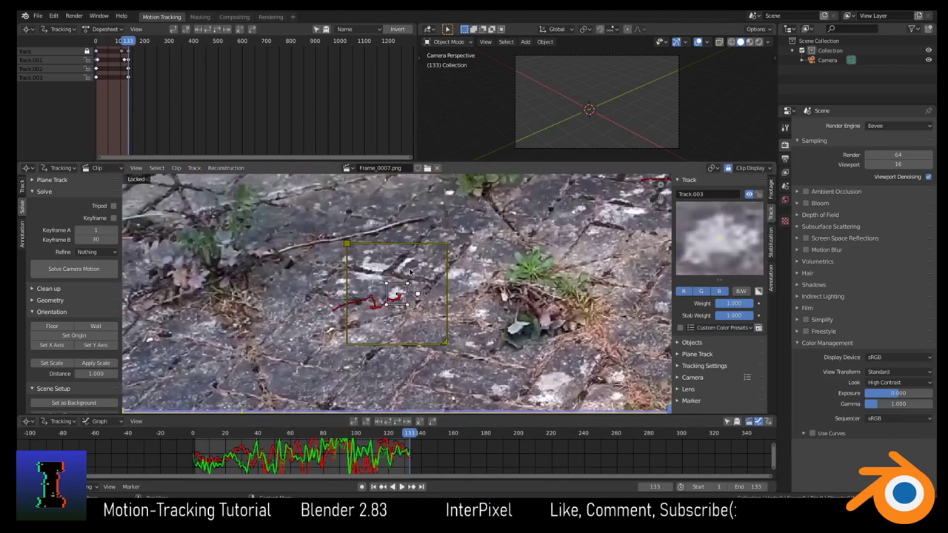
scroll(411, 273, "up", 3)
left_click_drag(410, 436, 195, 420)
scroll(496, 310, "down", 6)
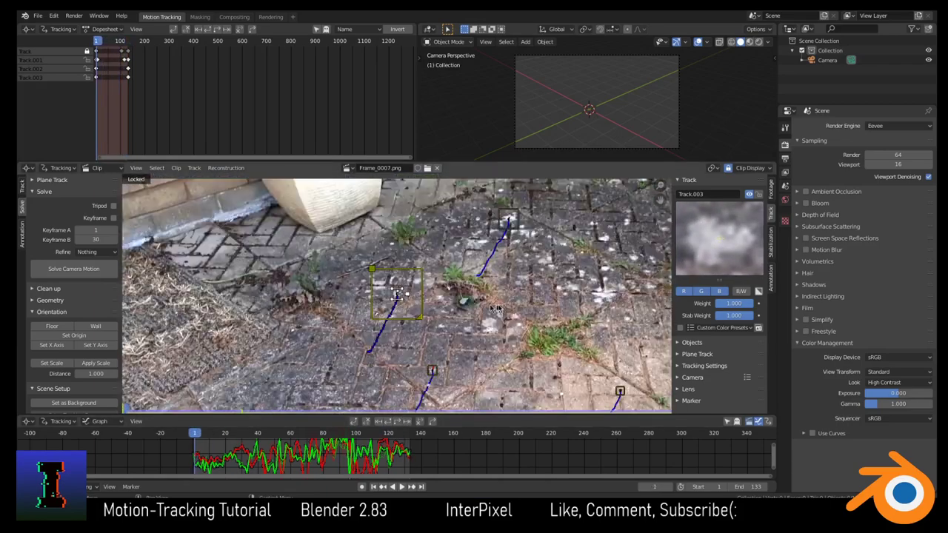
Step: Detect trackable features across the whole clip image at frame 1 and turn off the view's lock to the selection
middle_click_drag(496, 310, 356, 253)
scroll(363, 255, "down", 3)
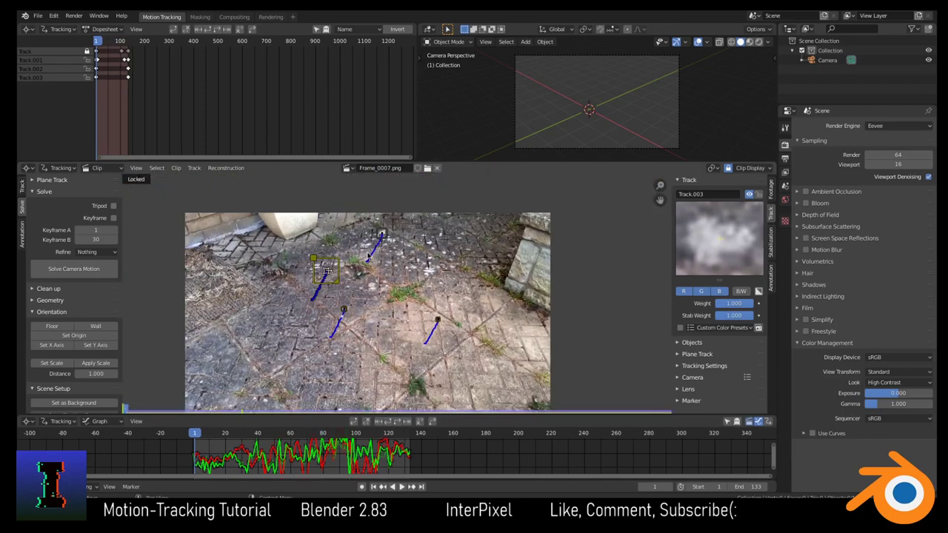
scroll(374, 268, "up", 1)
scroll(383, 280, "down", 1)
scroll(479, 322, "up", 1)
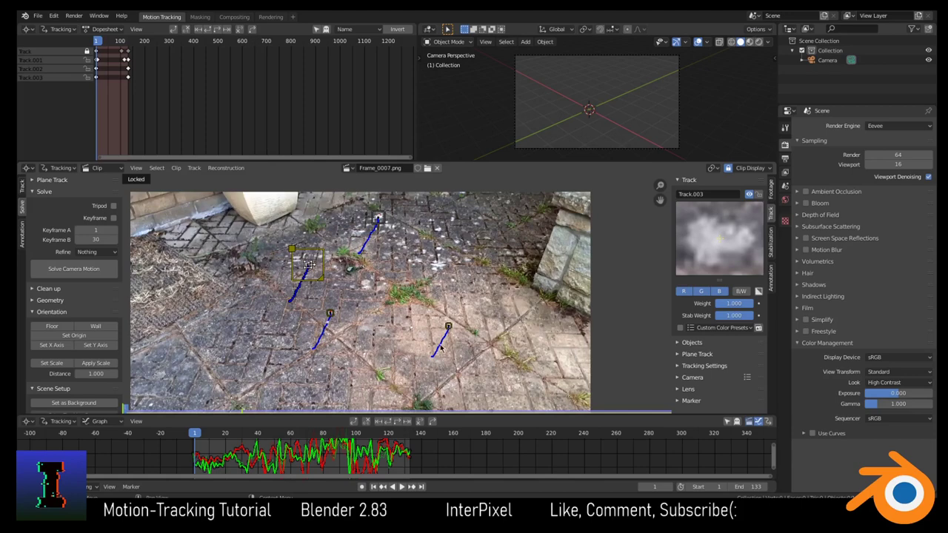
scroll(447, 320, "down", 1)
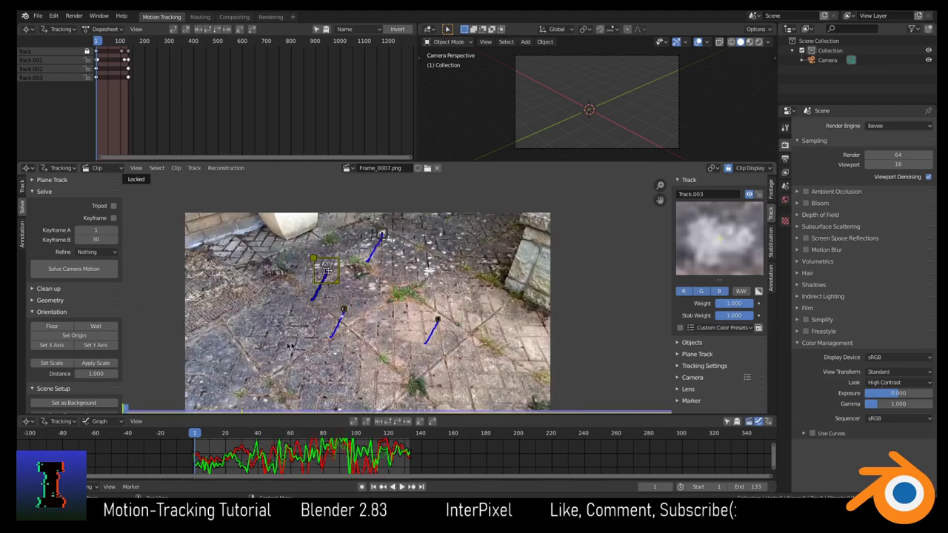
left_click(21, 186)
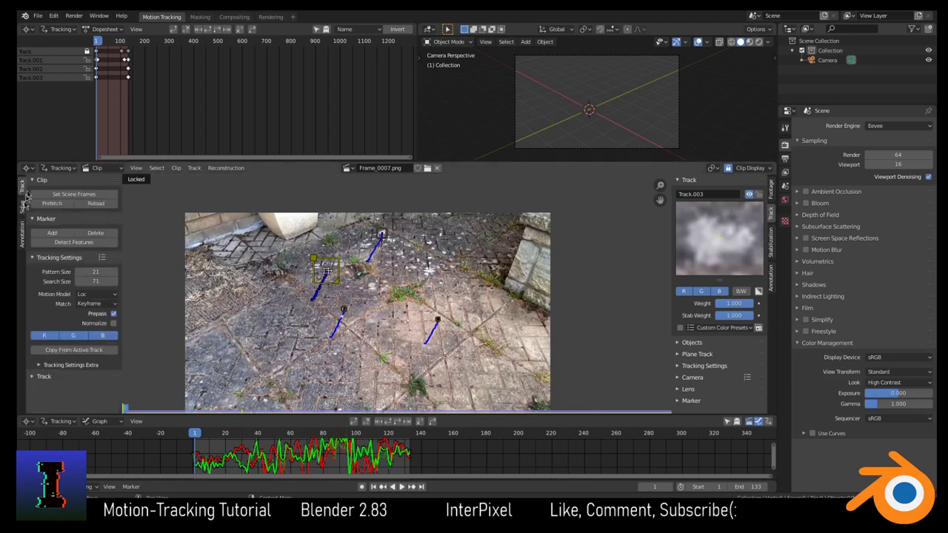
left_click(75, 242)
scroll(329, 323, "down", 2)
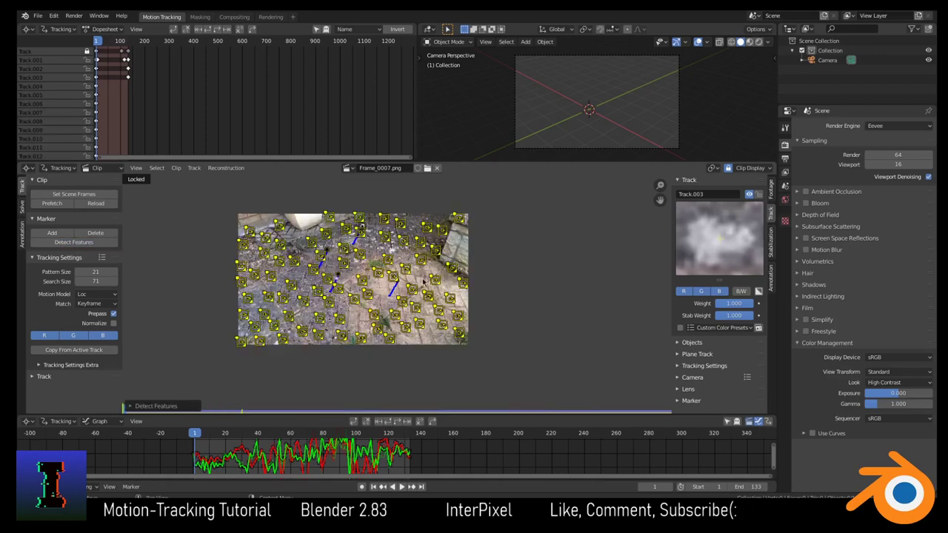
scroll(330, 323, "down", 1)
scroll(330, 323, "up", 1)
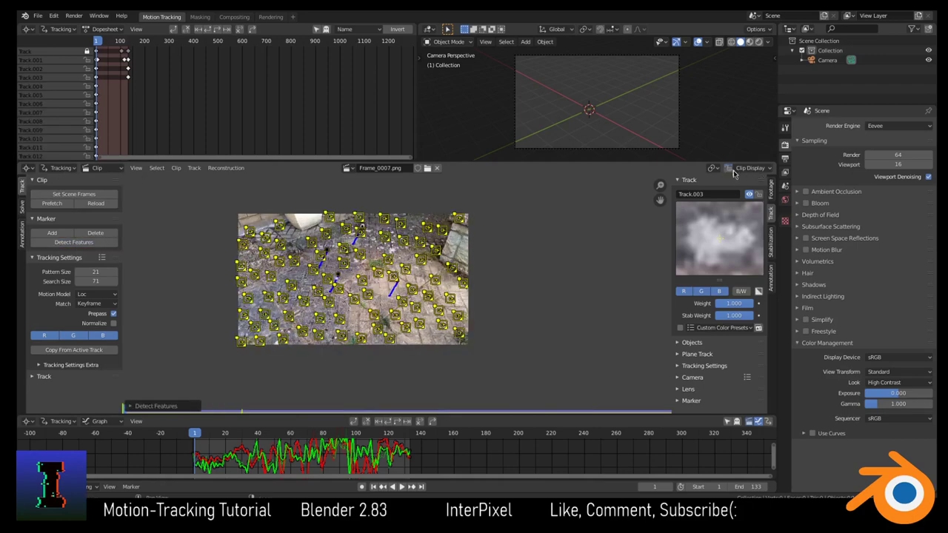
Step: Review the placement, margin, threshold and distance settings used for detecting features
scroll(514, 241, "up", 3)
scroll(448, 234, "up", 1)
scroll(399, 293, "down", 2)
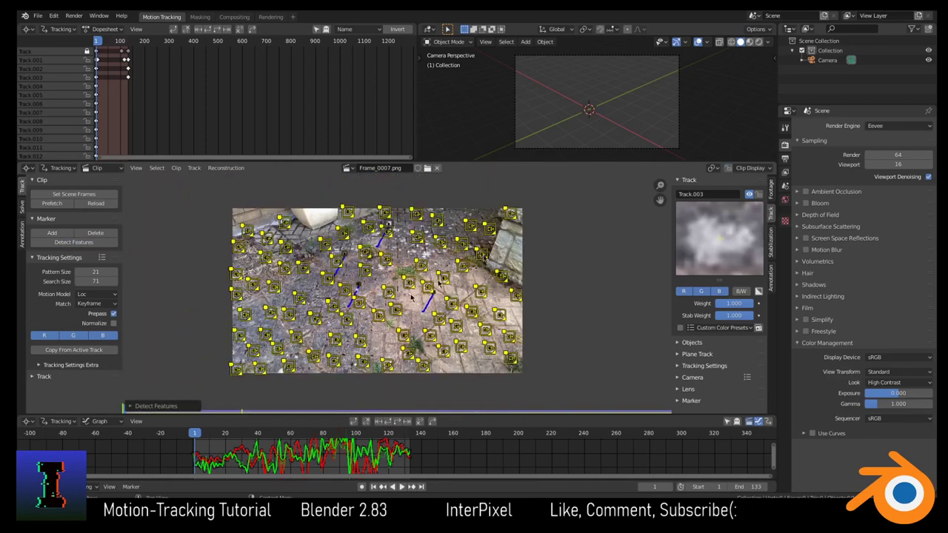
left_click(155, 405)
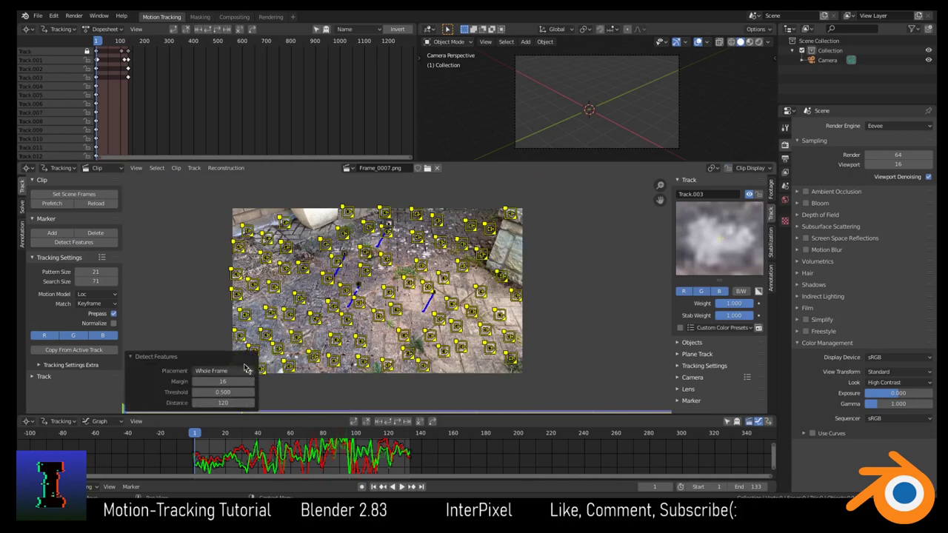
scroll(447, 366, "up", 1)
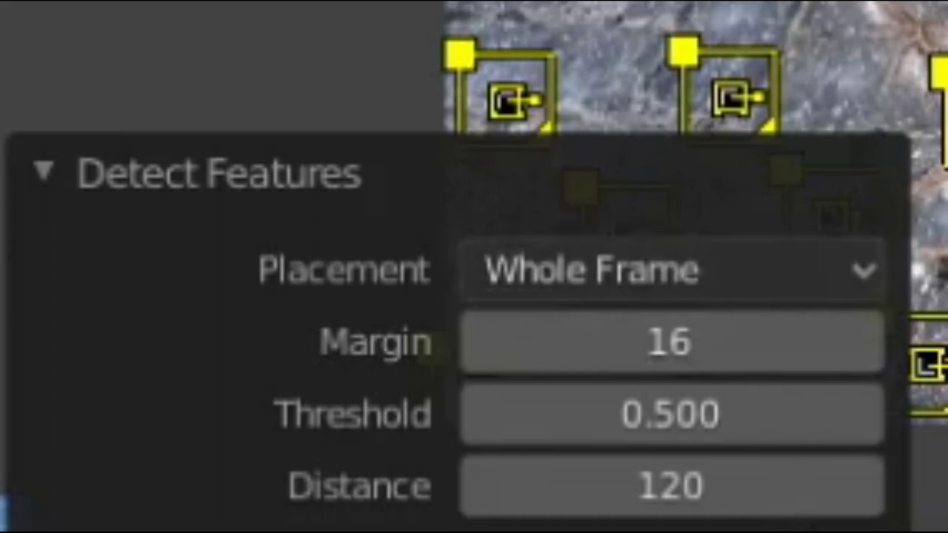
left_click(199, 185)
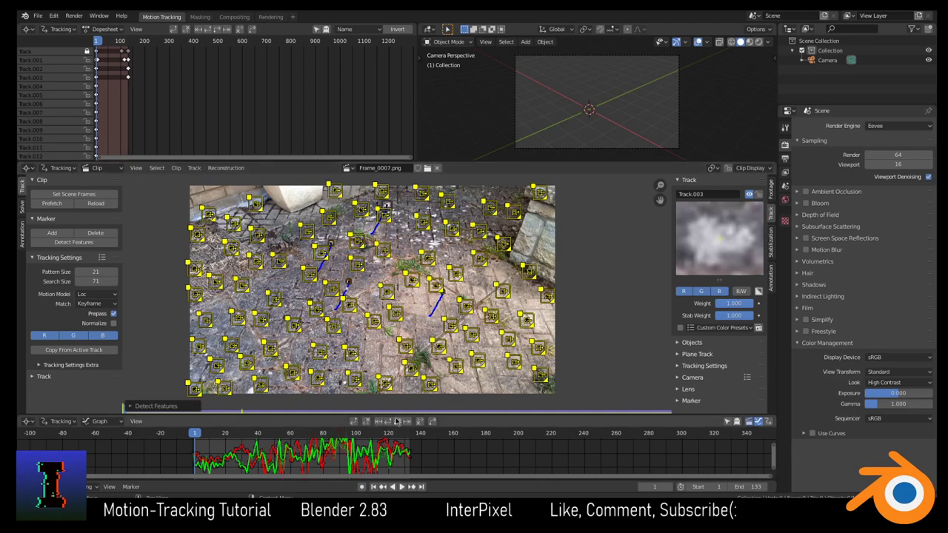
Step: Track the detected markers forwards to frame 133 and enlarge the graph area to fit their motion curves
key("alt+a")
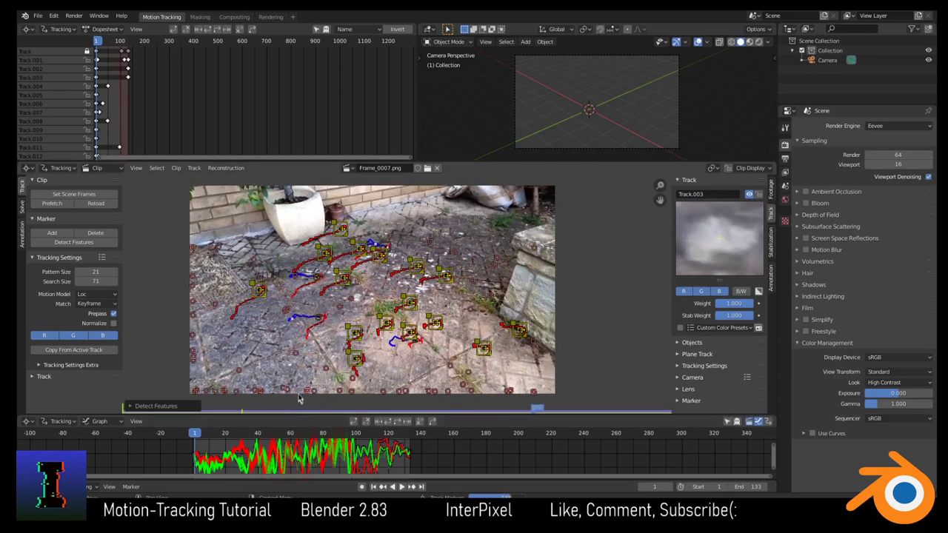
key("shift+Right")
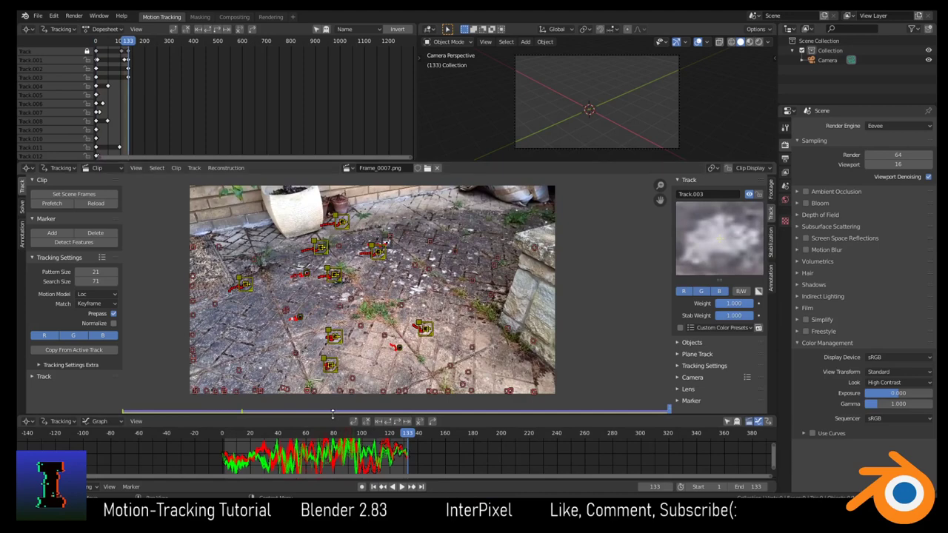
left_click_drag(336, 415, 336, 350)
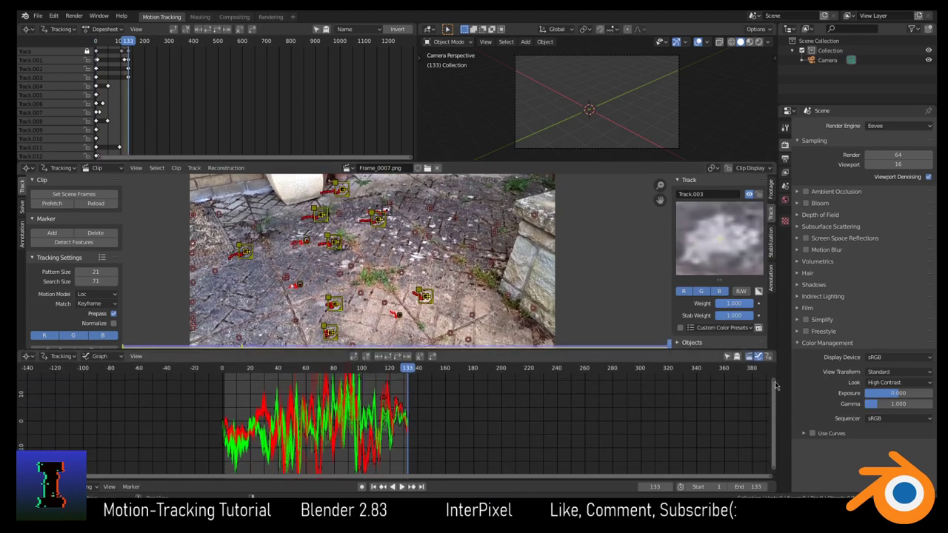
left_click_drag(775, 385, 774, 415)
scroll(394, 406, "up", 4)
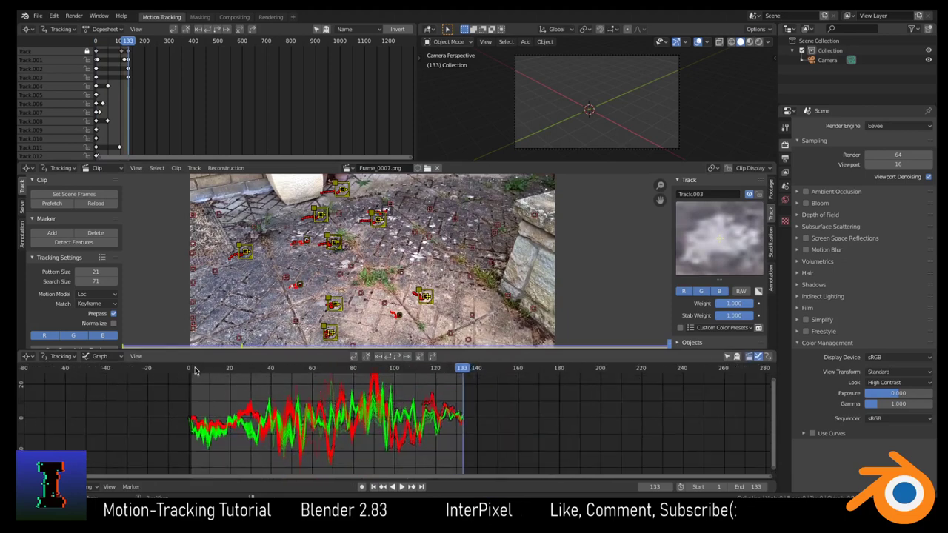
scroll(352, 268, "down", 3)
scroll(352, 268, "up", 2)
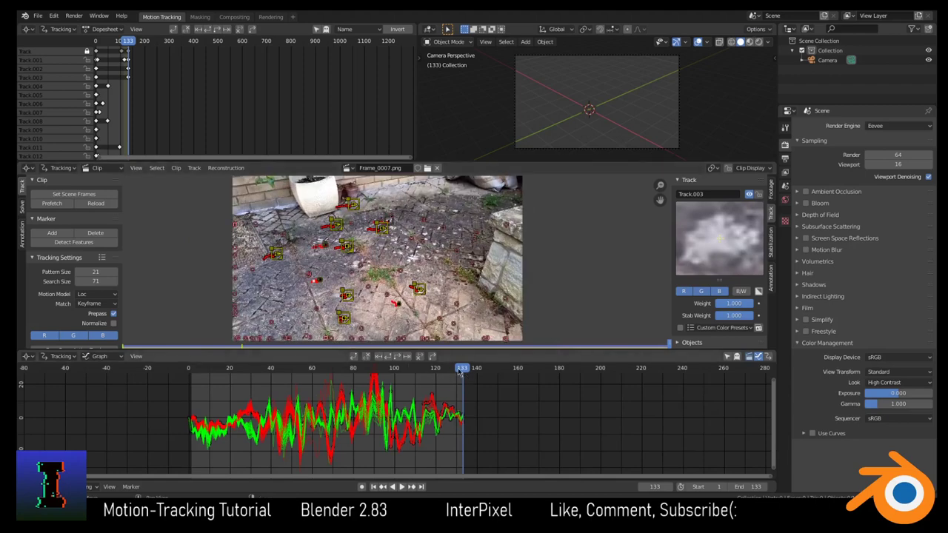
Step: Scrub from frame 133 back to frame 15 and forwards to 133, checking how many markers stay tracked
left_click_drag(465, 370, 220, 369)
scroll(425, 312, "up", 2)
scroll(426, 313, "down", 4)
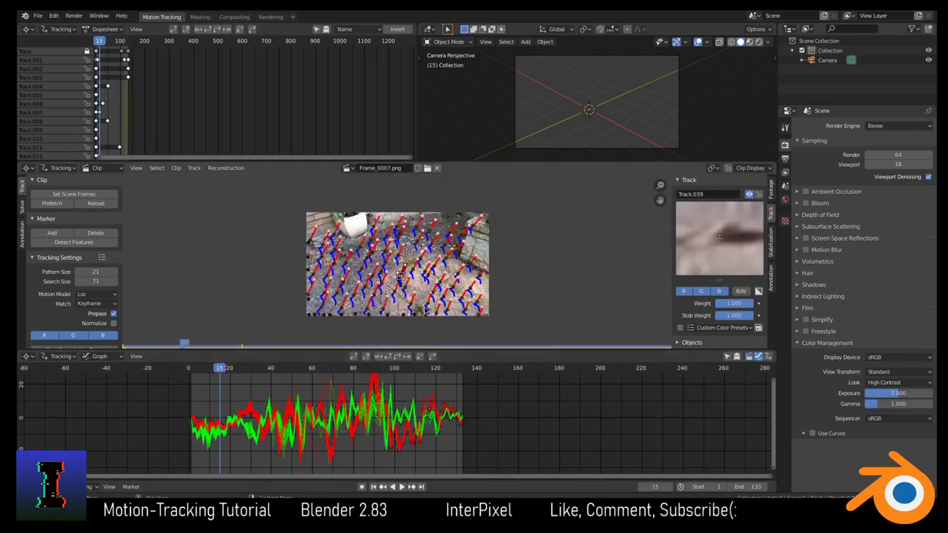
scroll(425, 311, "up", 3)
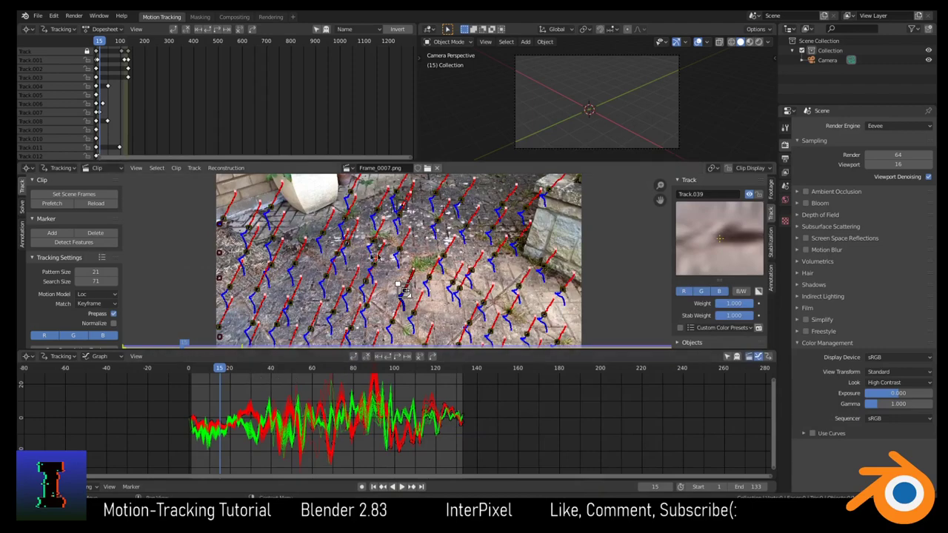
left_click_drag(223, 369, 462, 393)
scroll(330, 255, "up", 2)
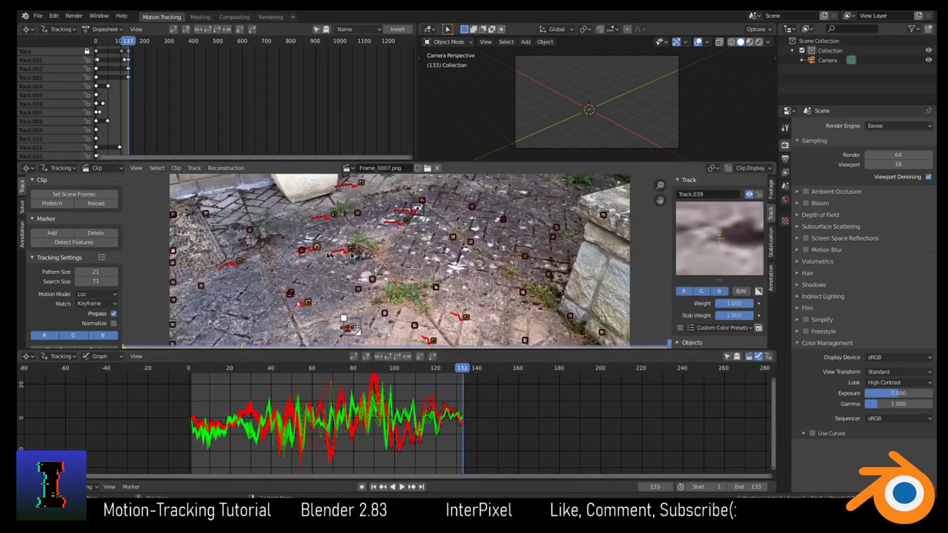
Step: Detect features across the image at frame 133 and track the new markers backwards to frame 1
scroll(329, 255, "down", 2)
left_click(80, 243)
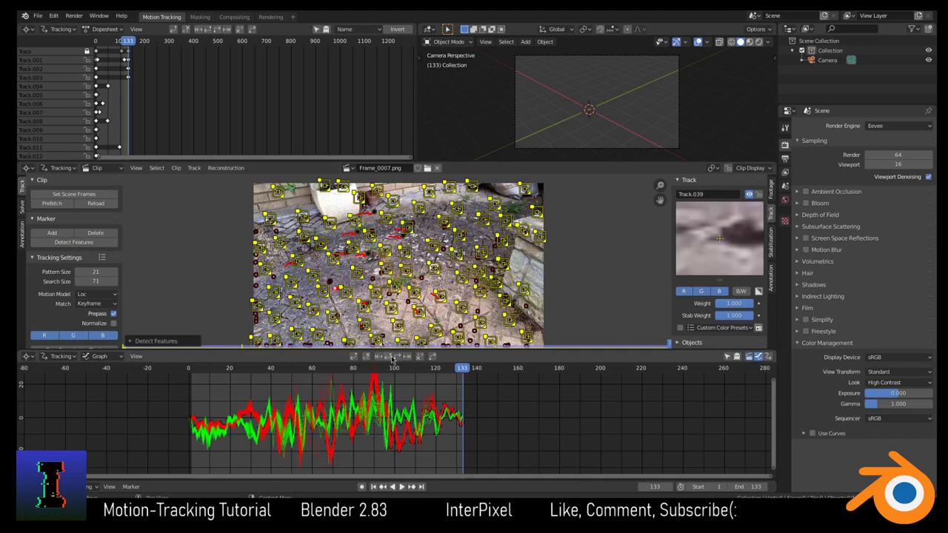
left_click(617, 271)
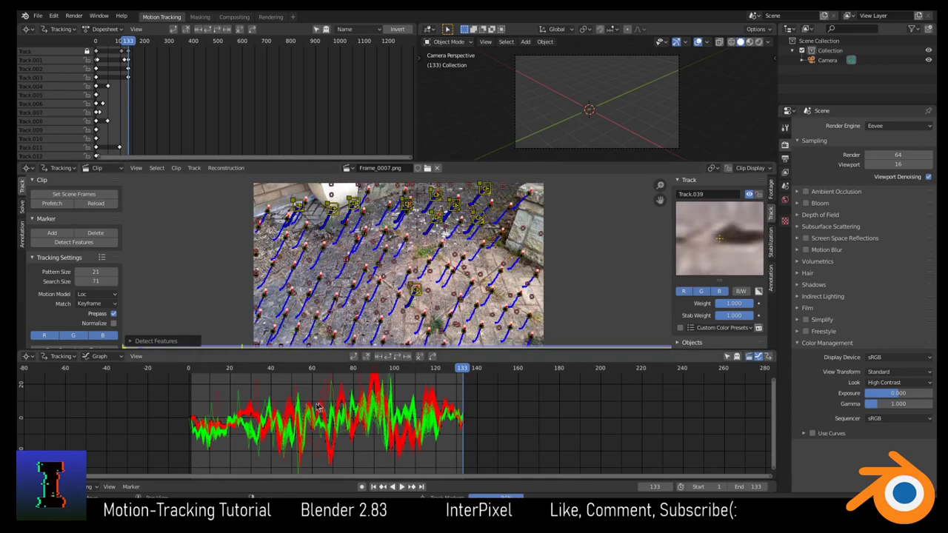
Step: Delete the outlier green curve that peaks near frames 24 and 37 in the graph
scroll(244, 408, "up", 3)
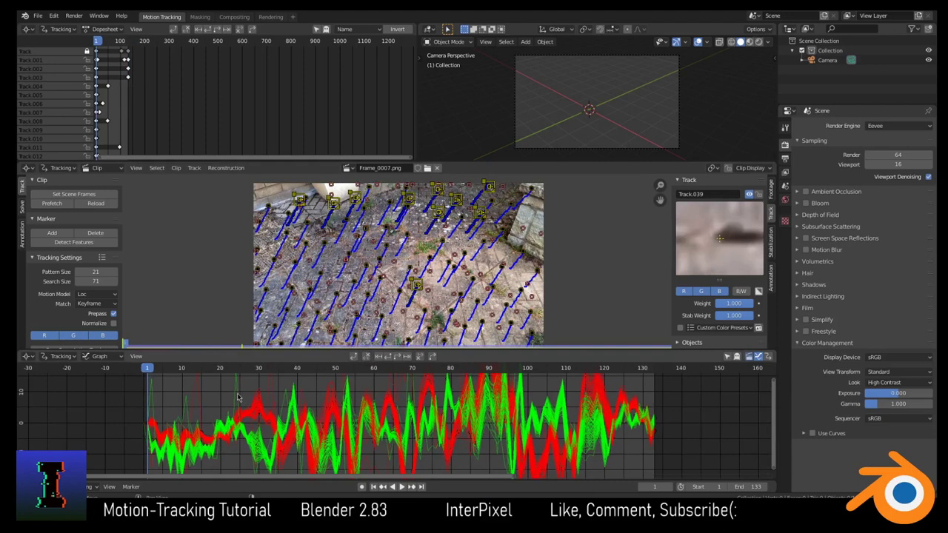
scroll(256, 412, "down", 3)
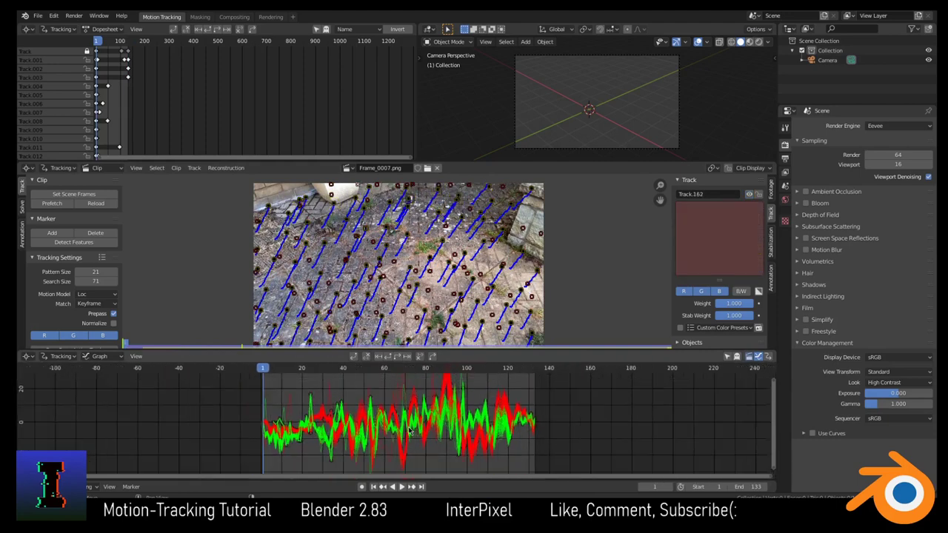
scroll(409, 432, "up", 5)
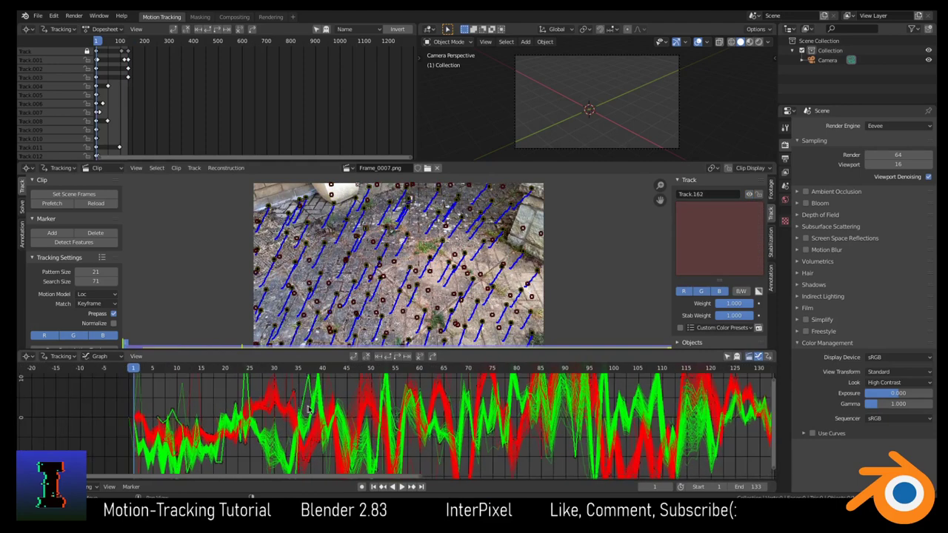
key("x")
left_click(323, 406)
key("Home")
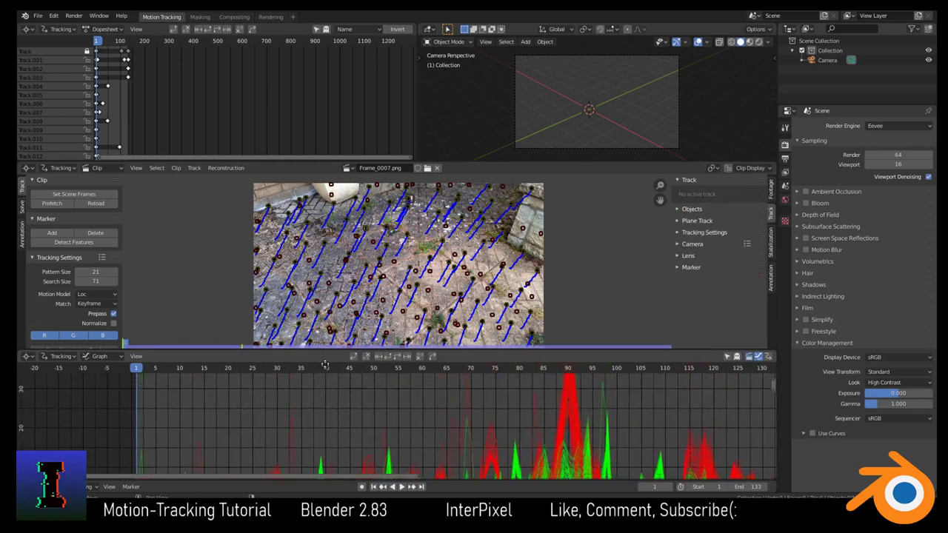
Step: Delete the stray curves spiking above the rest near frames 33 and 52
left_click(297, 436)
key("x")
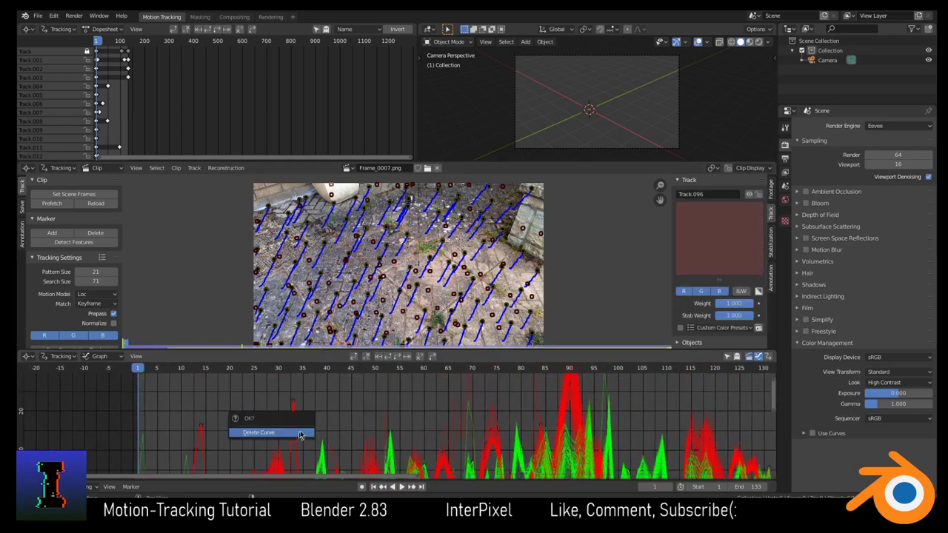
left_click(300, 434)
left_click(384, 431)
key("x")
left_click(383, 427)
Step: Delete the outlier green curve peaking near frame 97 and the stray red curve near frame 83
key("Home")
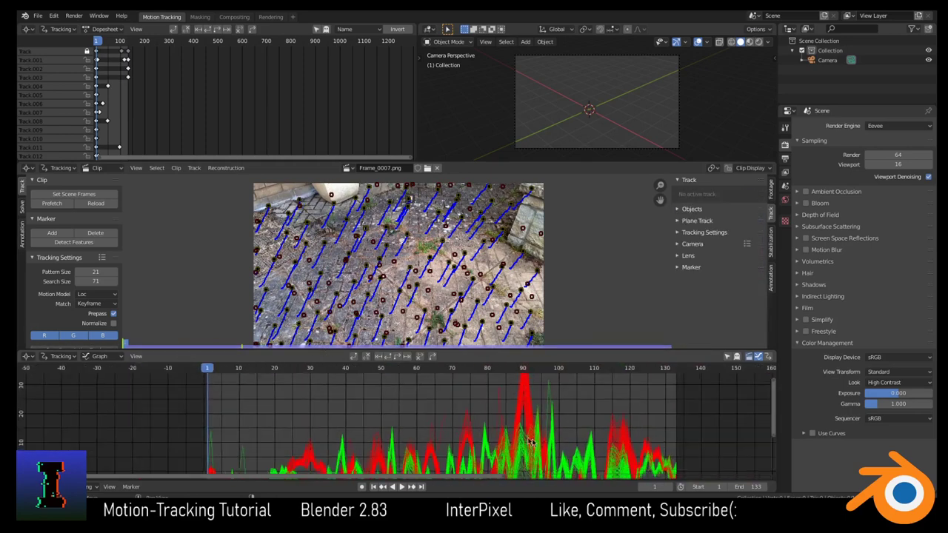
scroll(411, 431, "down", 2)
scroll(412, 432, "up", 1)
left_click(416, 406)
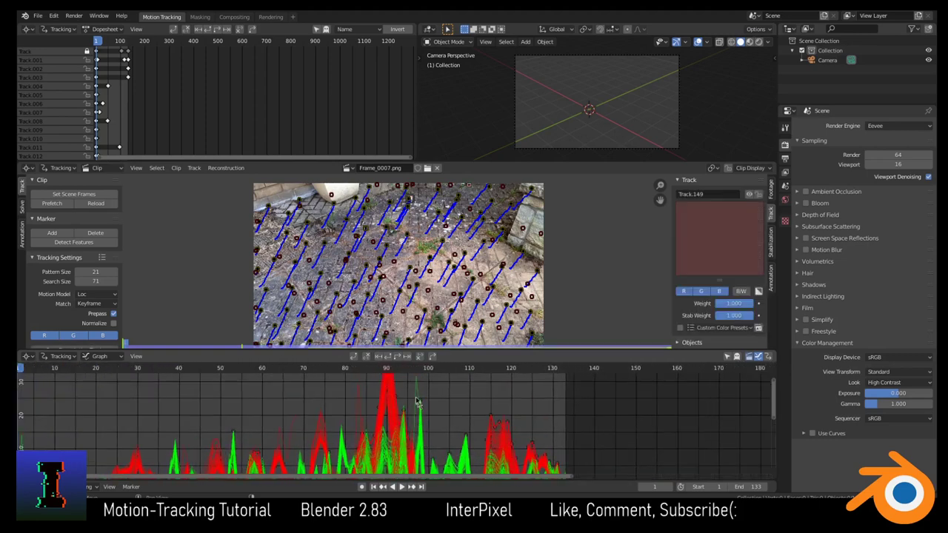
key("x")
left_click(400, 397)
left_click(353, 404)
key("x")
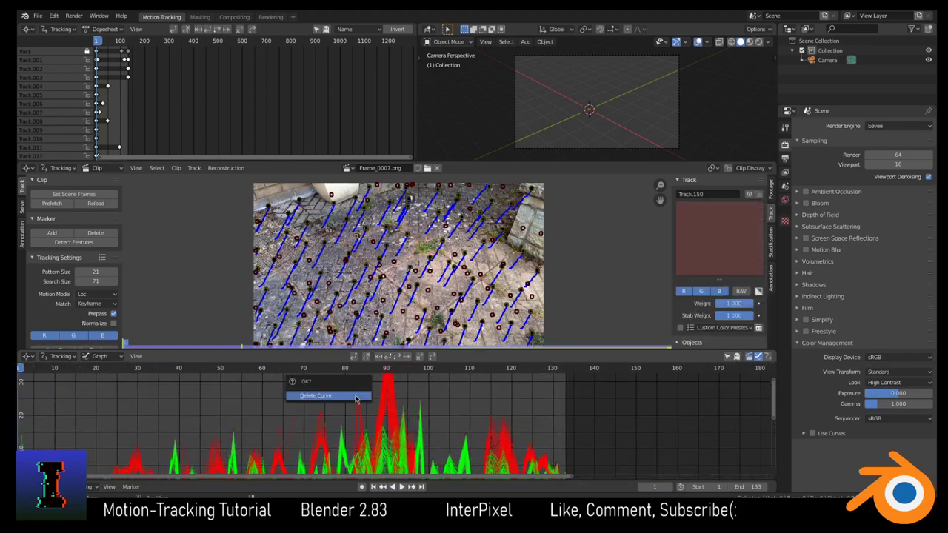
left_click(341, 397)
Step: Delete the outlier green curve that dips far below the others near frame 53
scroll(417, 405, "down", 3)
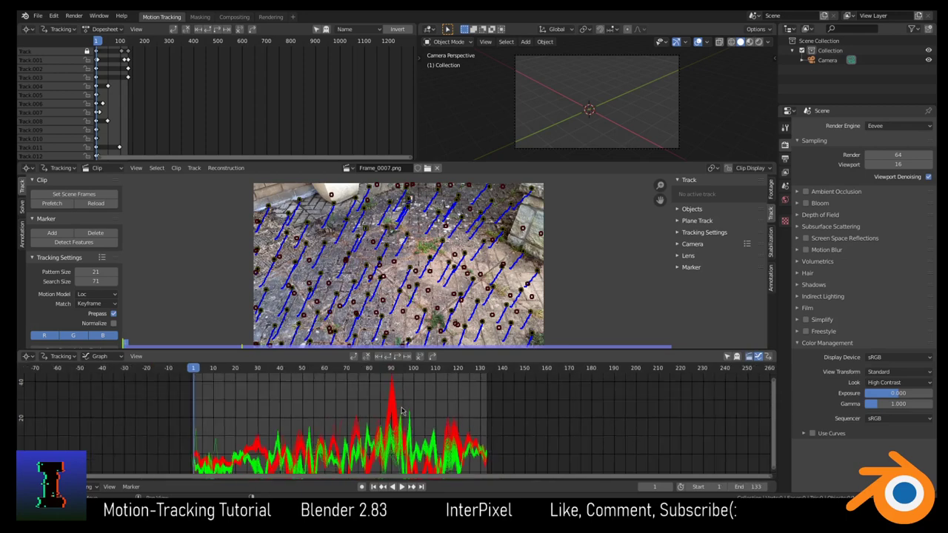
scroll(353, 438, "up", 4)
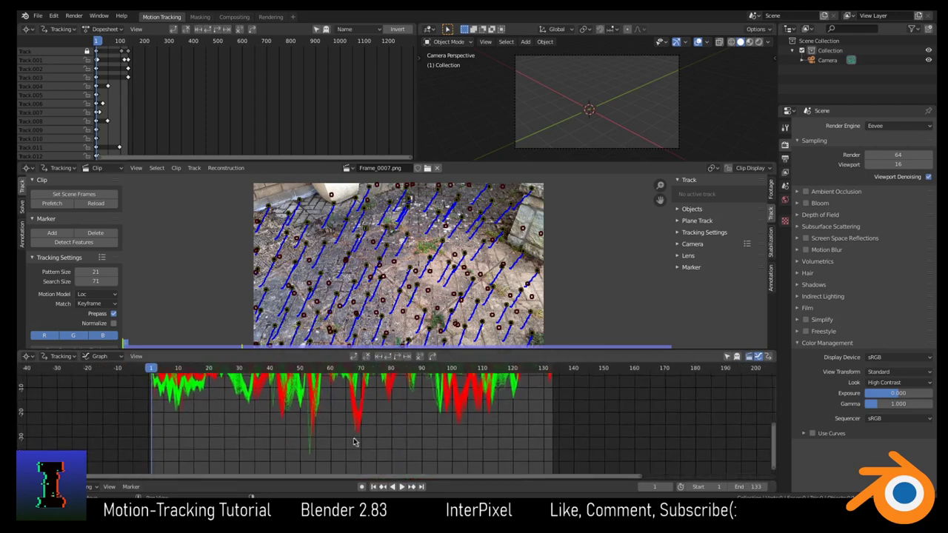
left_click(288, 450)
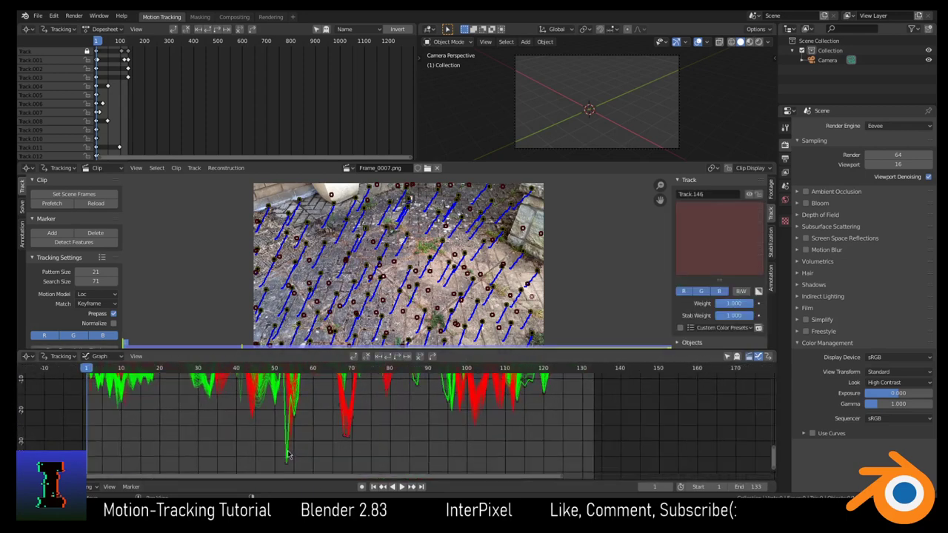
left_click(328, 437)
scroll(350, 437, "down", 3)
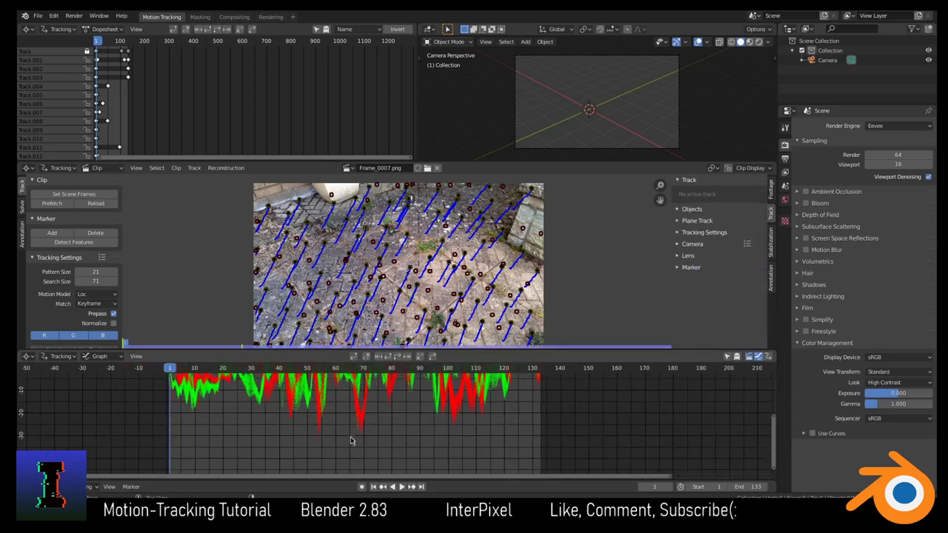
Step: Select all tracks and run Filter Tracks on them with a track threshold of 5.00
key("Home")
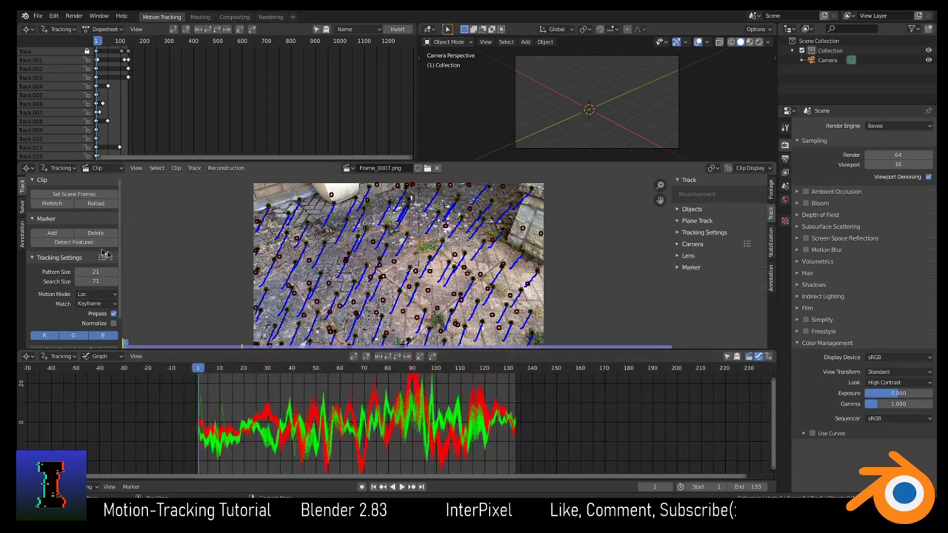
left_click(22, 206)
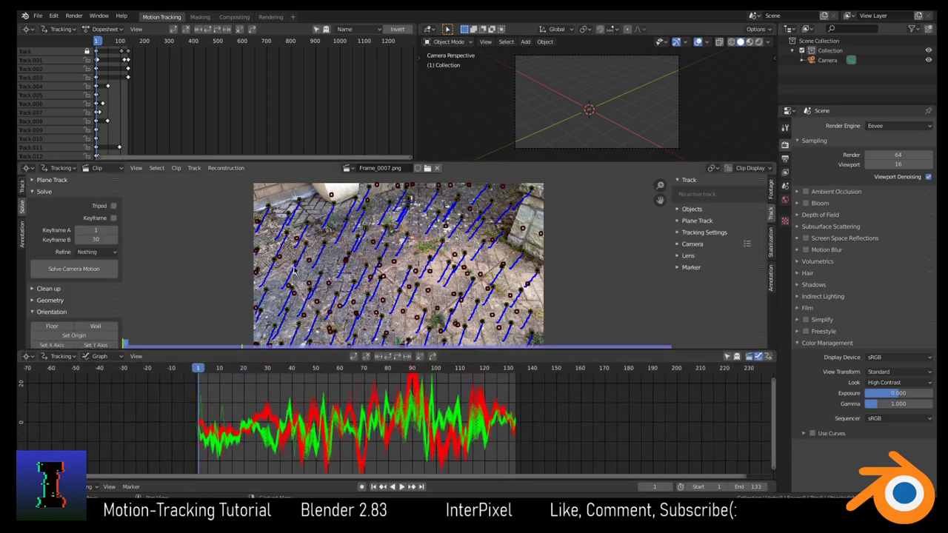
key("a")
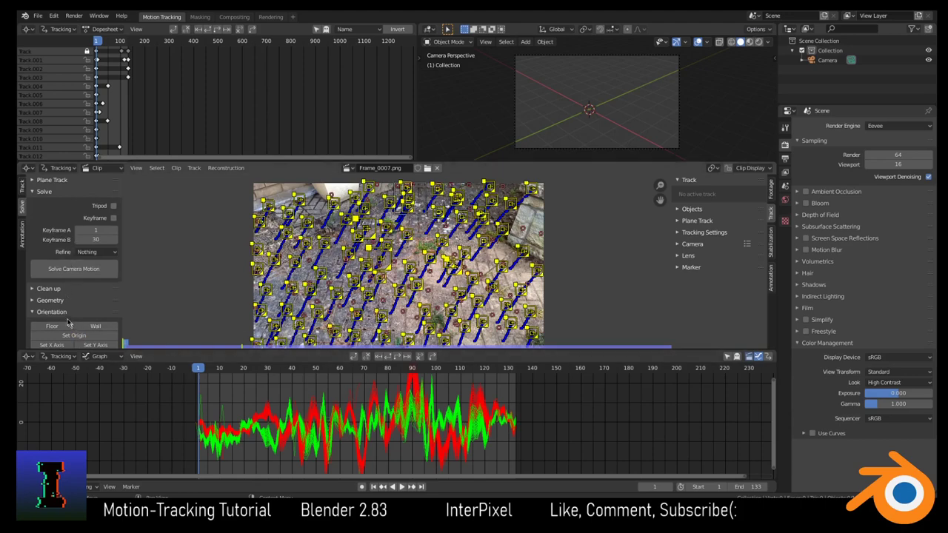
left_click(49, 289)
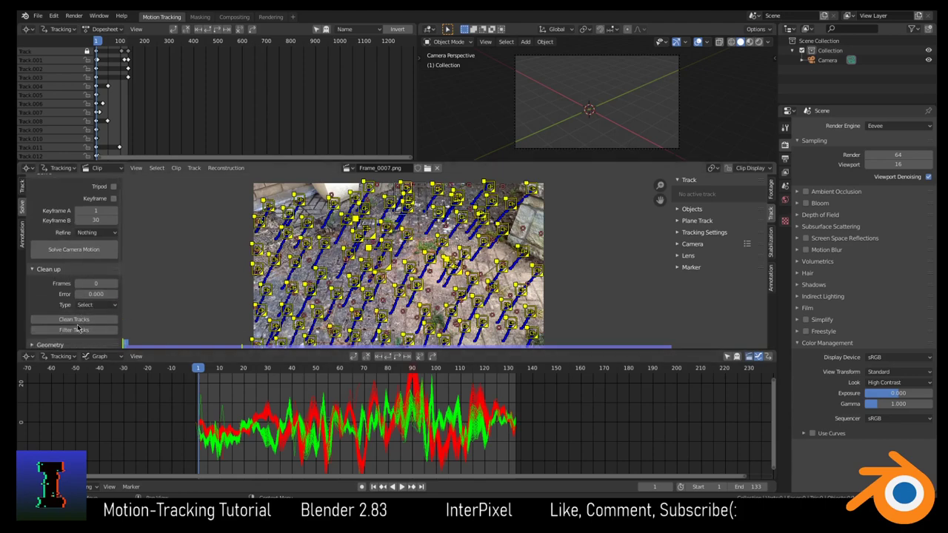
scroll(77, 335, "down", 1)
left_click(75, 331)
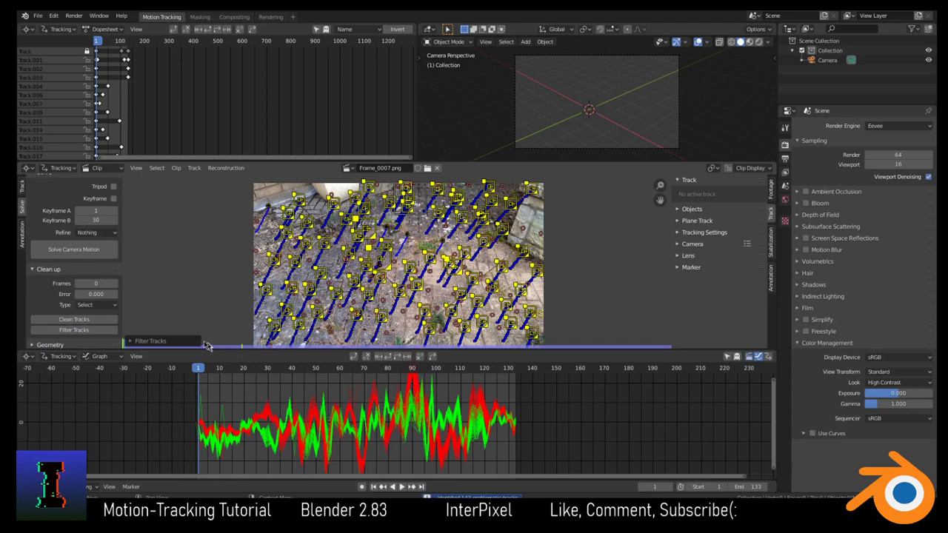
left_click(154, 341)
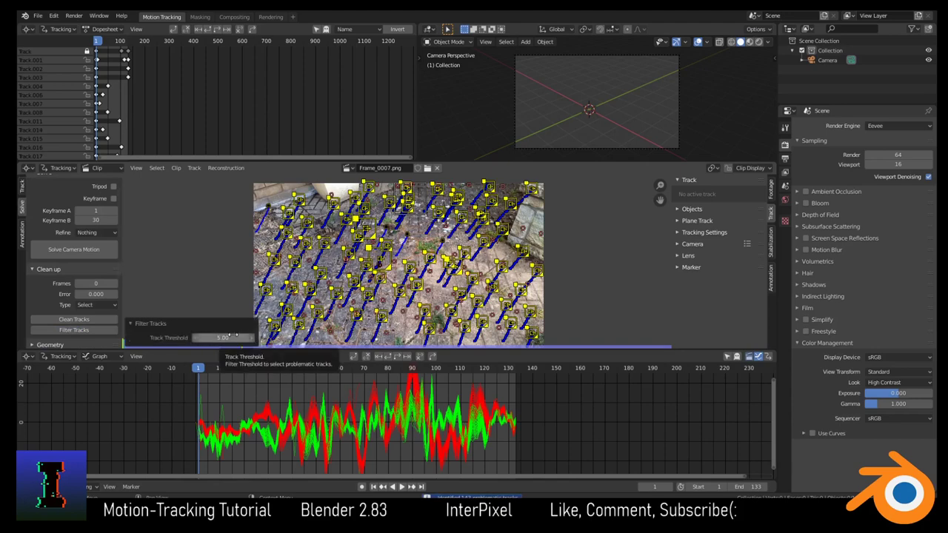
double_click(223, 338)
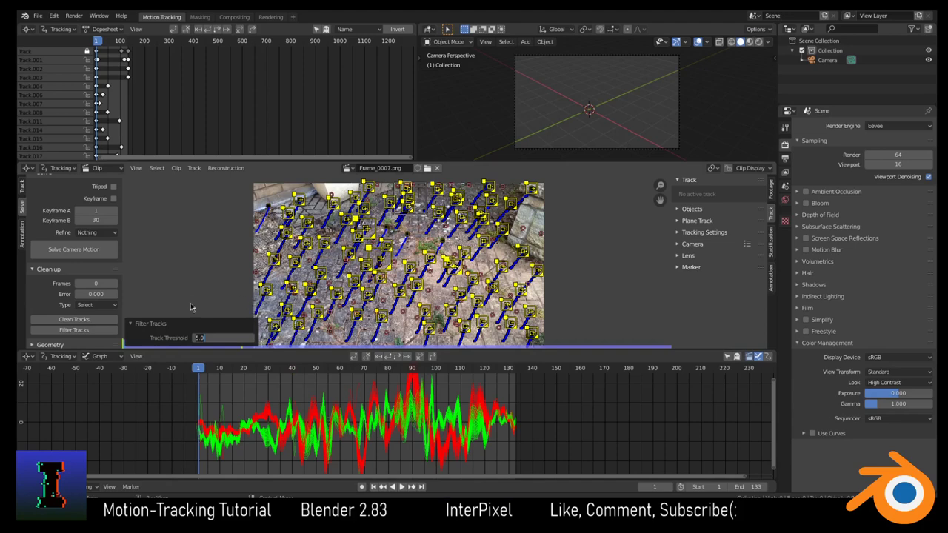
key("Return")
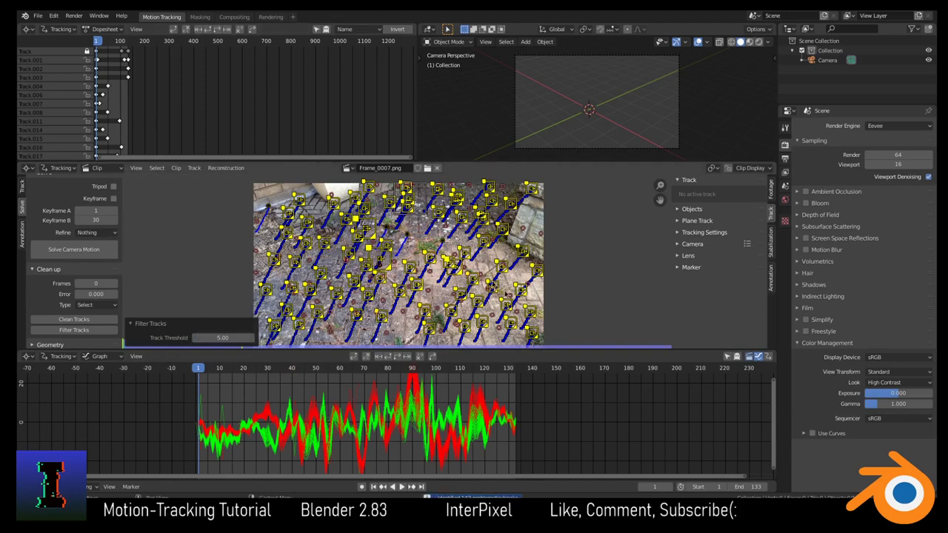
Step: Try deleting the tracks flagged at the 5.00 threshold, and undo the deletion
key("x")
left_click(487, 270)
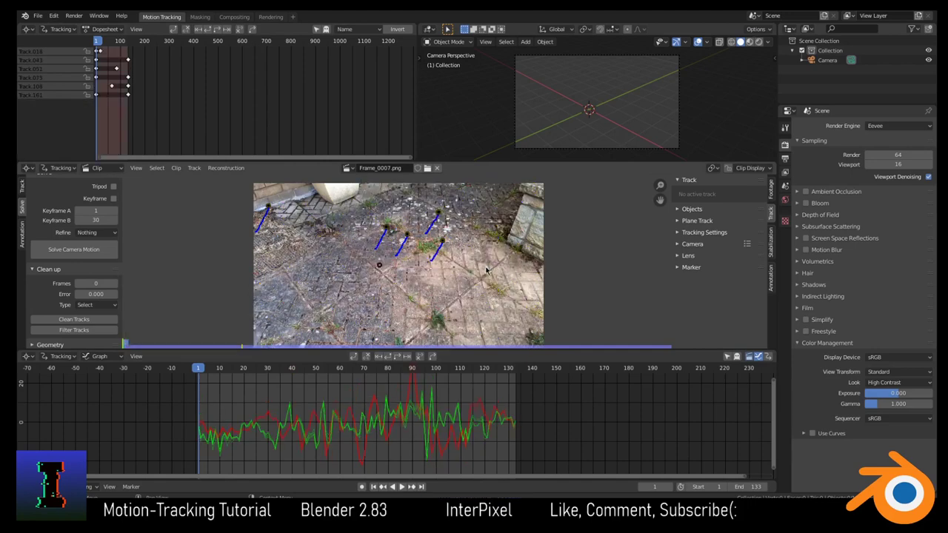
scroll(366, 266, "up", 2)
scroll(390, 246, "down", 1)
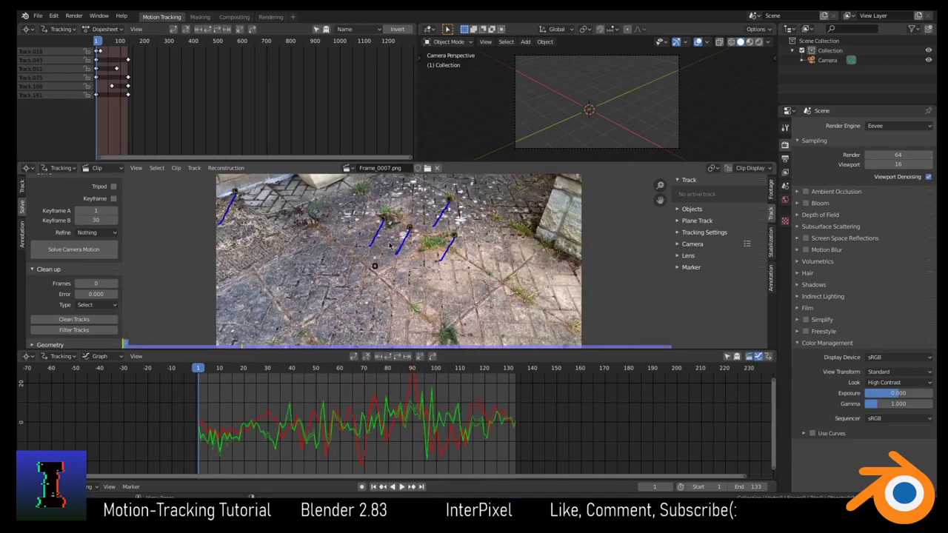
key("ctrl+z")
Step: Filter the tracks again with a track threshold of 10 and delete the flagged ones
left_click(78, 330)
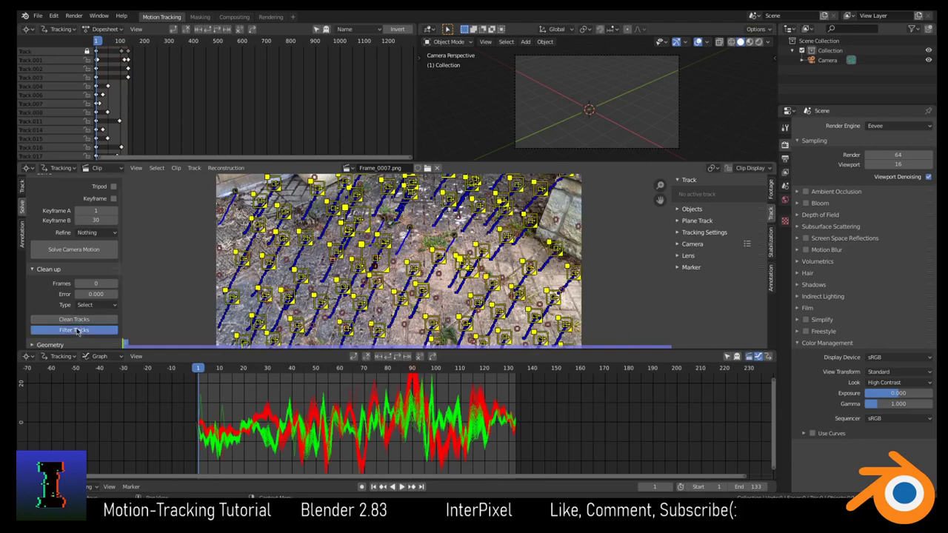
left_click(234, 338)
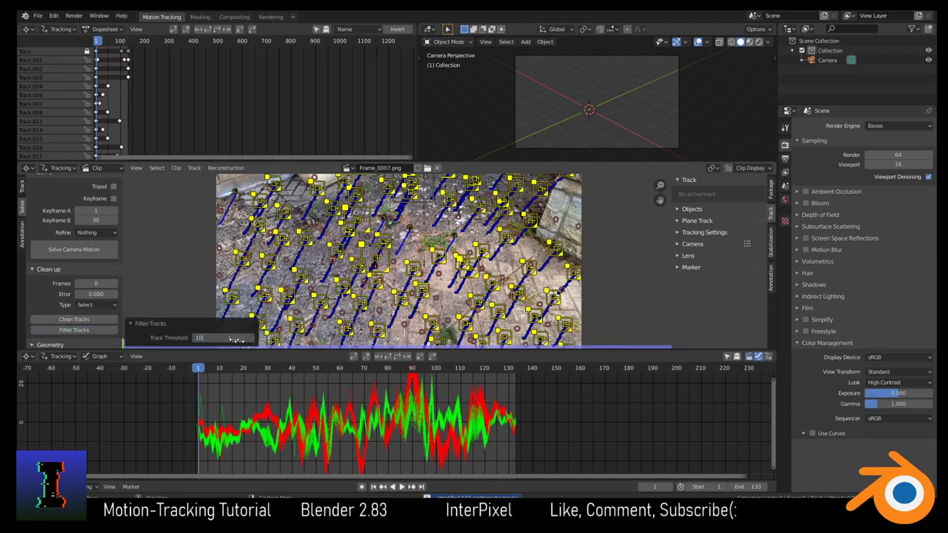
type("10")
key("Return")
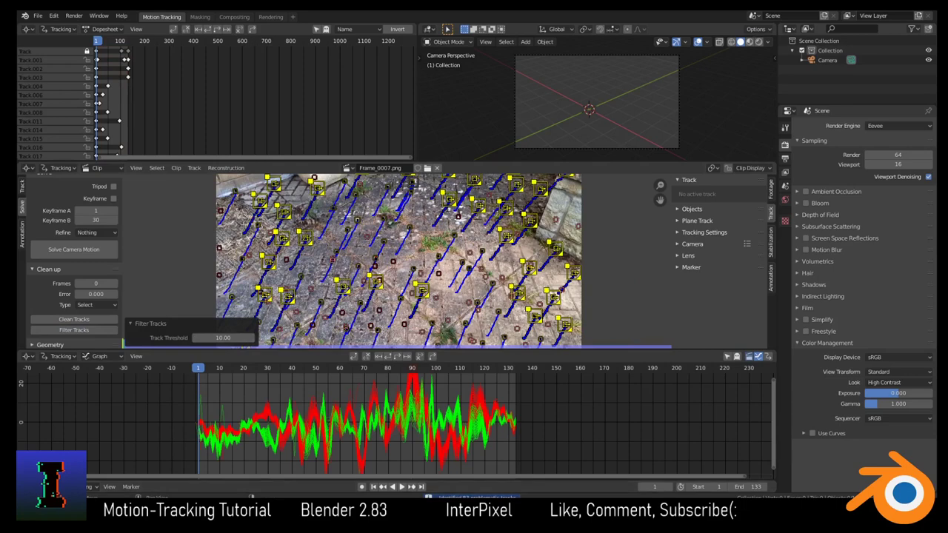
key("x")
left_click(421, 278)
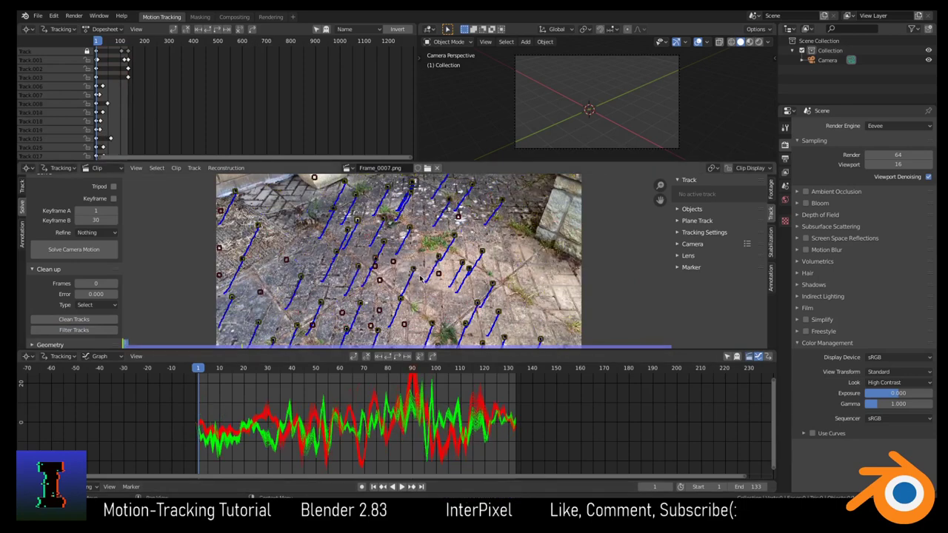
scroll(420, 278, "down", 5)
scroll(421, 279, "up", 4)
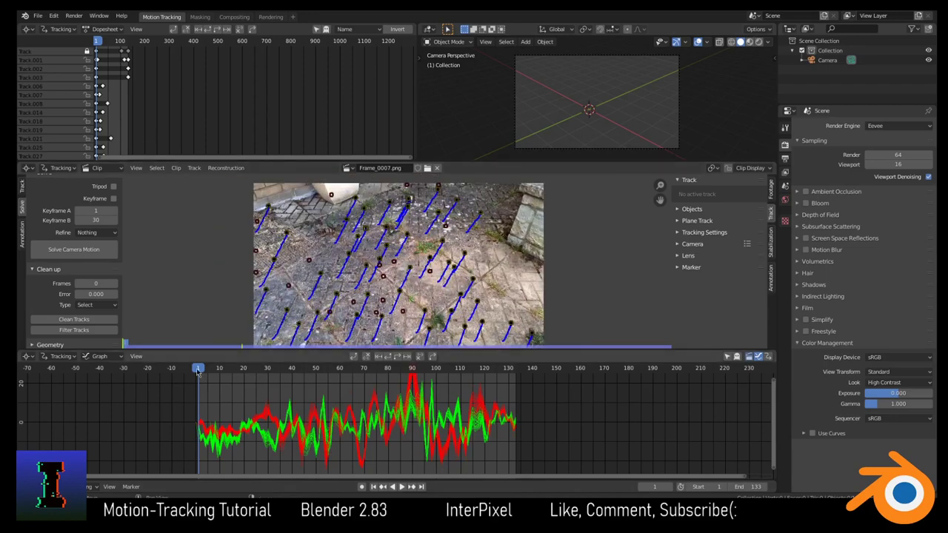
Step: Rerun Filter Tracks at the 10.00 threshold on the last frame, 133, to check for remaining problematic tracks
left_click_drag(198, 372, 515, 368)
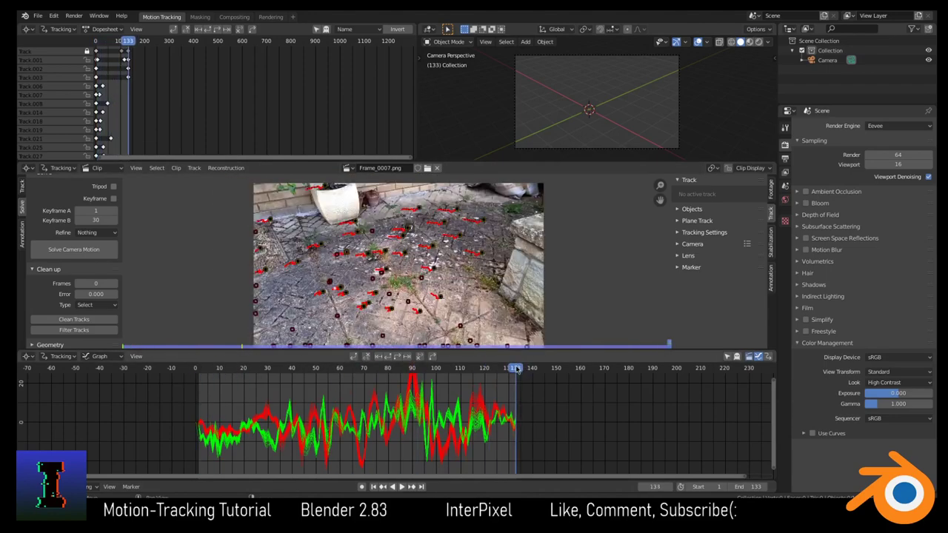
left_click(59, 330)
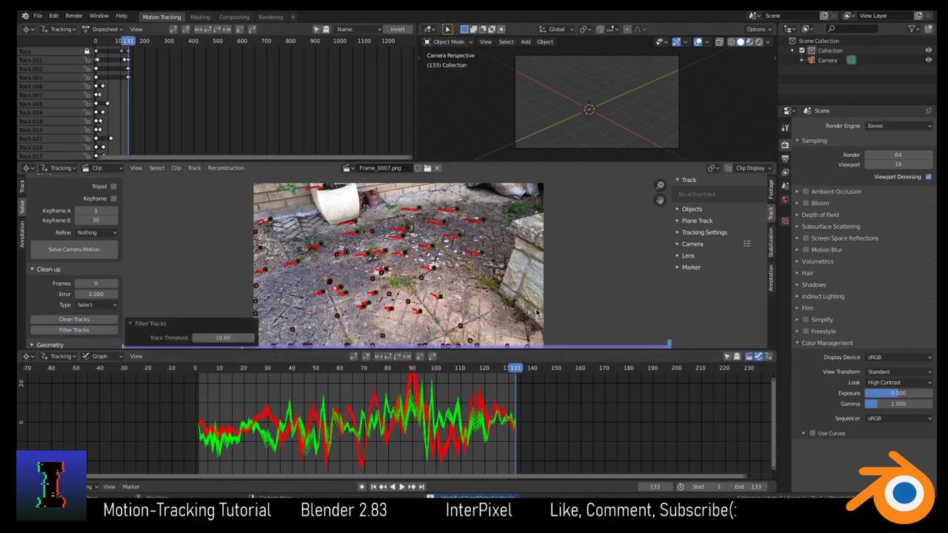
Step: Detect new features around frame 69 and track them forward and backward through the clip
left_click_drag(512, 376, 362, 390)
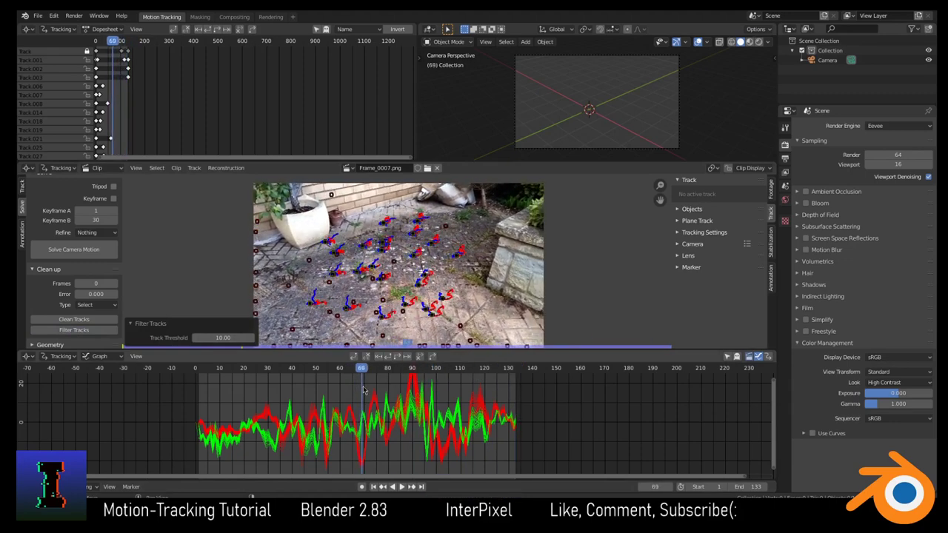
left_click(21, 183)
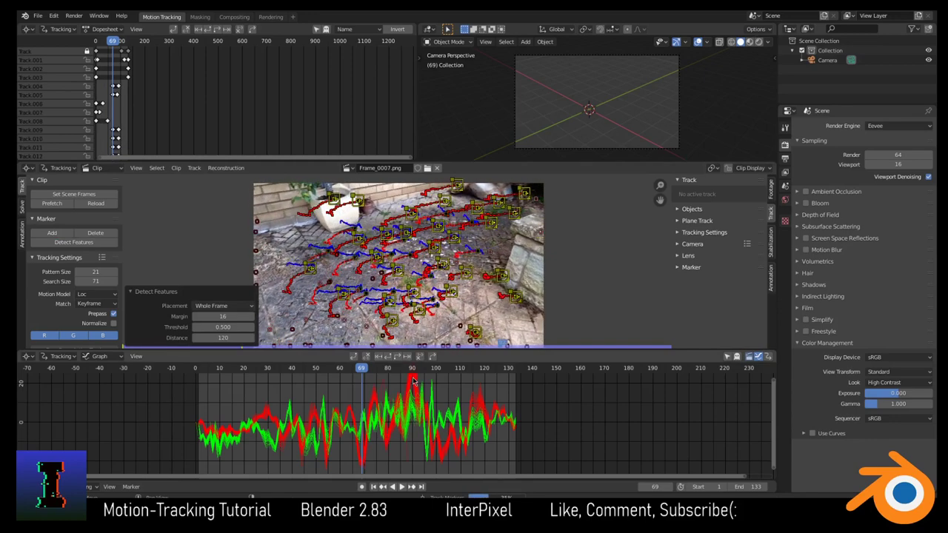
left_click(391, 357)
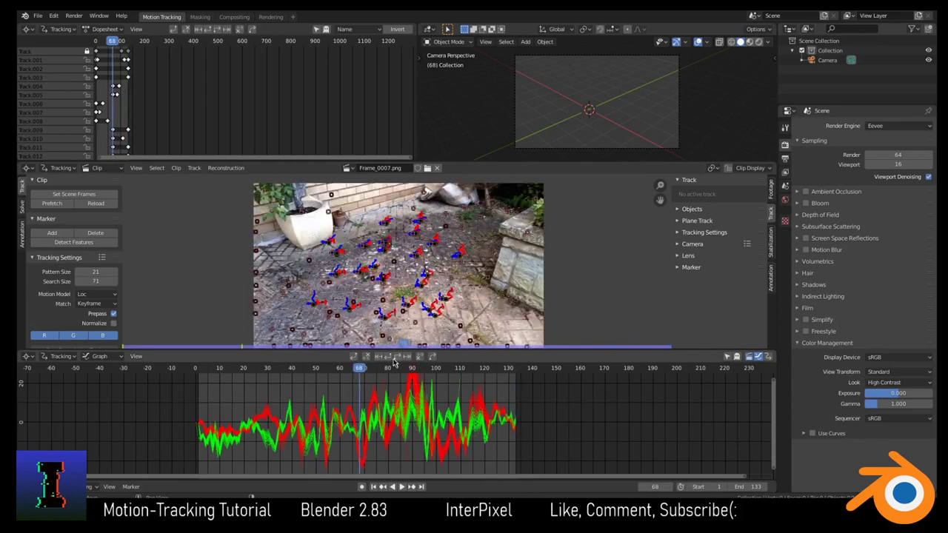
left_click(386, 357)
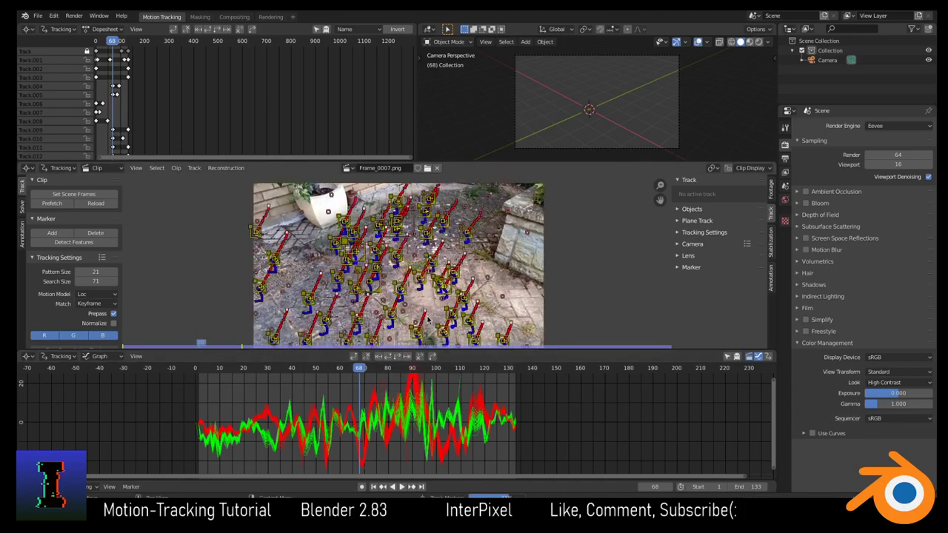
left_click_drag(198, 374, 363, 379)
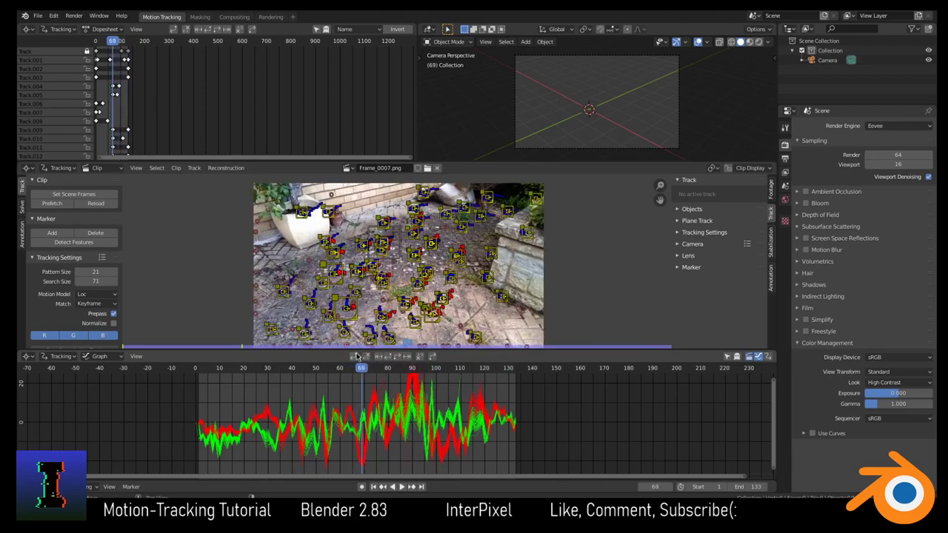
key("shift+Left")
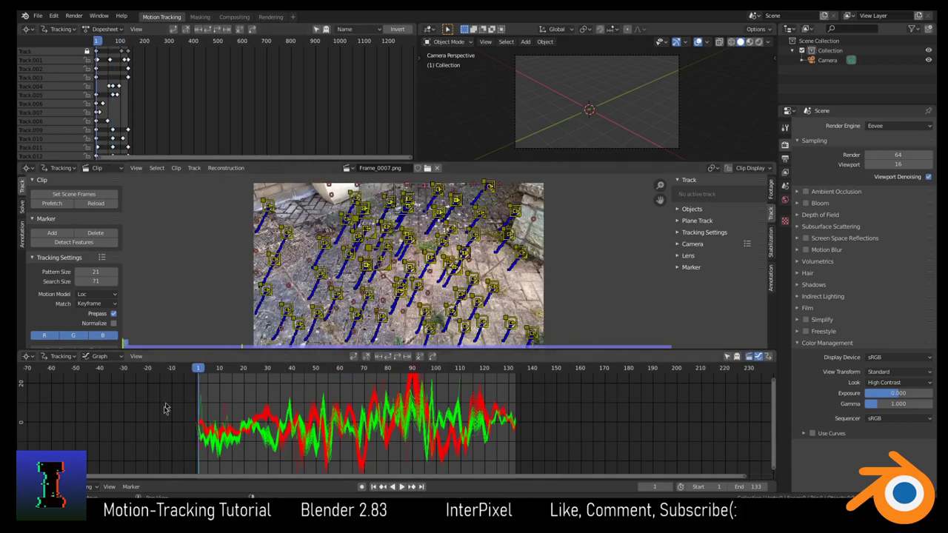
key("ctrl+z")
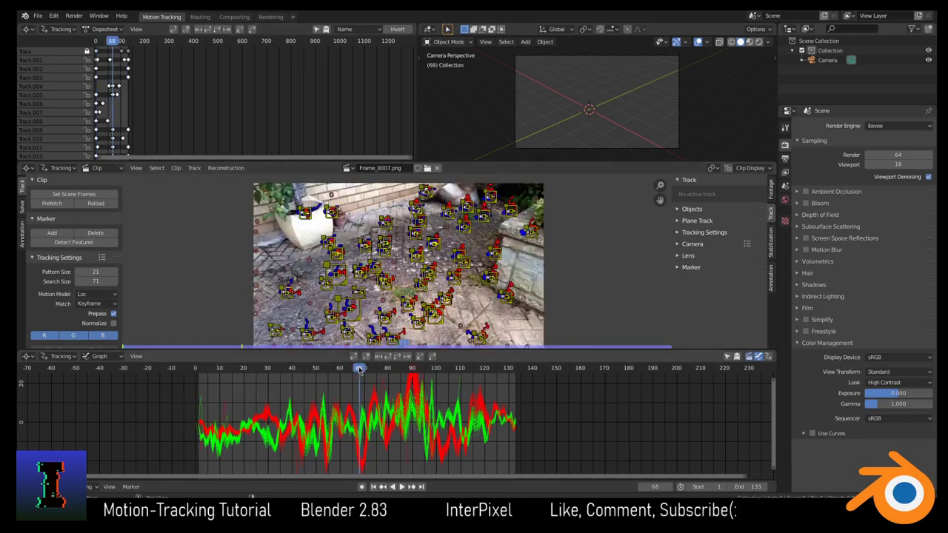
Step: Run Filter Tracks at the 10.00 threshold on the newly tracked set and delete the flagged tracks
left_click(22, 205)
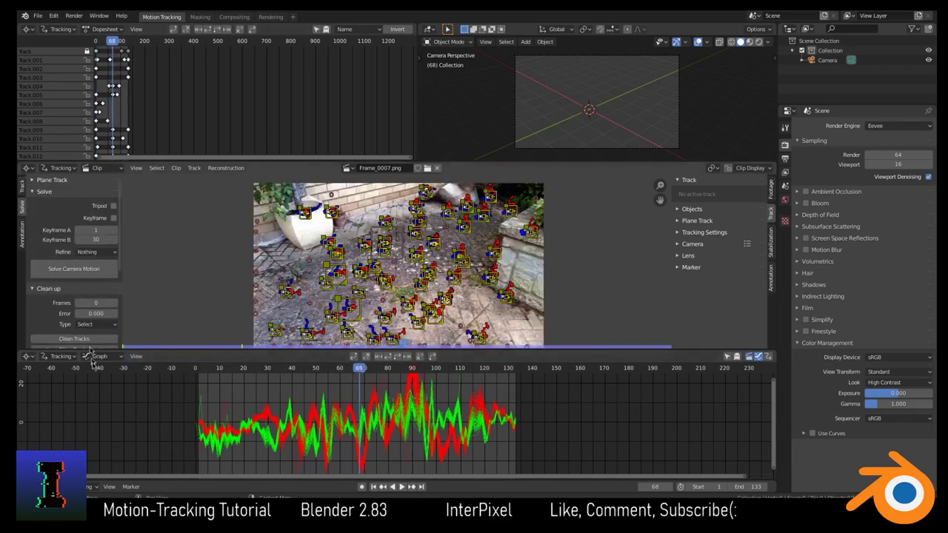
scroll(84, 334, "down", 5)
left_click(74, 330)
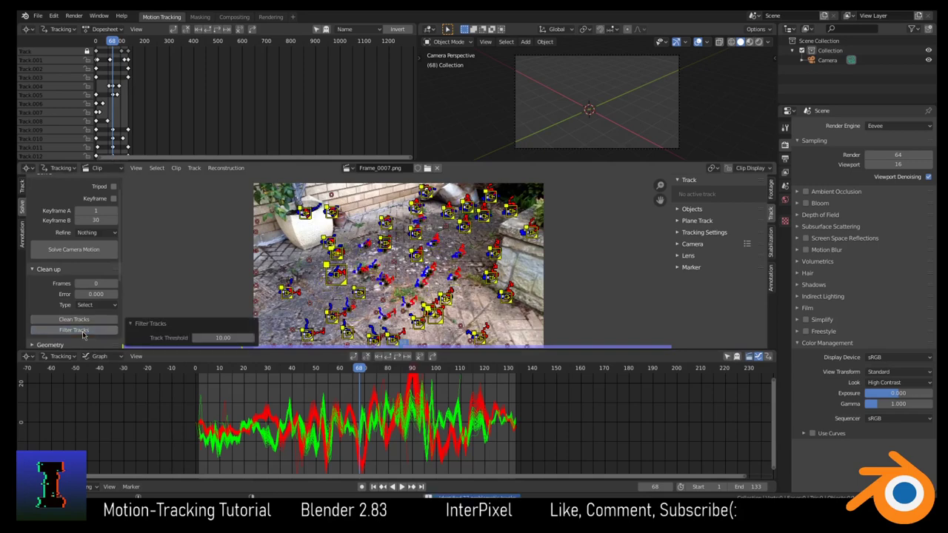
key("x")
left_click(540, 287)
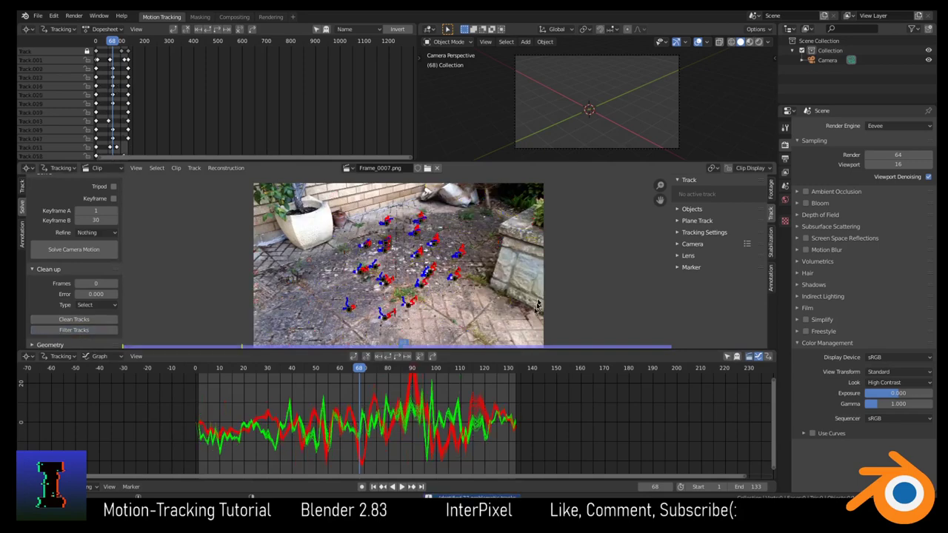
scroll(415, 376, "up", 2)
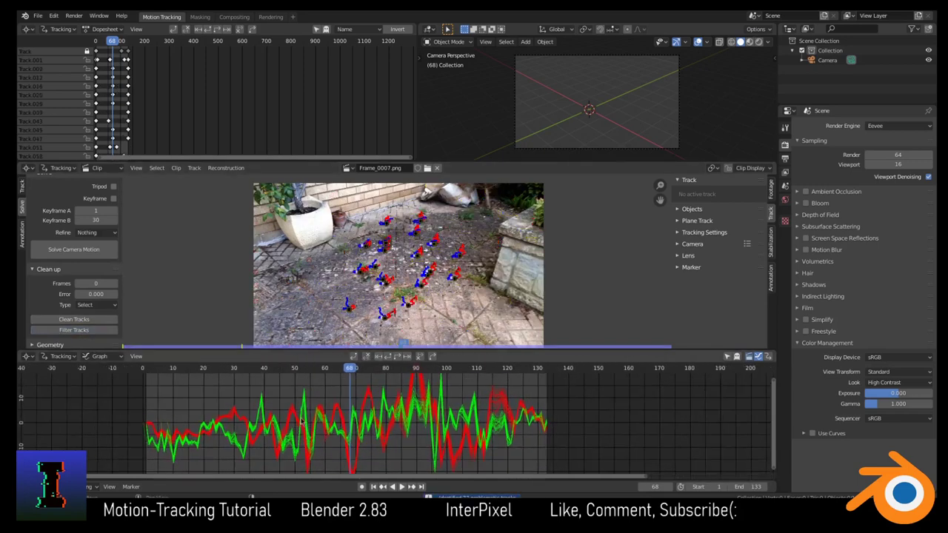
Step: Add a marker on the dark paving joint at frame 2, enlarge it to about twice its size and fine-tune its position
left_click_drag(353, 375, 486, 374)
left_click_drag(520, 375, 168, 370)
scroll(356, 314, "up", 2)
scroll(355, 314, "up", 5)
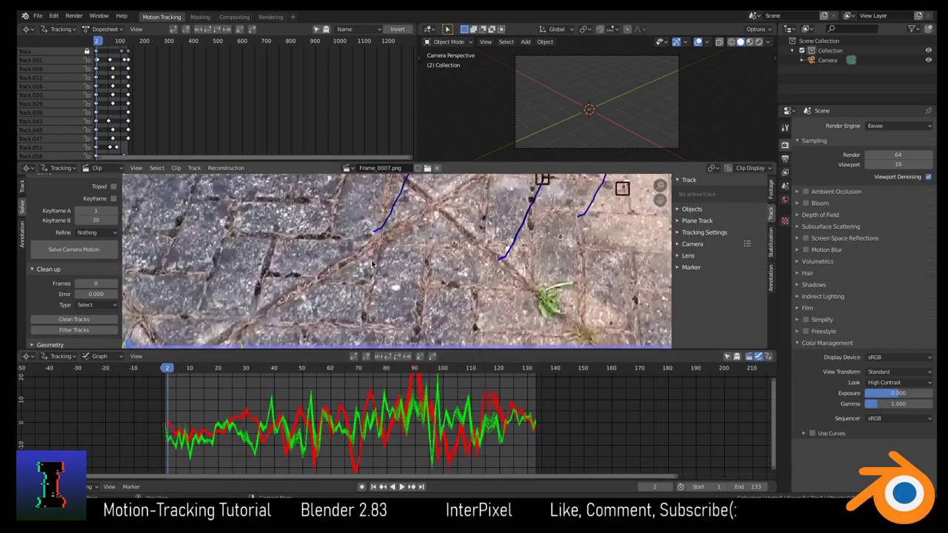
left_click(368, 309, "ctrl")
key("s")
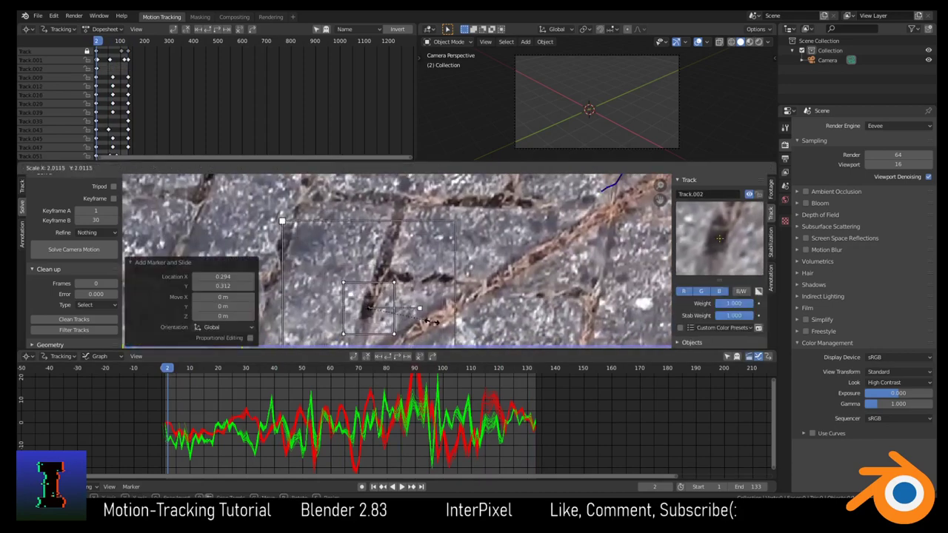
left_click(436, 321)
key("g")
left_click(436, 321)
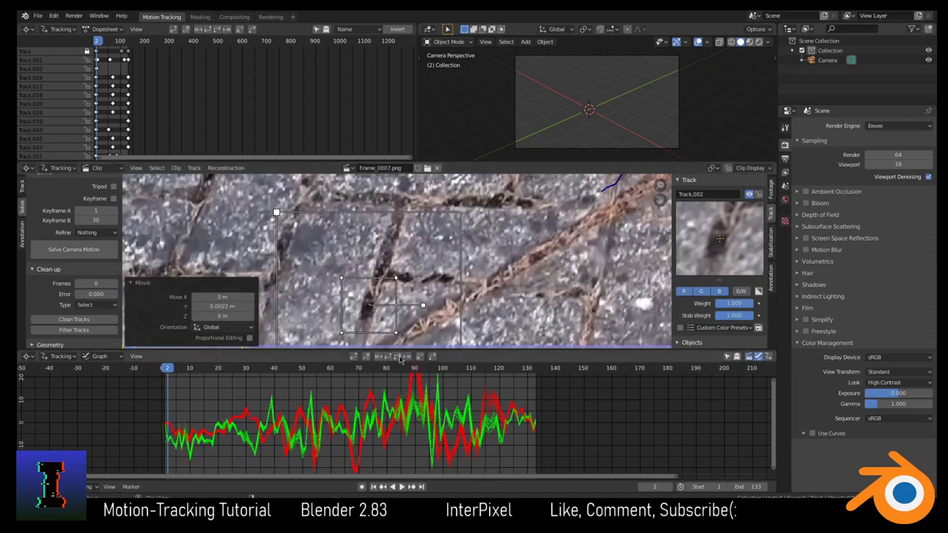
Step: Track the new marker forward and move it back onto the dark paving joint at frame 47
left_click(400, 358)
scroll(478, 267, "down", 5)
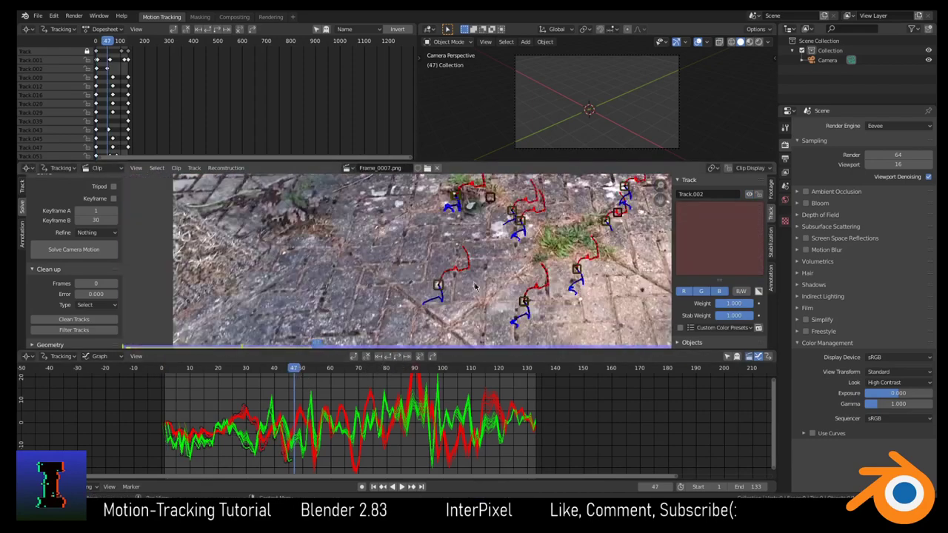
scroll(476, 287, "up", 8)
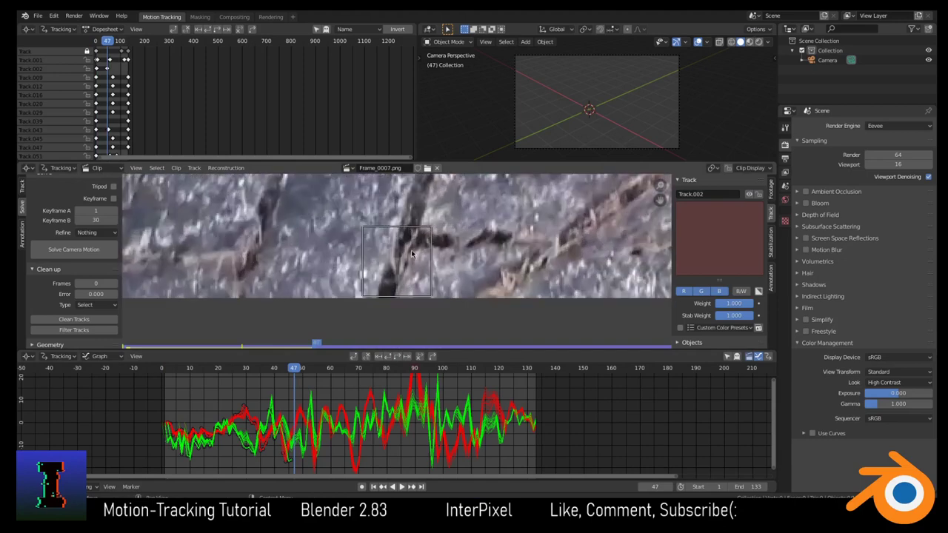
scroll(413, 254, "up", 3)
key("g")
left_click(428, 346)
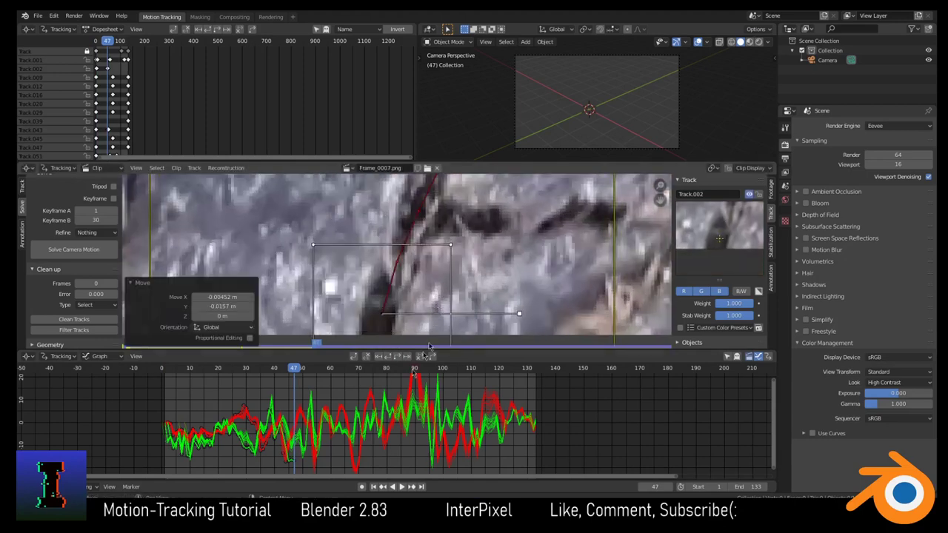
scroll(508, 283, "down", 3)
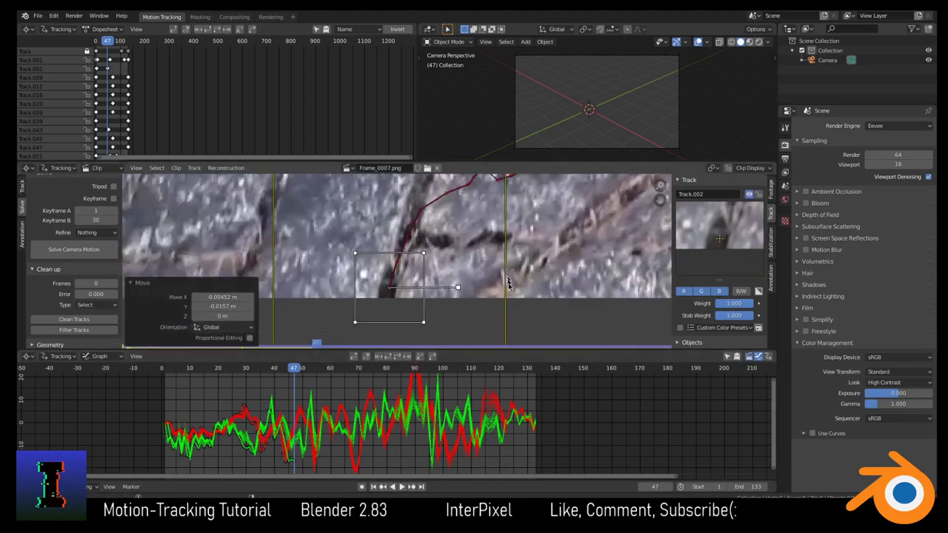
Step: Inspect the marker on the dark paving joint at frame 47 and run Clean Tracks with the Select action
scroll(508, 283, "down", 6)
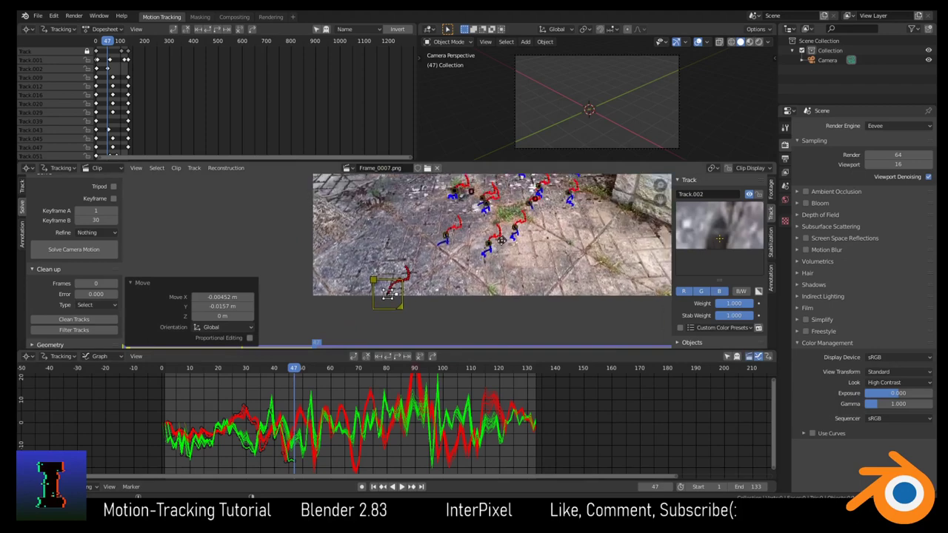
scroll(389, 293, "up", 1)
scroll(447, 242, "down", 2)
scroll(446, 242, "up", 5)
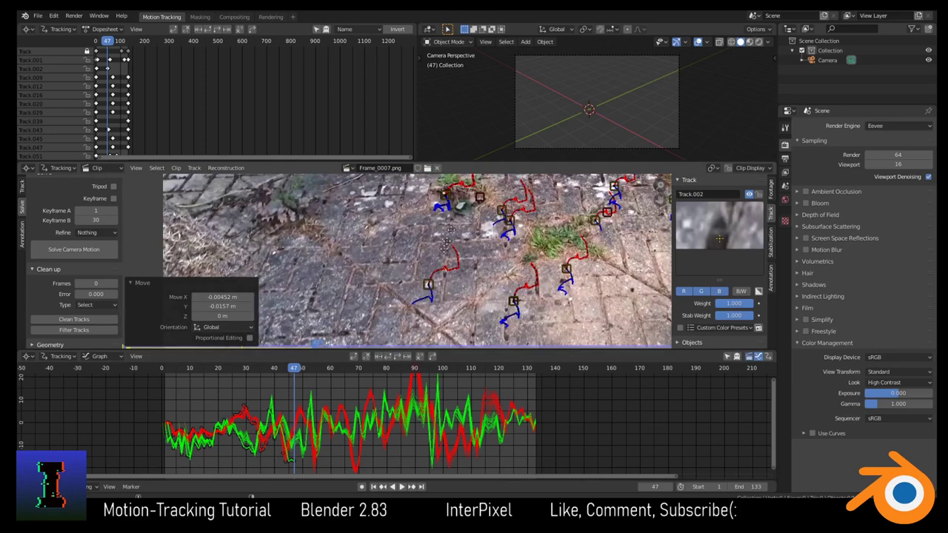
scroll(488, 348, "up", 4)
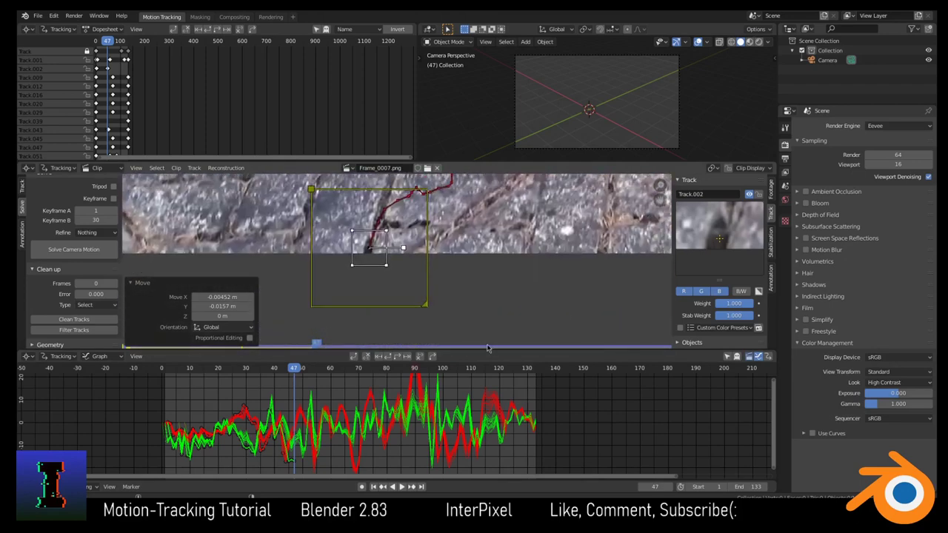
scroll(460, 345, "up", 2)
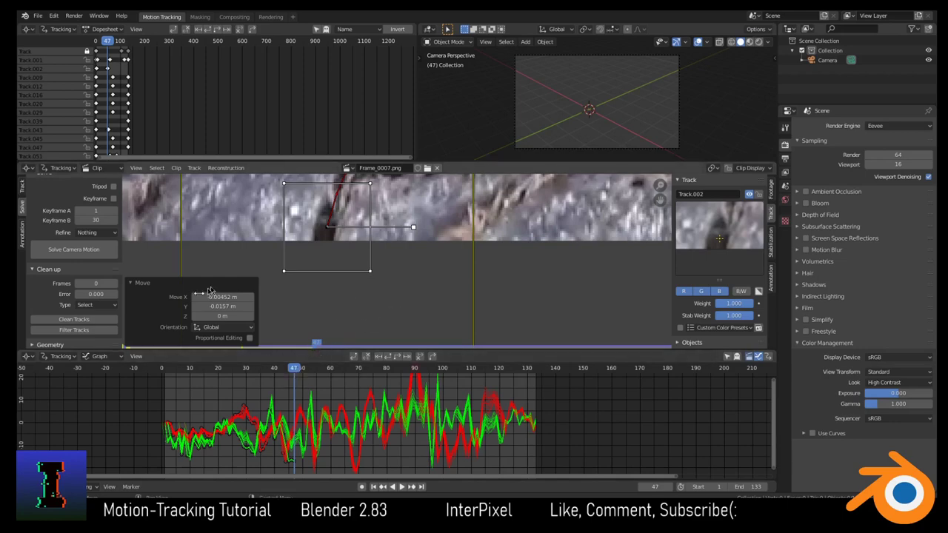
left_click(74, 319)
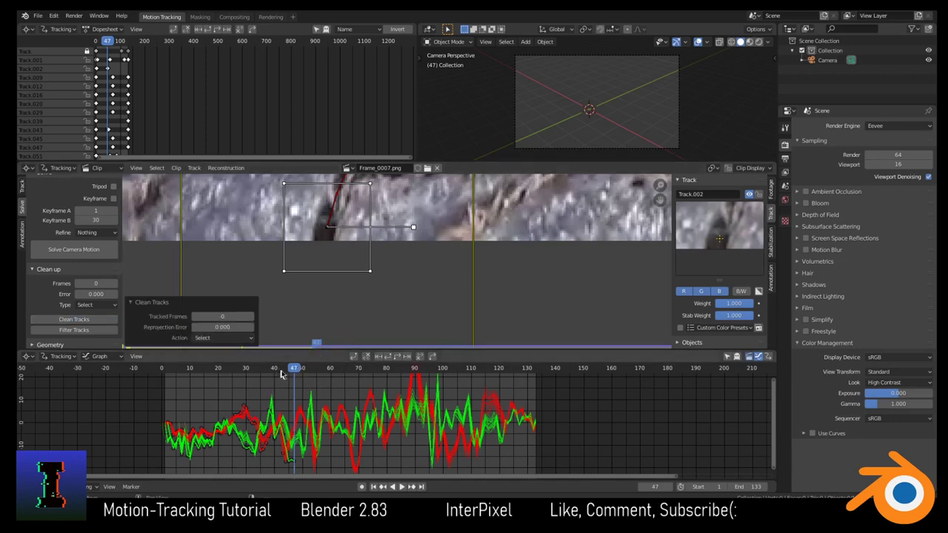
Step: At frame 31, add a marker on the small green weed in the paving joint, enlarge it about two and a half times and centre it
left_click_drag(293, 373, 249, 370)
scroll(509, 252, "down", 3)
scroll(509, 252, "up", 6)
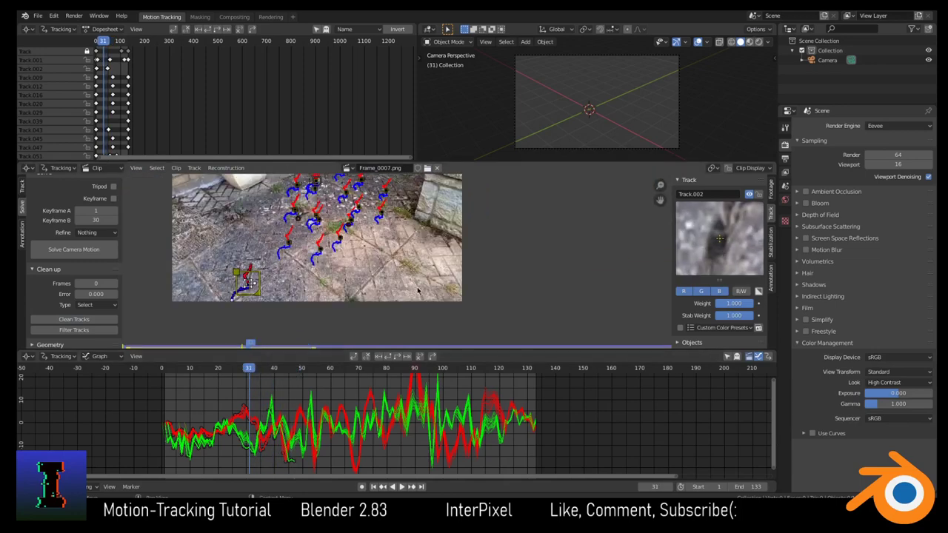
scroll(405, 256, "down", 6)
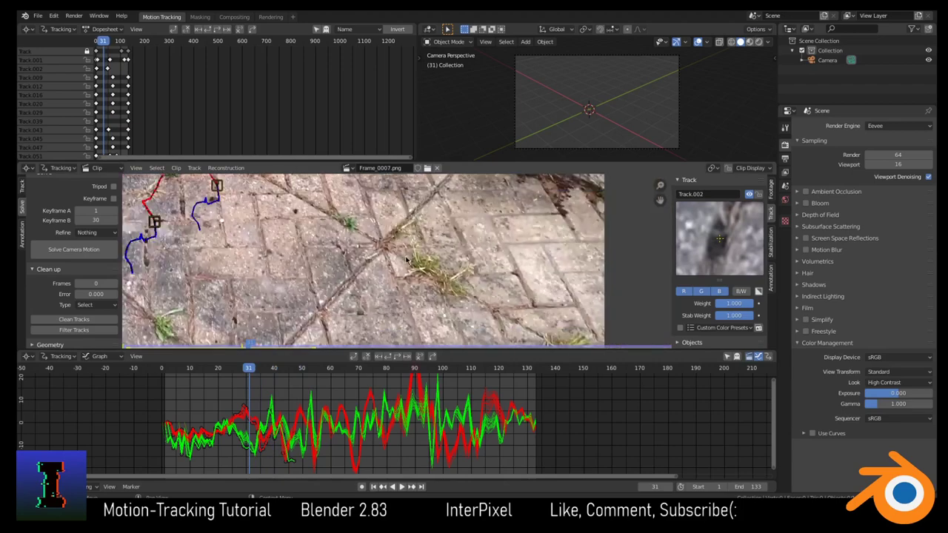
scroll(417, 271, "up", 5)
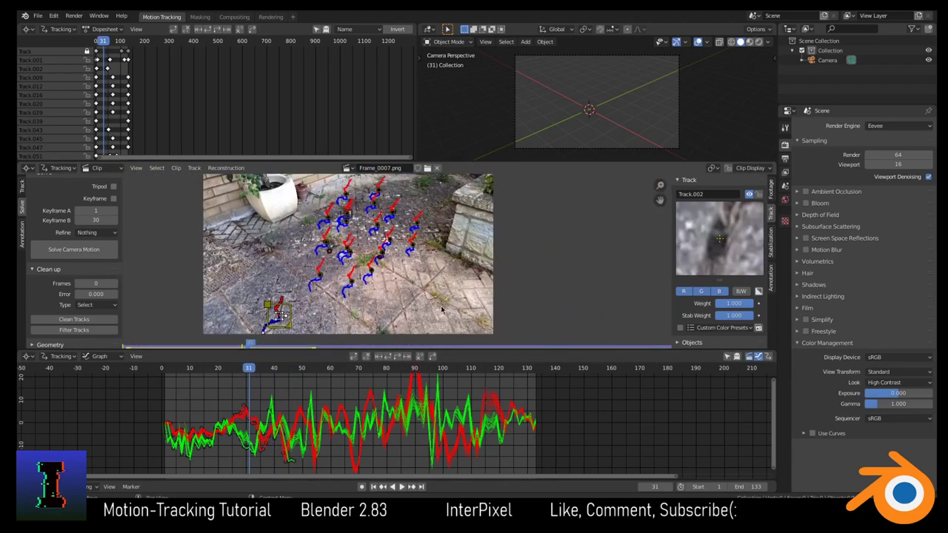
scroll(430, 274, "up", 3)
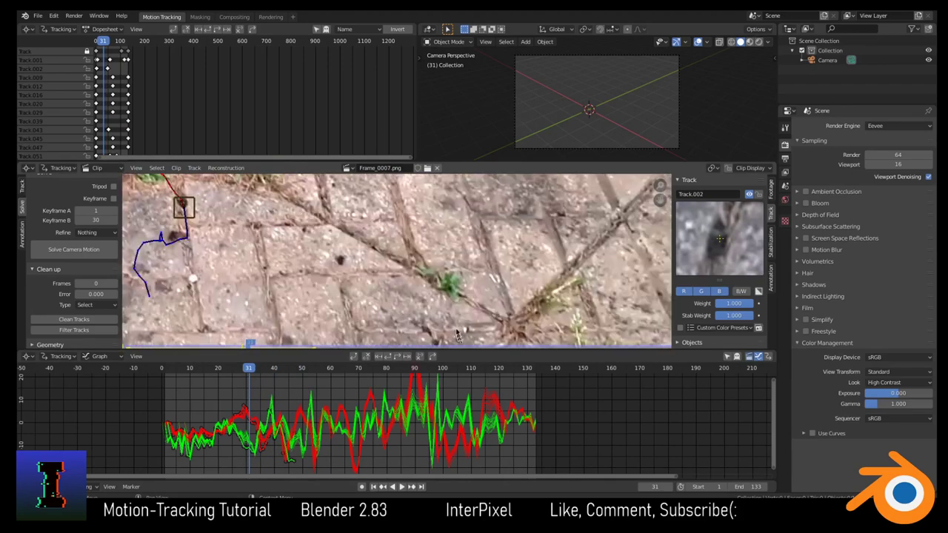
left_click(449, 289, "ctrl")
key("s")
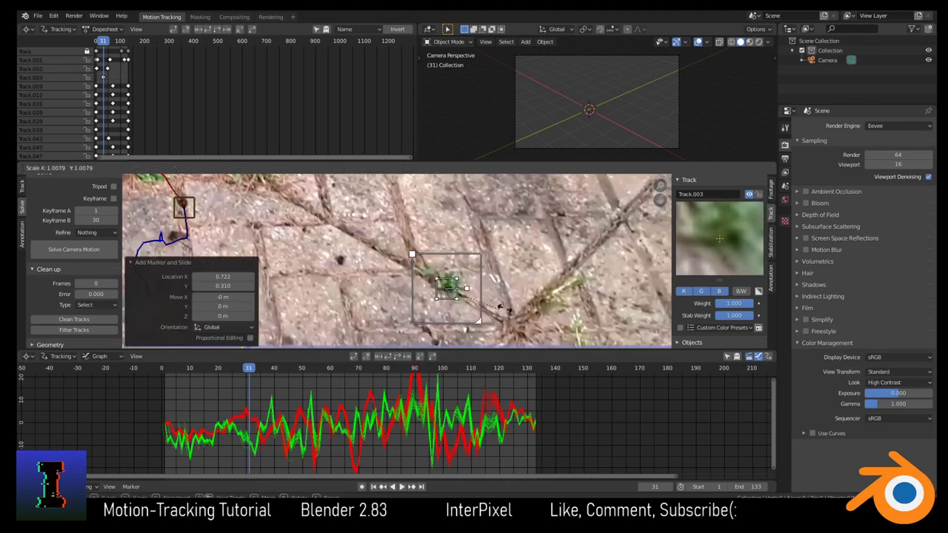
left_click(567, 320)
key("s")
left_click(579, 320)
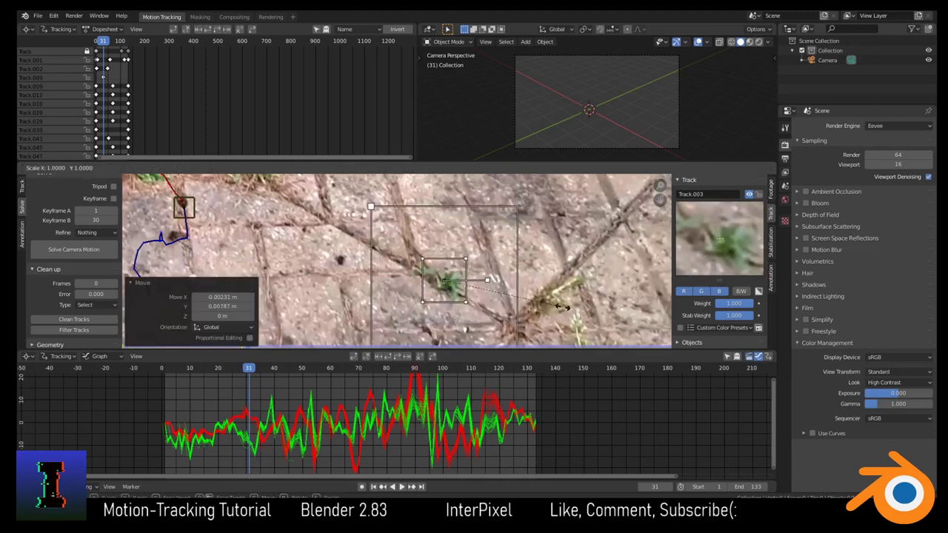
key("g")
left_click(593, 317)
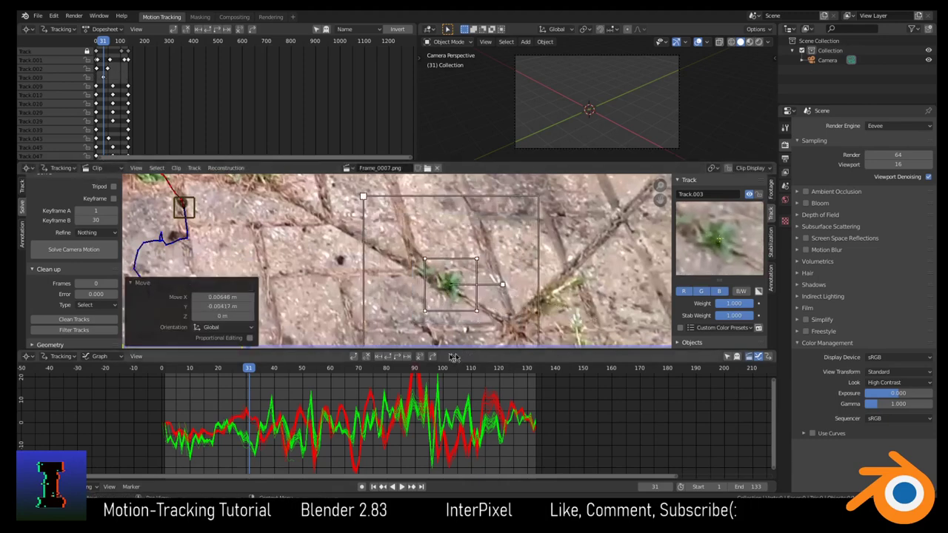
Step: Track the weed marker backward from frame 31 to frame 1, and forward from frame 31
left_click(392, 357)
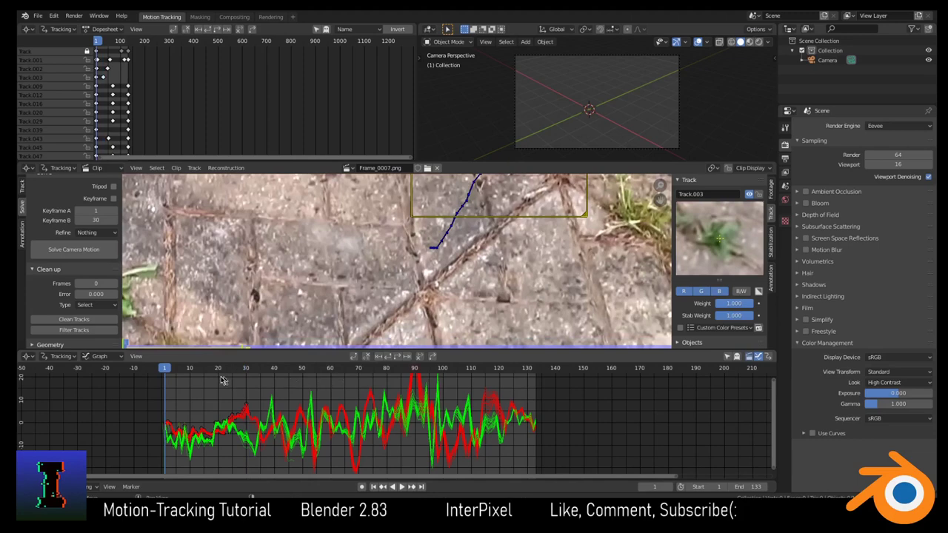
left_click(252, 374)
scroll(423, 304, "down", 3)
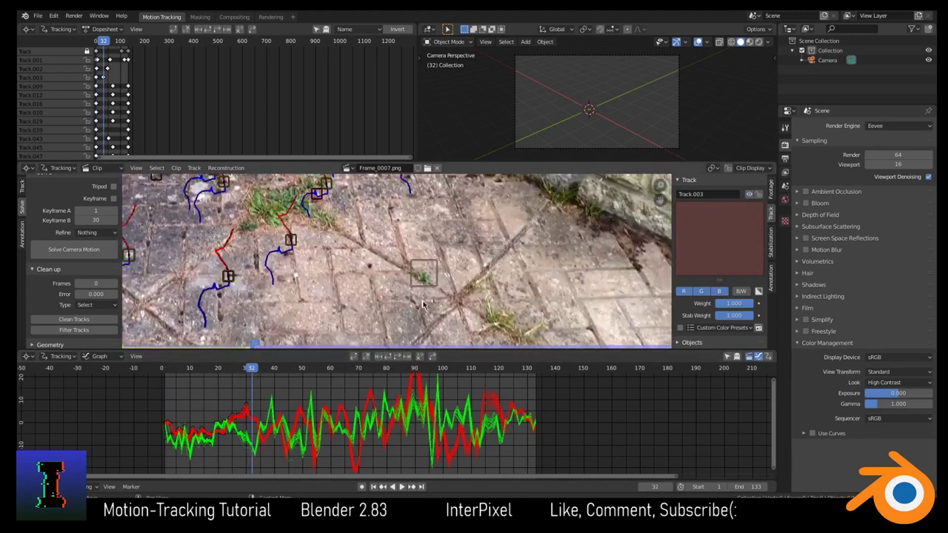
key("Left")
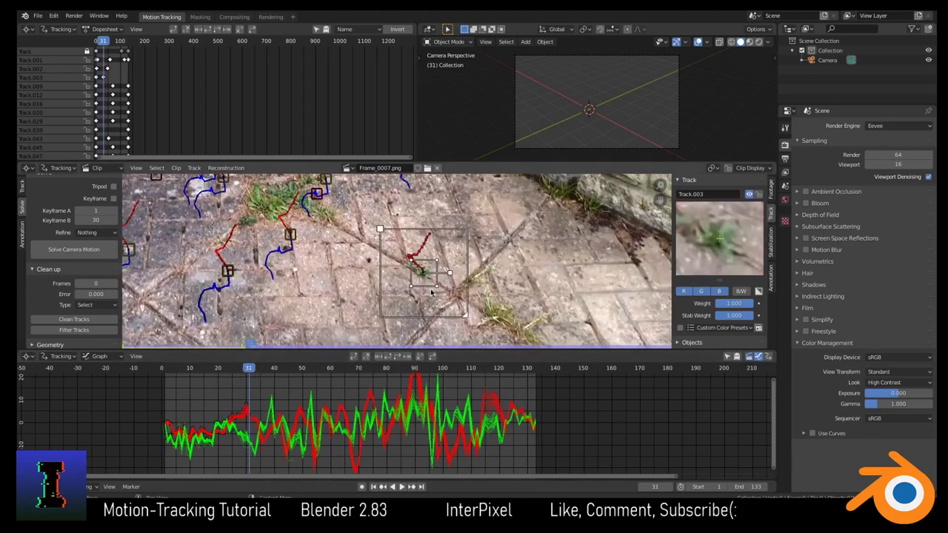
left_click(397, 357)
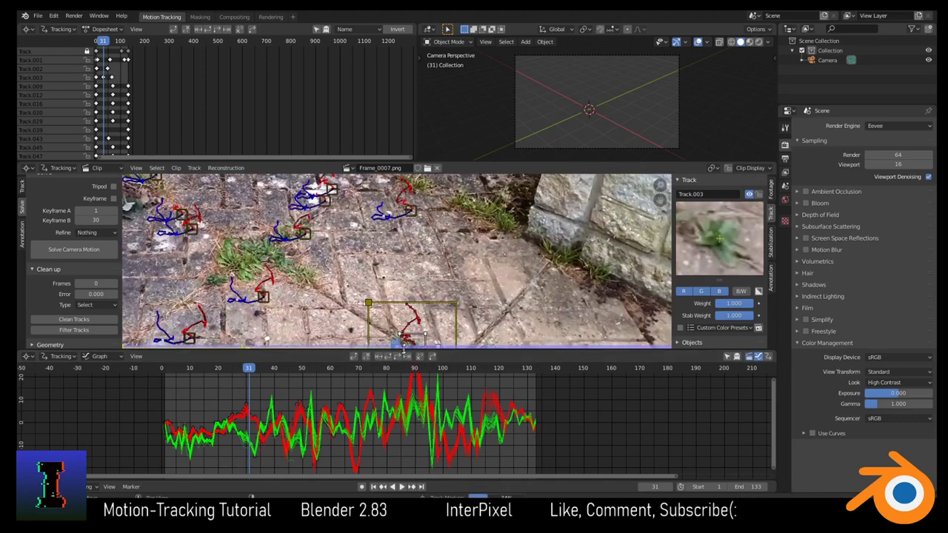
Step: Recentre the marker on the green weed at frame 91 and continue tracking it forward
scroll(433, 287, "down", 2)
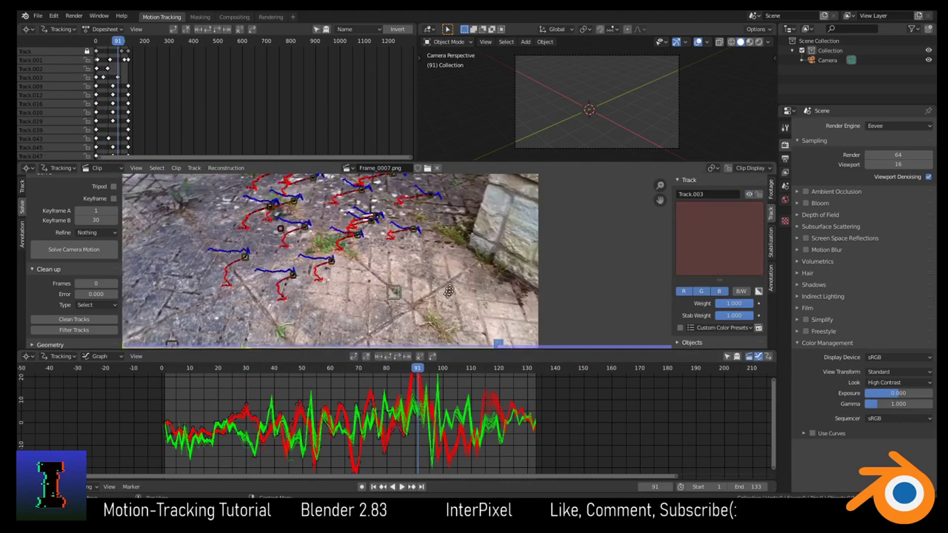
scroll(437, 274, "up", 6)
key("g")
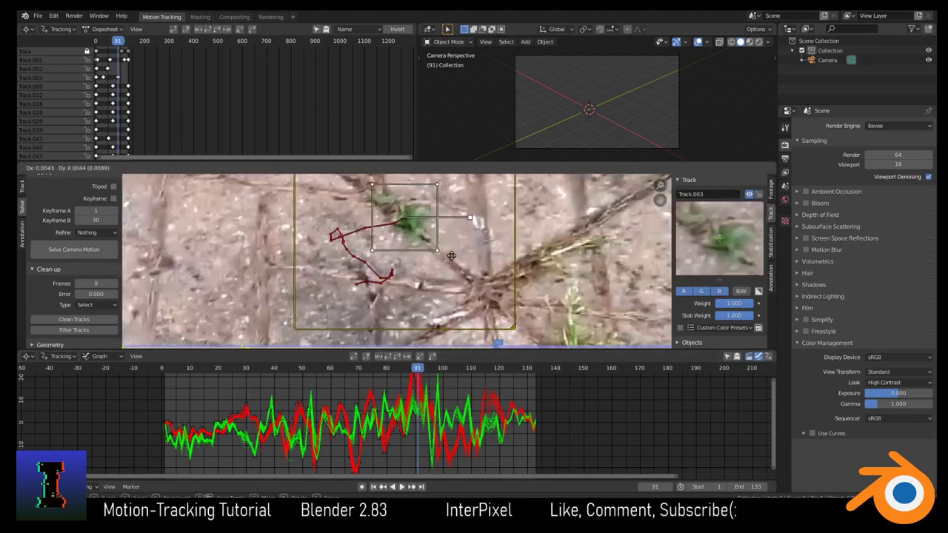
left_click(454, 259)
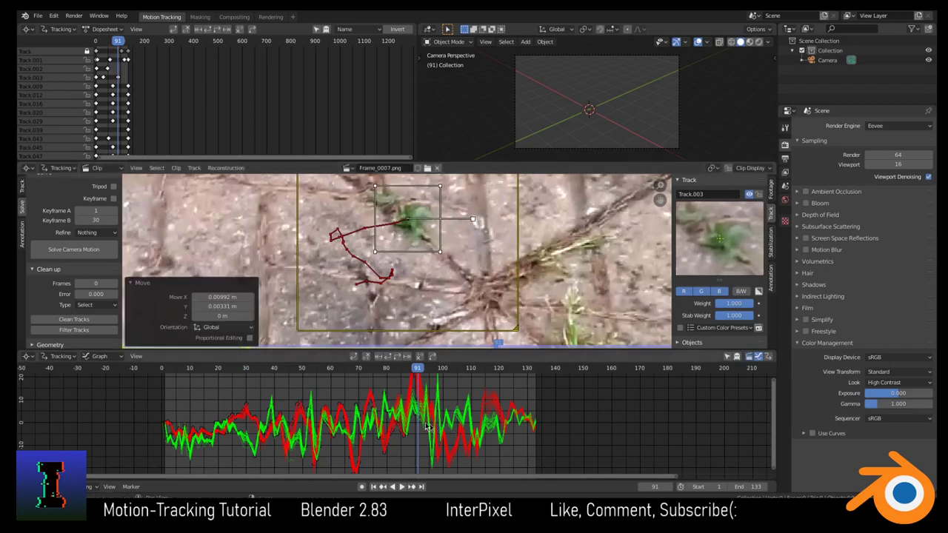
left_click(398, 357)
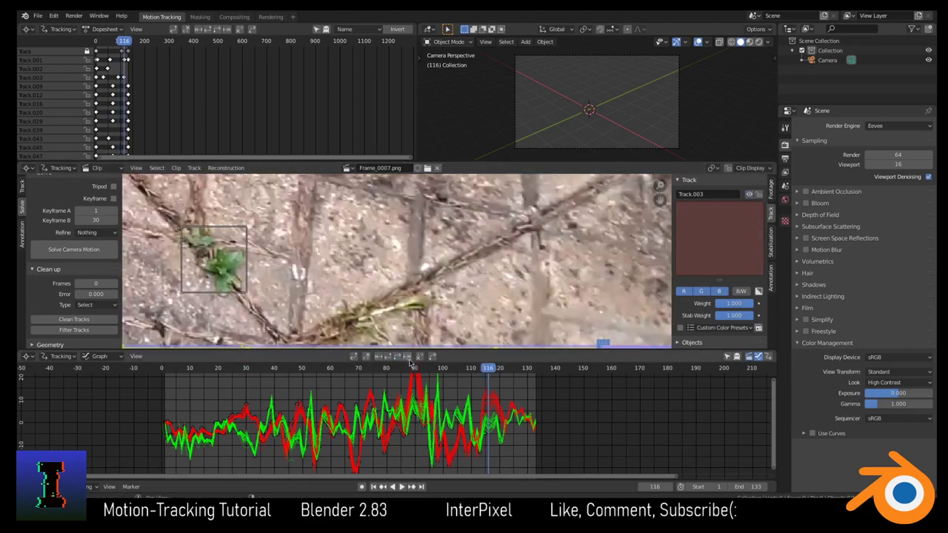
Step: Move the marker back onto the green weed at frame 116 and track it forward to frame 133
scroll(457, 255, "up", 5)
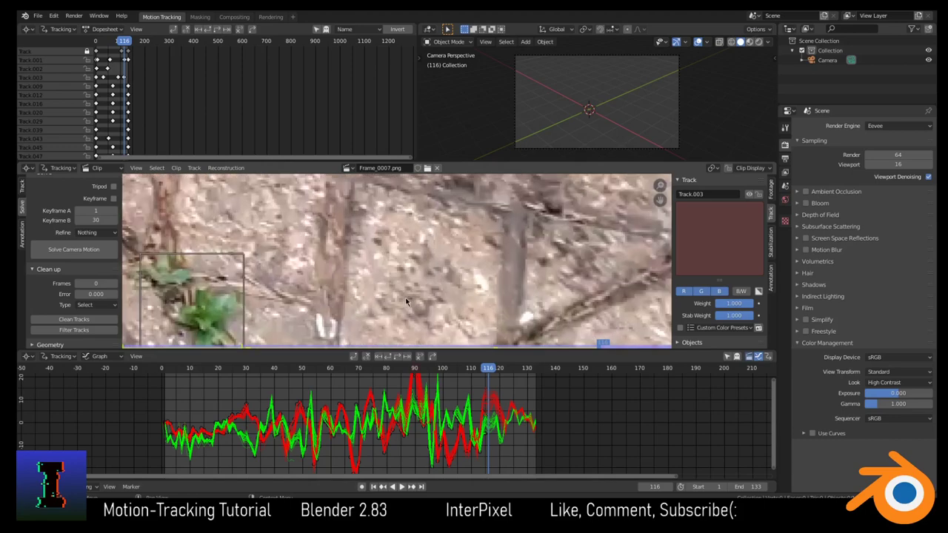
key("g")
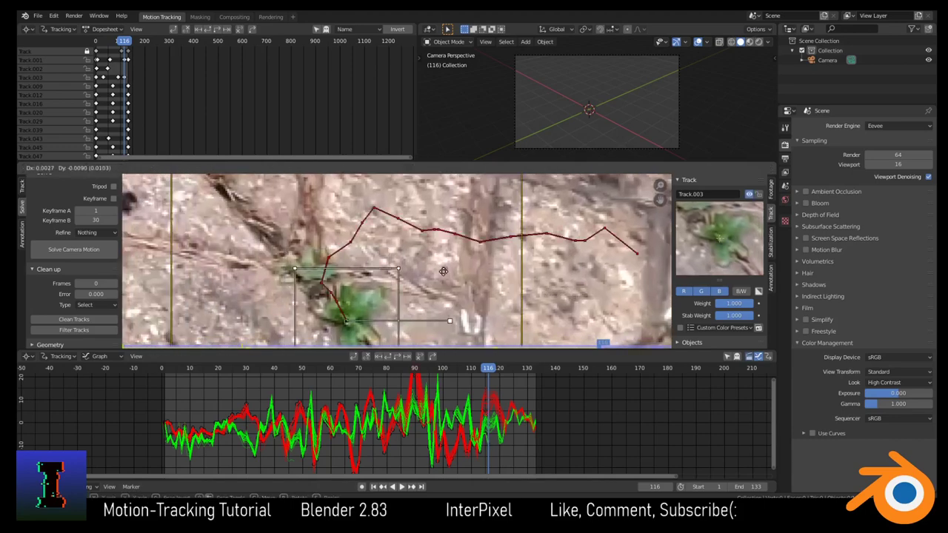
left_click(445, 272)
left_click(400, 357)
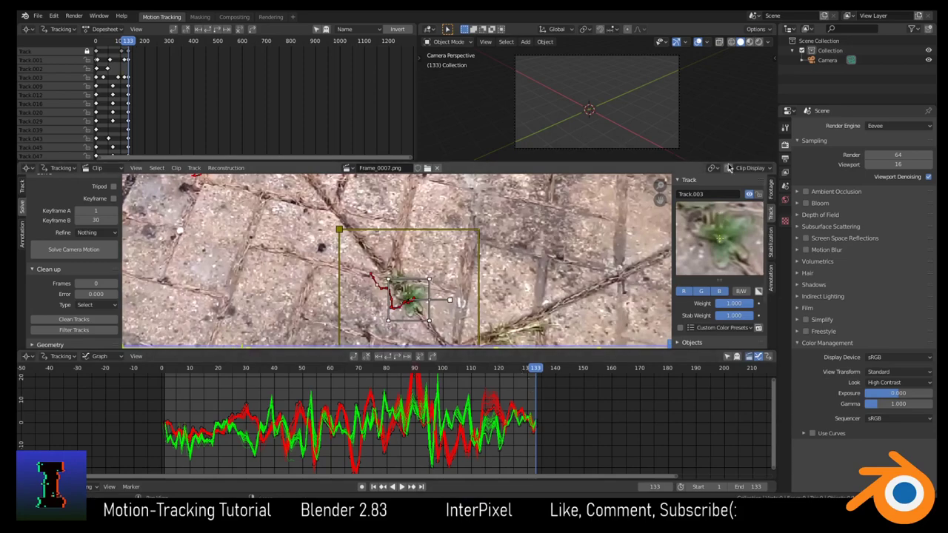
Step: Scrub back to the clip's start with the view locked to the weed marker to check its track, and release the view lock
key("Left")
key("Left")
left_click_drag(519, 373, 141, 390)
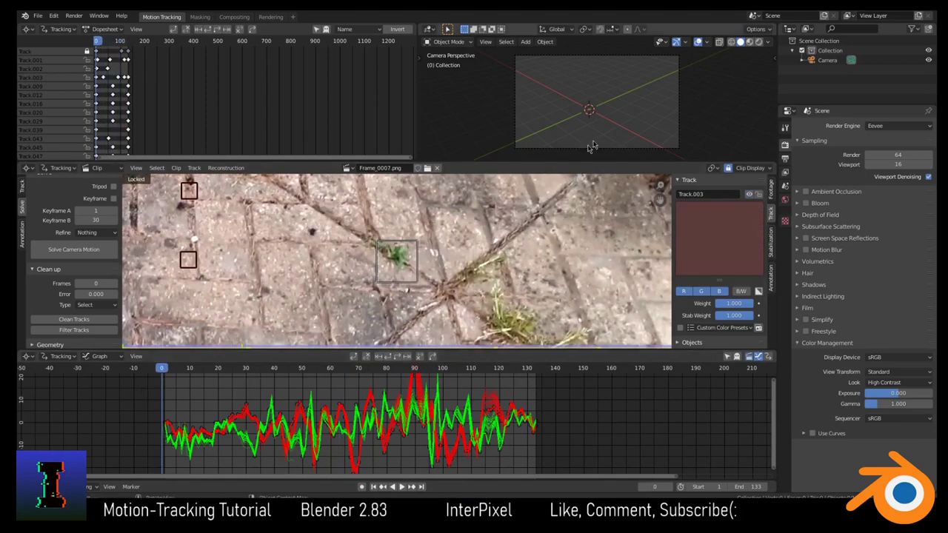
key("l")
scroll(468, 274, "down", 5)
scroll(468, 275, "up", 3)
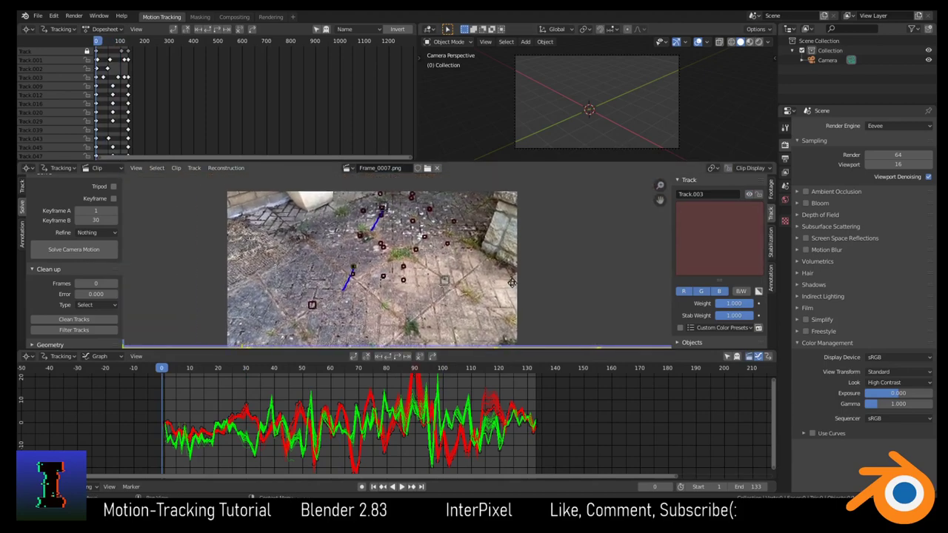
scroll(469, 274, "down", 1)
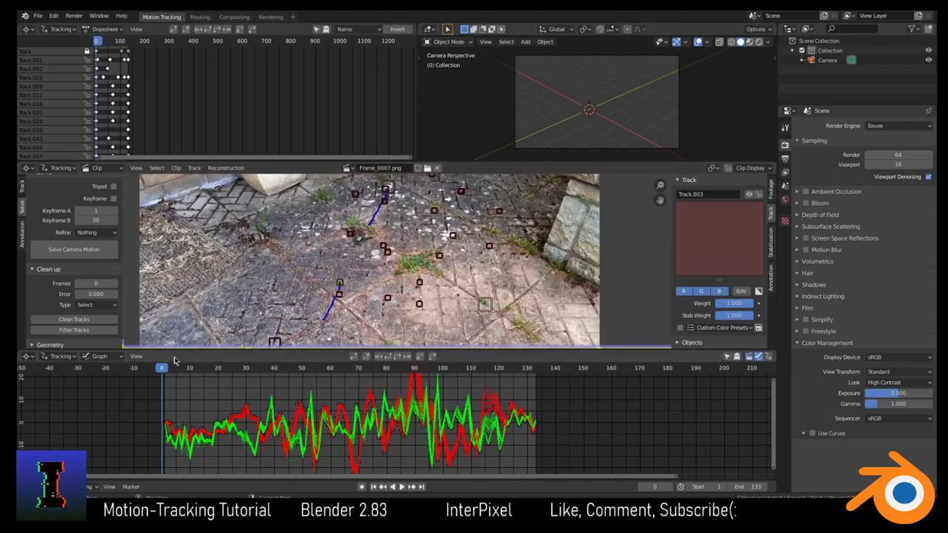
Step: Go to frame 3, select all the tracks in the clip and lock them
mouse_move(165, 372)
left_mouse_down()
mouse_move(182, 372)
mouse_move(171, 371)
left_mouse_up()
scroll(348, 284, "down", 3)
scroll(348, 283, "up", 2)
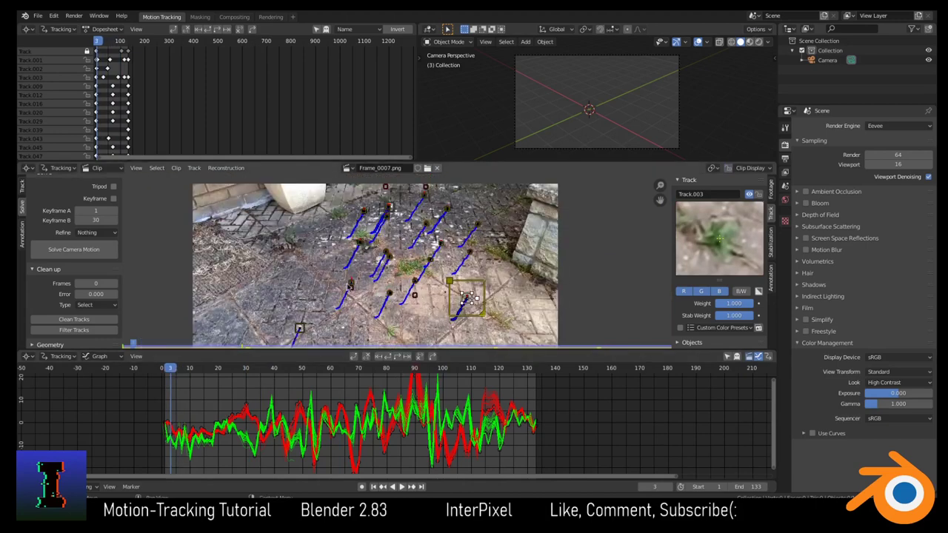
scroll(348, 284, "down", 2)
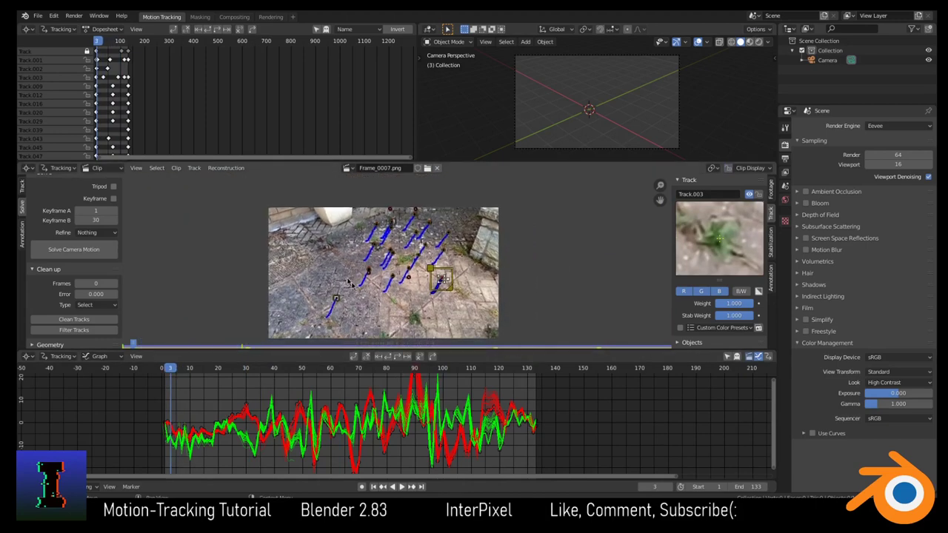
scroll(348, 283, "up", 2)
middle_click_drag(348, 284, 352, 264)
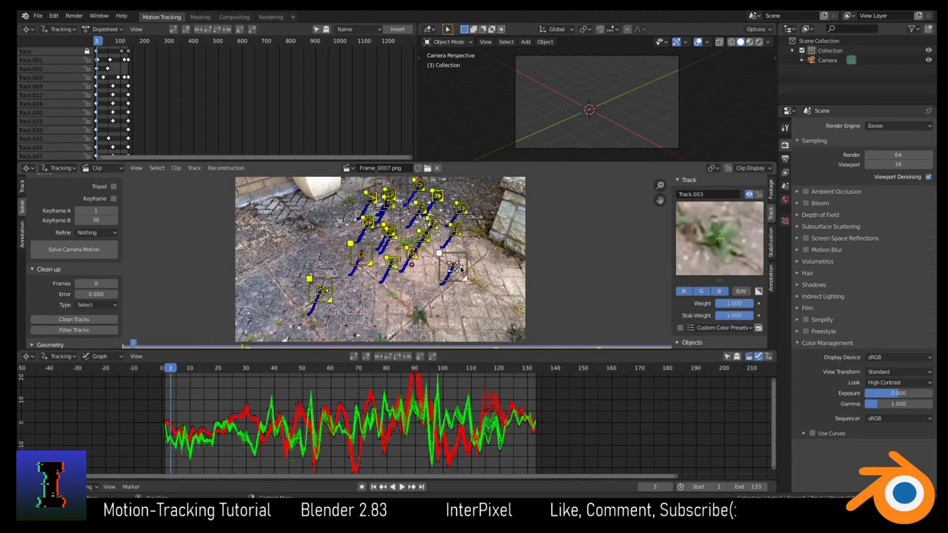
key("ctrl+l")
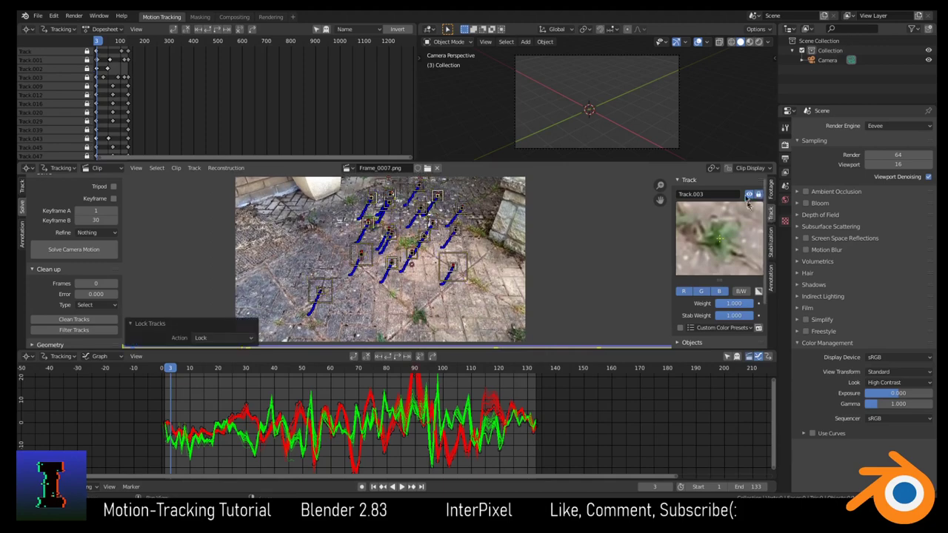
Step: Lock the view to the selected tracks and play the clip to check how steadily they follow the footage
left_click(730, 169)
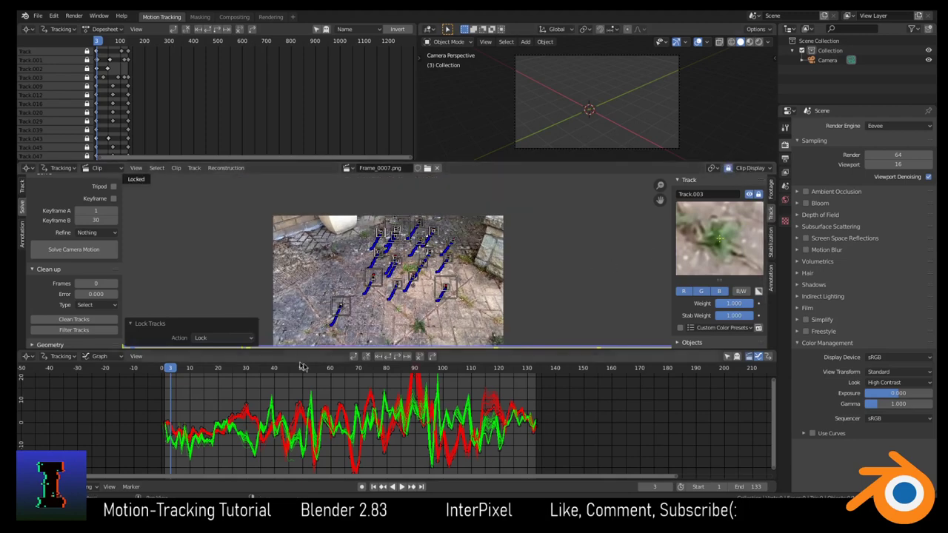
key("space")
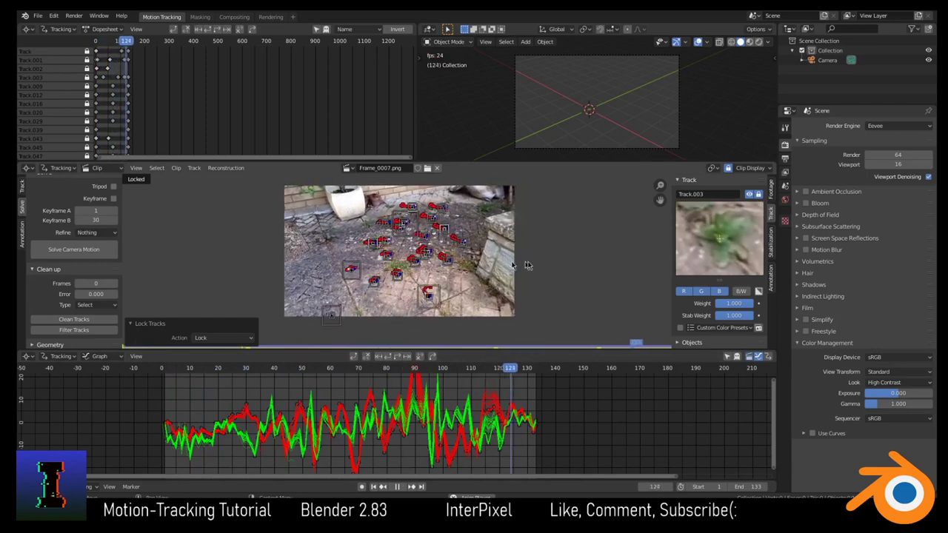
key("space")
Step: Display the 2D Stabilization settings and enable the Keyframe option for the camera motion solve
left_click(771, 246)
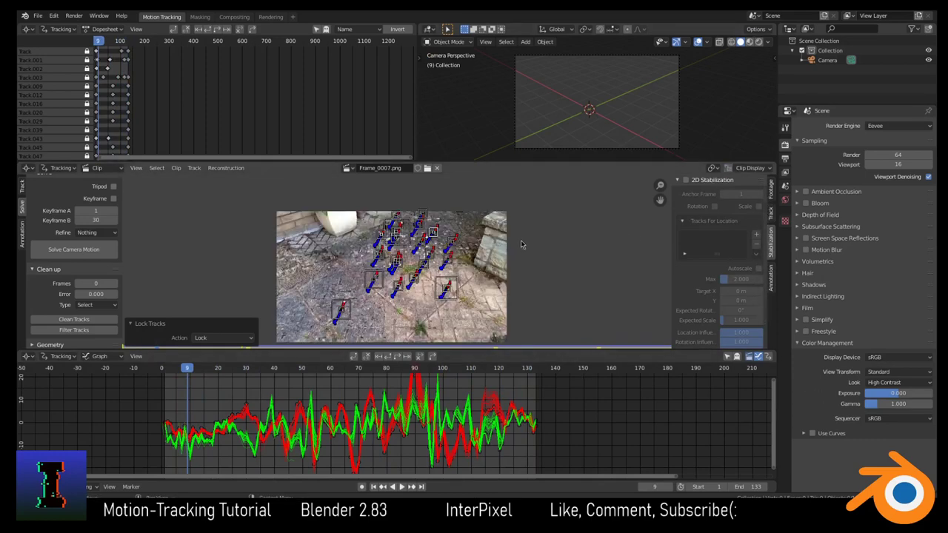
scroll(521, 240, "up", 4)
scroll(511, 274, "down", 4)
scroll(508, 282, "up", 2)
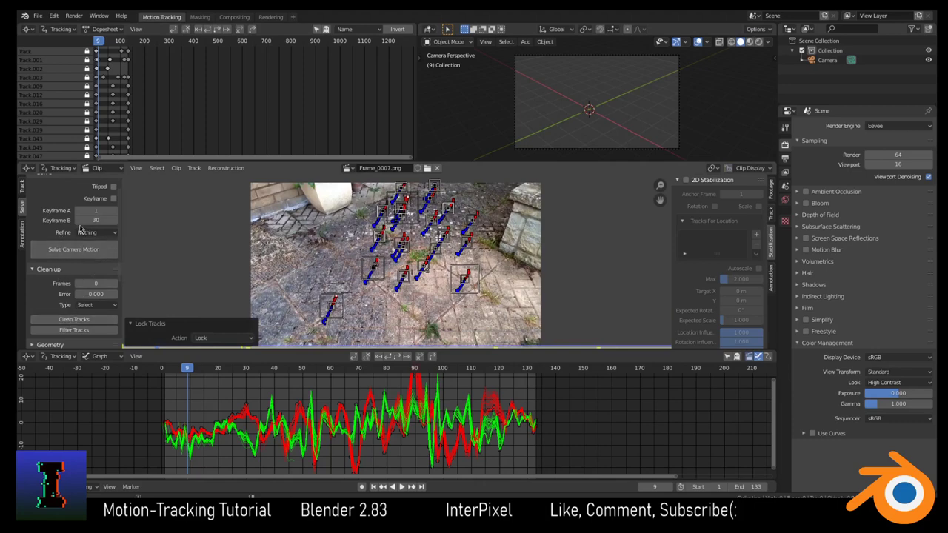
left_click(113, 199)
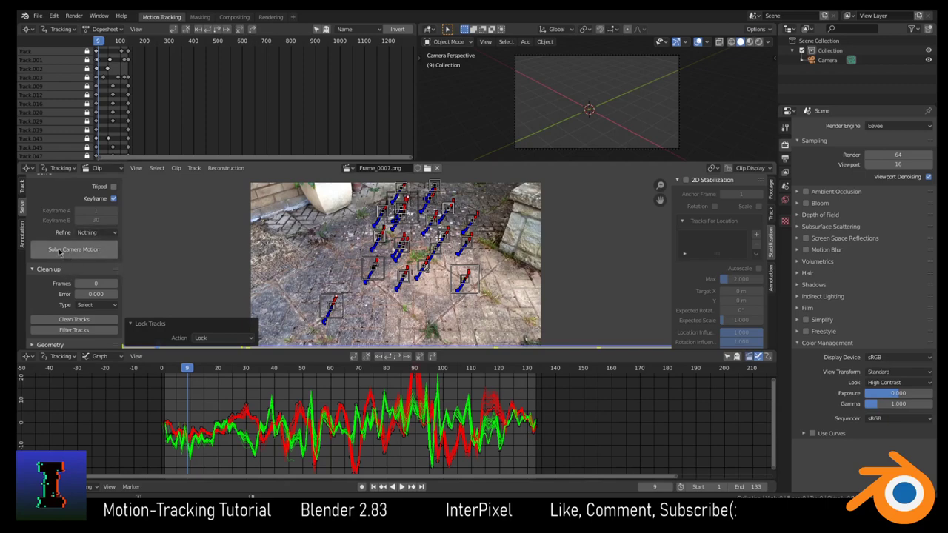
Step: Review the solve, clean-up, orientation and tracking settings, and look over the tracked patio markers
scroll(95, 266, "down", 3)
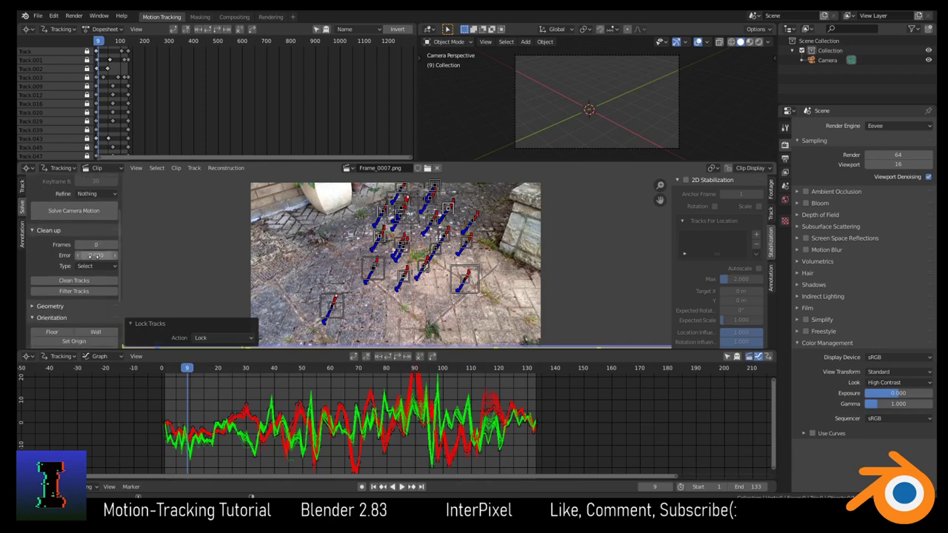
scroll(94, 274, "up", 5)
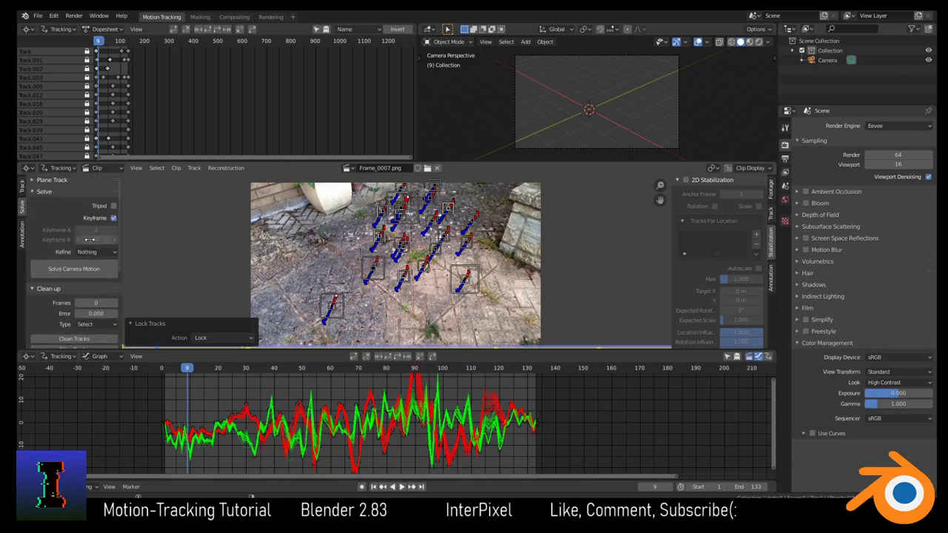
scroll(88, 307, "down", 3)
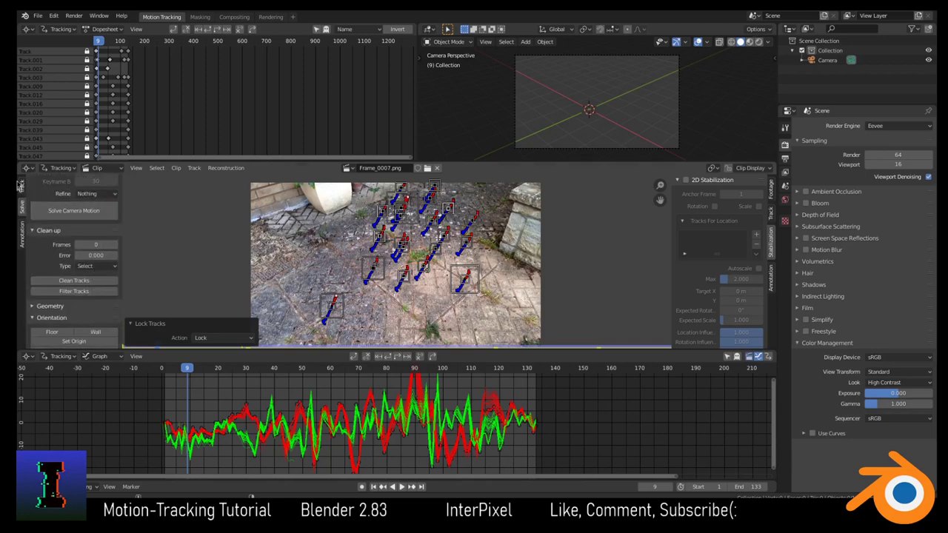
left_click(22, 187)
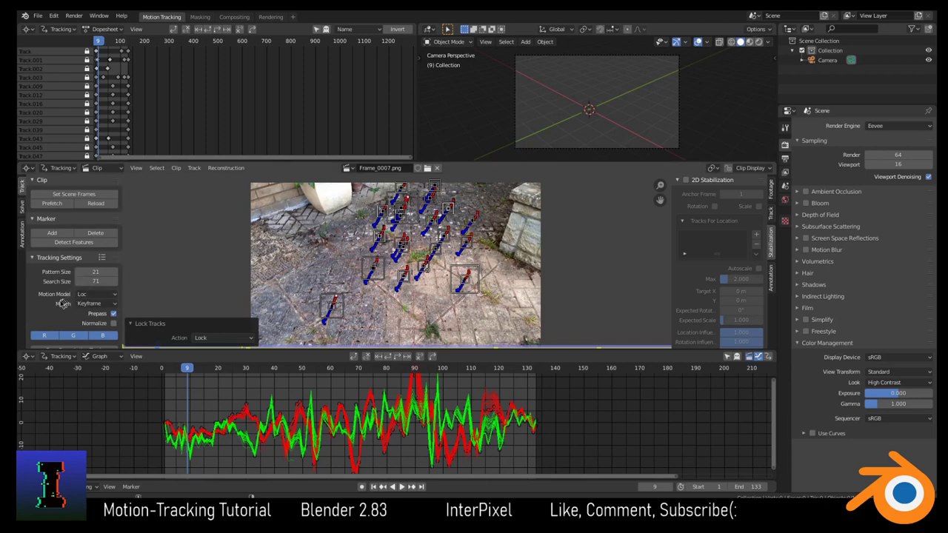
left_click(85, 295)
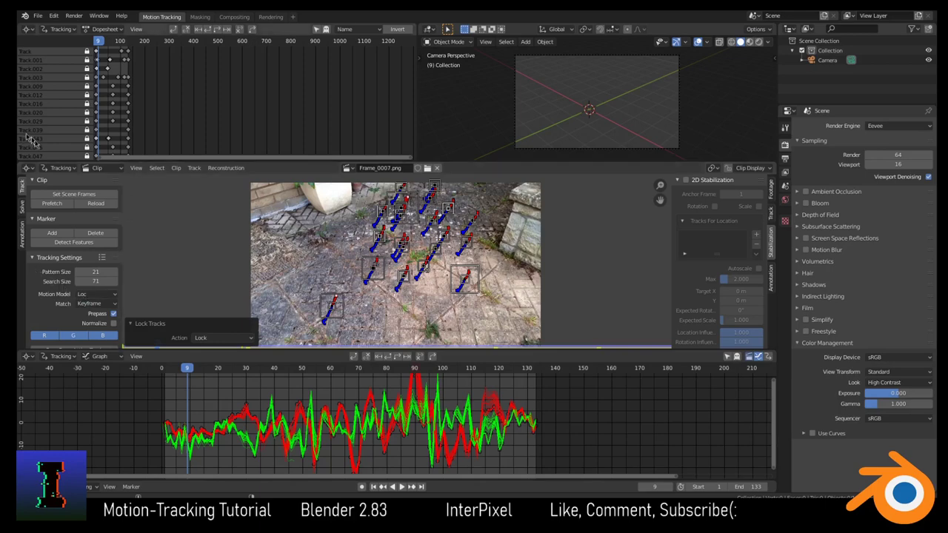
left_click(22, 208)
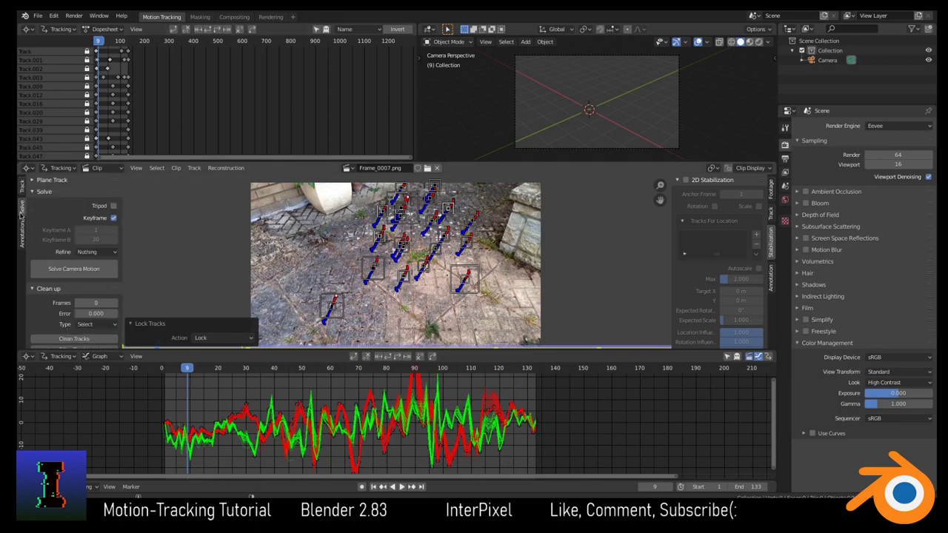
scroll(381, 286, "up", 4)
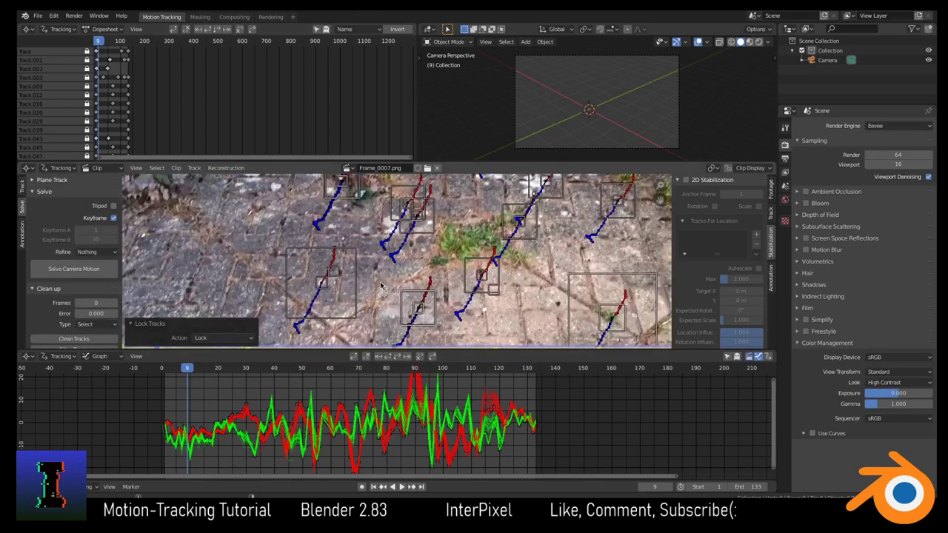
middle_click_drag(319, 287, 330, 287)
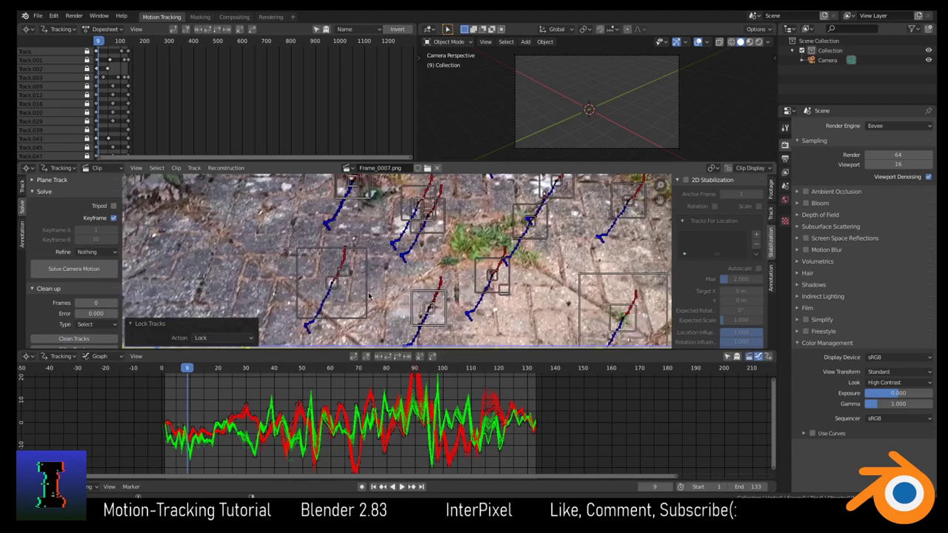
left_click(23, 181)
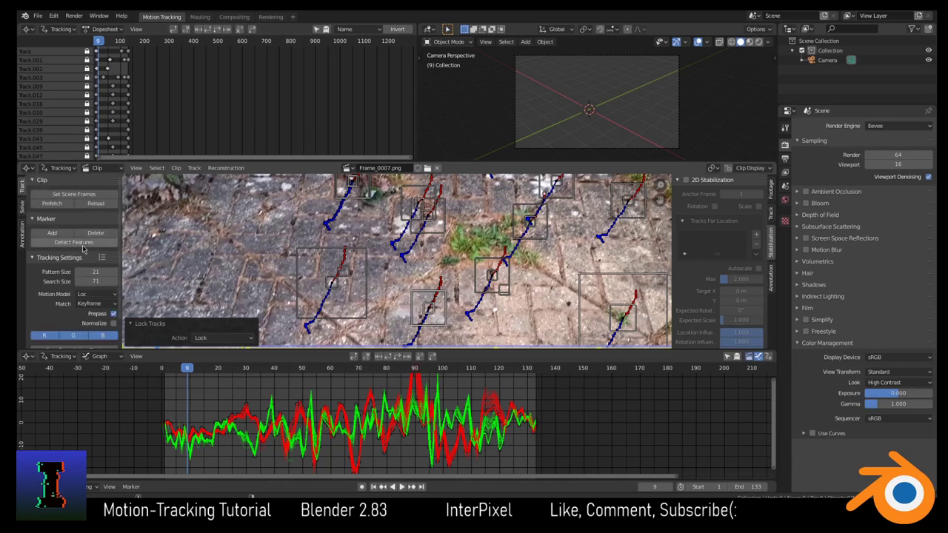
scroll(74, 237, "down", 2)
left_click(23, 207)
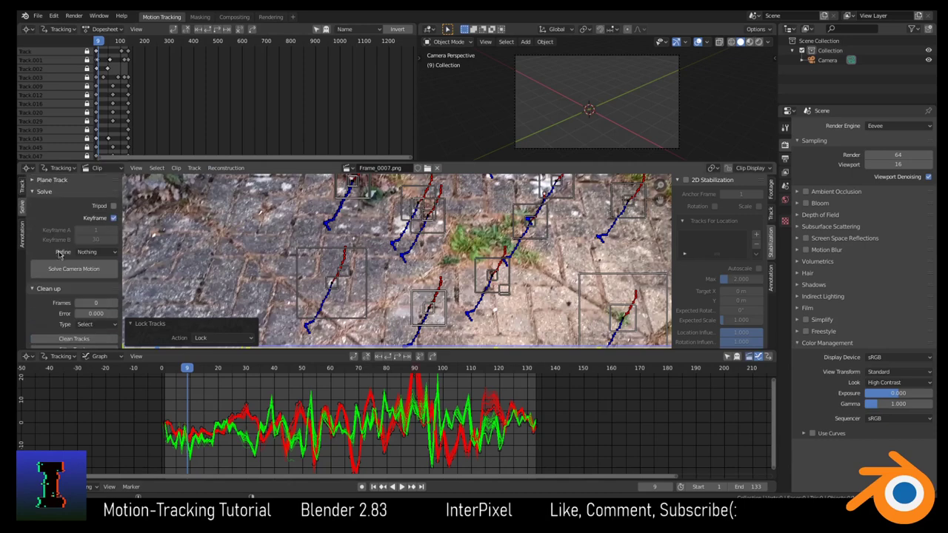
Step: Solve the camera motion with automatic keyframe selection and check the error curve in the graph
left_click(74, 268)
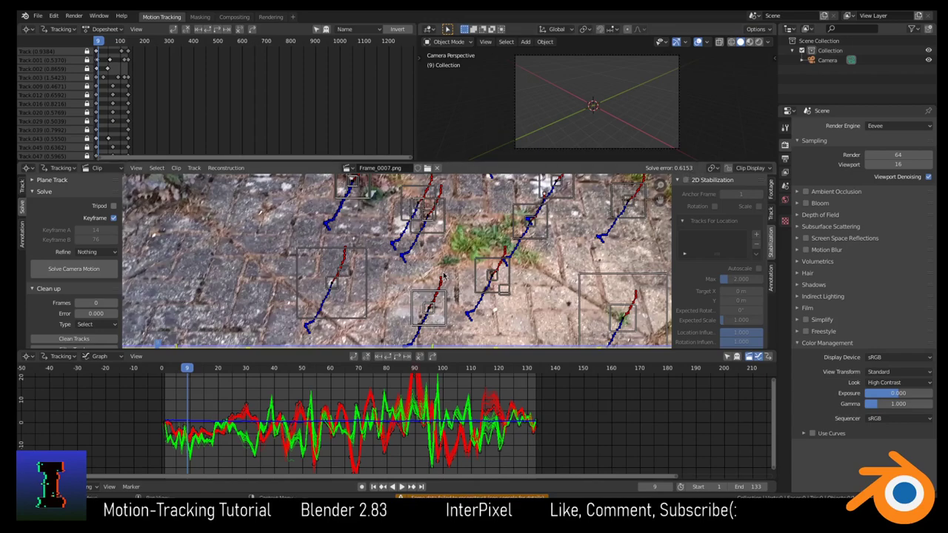
scroll(443, 249, "down", 3)
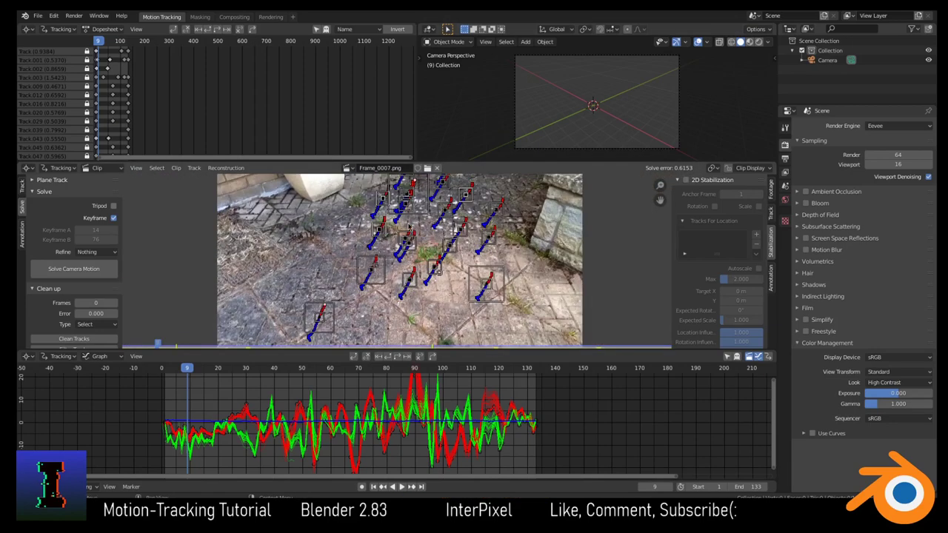
scroll(409, 228, "down", 1)
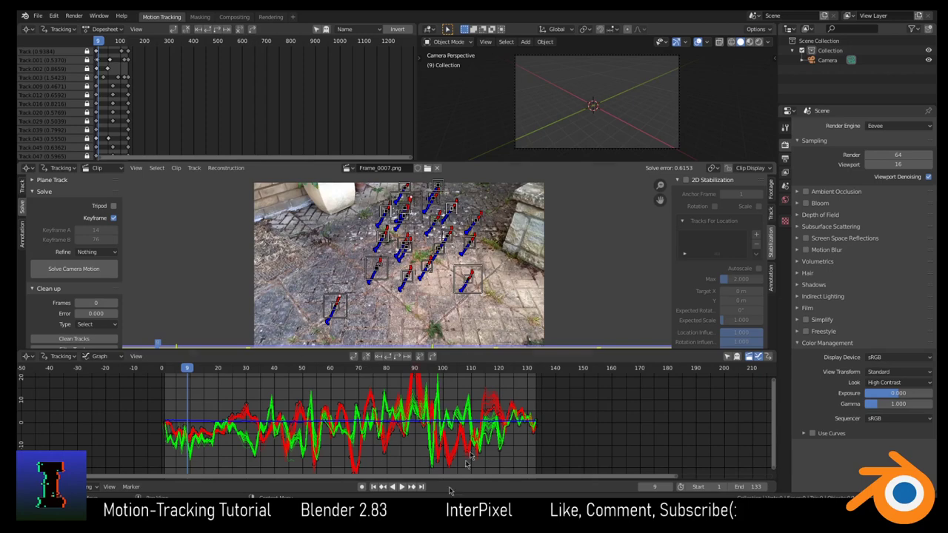
scroll(289, 445, "up", 3)
scroll(271, 430, "down", 2)
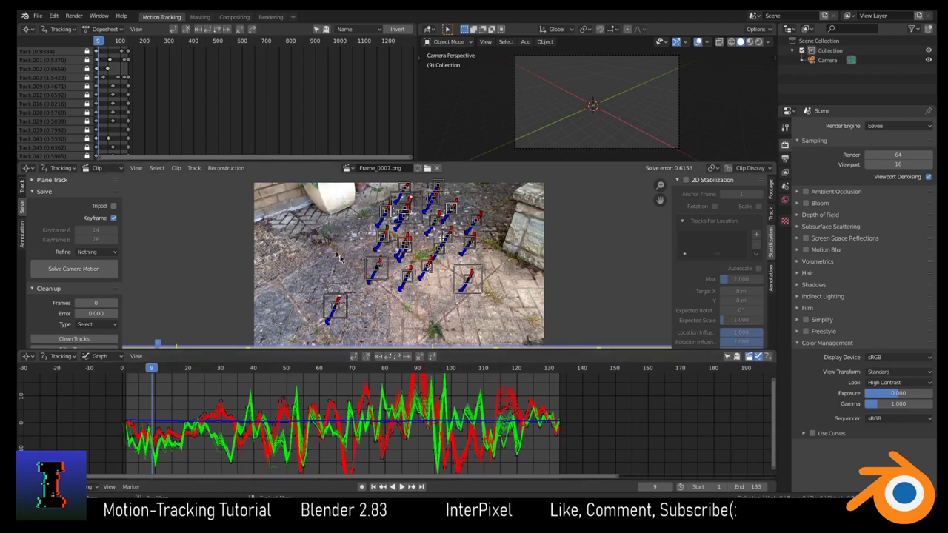
Step: Examine the untracked ground beside the paving for features that could carry another tracking marker
scroll(326, 254, "up", 4)
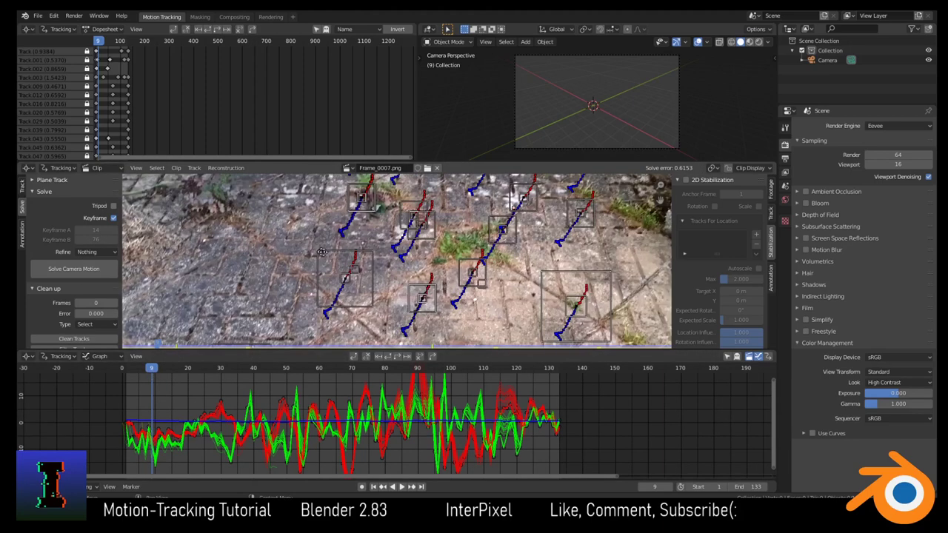
scroll(322, 252, "up", 5)
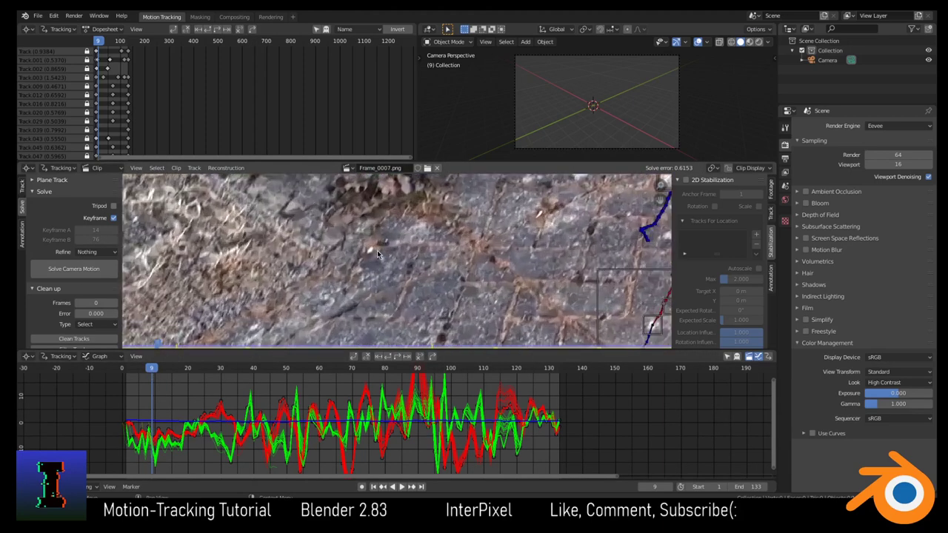
scroll(377, 254, "up", 2)
scroll(443, 271, "down", 2)
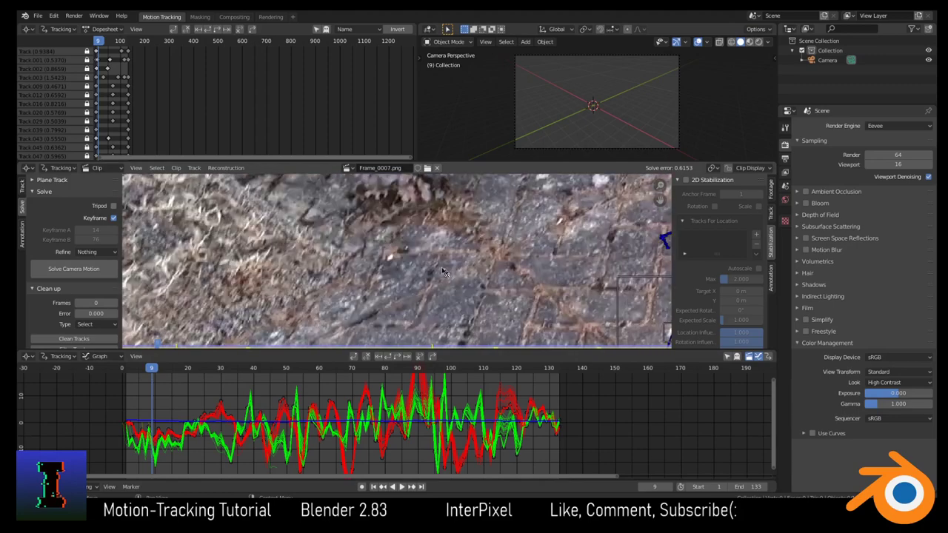
scroll(442, 271, "down", 6)
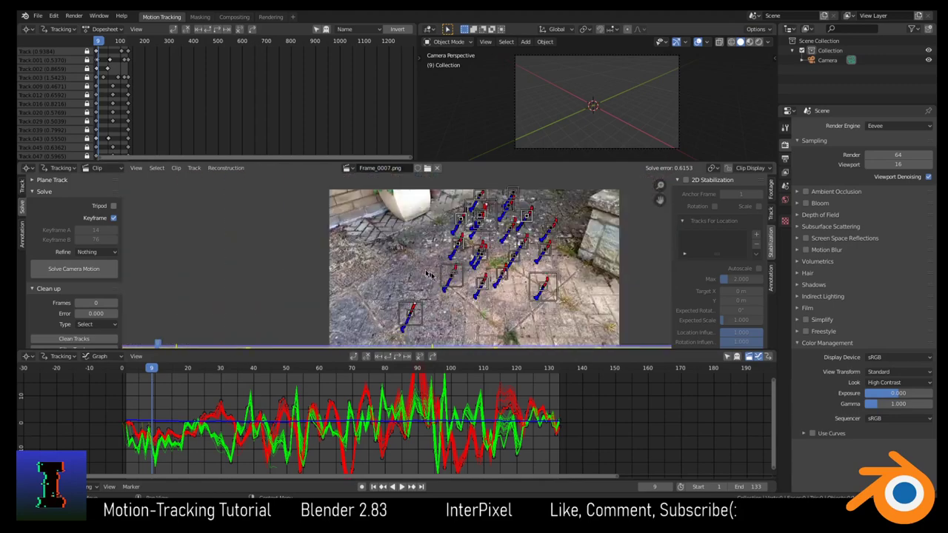
scroll(427, 274, "down", 3)
scroll(444, 267, "up", 2)
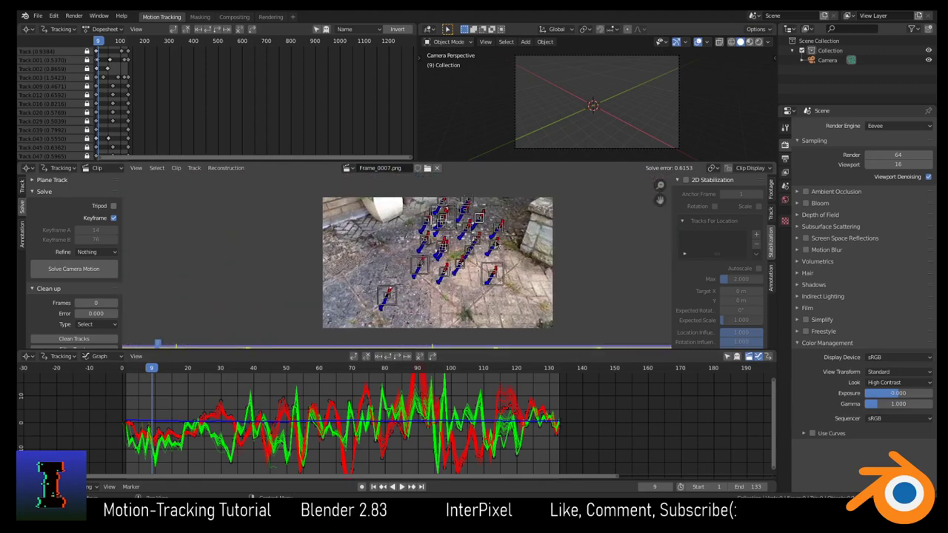
scroll(496, 245, "up", 2)
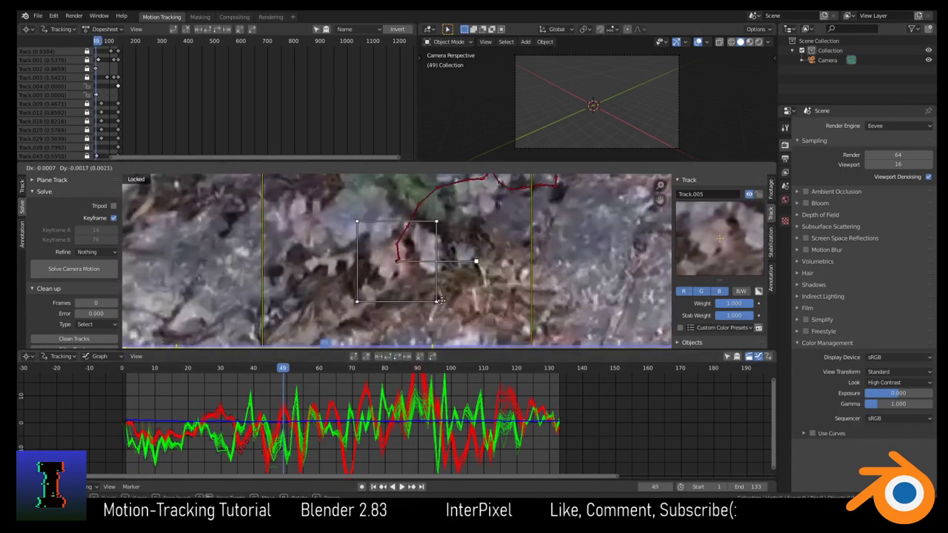
Step: Adjust the new marker on the dead leaves at frame 49 and track it forward
left_click_drag(439, 302, 442, 304)
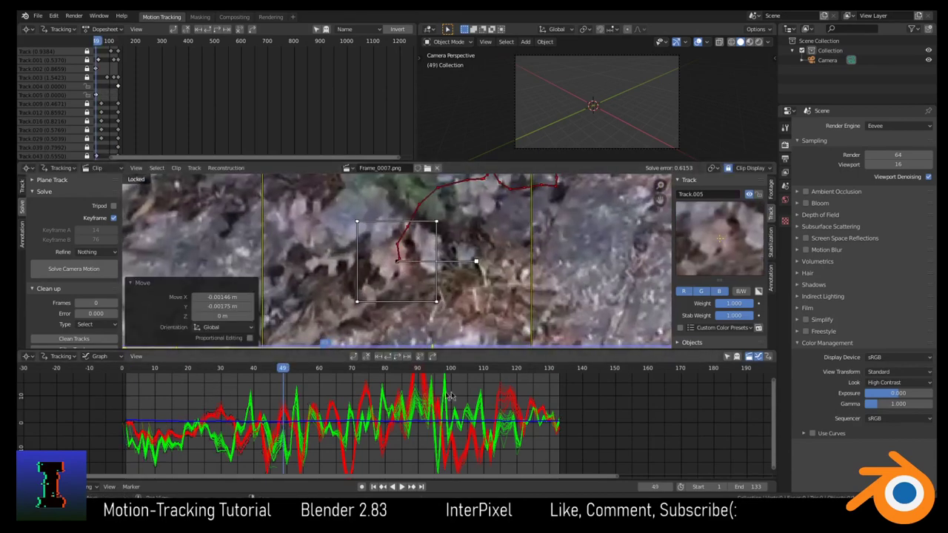
left_click(395, 358)
scroll(434, 274, "down", 5)
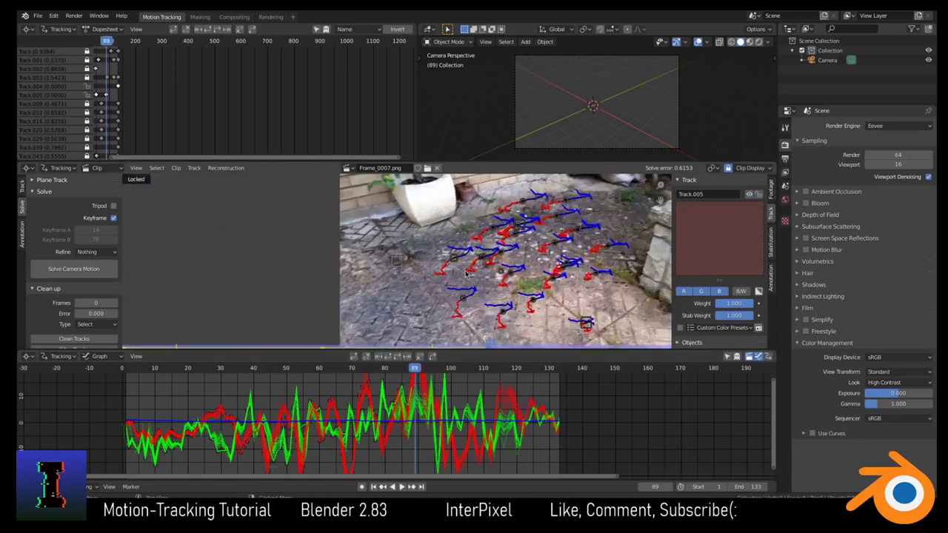
Step: Move the leaf marker back onto its ground detail at frame 89
scroll(434, 275, "up", 4)
scroll(434, 274, "up", 2)
scroll(461, 255, "down", 2)
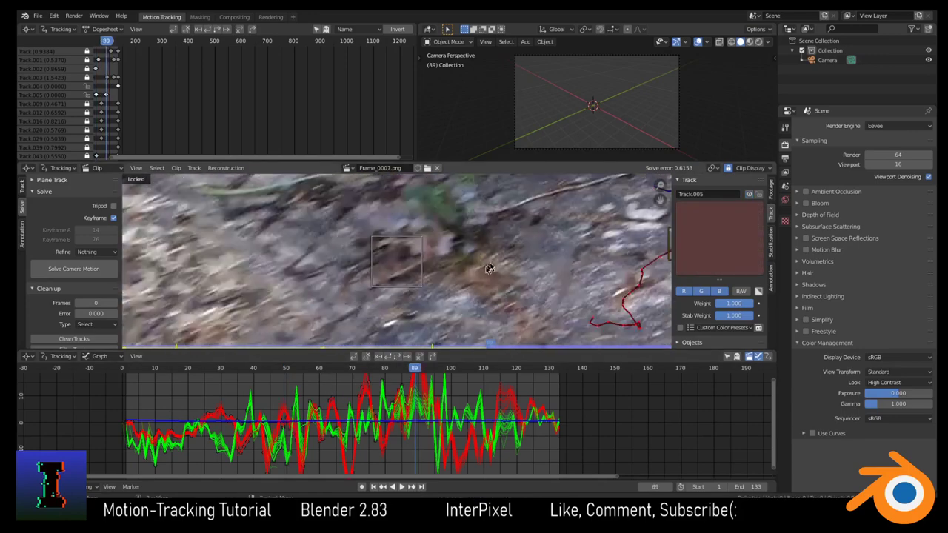
scroll(466, 260, "up", 5)
left_click(480, 268)
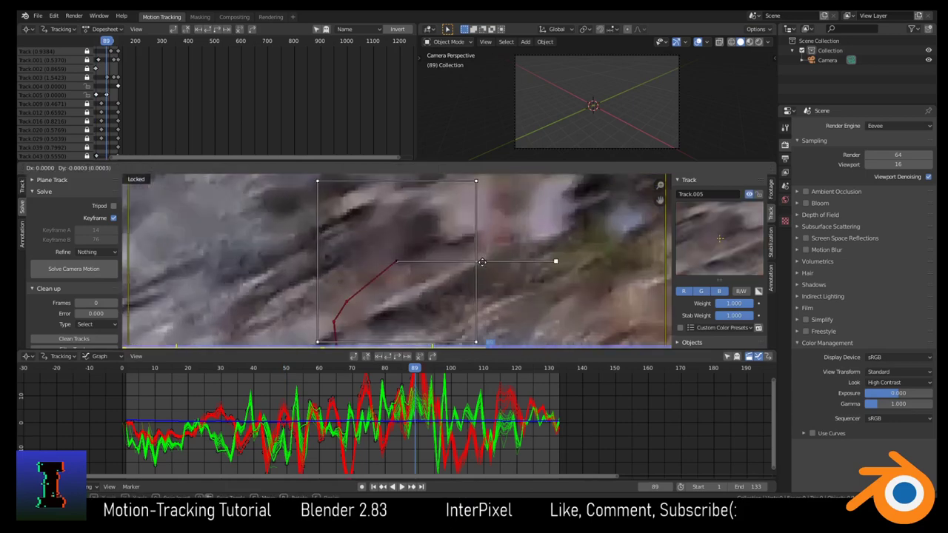
key("g")
left_click(478, 272)
scroll(459, 266, "down", 3)
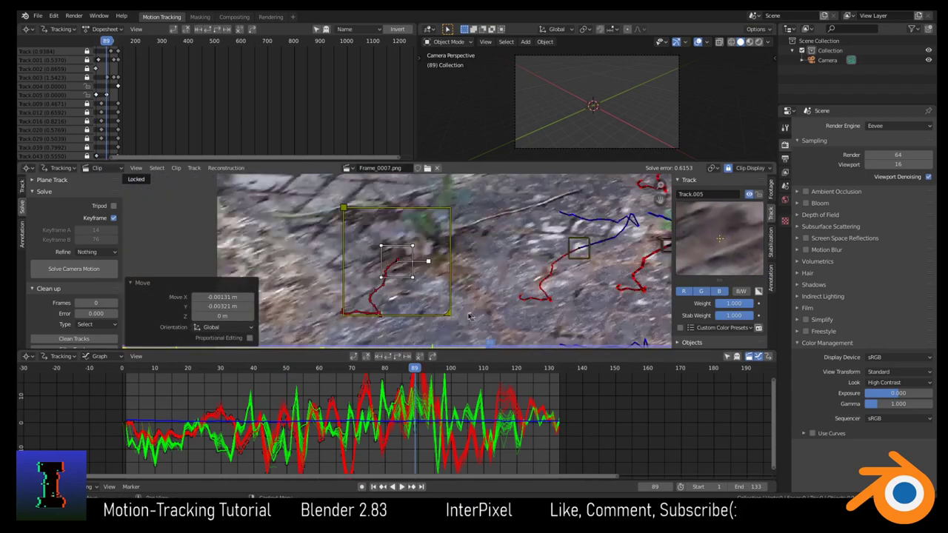
scroll(459, 267, "up", 3)
scroll(445, 296, "down", 1)
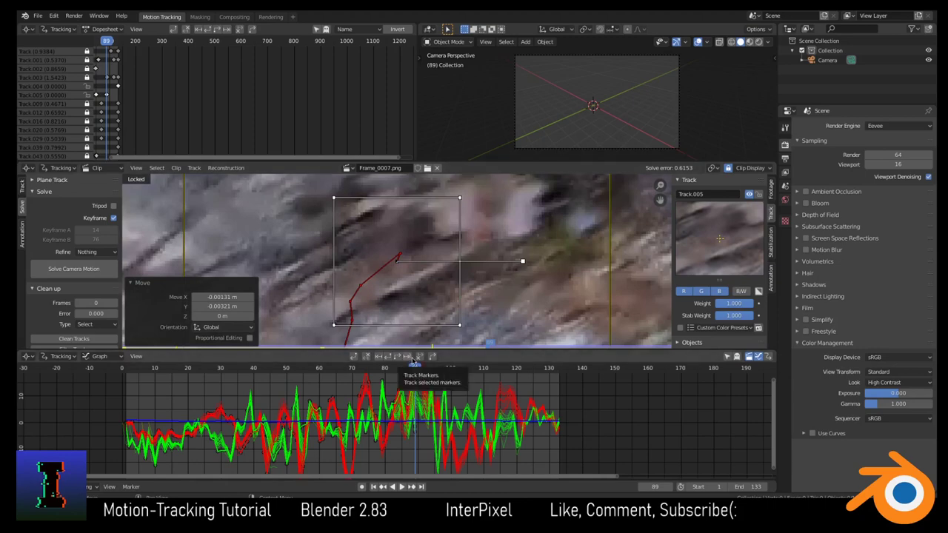
Step: Track the leaf marker forward from frame 89 to the clip's end at frame 133
left_click(414, 358)
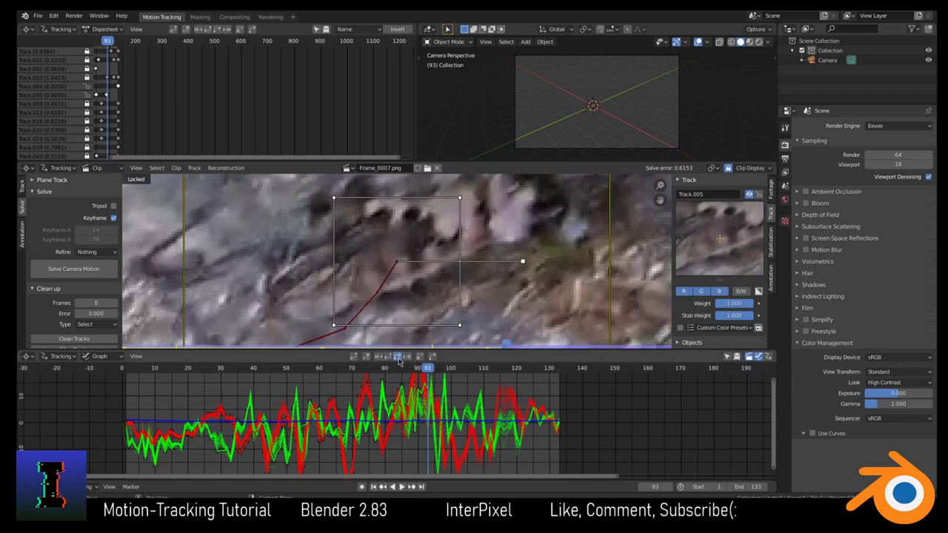
left_click(398, 357)
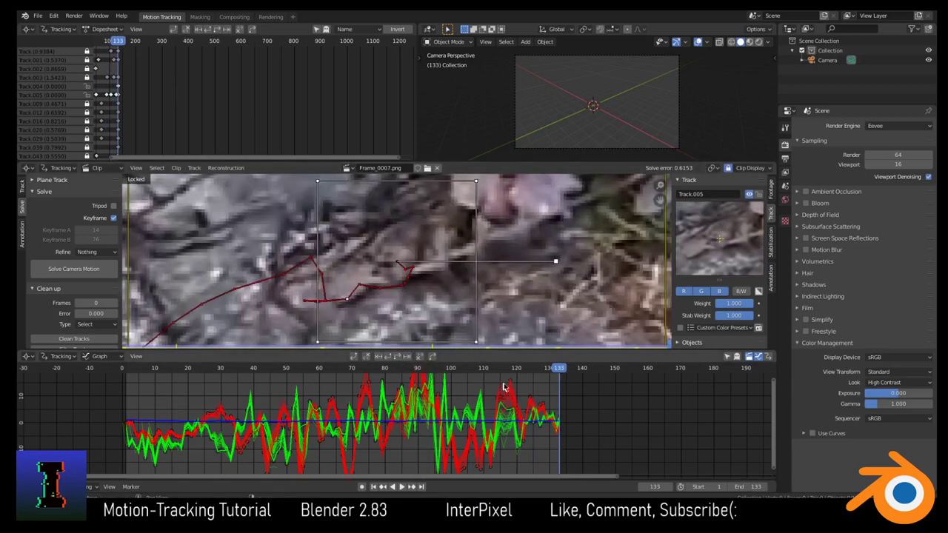
scroll(451, 271, "down", 5)
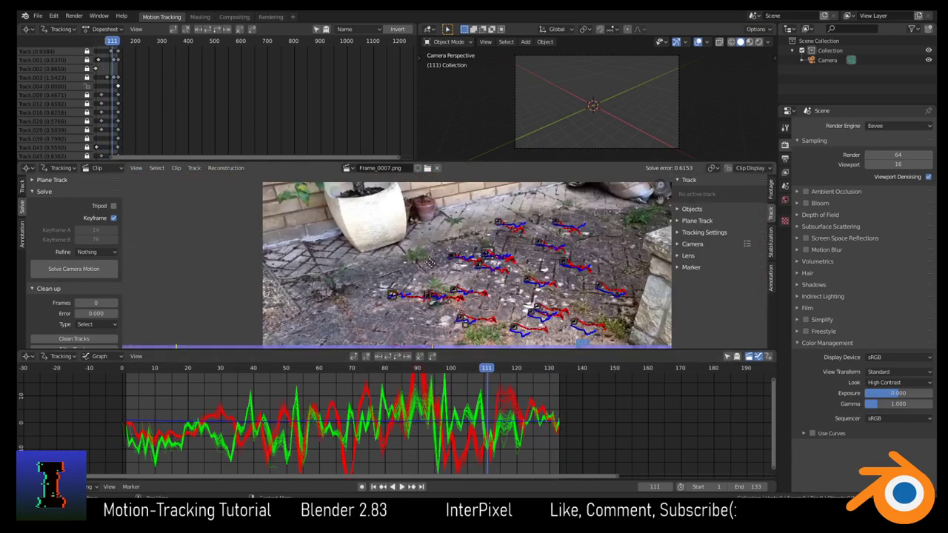
Step: Add a marker on a white spot in the middle of the paving at frame 111 and track it to frame 133
scroll(430, 262, "up", 1)
middle_click_drag(430, 263, 333, 226)
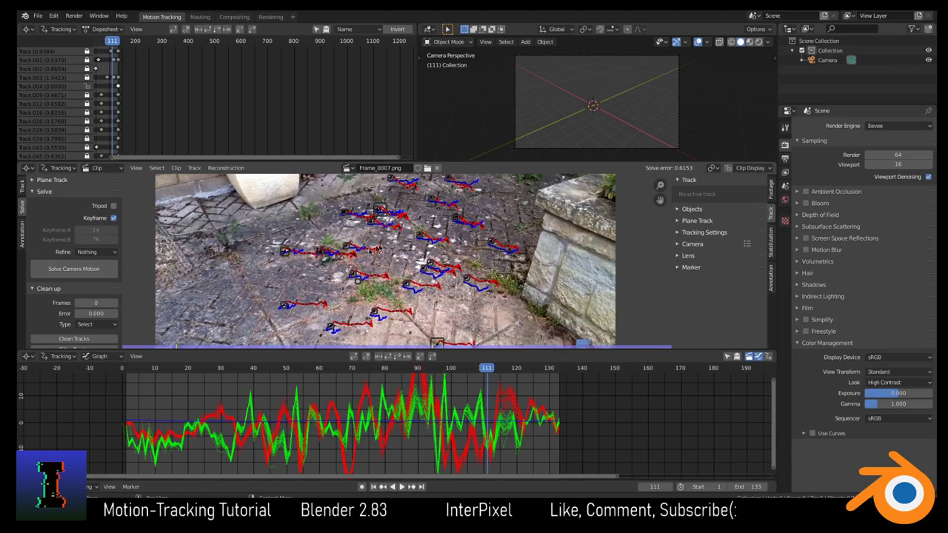
scroll(89, 274, "down", 5)
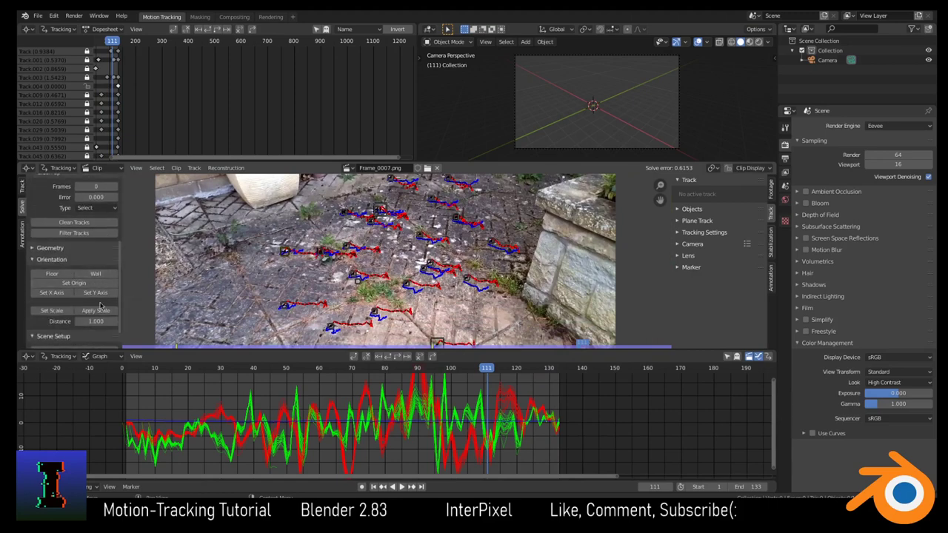
left_click(435, 265)
scroll(434, 264, "up", 6)
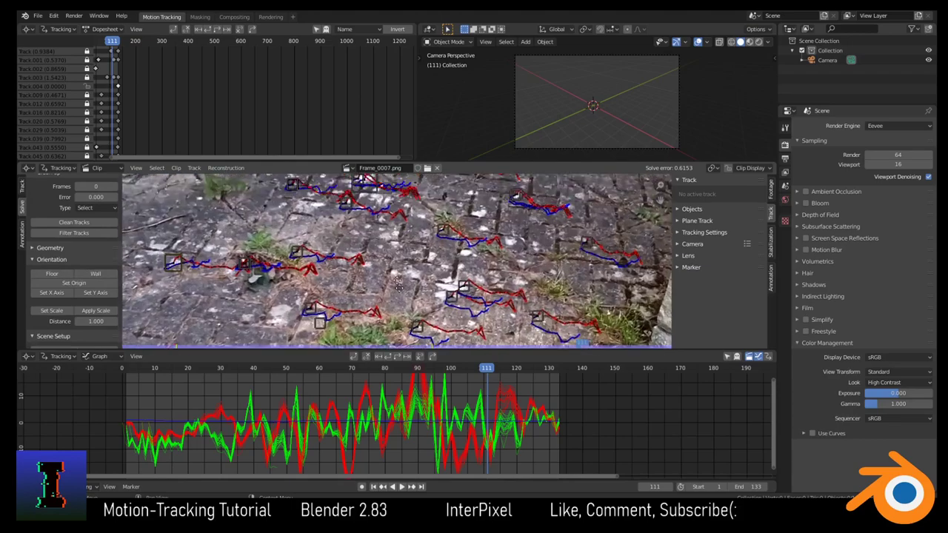
key("s")
left_click(436, 367)
left_click_drag(435, 368, 560, 372)
key("f")
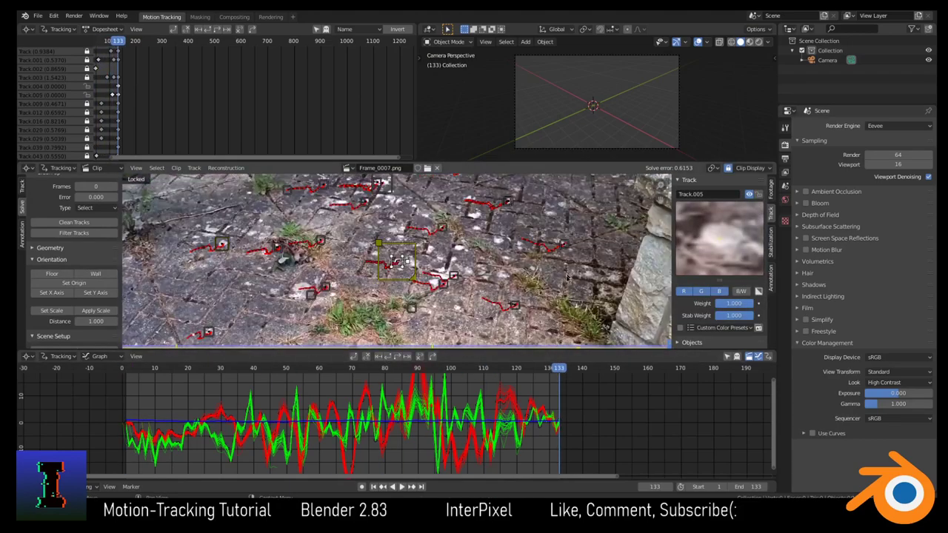
scroll(521, 272, "up", 2)
Step: Go back to frame 2 and solve the camera motion again with the white-spot track included
left_click_drag(561, 368, 89, 348)
left_click(22, 189)
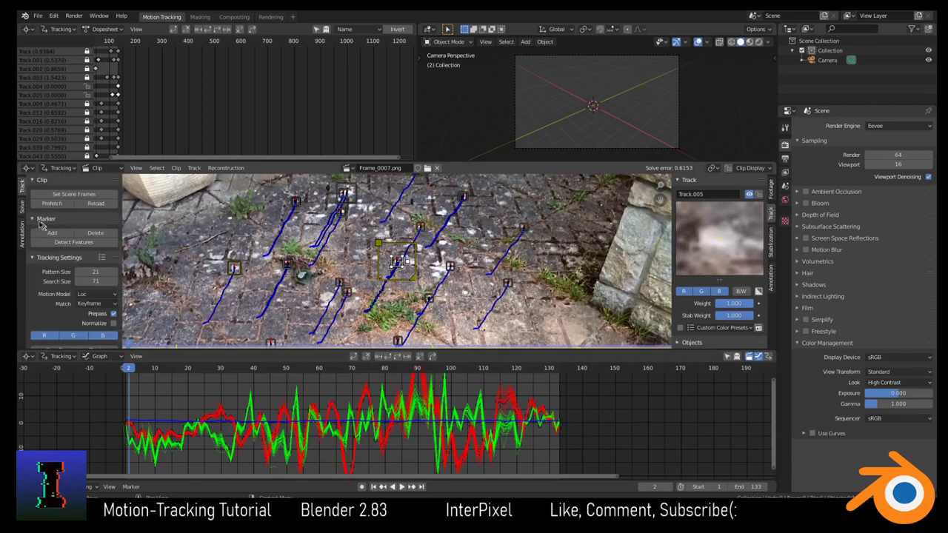
left_click(21, 211)
left_click(67, 269)
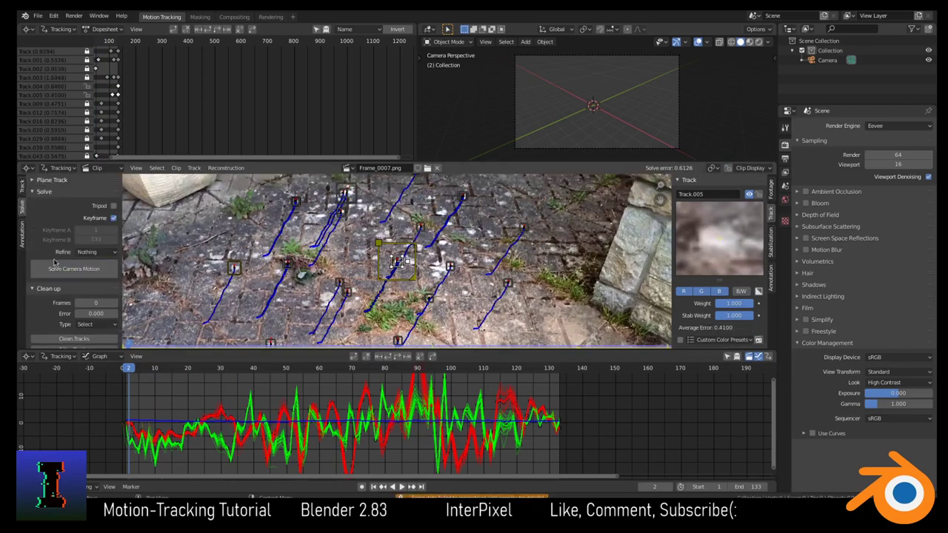
Step: Filter the tracks for problematic ones, remove those found and solve the camera motion again
scroll(67, 274, "down", 2)
left_click(73, 310)
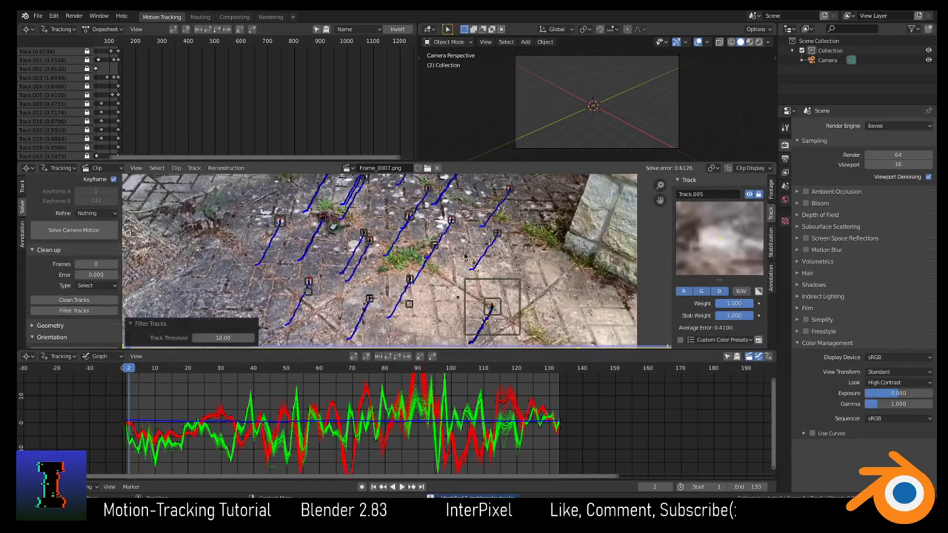
left_click(73, 229)
key("f")
scroll(393, 240, "up", 1)
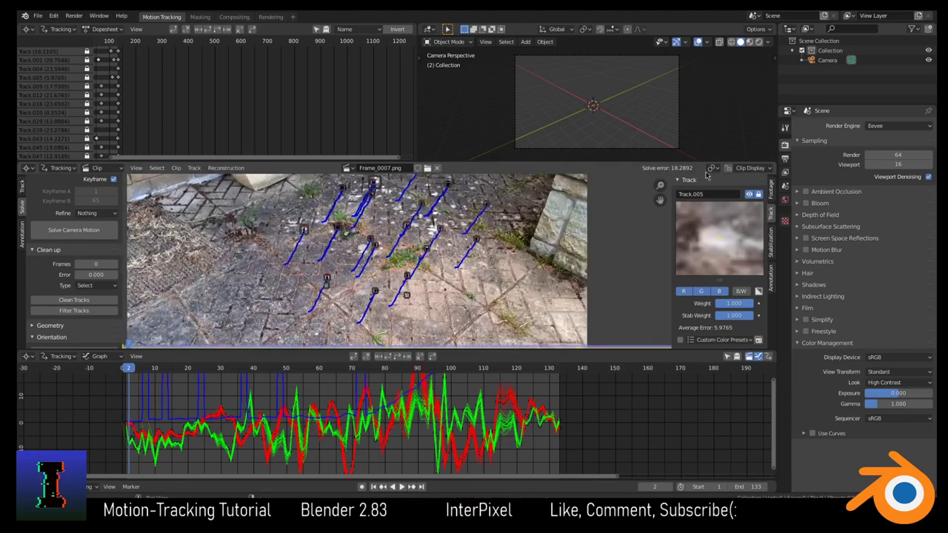
Step: Inspect the solve error curve in the graph over the whole clip
scroll(406, 283, "up", 3)
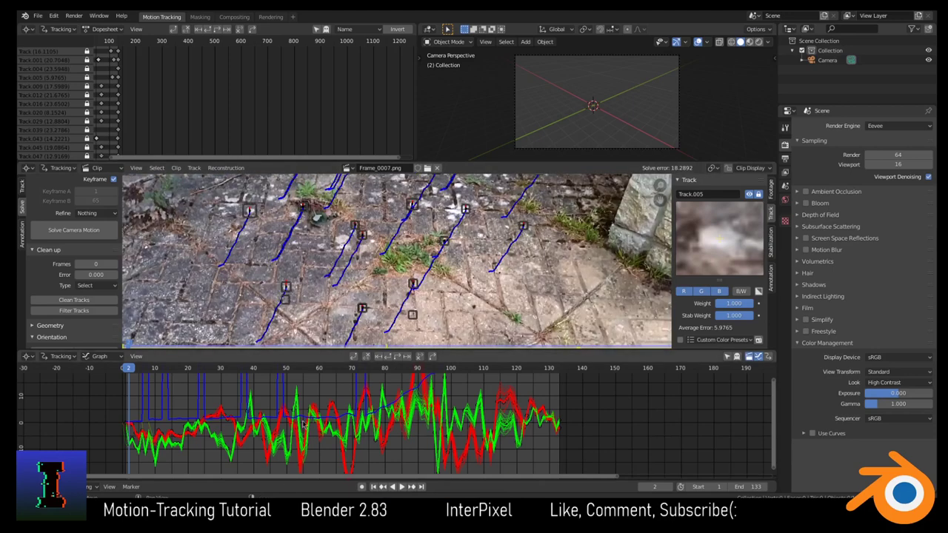
middle_click_drag(302, 425, 318, 478)
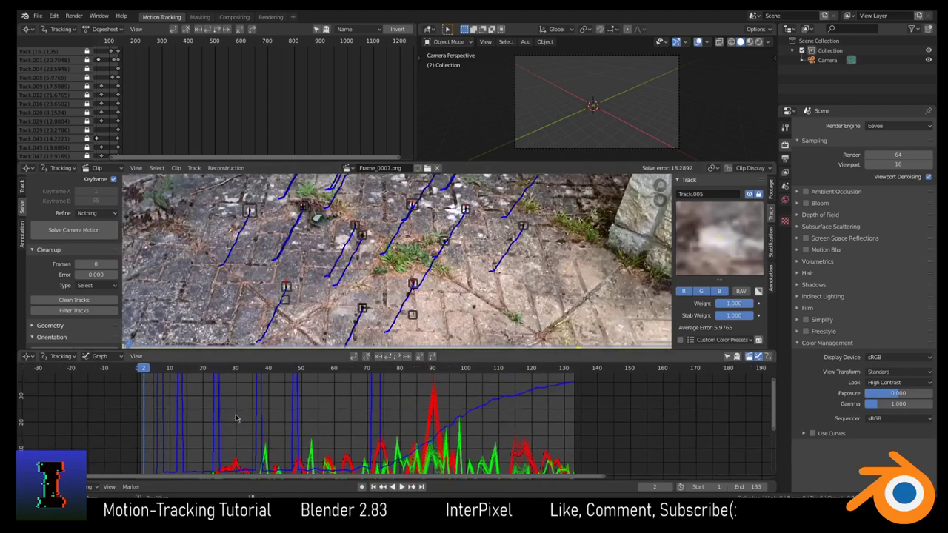
scroll(235, 418, "down", 2)
middle_click_drag(358, 415, 379, 352)
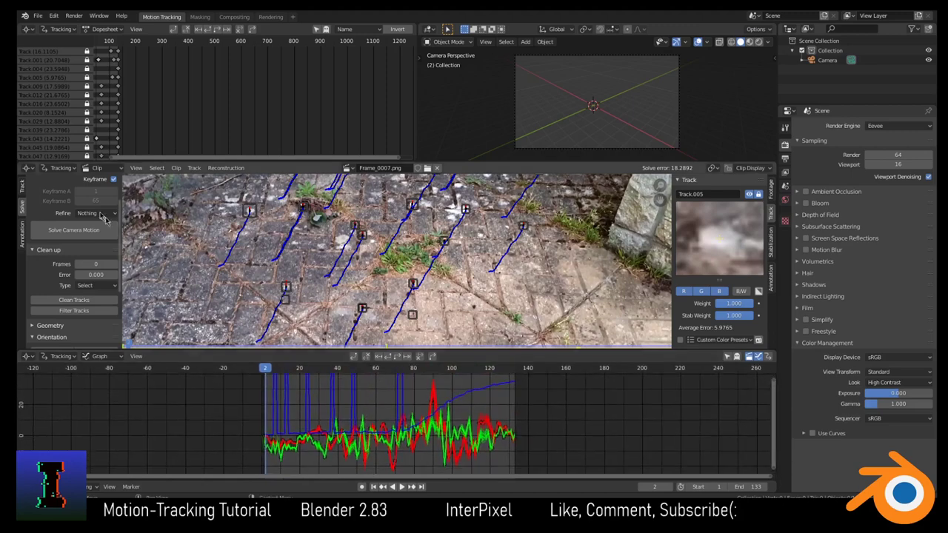
Step: Solve the camera motion from the tracked markers and check their paths over the clip
left_click(74, 231)
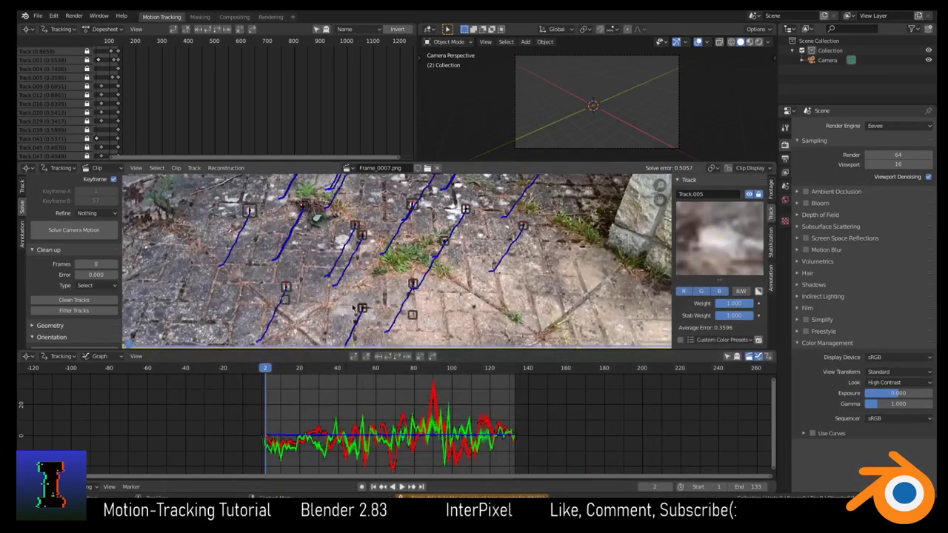
scroll(354, 307, "down", 3)
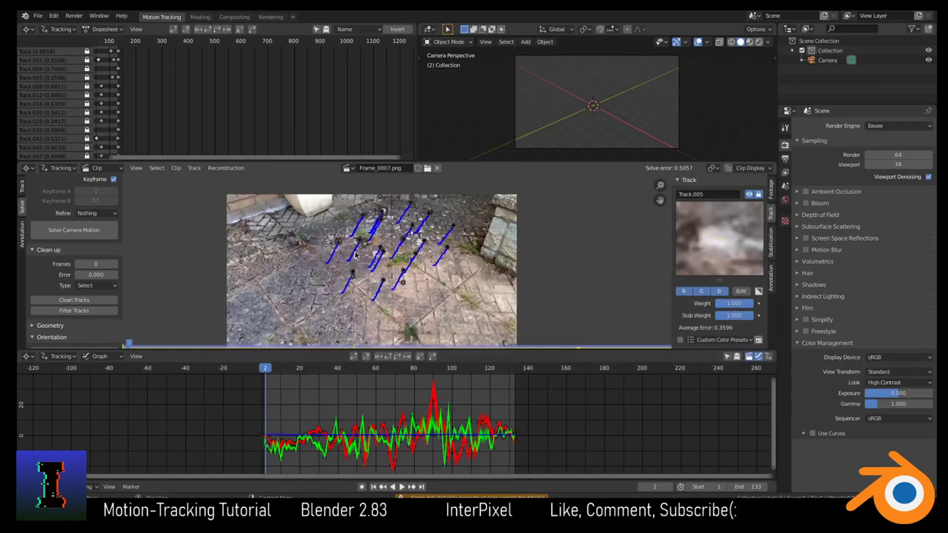
scroll(356, 254, "up", 1)
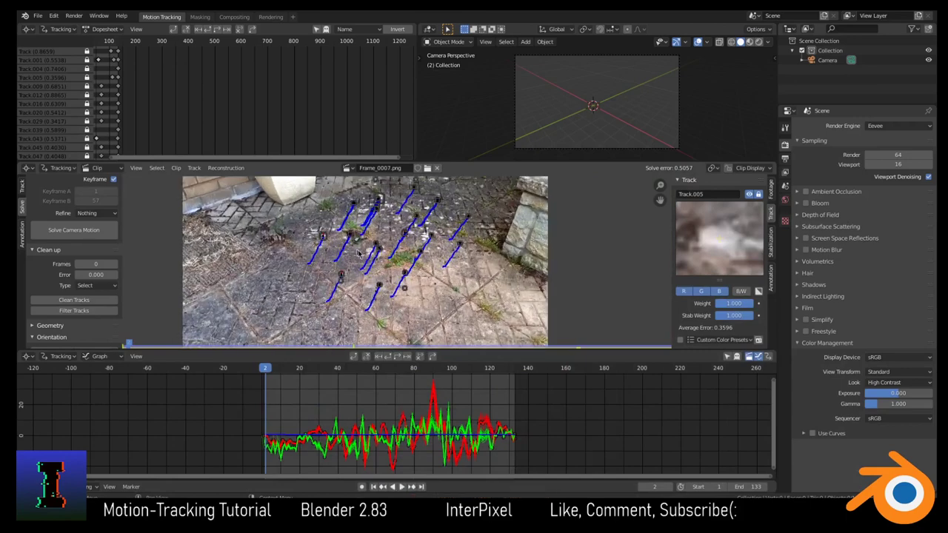
scroll(359, 253, "down", 2)
scroll(362, 253, "up", 2)
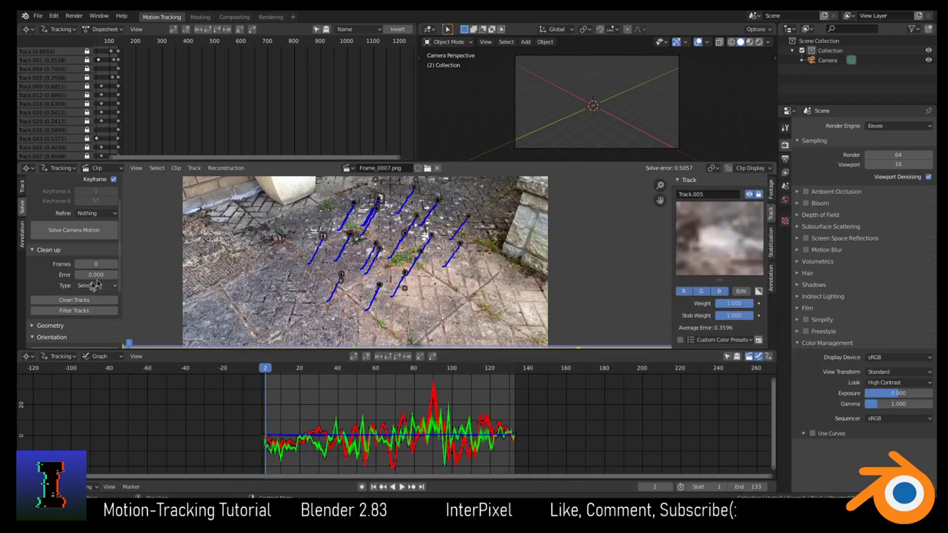
Step: Set the tracked clip as the camera background in the 3D viewport
scroll(110, 287, "down", 2)
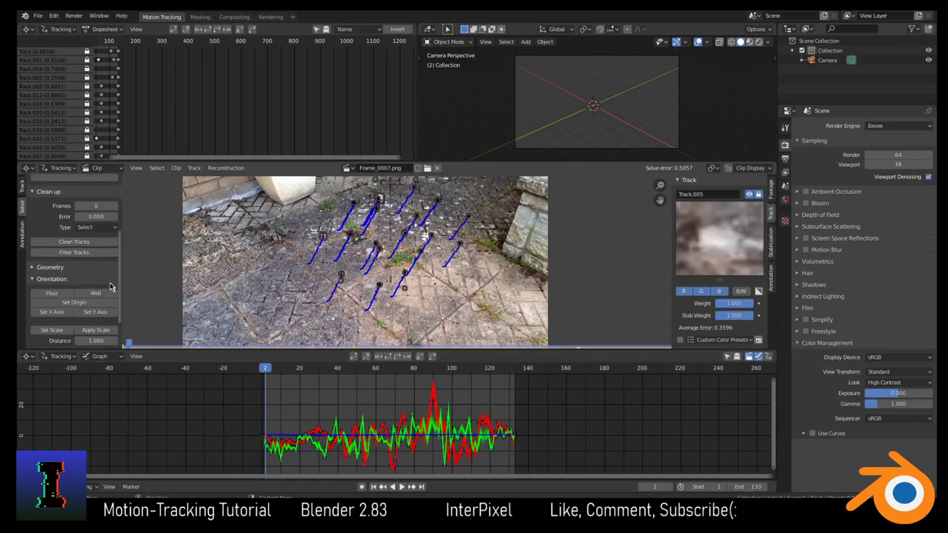
scroll(78, 252, "down", 2)
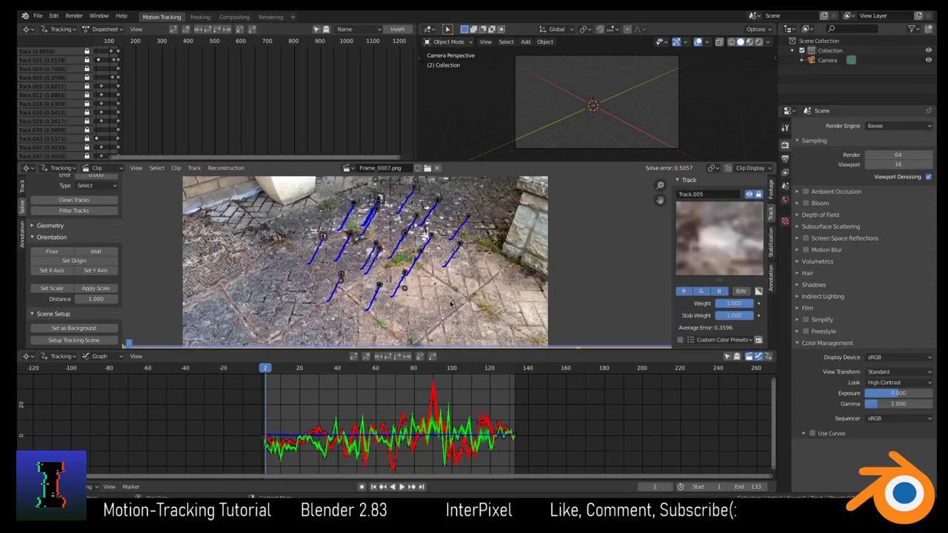
scroll(451, 304, "down", 2)
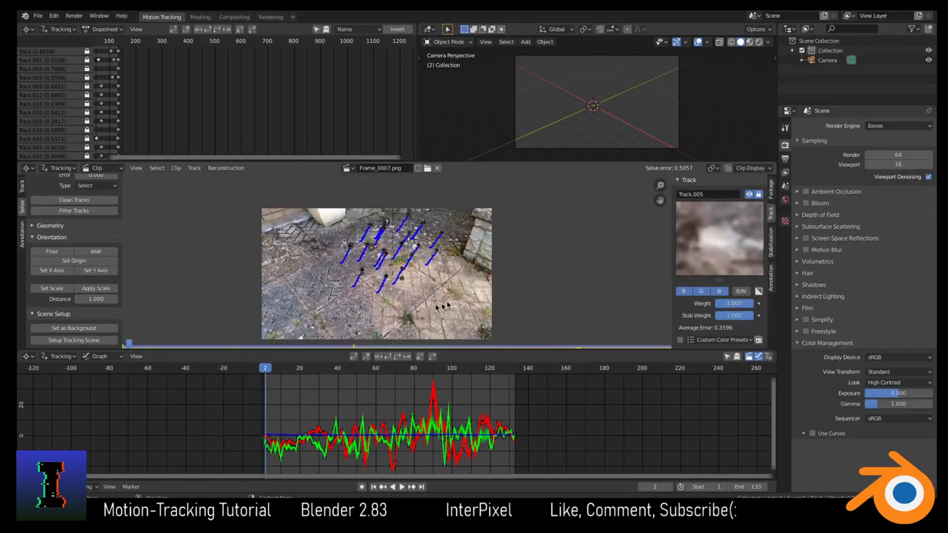
left_click(106, 331)
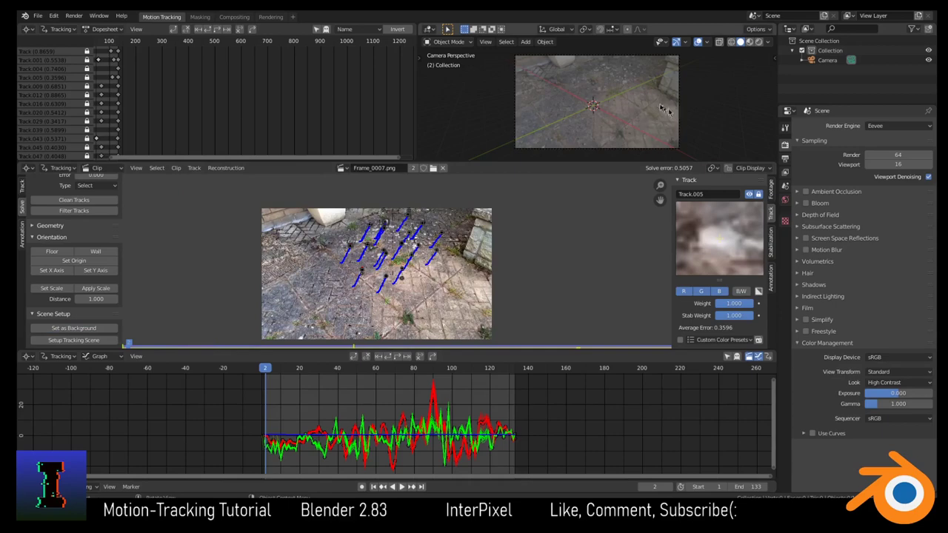
scroll(670, 100, "up", 3)
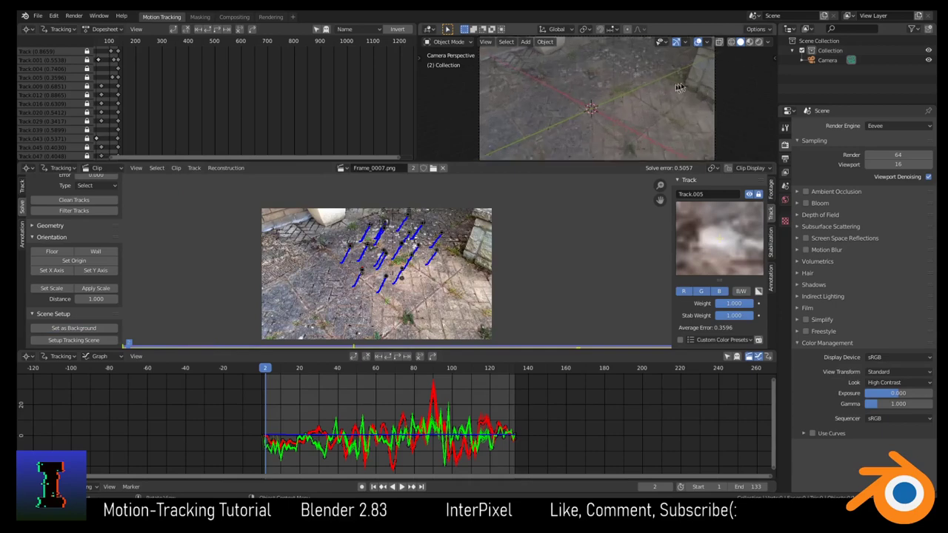
Step: Set up the tracking scene from the solved camera
scroll(680, 88, "down", 2)
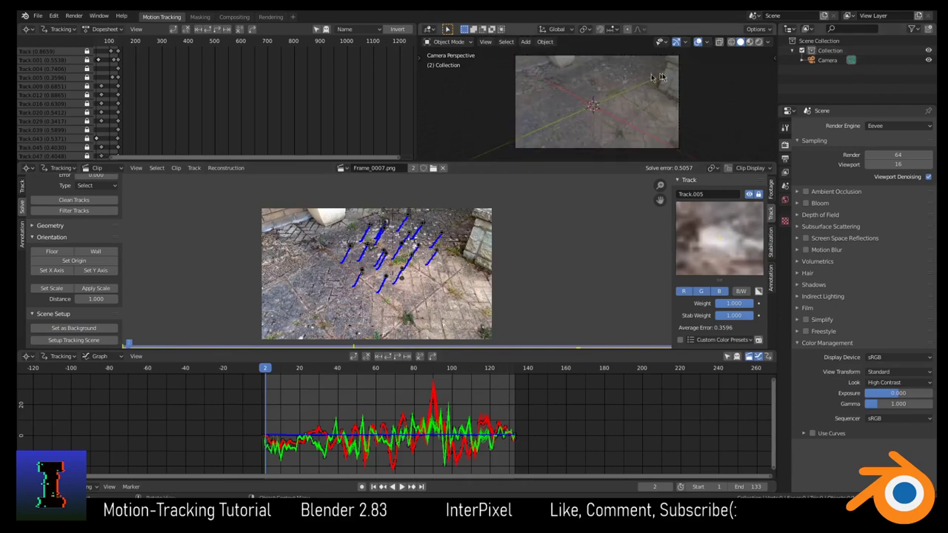
left_click(74, 340)
scroll(680, 90, "up", 1)
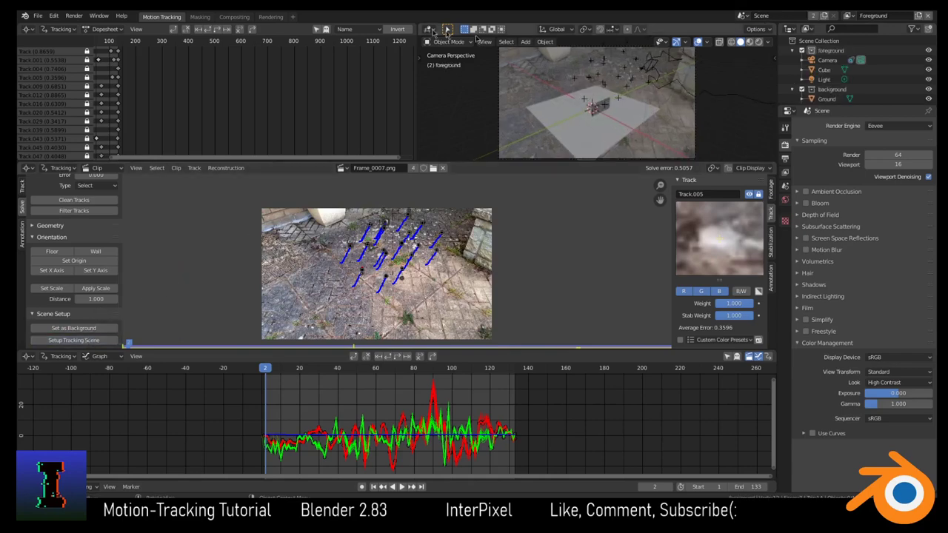
Step: Add a General Layout workspace, view the scene through the camera and from an orbited angle, and select the cube
left_click(293, 17)
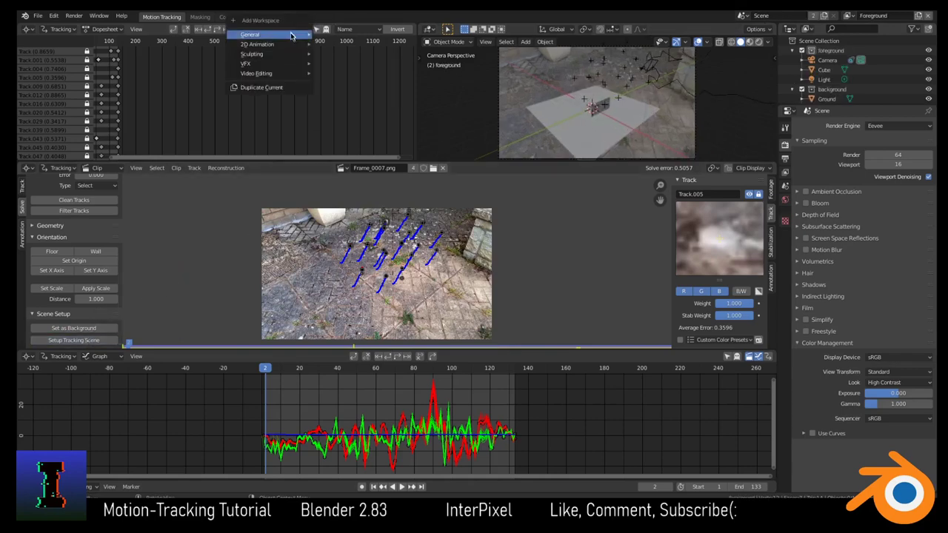
mouse_move(292, 35)
left_click(349, 53)
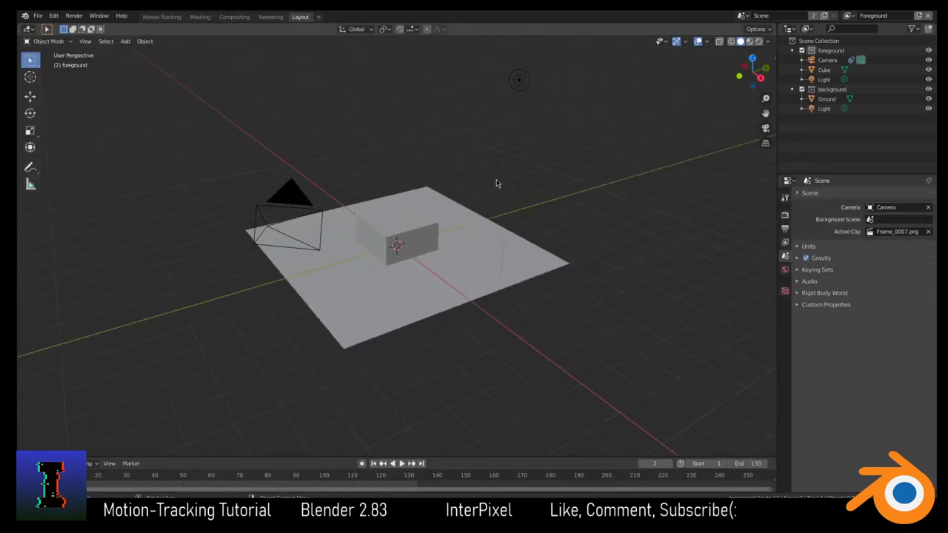
key("KP_0")
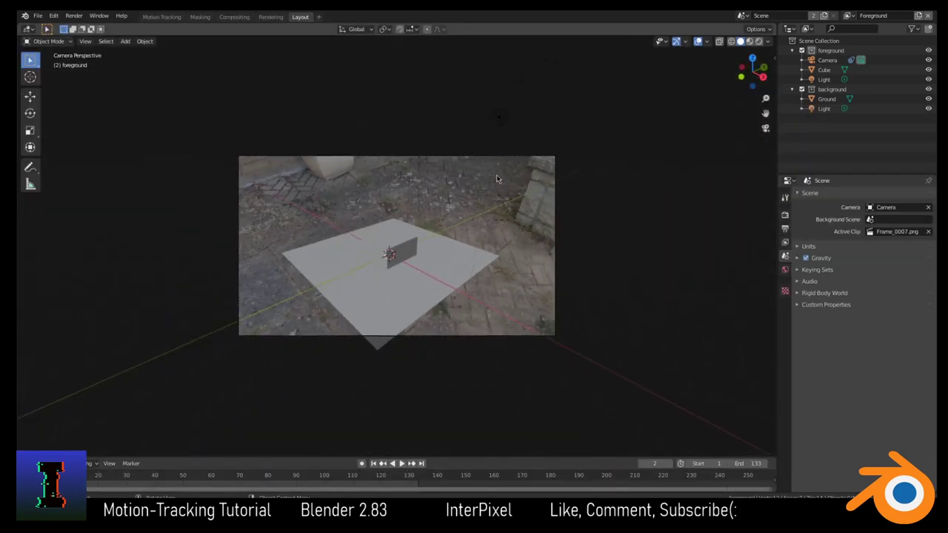
middle_click_drag(540, 273, 356, 151)
left_click(456, 250)
scroll(457, 250, "down", 3)
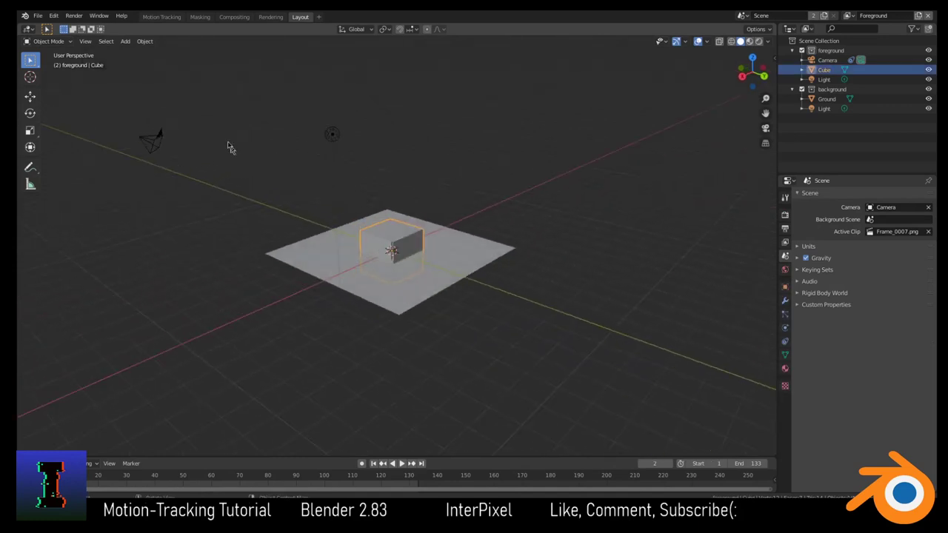
Step: Return to the Motion Tracking workspace, select the reconstructed track point just beside the cube, and compare it with its marker on the clip
left_click(161, 17)
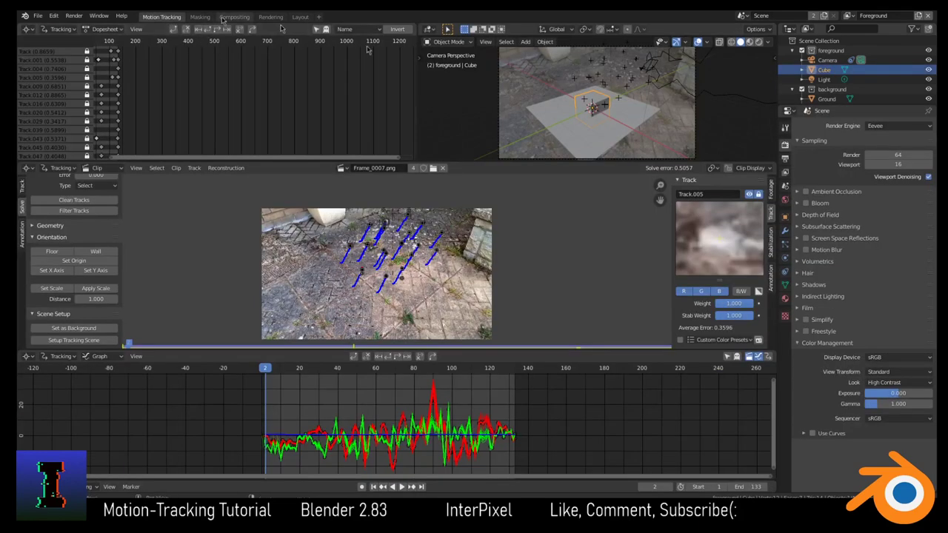
scroll(654, 104, "up", 2)
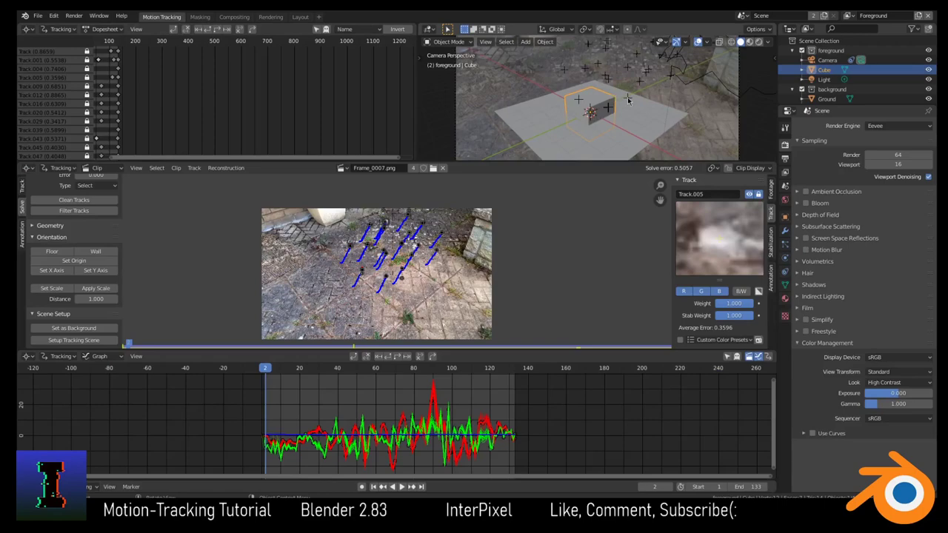
left_click(624, 107)
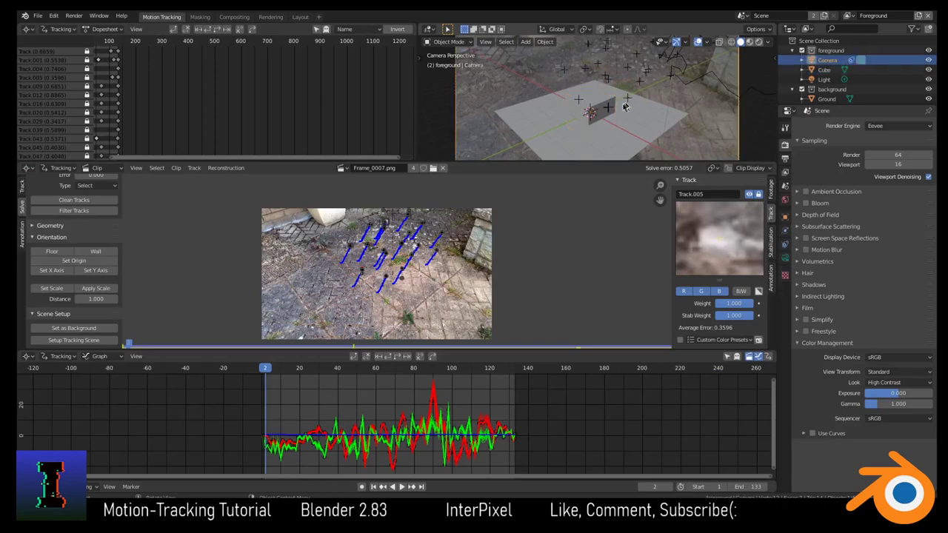
scroll(439, 286, "up", 4)
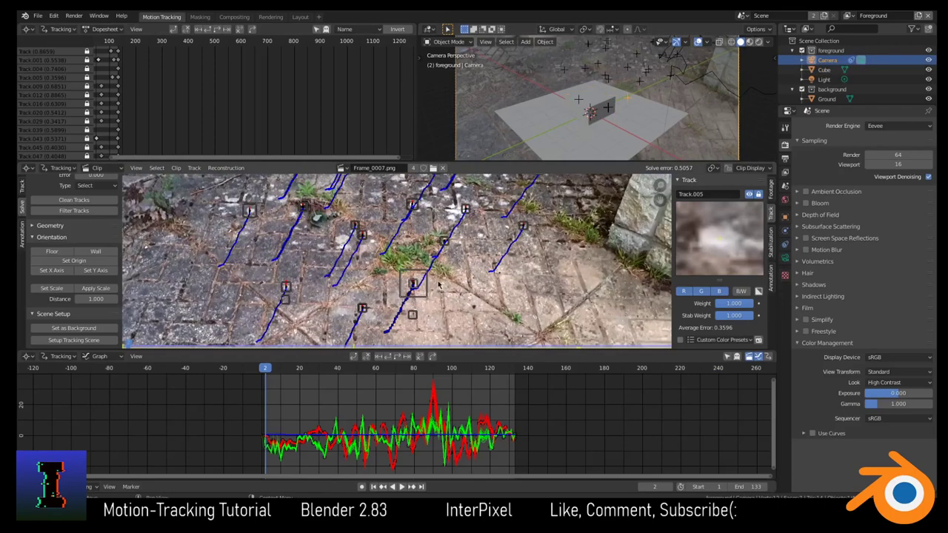
scroll(439, 286, "down", 4)
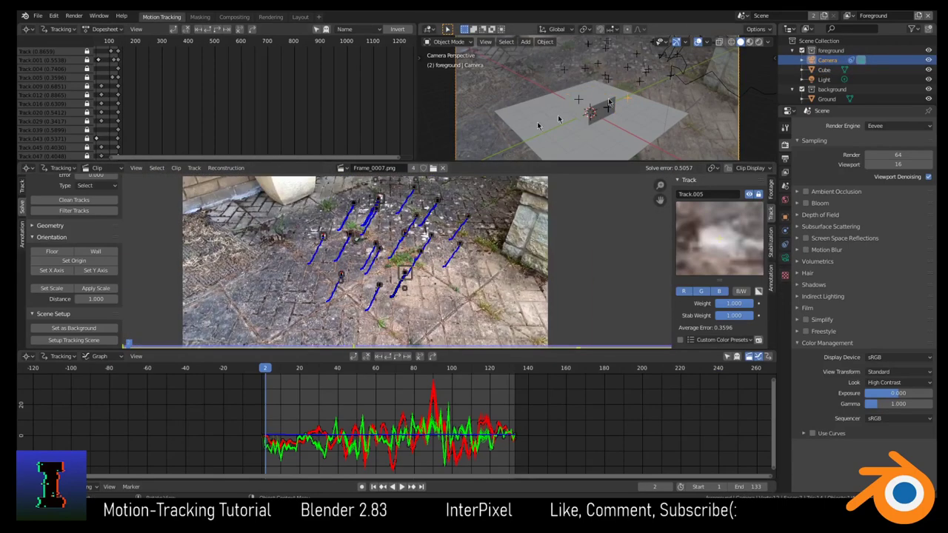
scroll(437, 291, "up", 3)
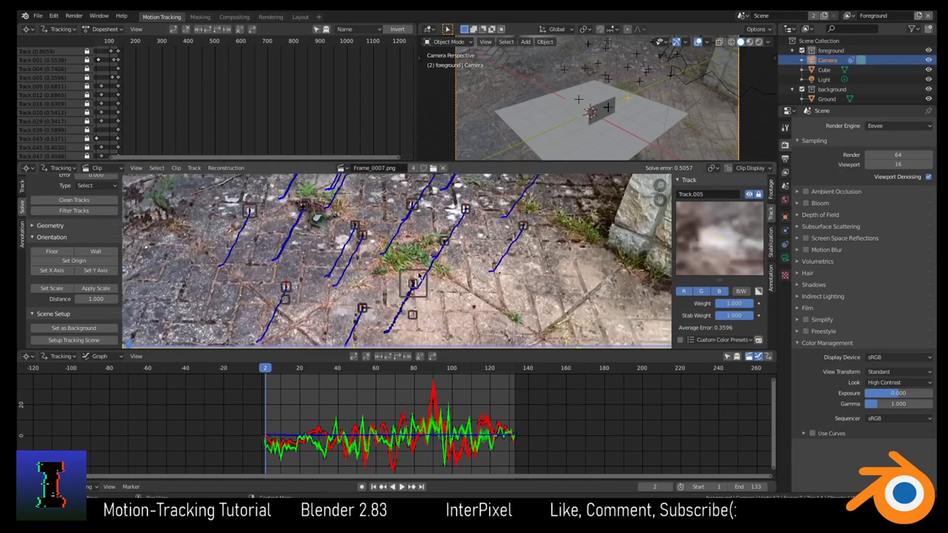
scroll(494, 227, "down", 3)
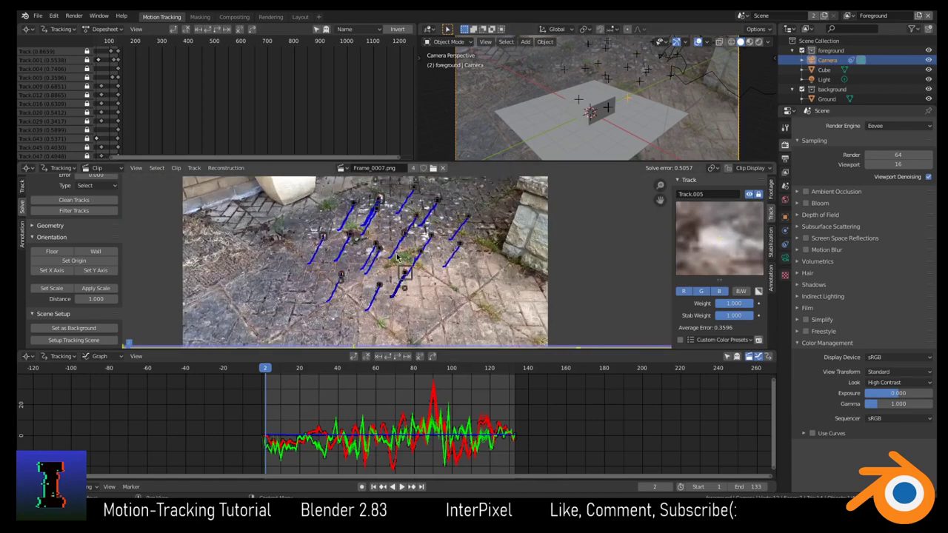
Step: Select the Track.020 marker beside the grass patch on the clip
scroll(397, 256, "up", 3)
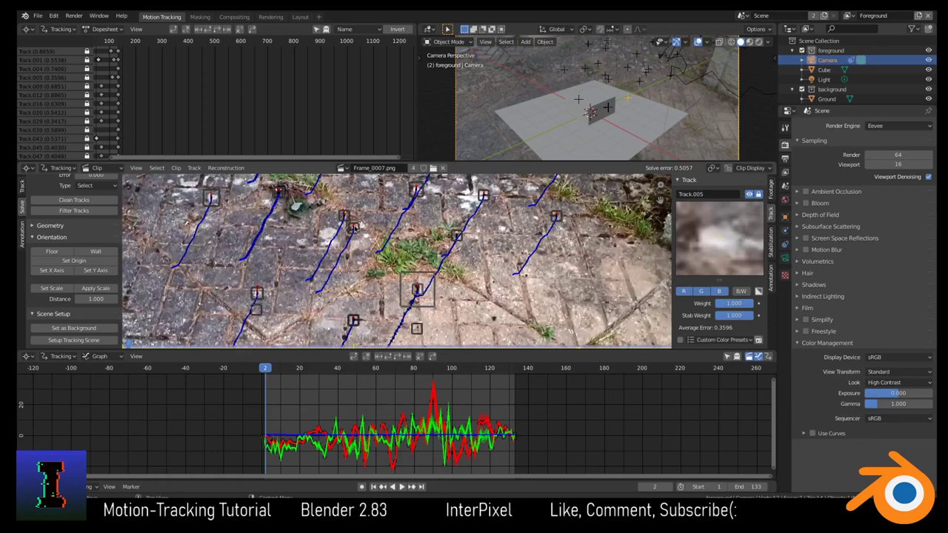
left_click(354, 230)
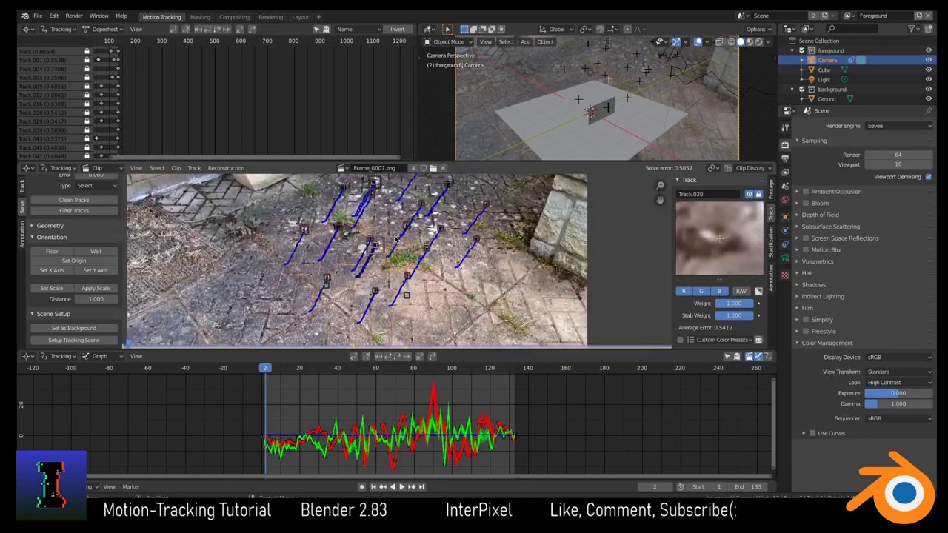
scroll(354, 230, "down", 3)
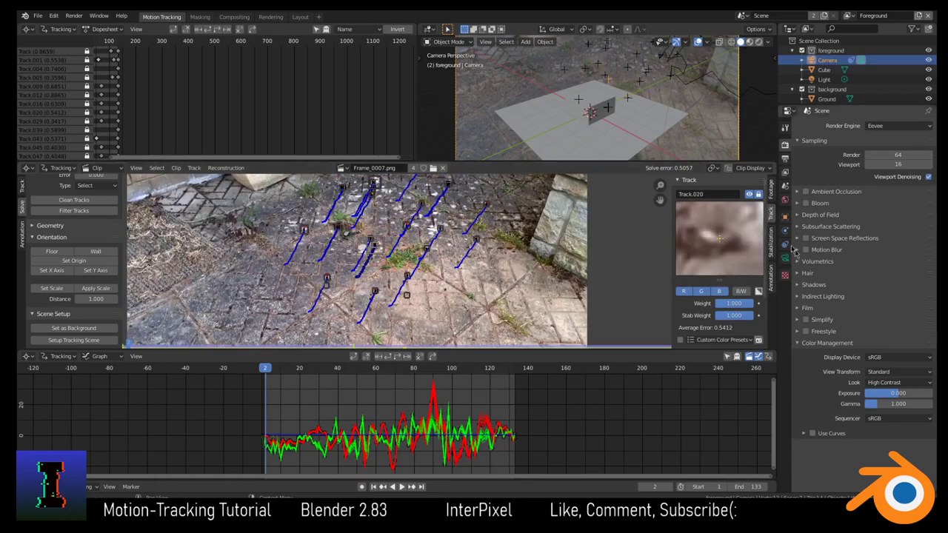
Step: Enable the marker Info display for the clip and examine the details under the selected marker
left_click(747, 169)
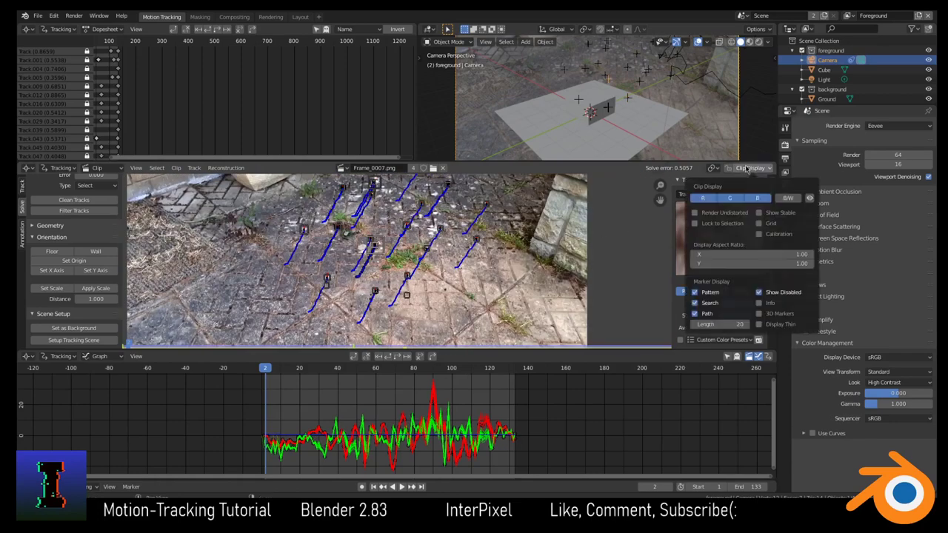
left_click(759, 304)
scroll(344, 224, "up", 4)
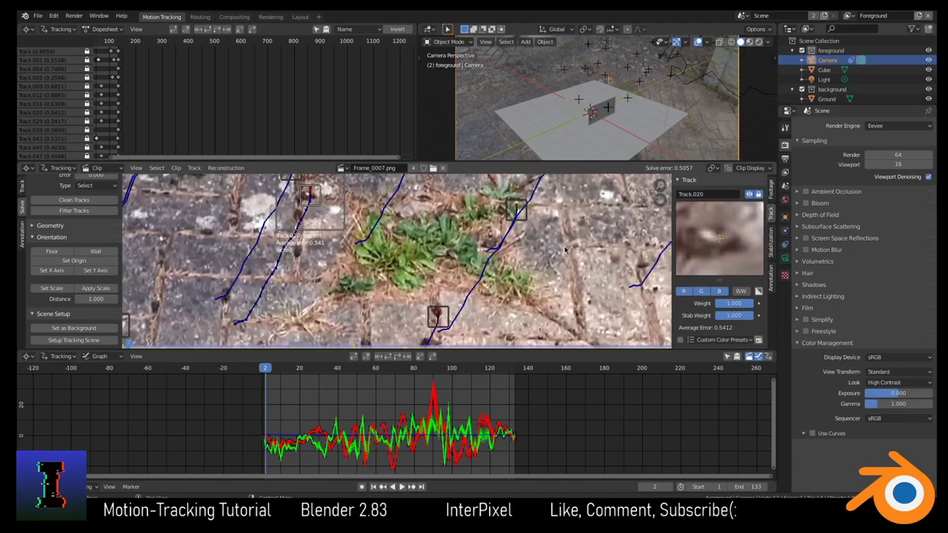
scroll(505, 287, "down", 4)
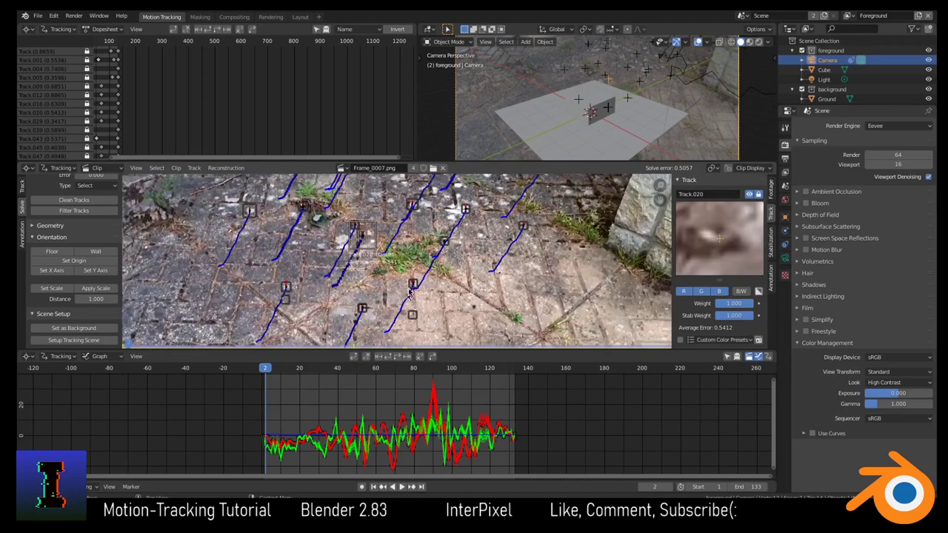
Step: Select the Track.009 marker just below the grass patch and examine its average error
left_click(412, 286)
scroll(412, 286, "up", 3)
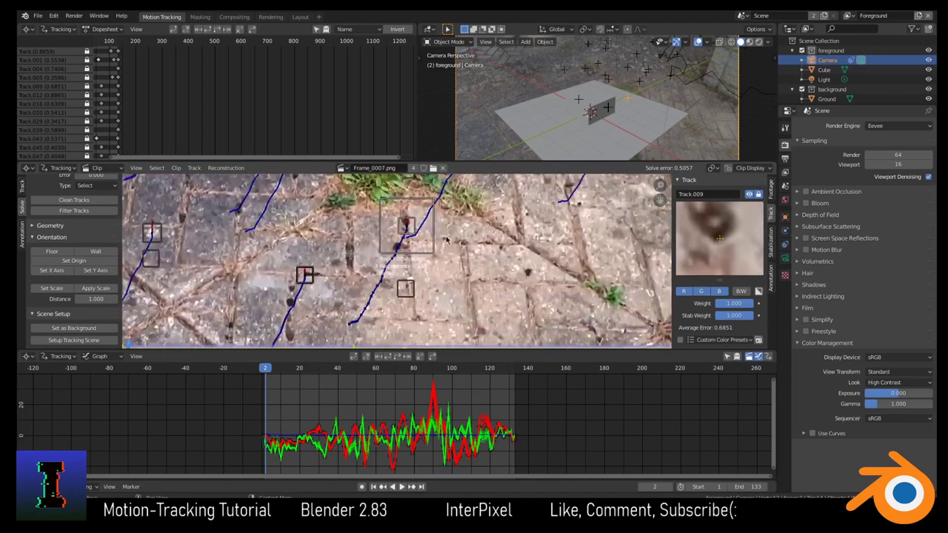
scroll(445, 240, "up", 3)
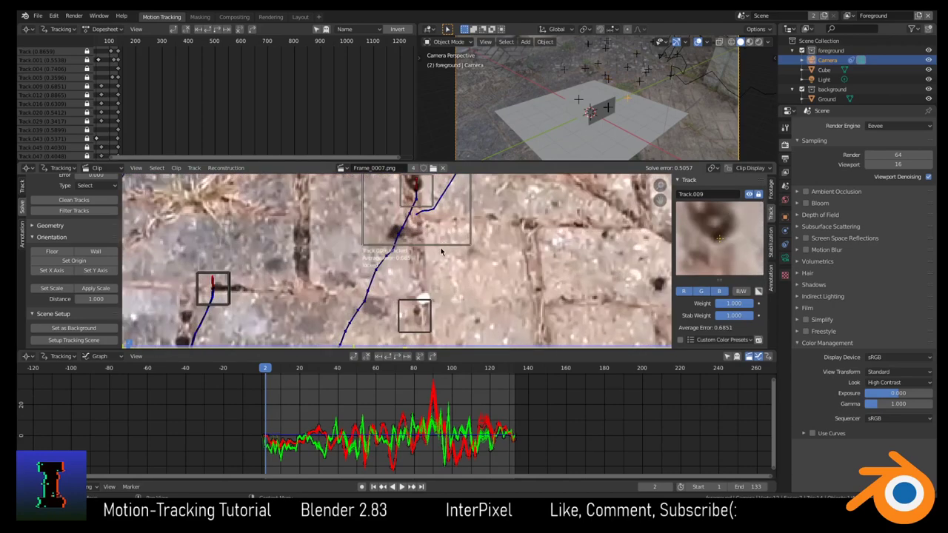
scroll(439, 252, "down", 3)
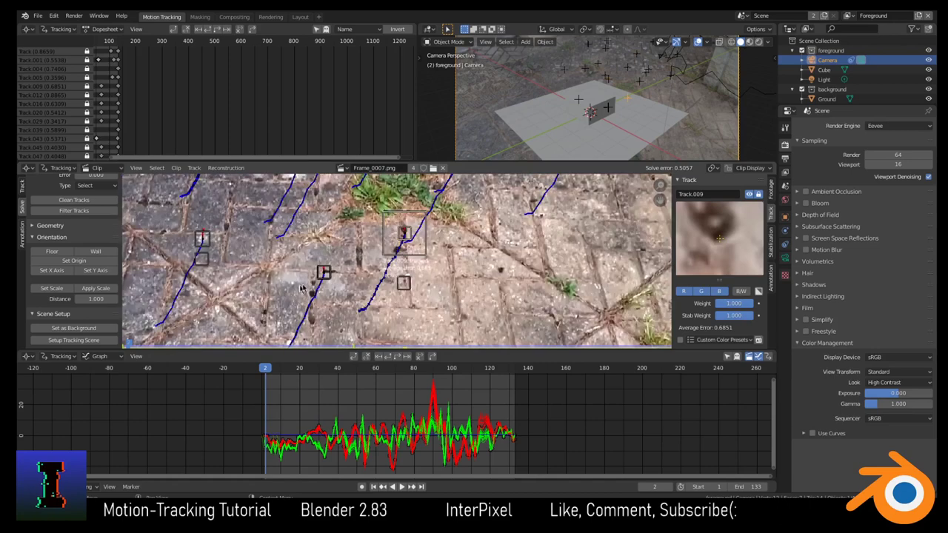
Step: Compare the average errors of the overlapping Track.016 and Track.039 markers by alternating between them, ending on Track.016
left_click(323, 272)
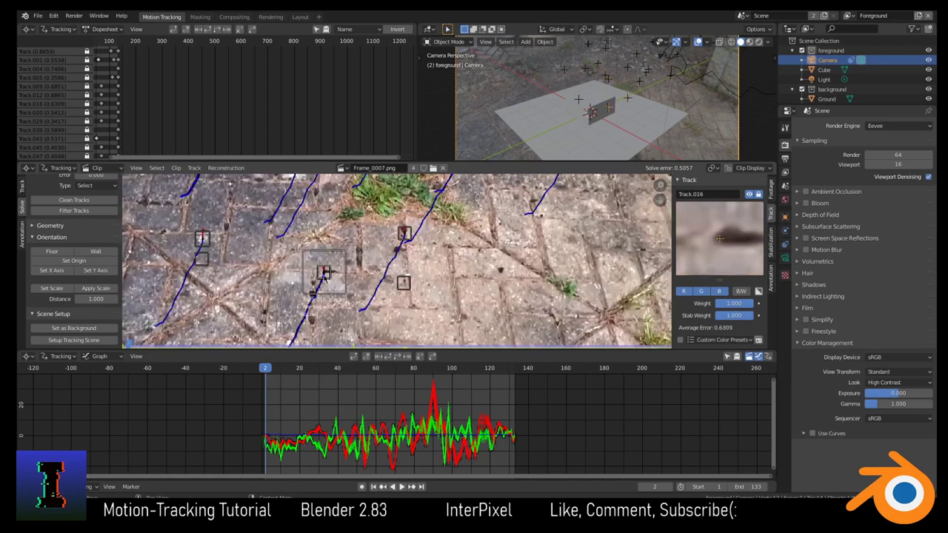
scroll(302, 252, "up", 3)
middle_click_drag(339, 267, 532, 247)
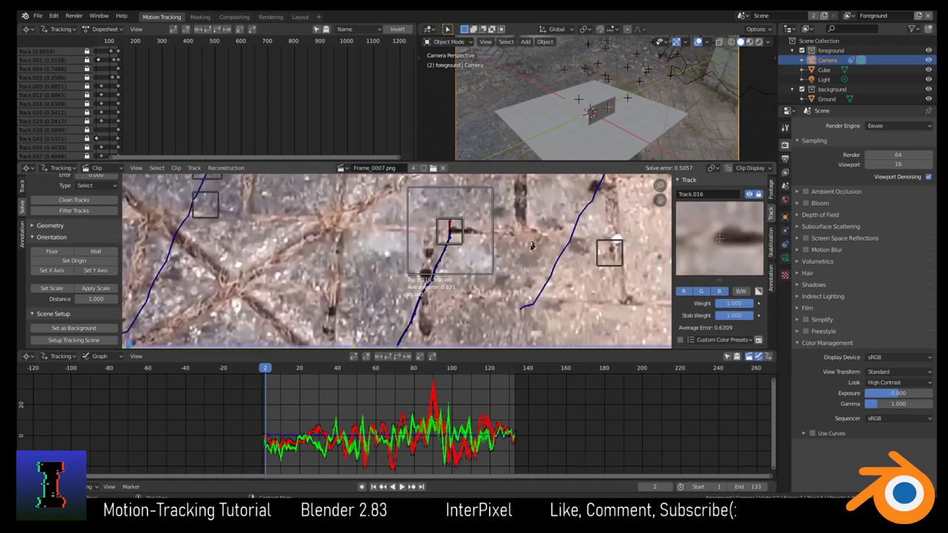
left_click(437, 243)
left_click(447, 241)
left_click(436, 244)
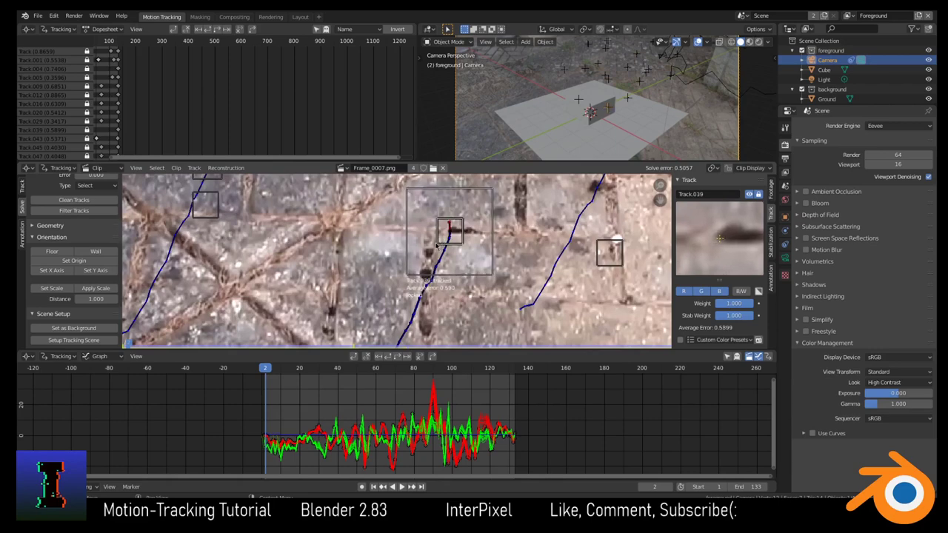
left_click(444, 243)
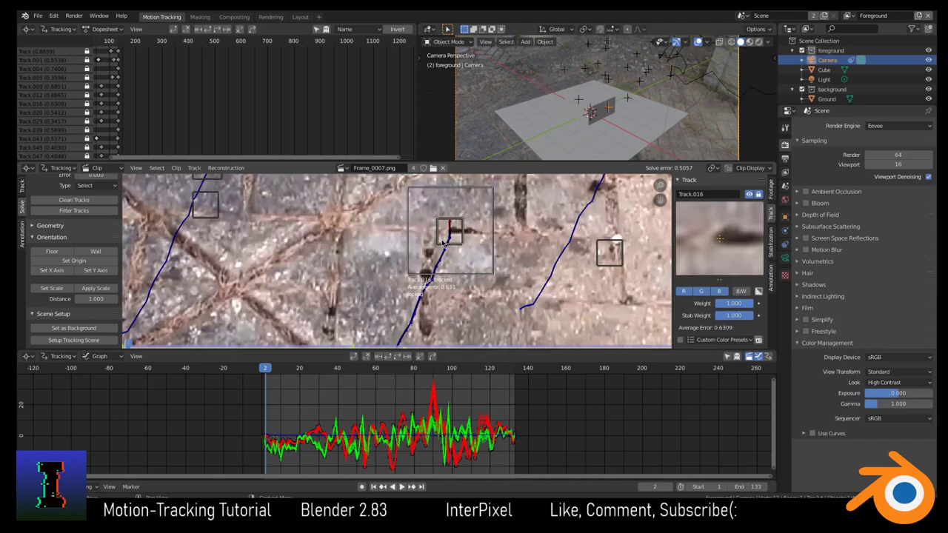
left_click(443, 243)
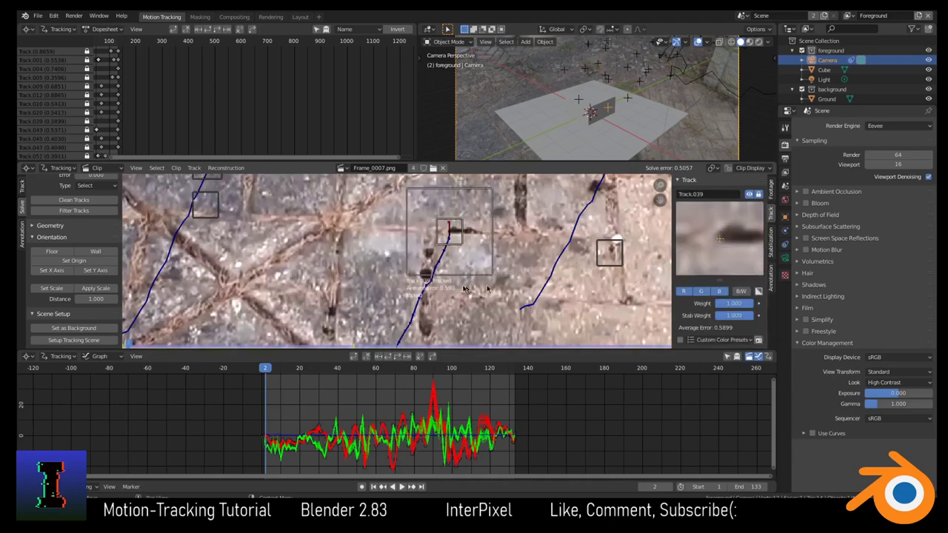
scroll(451, 230, "down", 6)
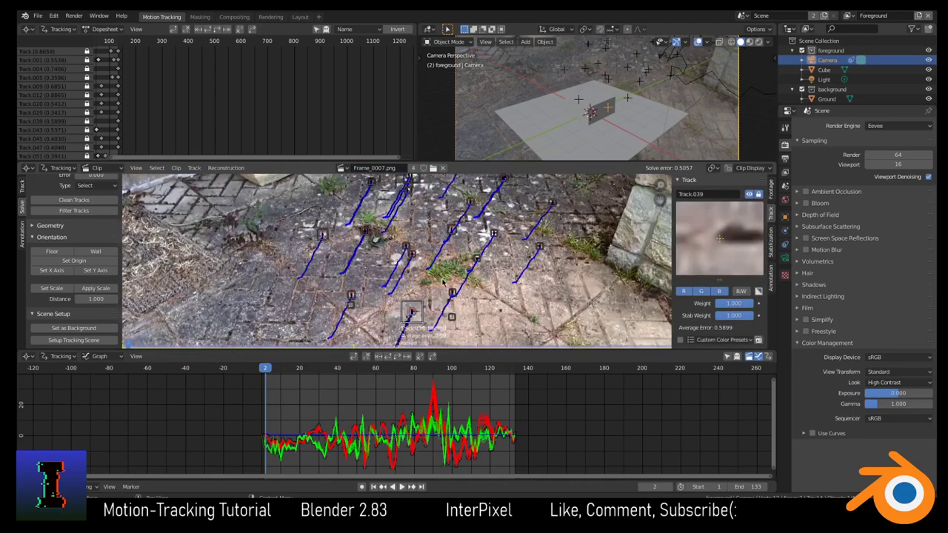
middle_click_drag(356, 176, 374, 213)
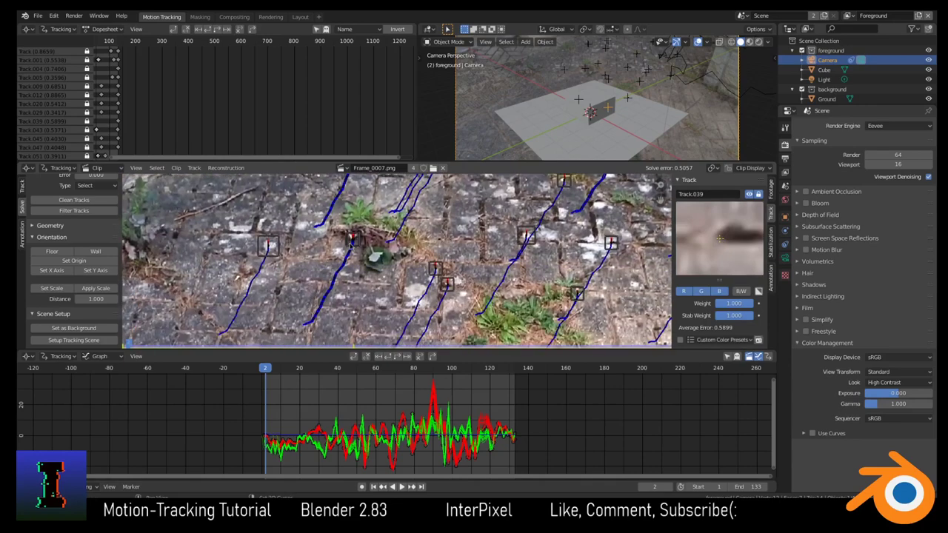
left_click(353, 241)
middle_click_drag(352, 244, 258, 272)
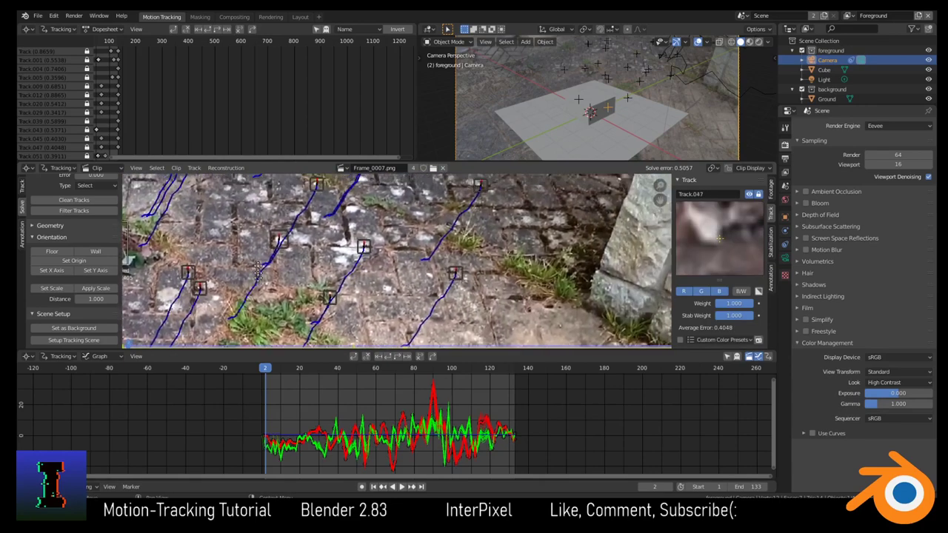
scroll(258, 271, "down", 3)
scroll(404, 263, "down", 2)
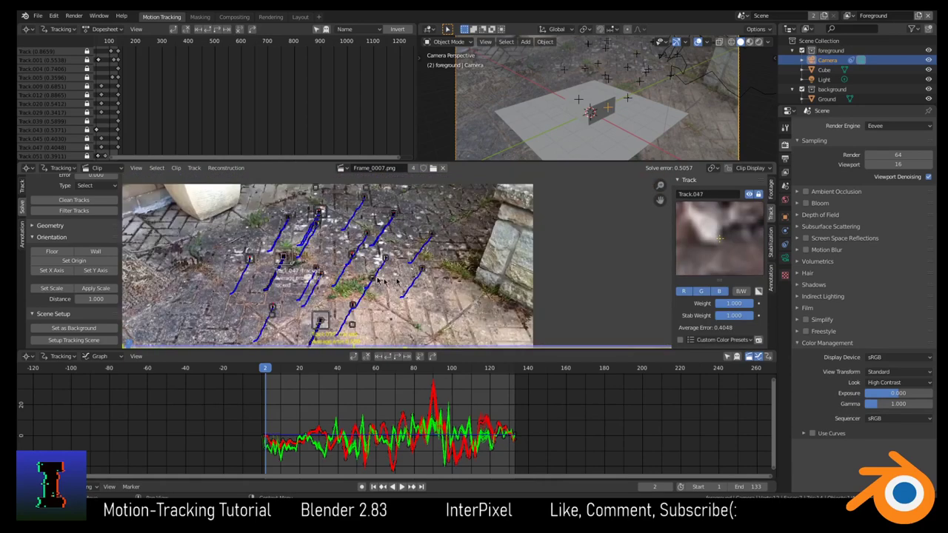
left_click(432, 237)
scroll(489, 257, "up", 4)
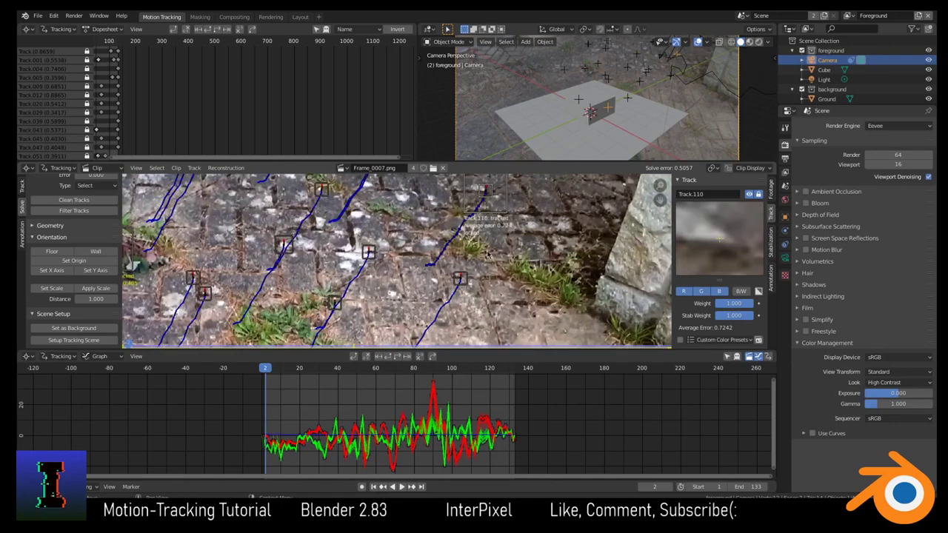
scroll(489, 254, "down", 4)
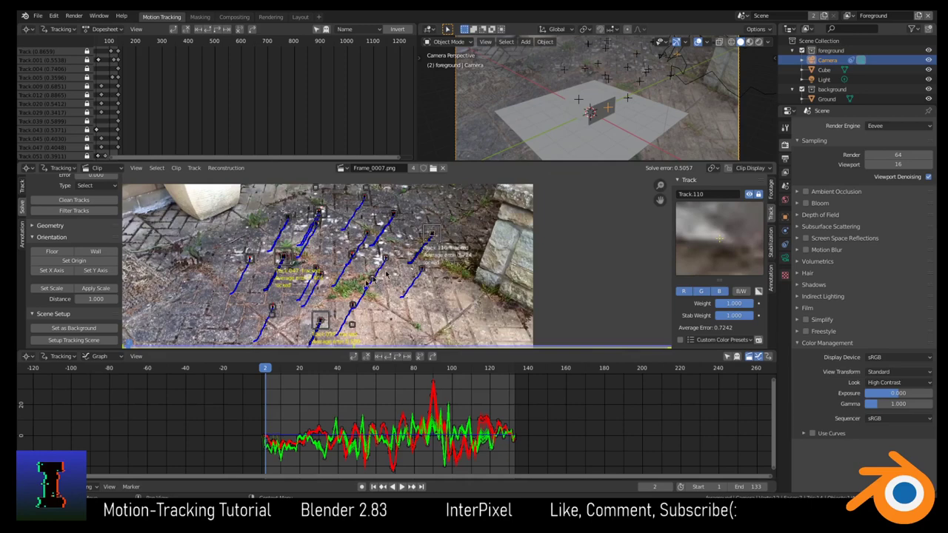
Step: Select the Track.039, Track.047 and Track.029 markers together and set them as the scene's floor plane
left_click(319, 321)
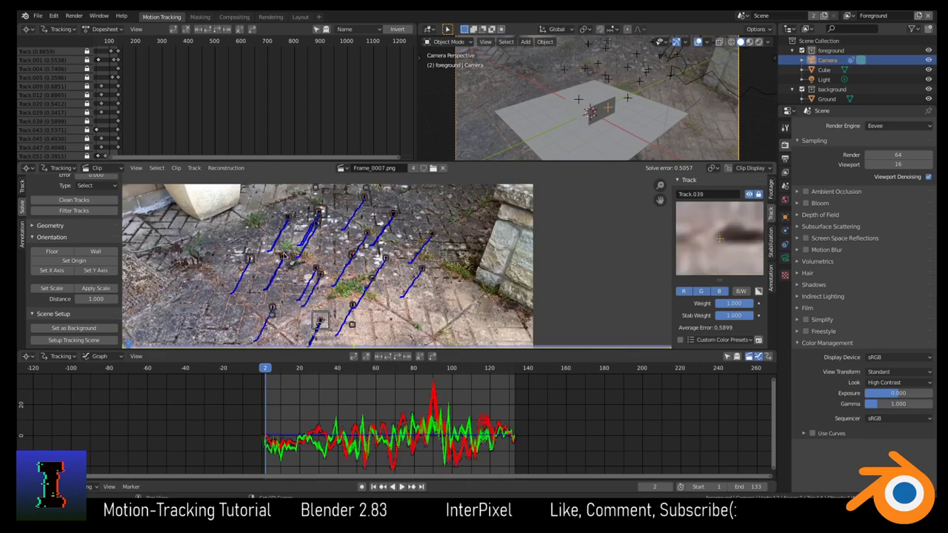
left_click(284, 257)
left_click(388, 258)
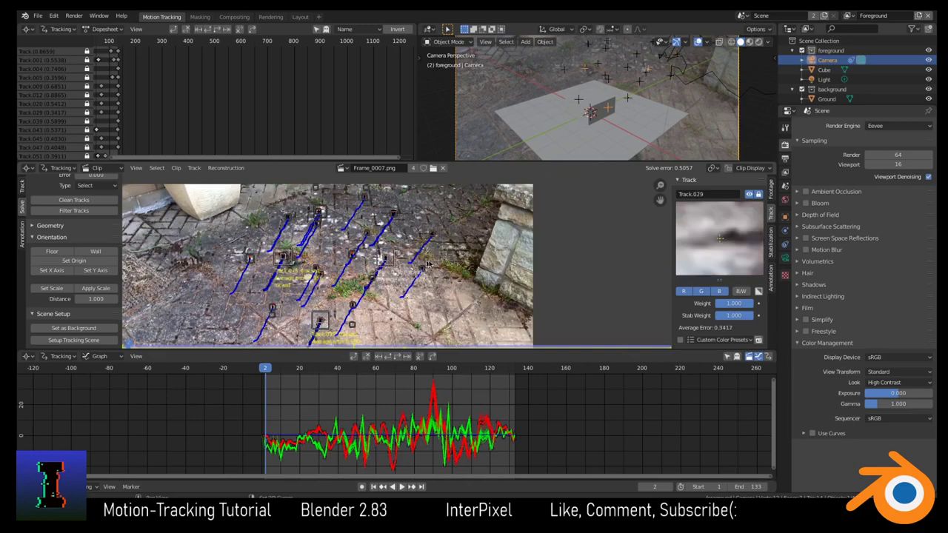
scroll(430, 265, "up", 5)
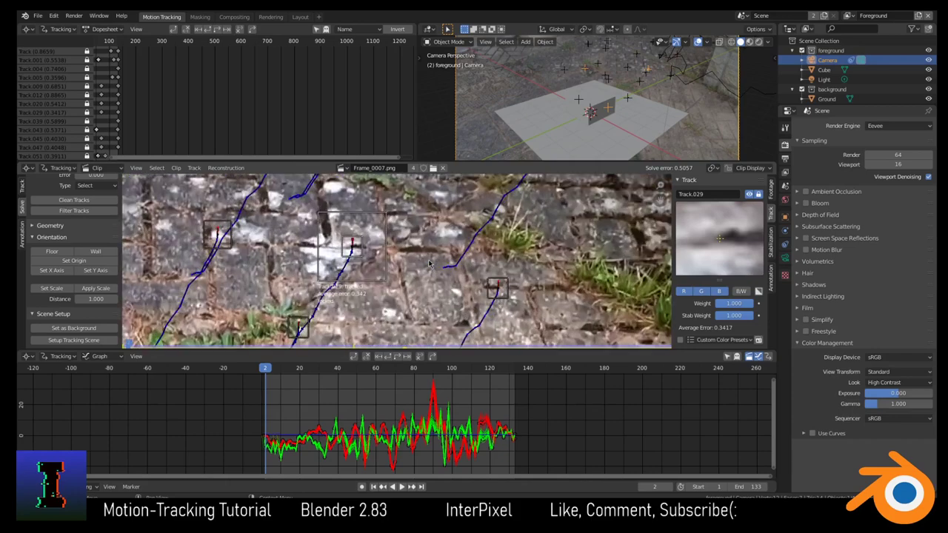
scroll(429, 265, "down", 5)
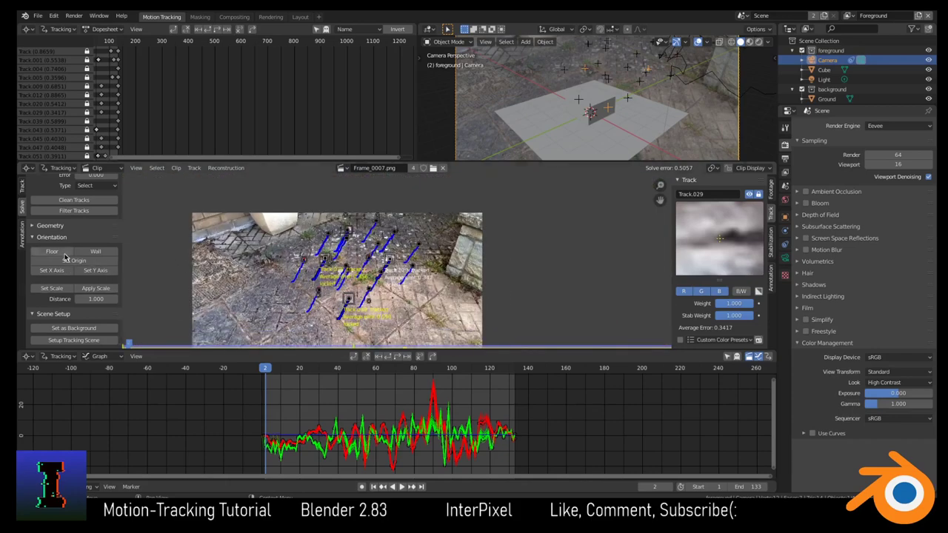
left_click(64, 254)
scroll(670, 111, "down", 3)
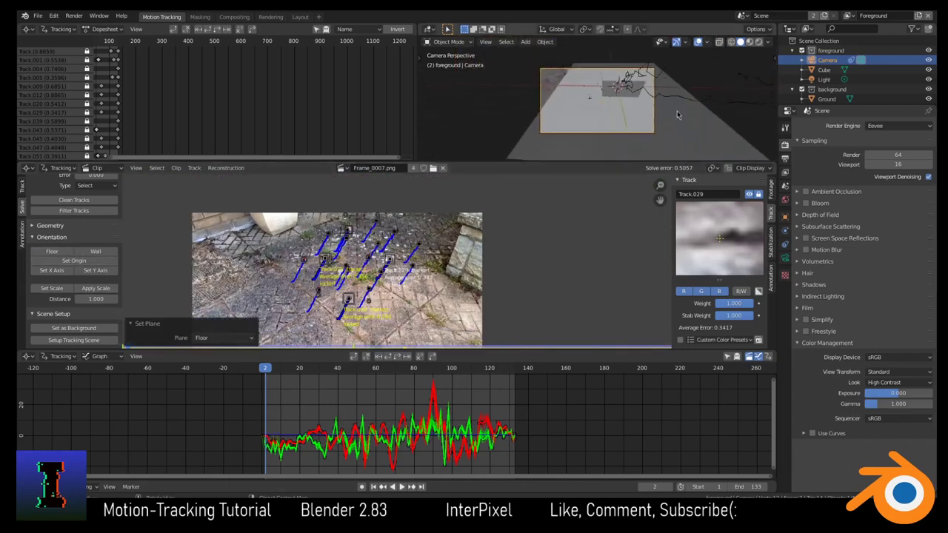
scroll(676, 115, "up", 3)
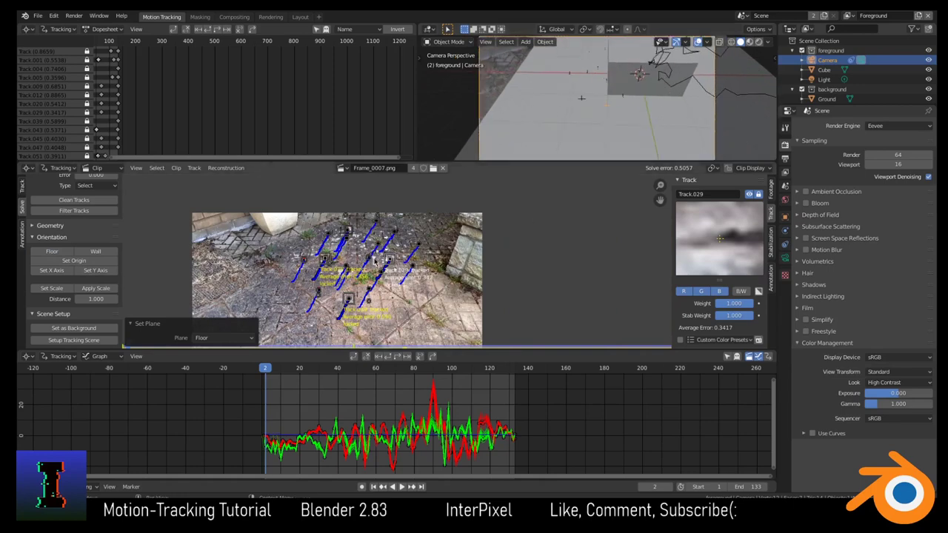
Step: Set the camera object's focal length to 33 mm
left_click(786, 257)
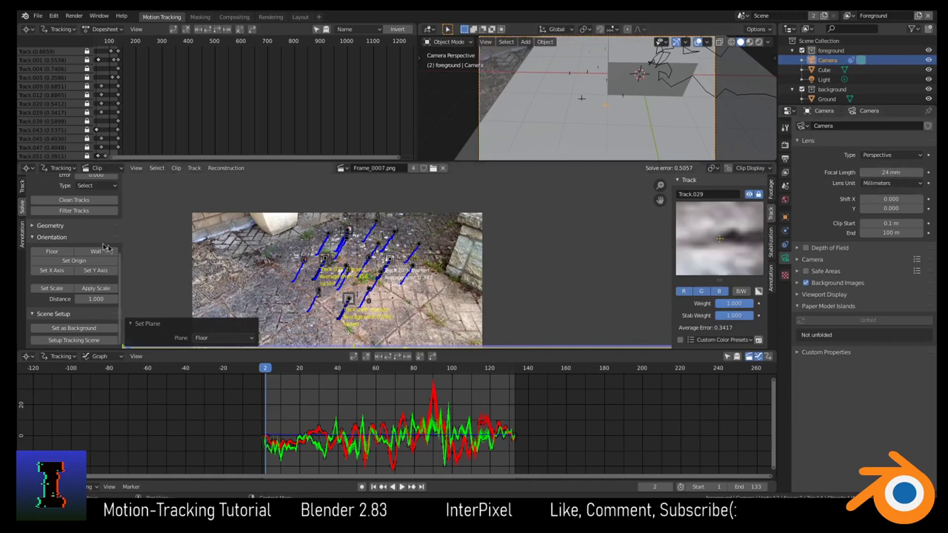
scroll(100, 237, "up", 3)
scroll(100, 237, "up", 2)
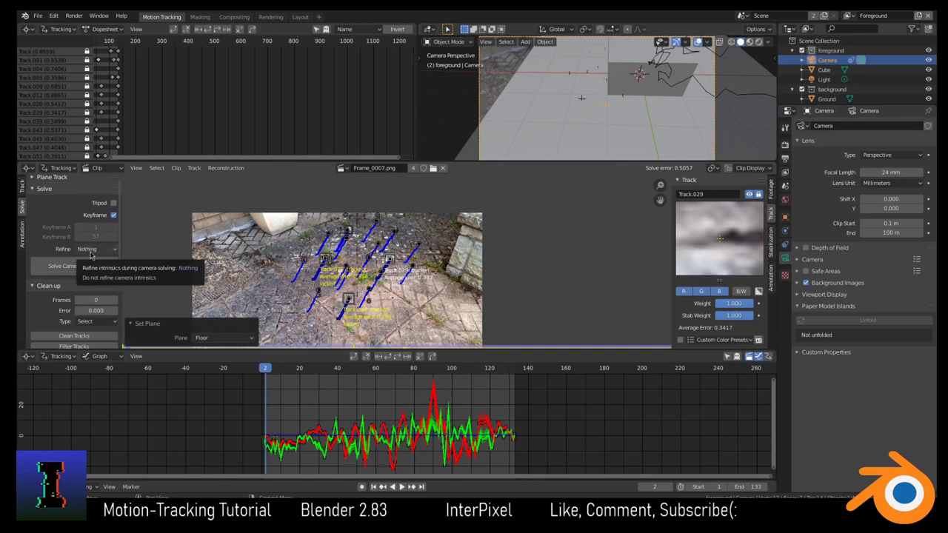
left_click(891, 171)
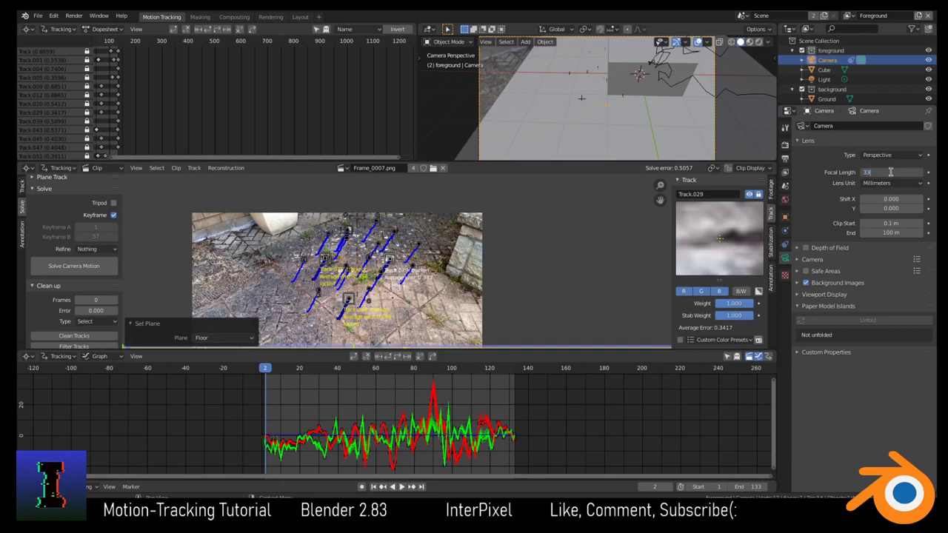
type("33")
key("Return")
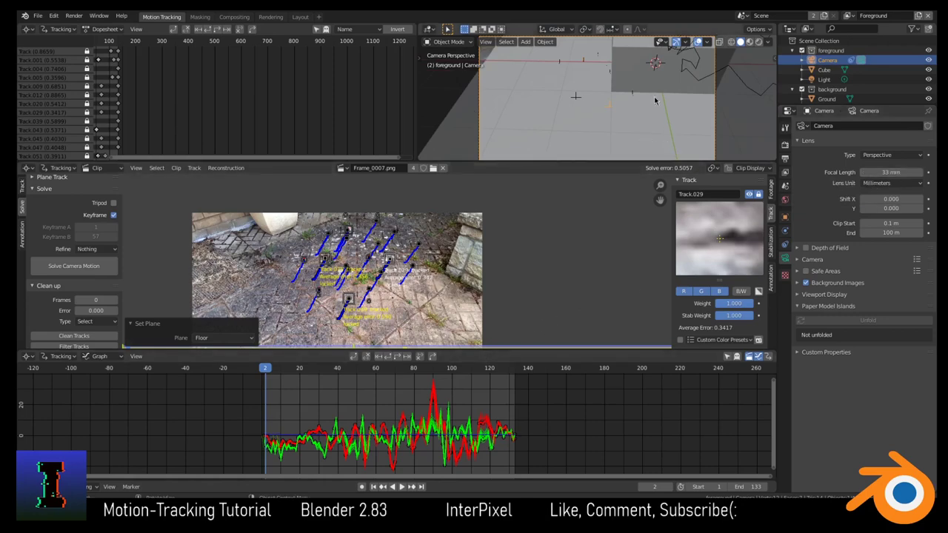
scroll(655, 101, "down", 3)
scroll(661, 84, "up", 3)
scroll(661, 102, "down", 1)
left_click(607, 141)
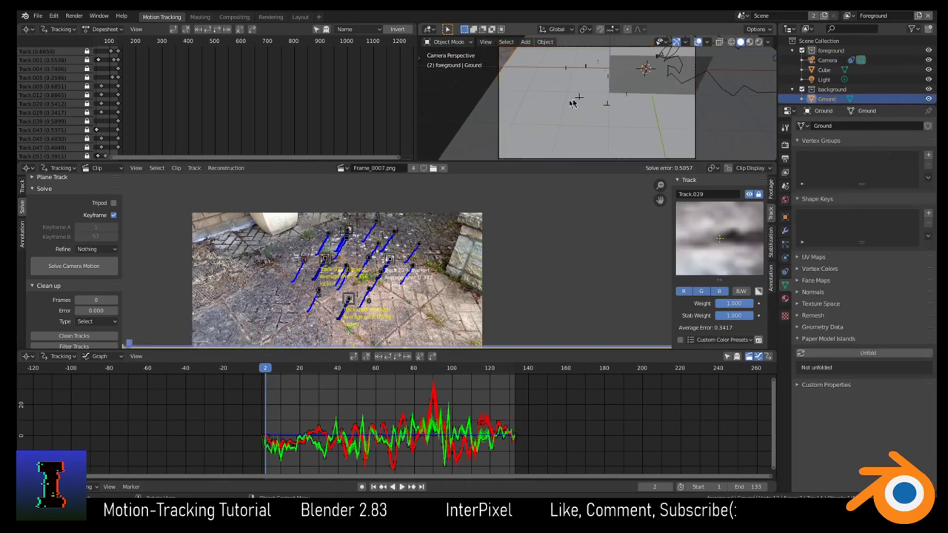
left_click(662, 157)
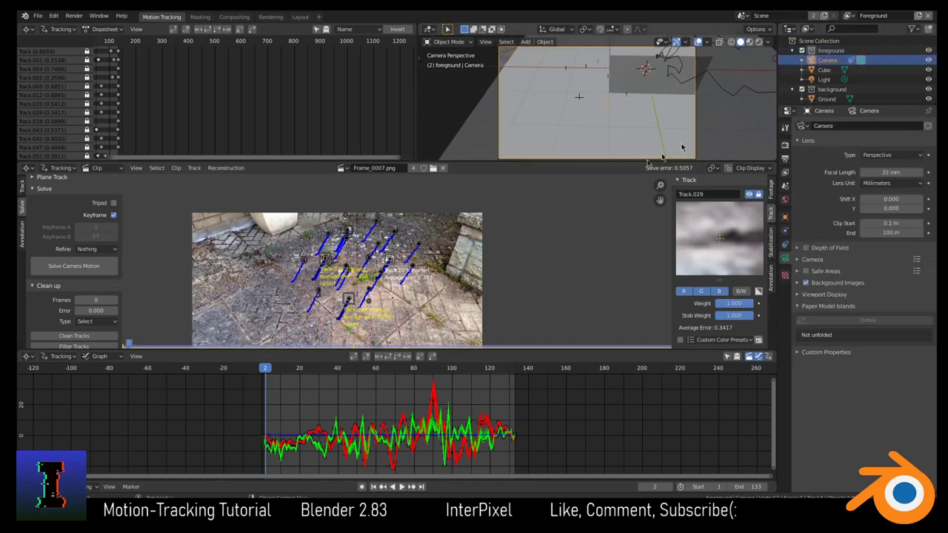
Step: Select only the Track.039 and Track.001 markers on the paving below the grass patch as scale references
scroll(438, 268, "up", 3)
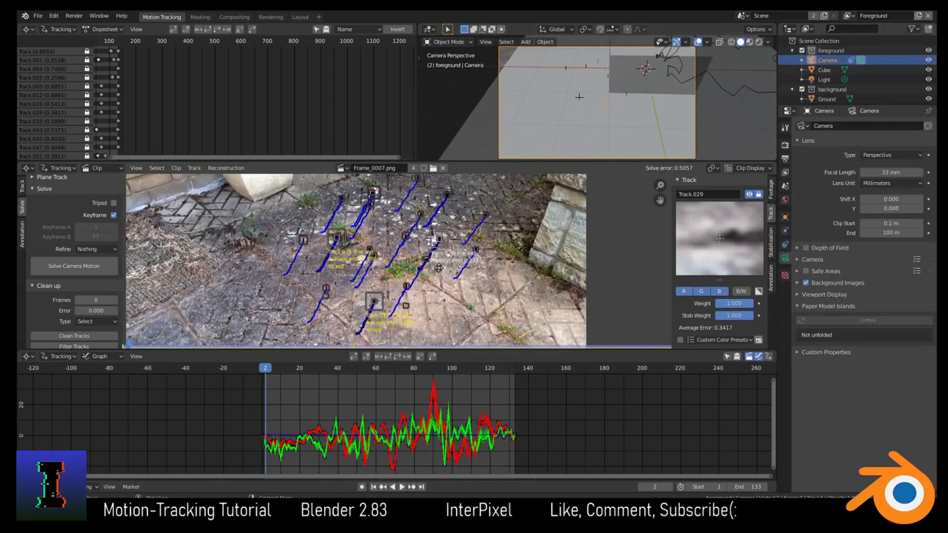
scroll(438, 268, "up", 3)
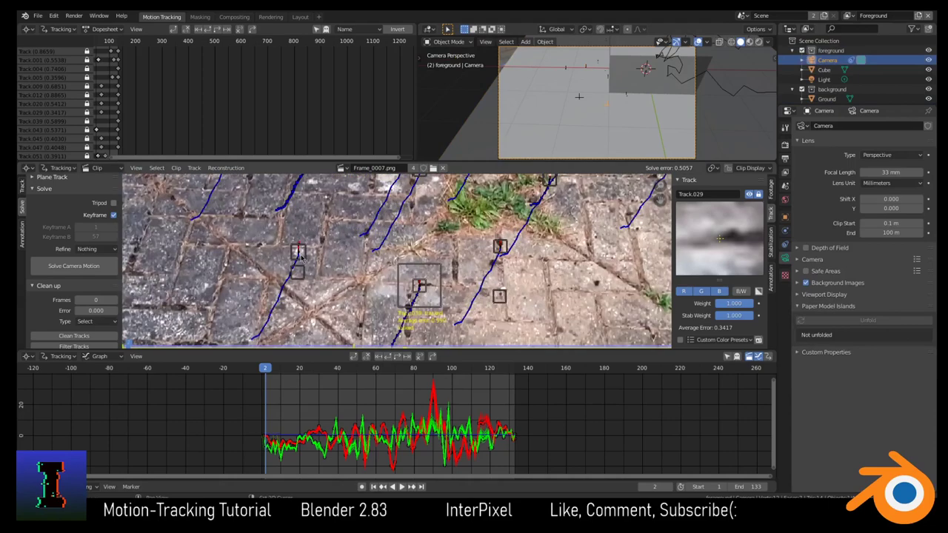
left_click(440, 285)
scroll(334, 264, "down", 1)
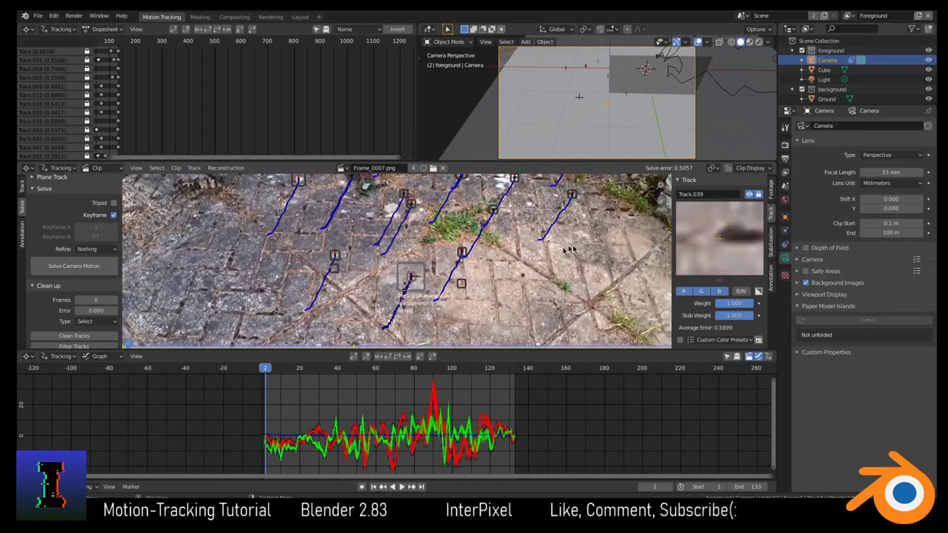
left_click(333, 256)
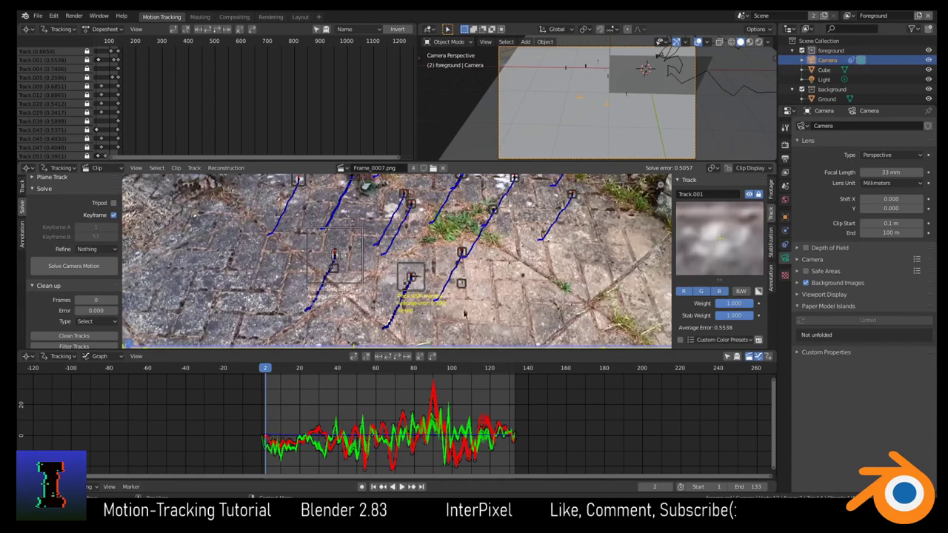
scroll(465, 315, "down", 2)
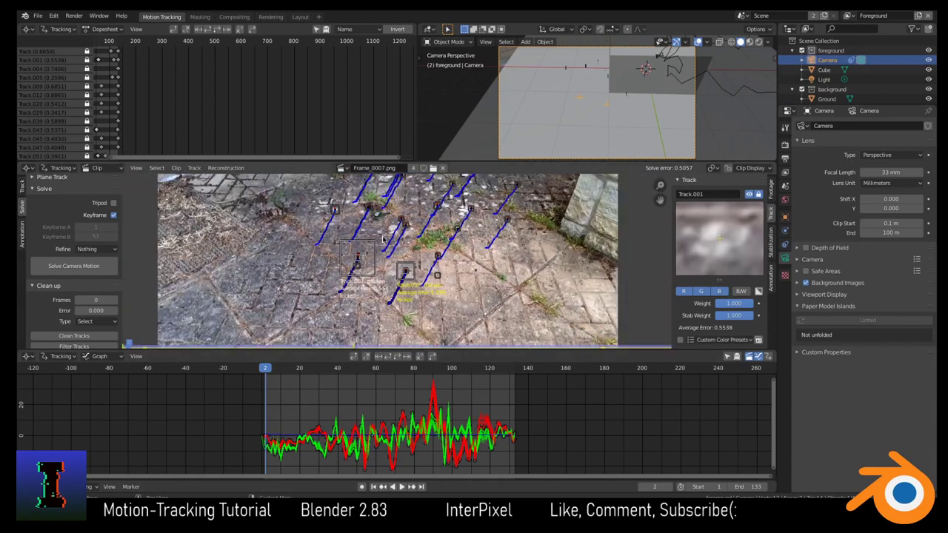
scroll(445, 278, "up", 2)
scroll(444, 278, "down", 3)
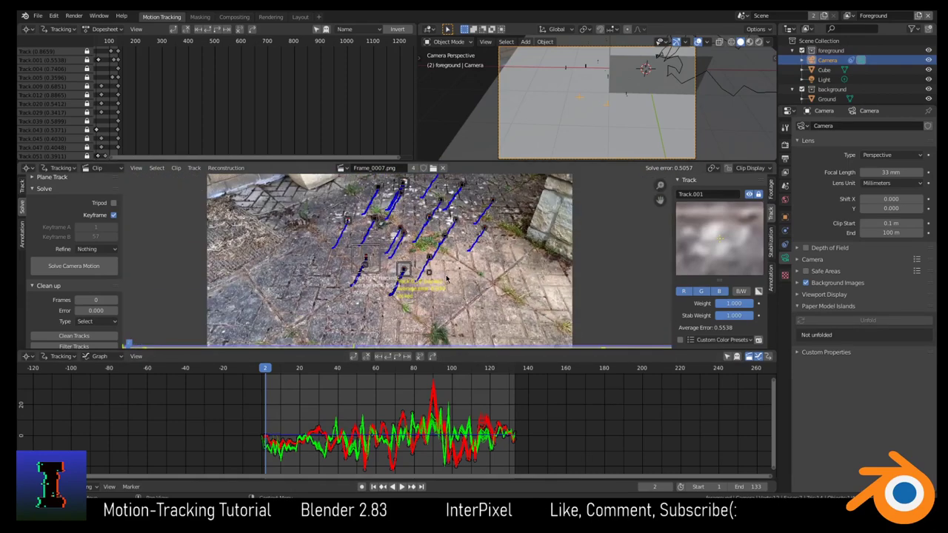
scroll(447, 278, "up", 2)
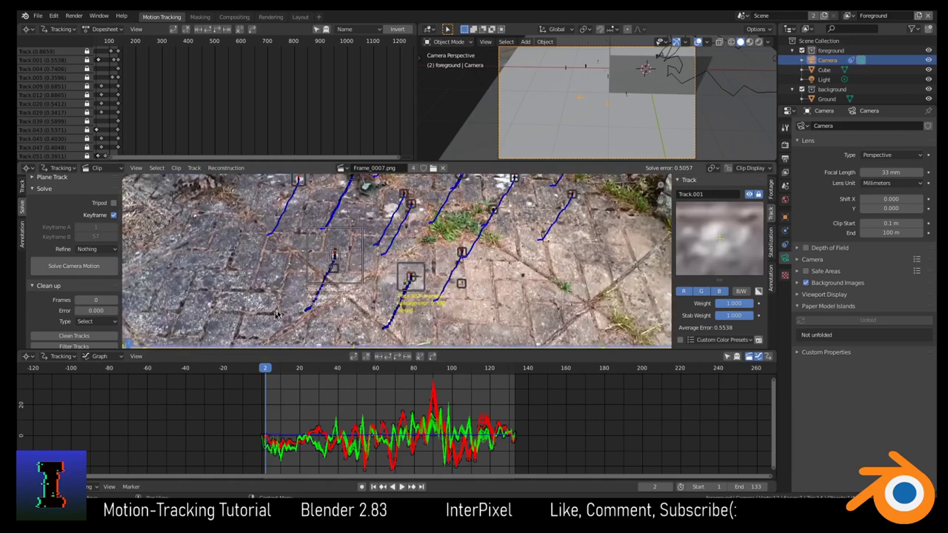
Step: Set the scene scale from the two selected markers using a distance of 1.5
scroll(71, 294, "down", 4)
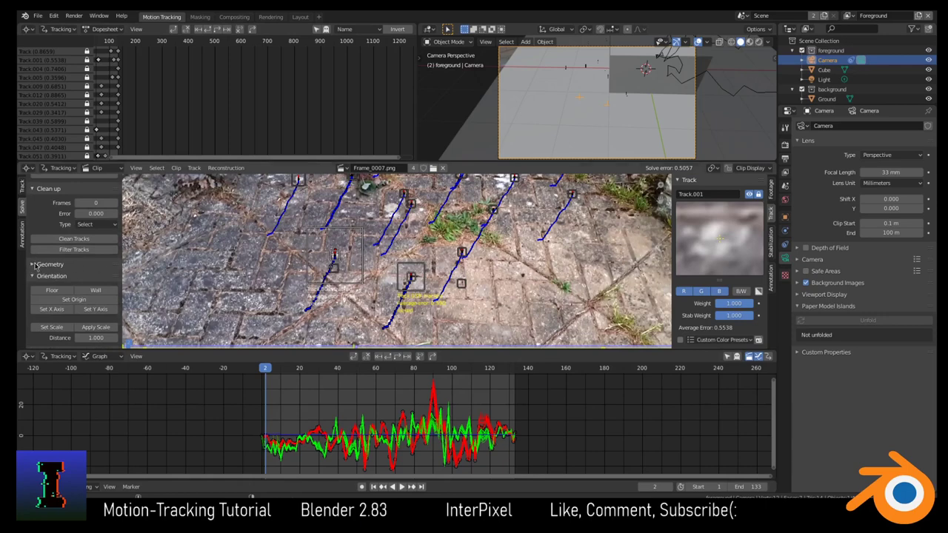
scroll(68, 275, "down", 3)
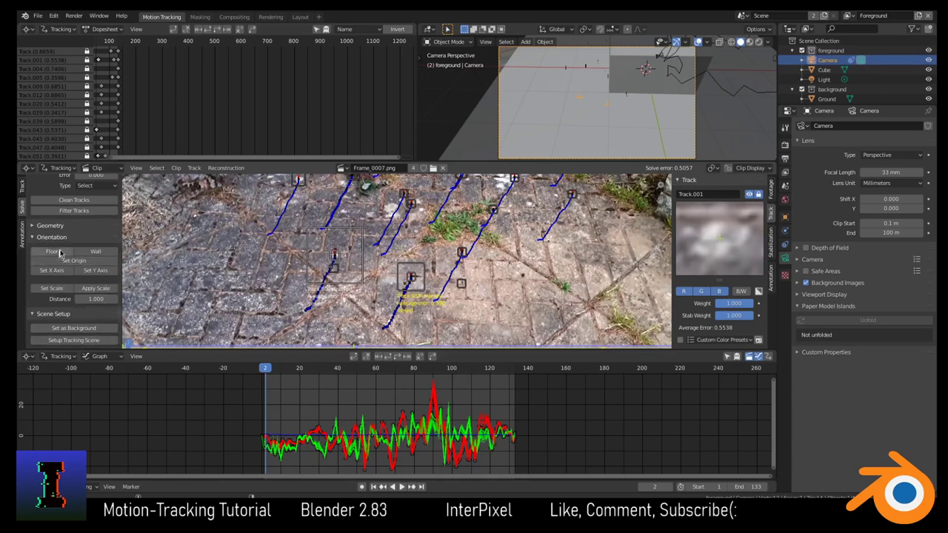
left_click(96, 297)
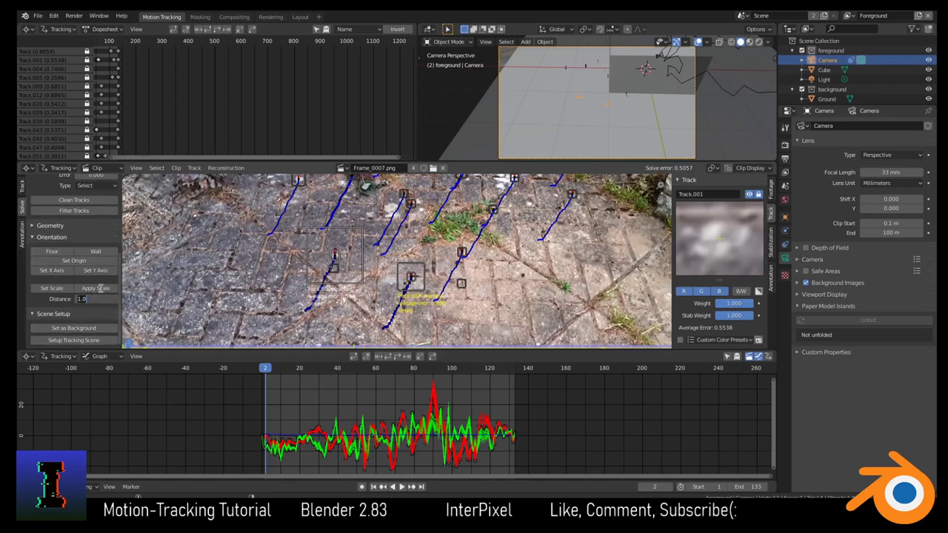
type("1.5")
key("Return")
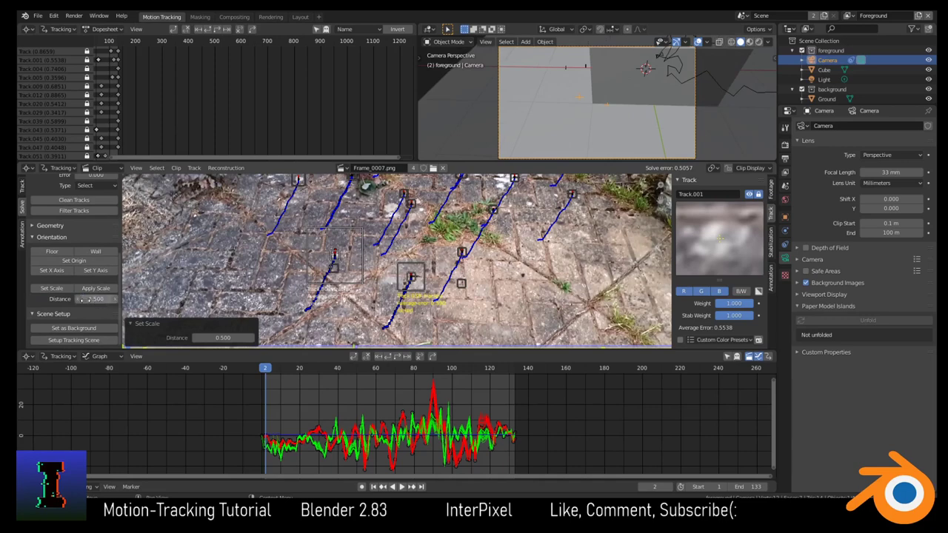
left_click(52, 288)
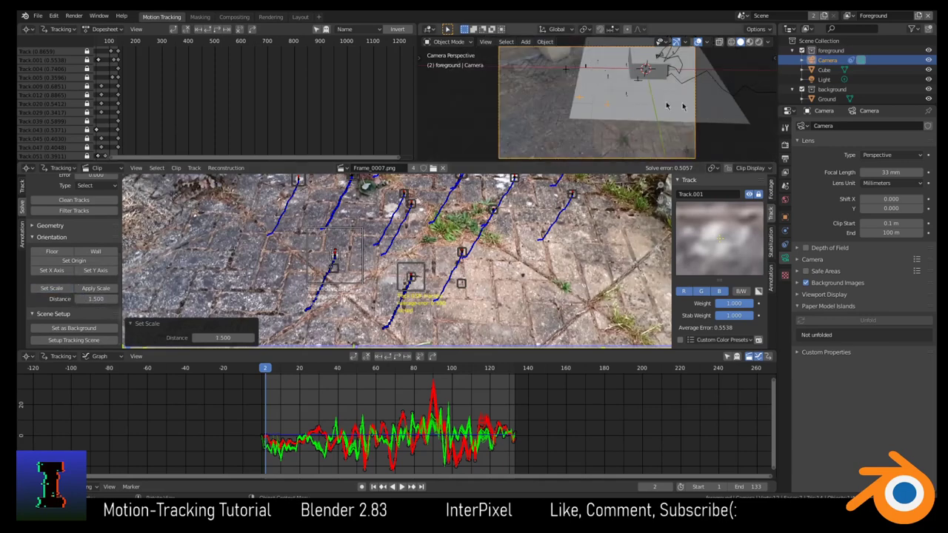
Step: Delete the cube from the foreground collection
left_click(665, 75)
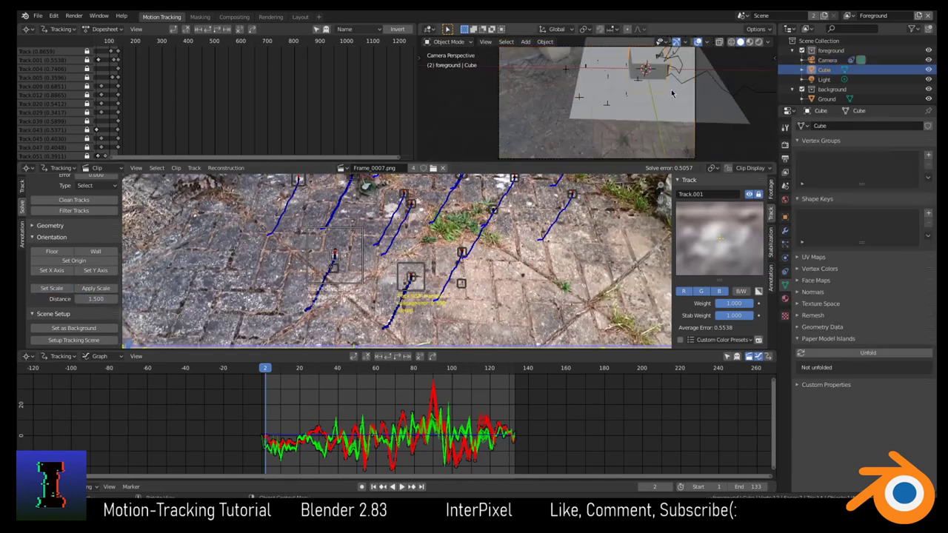
key("x")
left_click(672, 90)
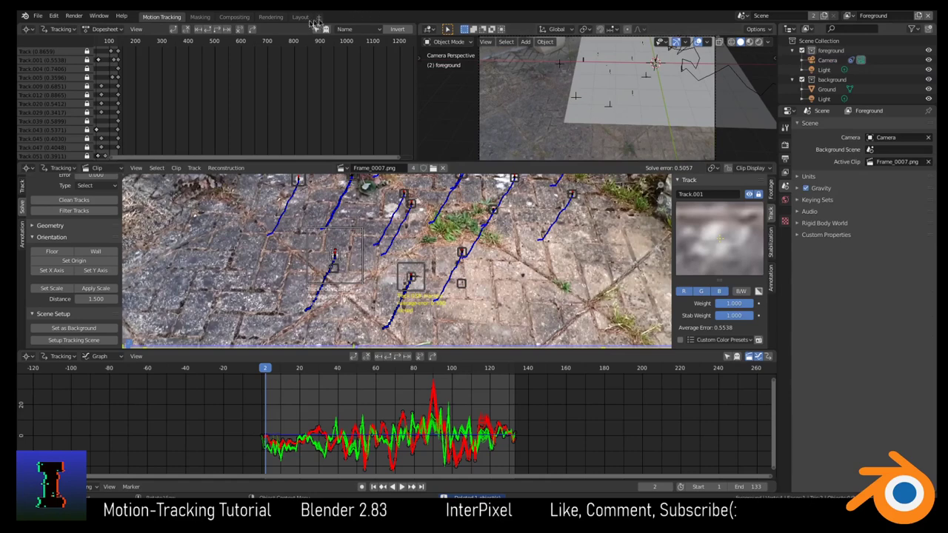
Step: Switch to the Layout workspace and play the animation through the camera to check how the ground plane follows the footage
left_click(271, 16)
left_click(300, 17)
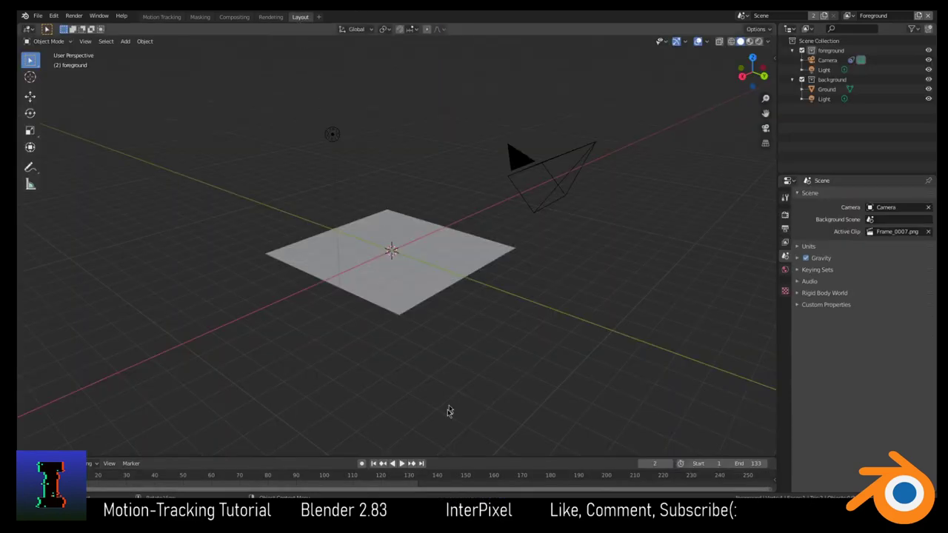
key("KP_0")
key("space")
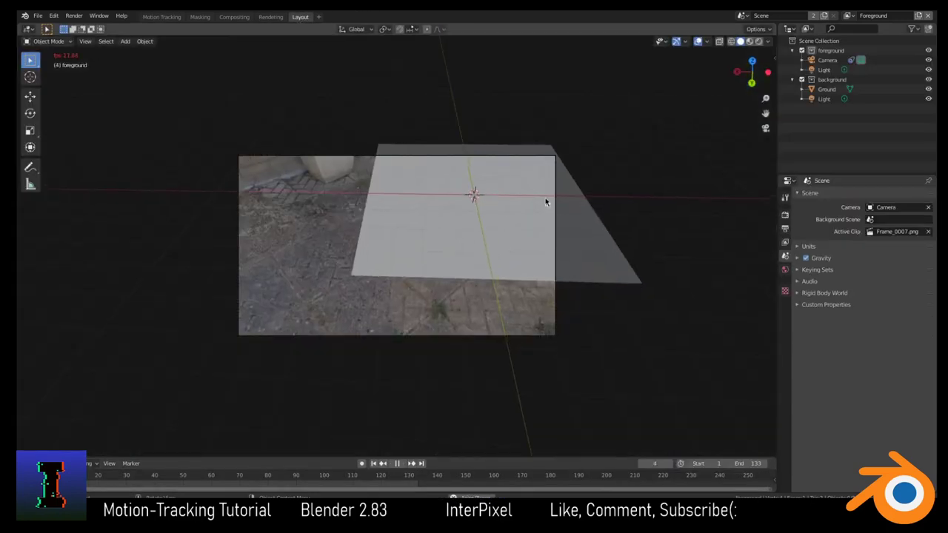
Step: Stop the playback and move the ground plane along the Y and X axes to cover more of the paving
key("space")
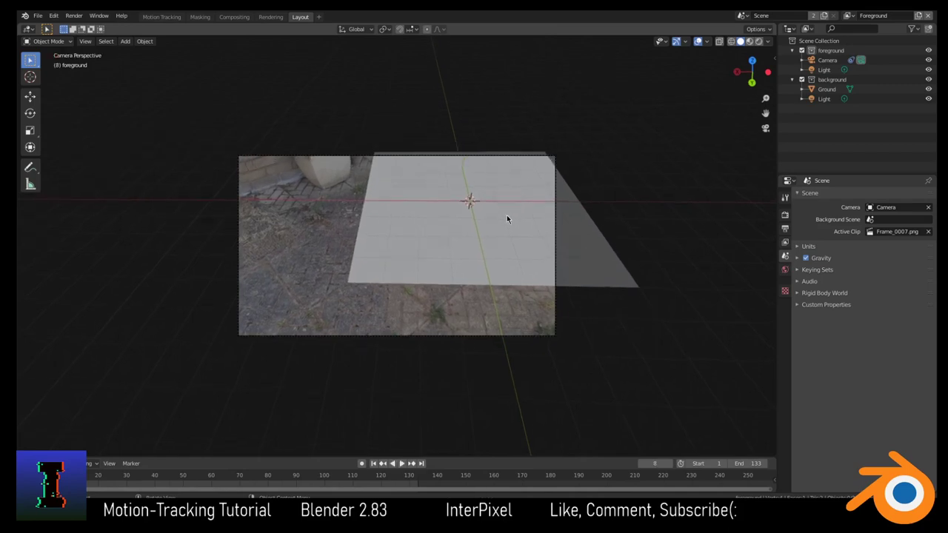
left_click(507, 215)
key("g")
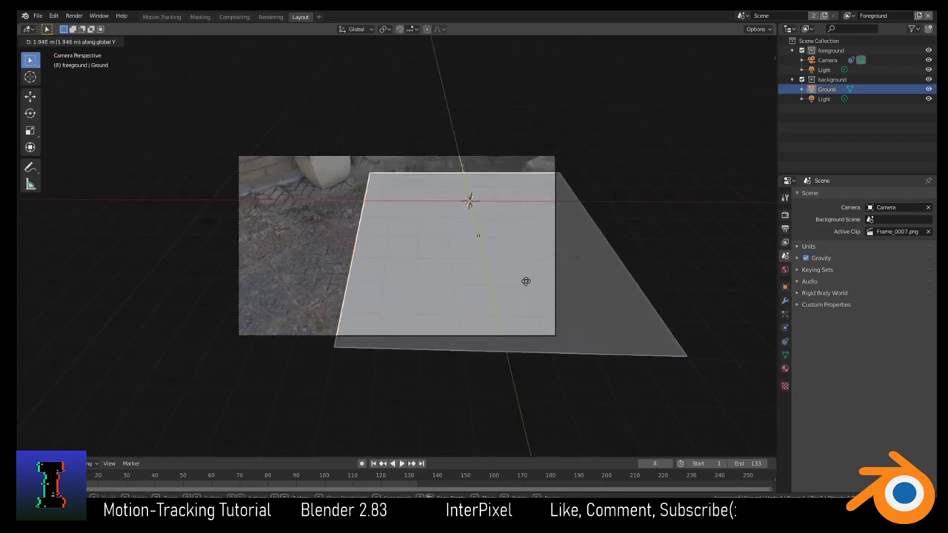
left_click(528, 275)
key("r")
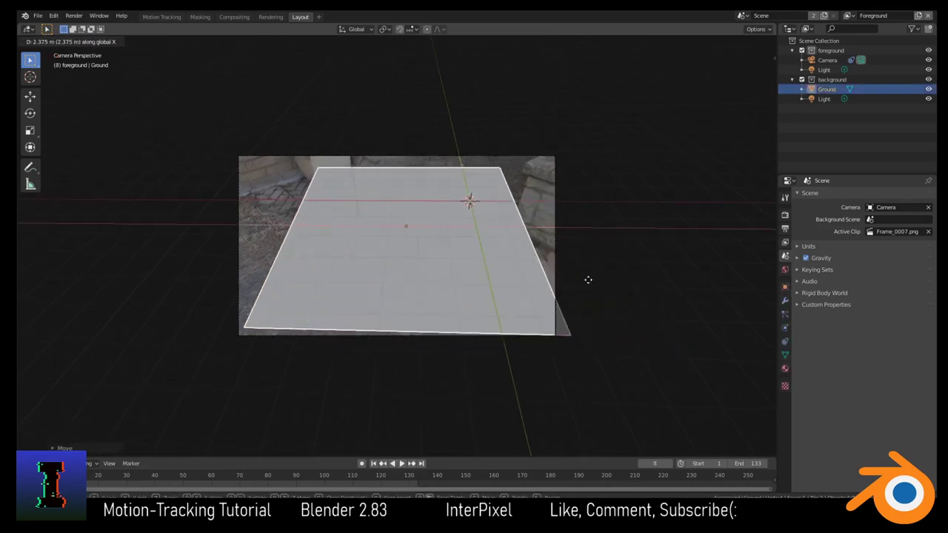
left_click(598, 282)
Step: Rotate the ground plane around Z and enlarge it along Y and X so it fills most of the camera frame
key("r")
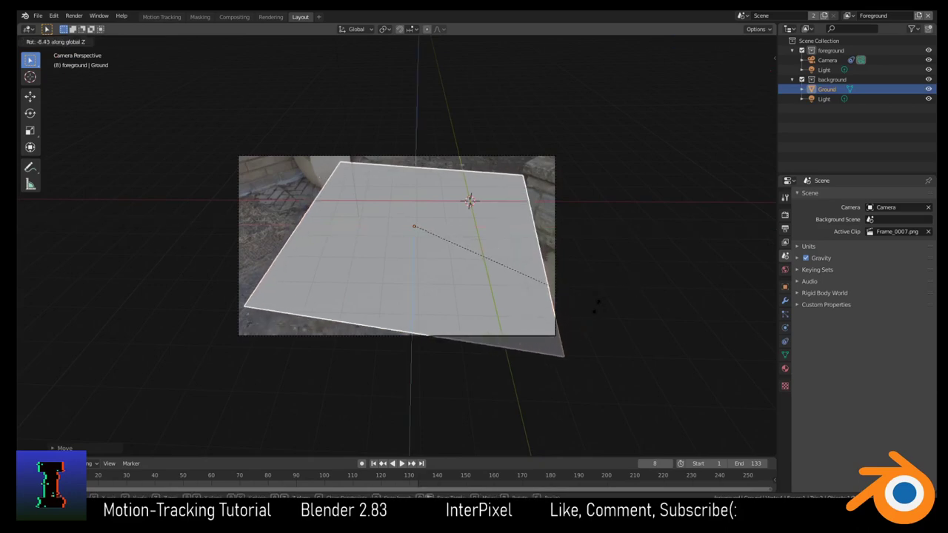
key("z")
left_click(624, 263)
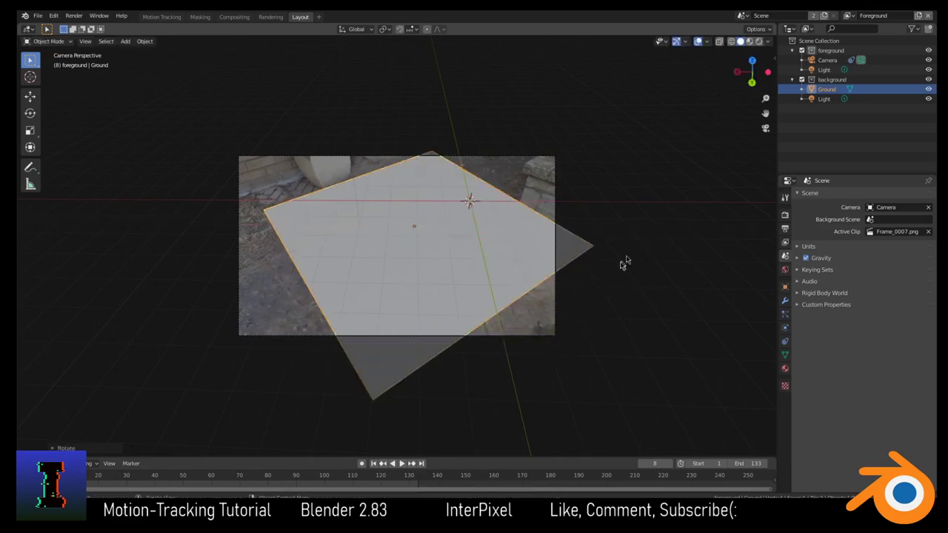
key("s")
key("y")
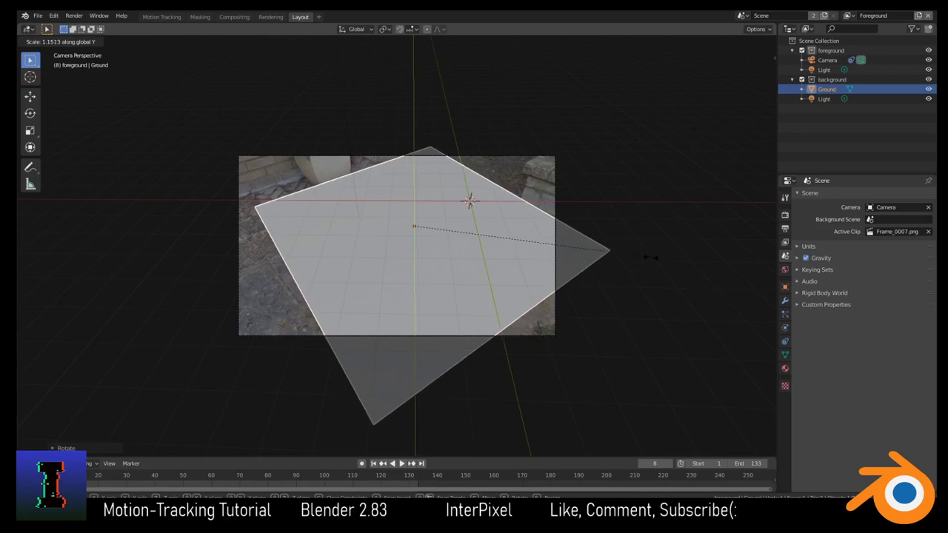
left_click(652, 260)
key("s")
key("x")
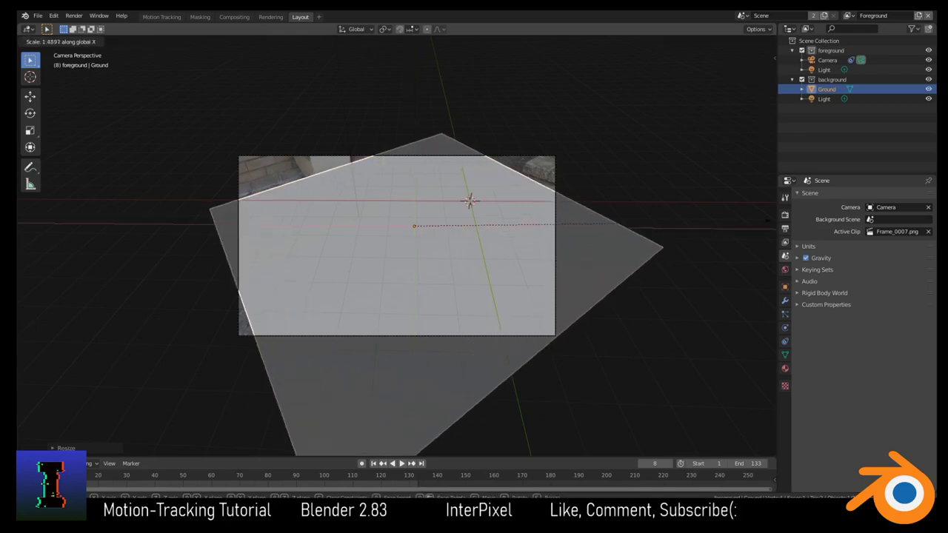
left_click(65, 211)
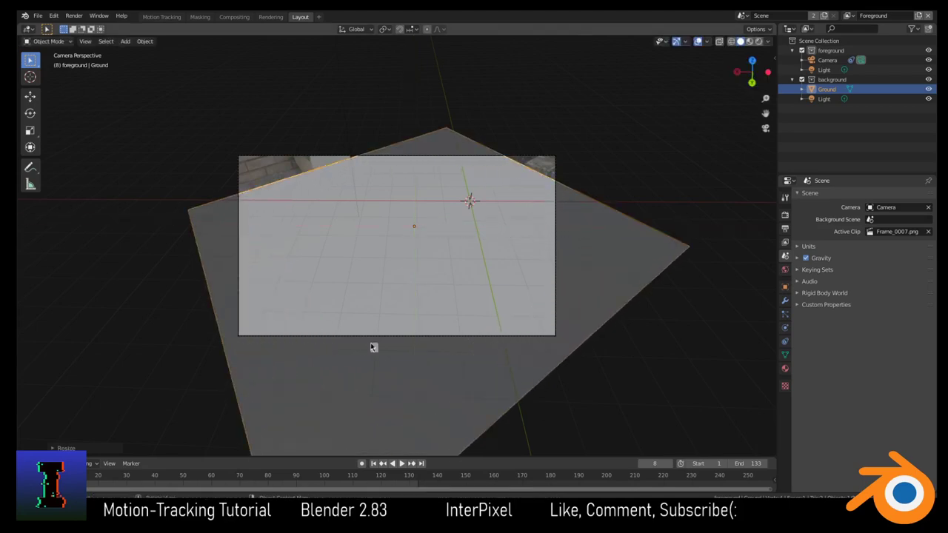
Step: Turn on X-ray display at frame 10 and move the ground plane along Y towards the camera
middle_click_drag(372, 345, 455, 335)
key("KP_0")
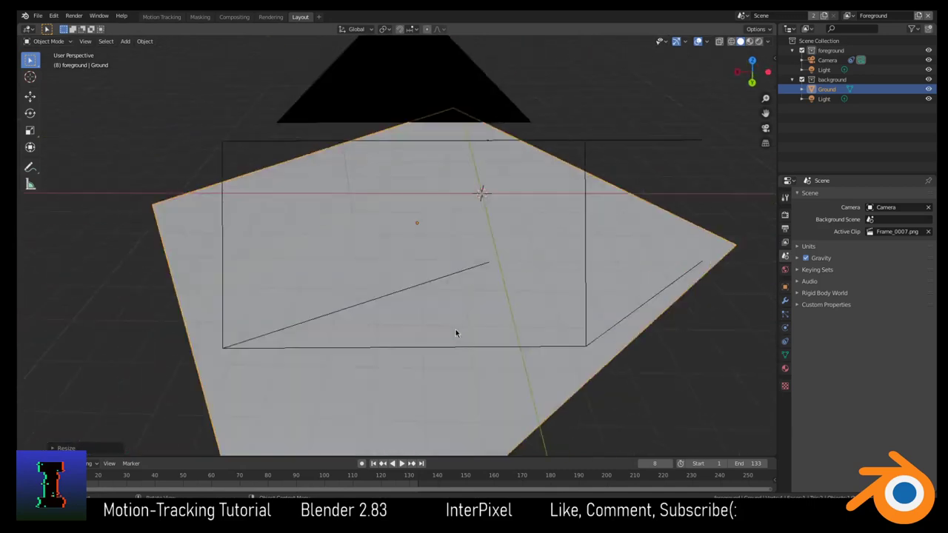
key("Right")
key("Right")
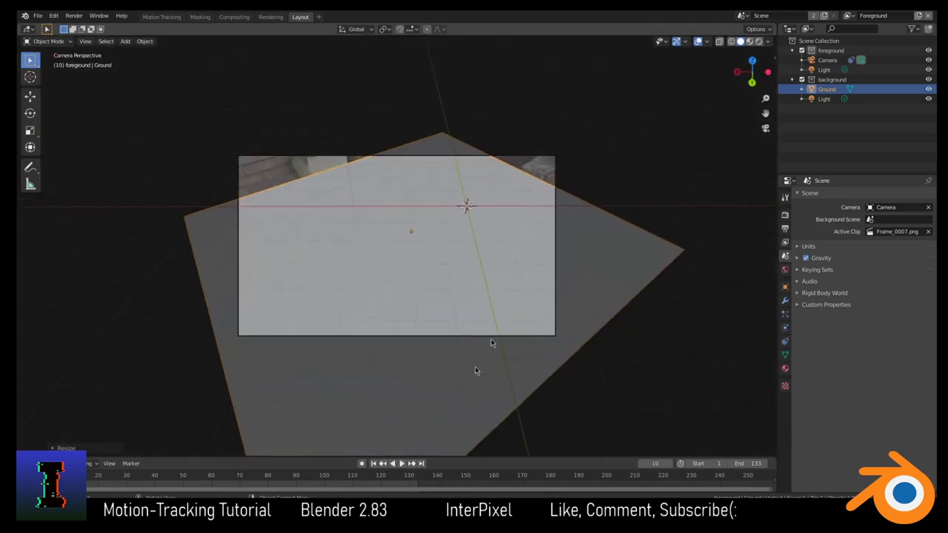
left_click(722, 42)
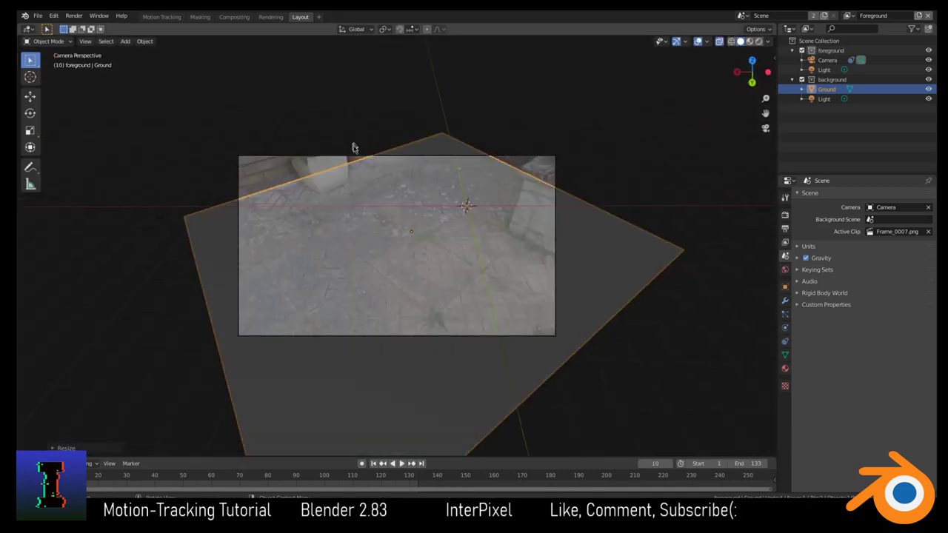
scroll(497, 225, "up", 3)
key("g")
key("y")
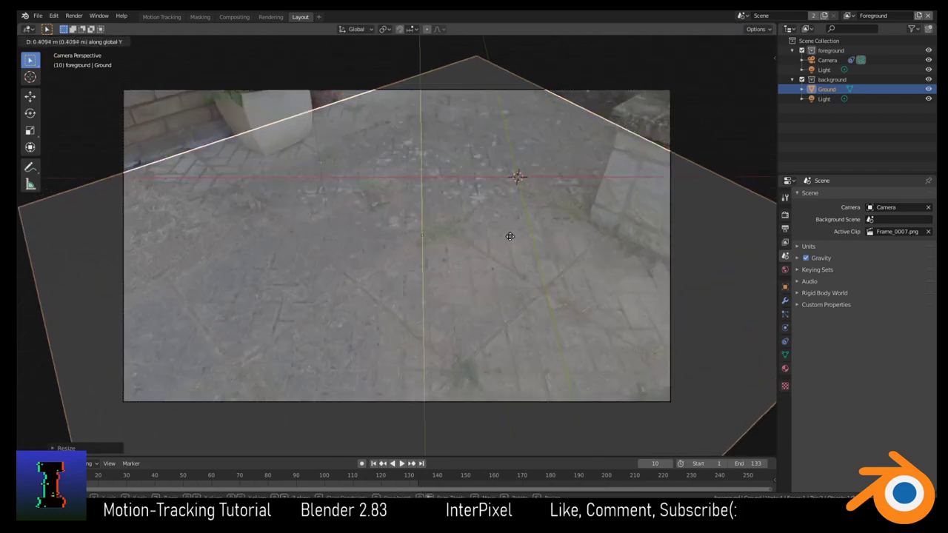
left_click(512, 306)
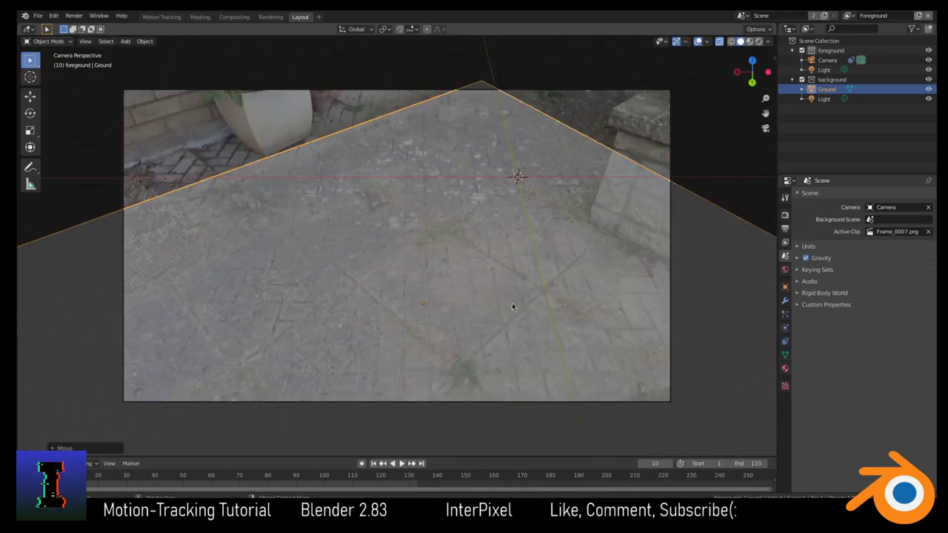
Step: Rotate the ground plane about 10 degrees around Z to even out its edges against the planter and stone wall
key("r")
key("z")
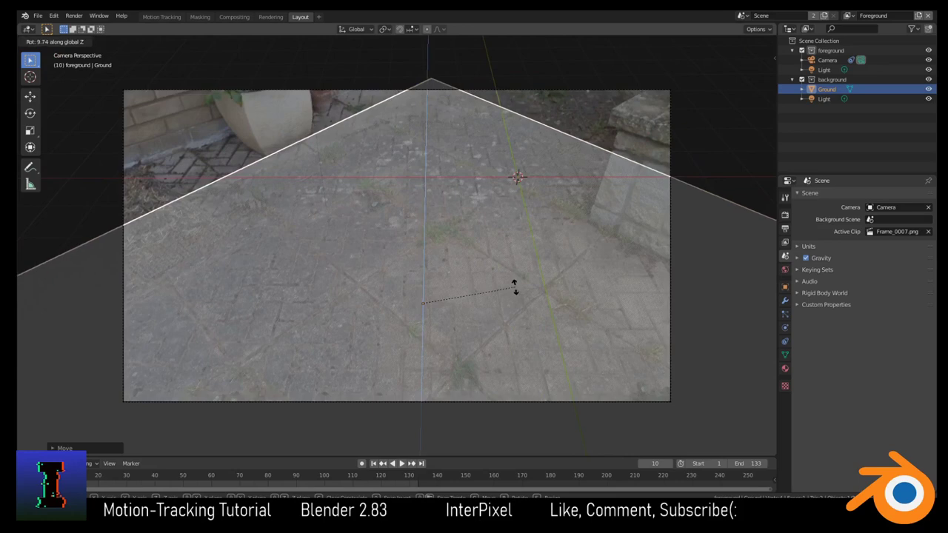
left_click(511, 286)
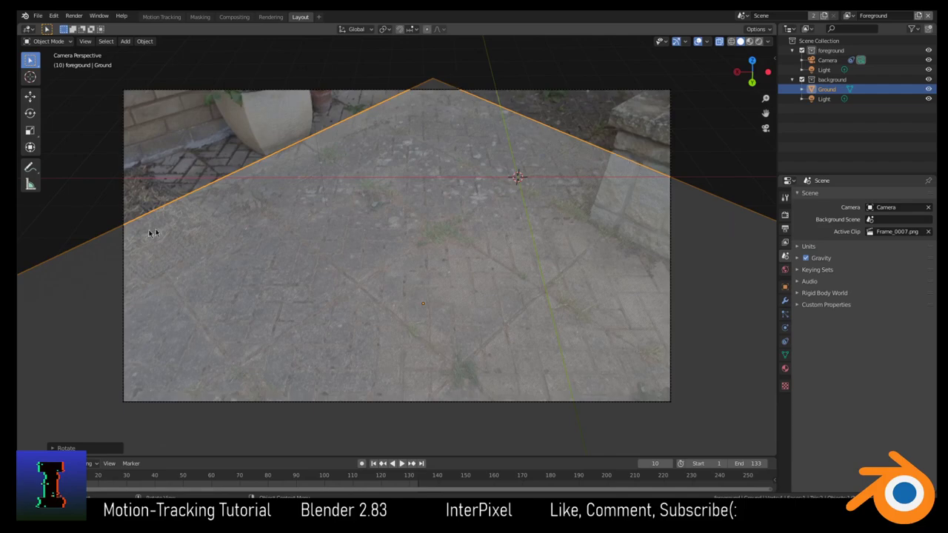
key("alt+Tab")
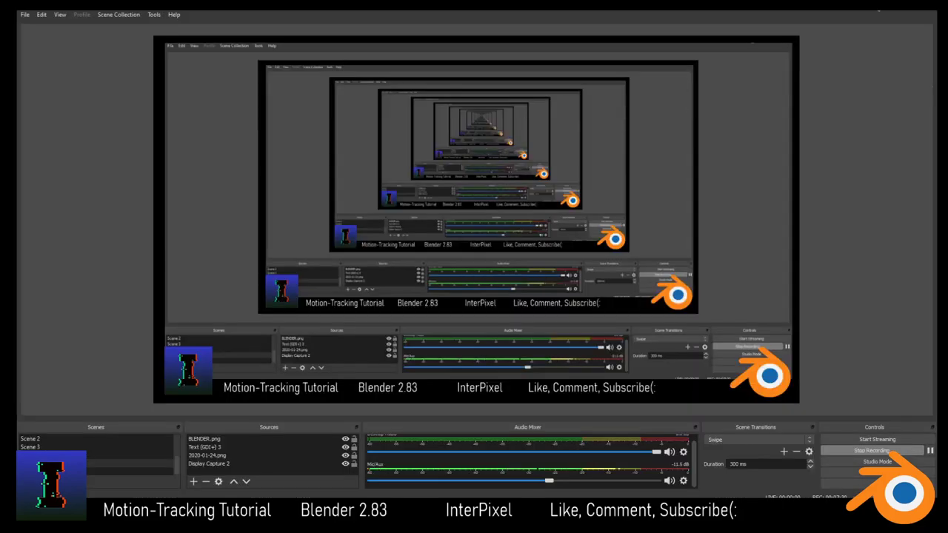
key("alt+Tab")
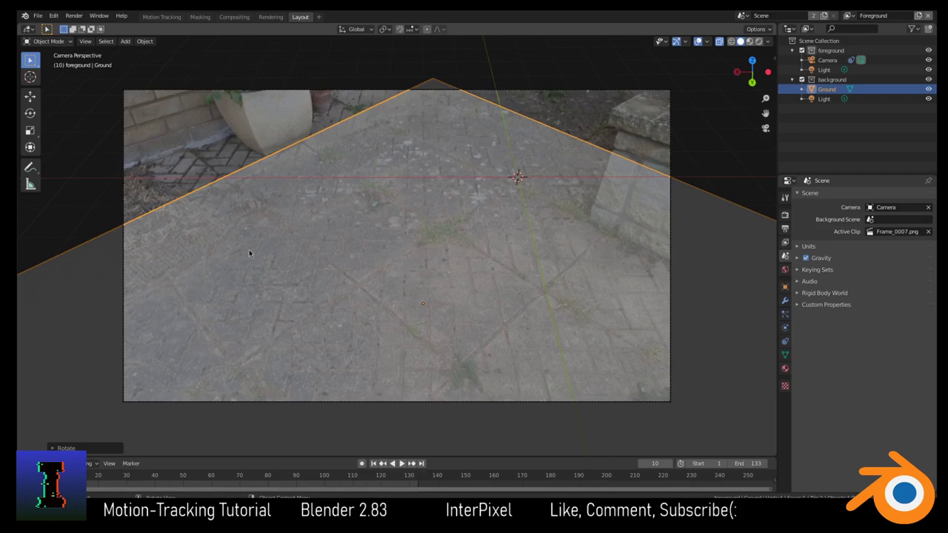
Step: Play the animation up to frame 53 to check the plane's tracking, and clear the ground plane's location and rotation
key("space")
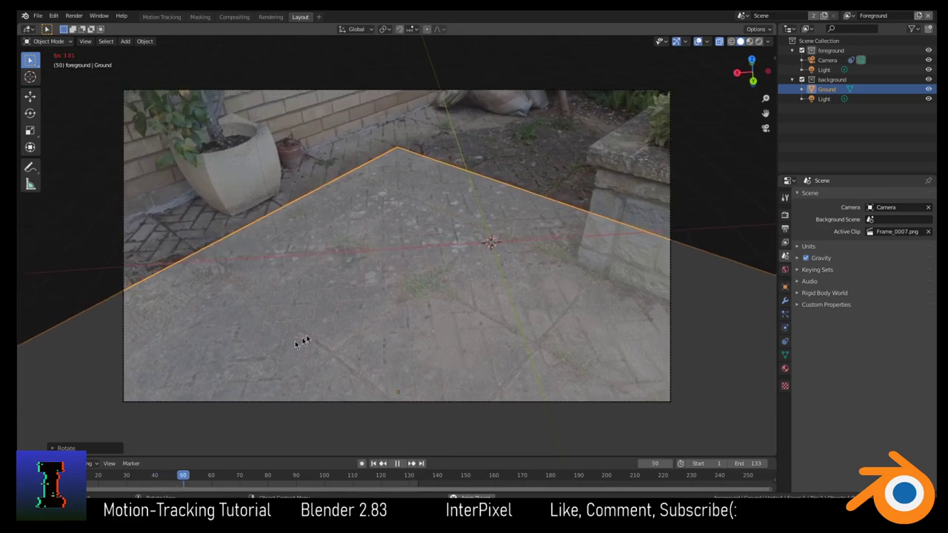
key("space")
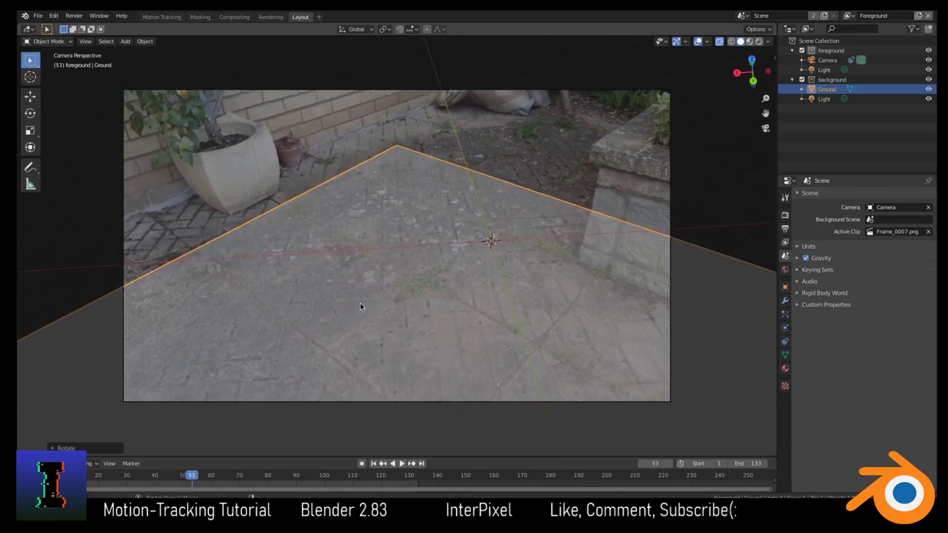
key("alt+g")
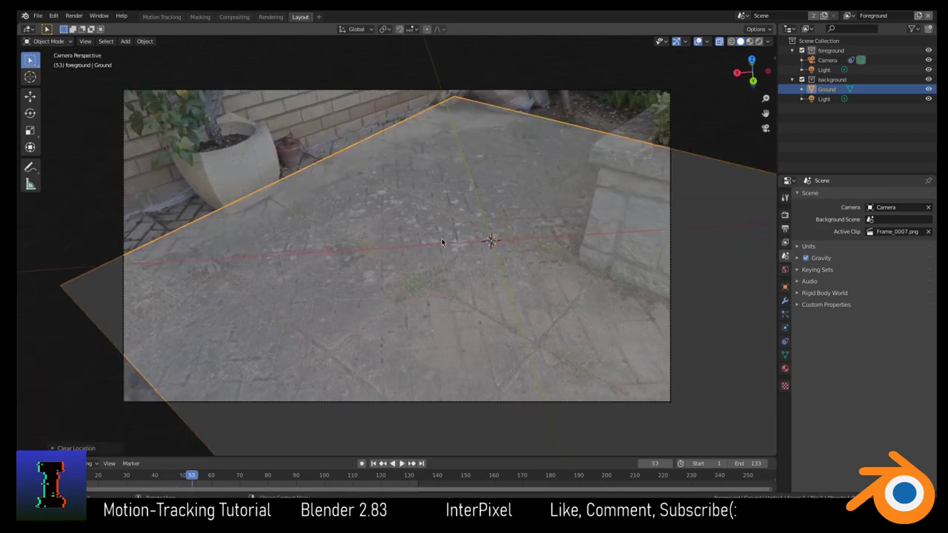
key("alt+r")
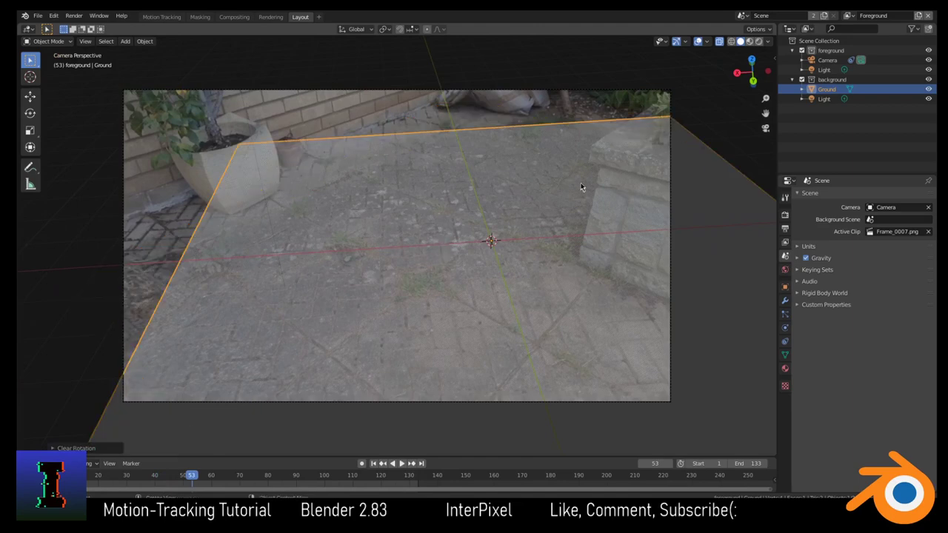
Step: Select the foreground camera and adjust its rotation and position relative to the ground plane
scroll(581, 187, "down", 3)
left_click(828, 59)
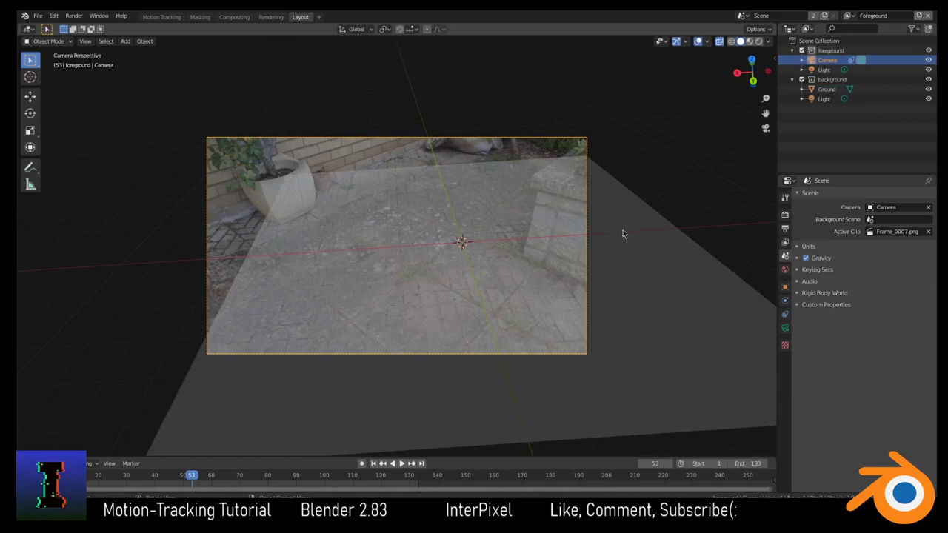
key("r")
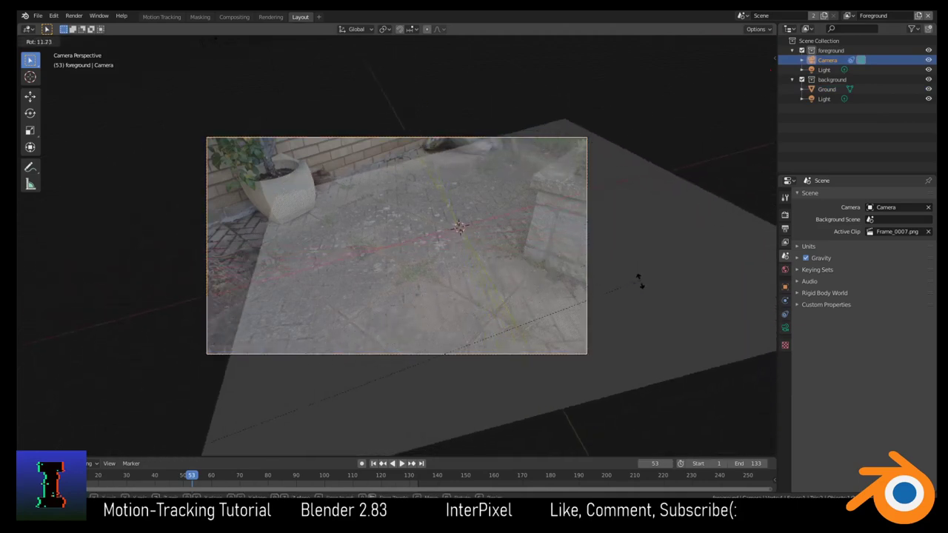
left_click(648, 221)
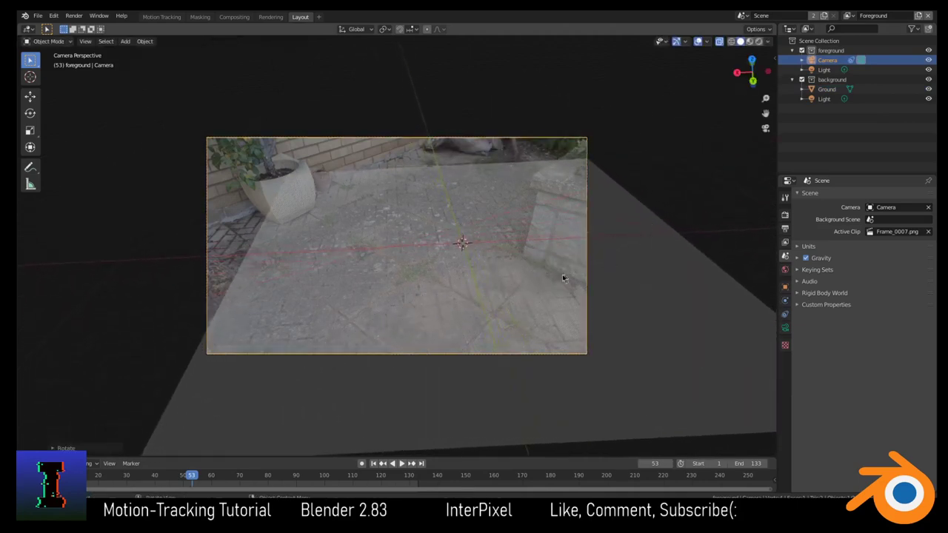
key("g")
left_click(690, 141)
Step: Trackball-rotate and reposition the camera so the ground plane lies flat over the paving between the planter and stone wall
key("r")
key("r")
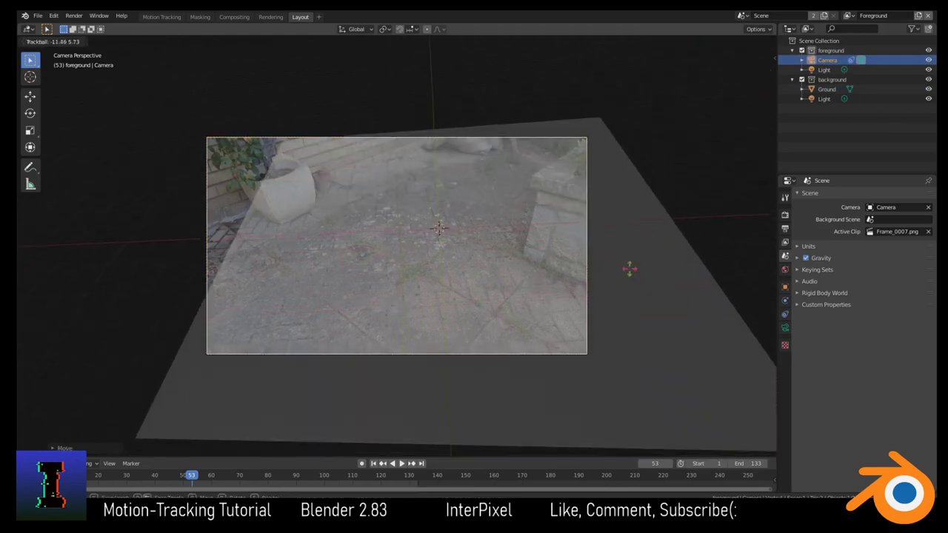
left_click(614, 269)
key("g")
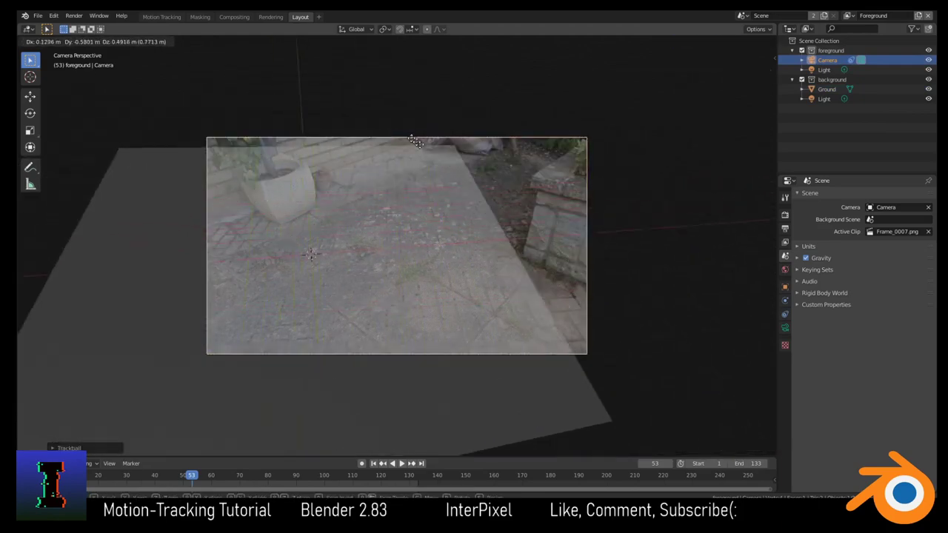
left_click(159, 417)
key("r")
key("r")
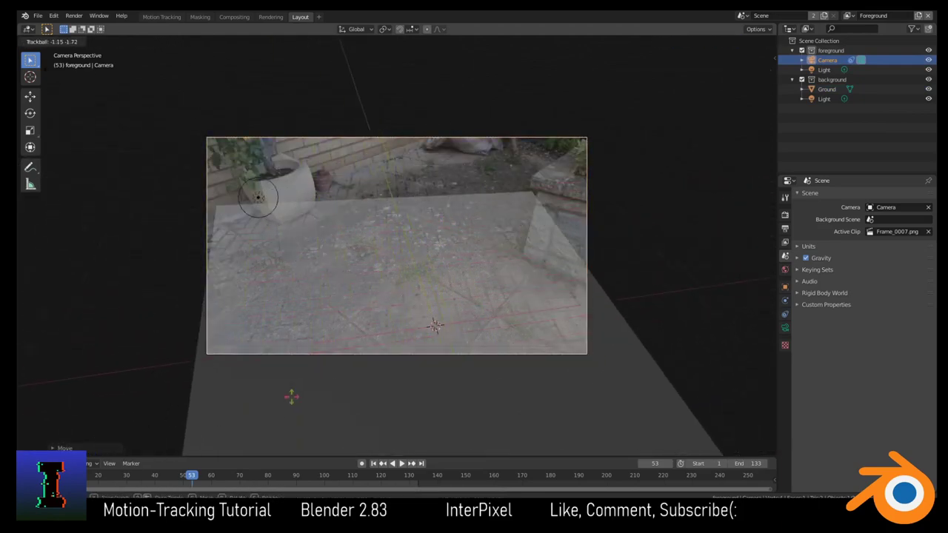
left_click(250, 401)
key("r")
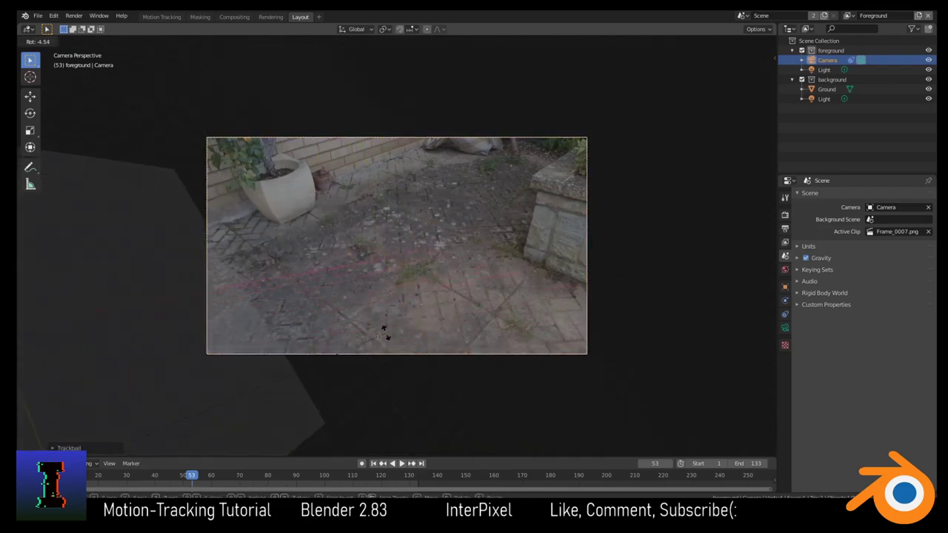
left_click(387, 392)
key("r")
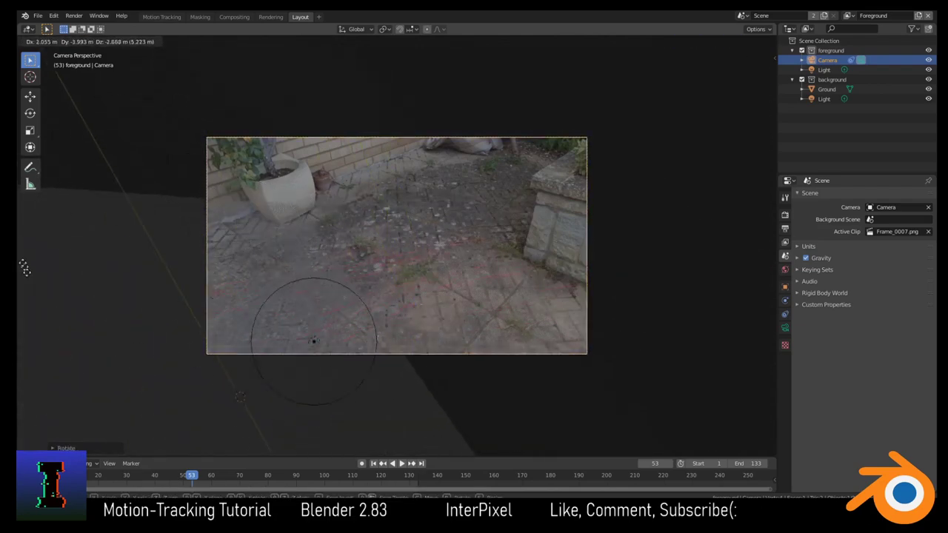
key("g")
left_click(300, 285)
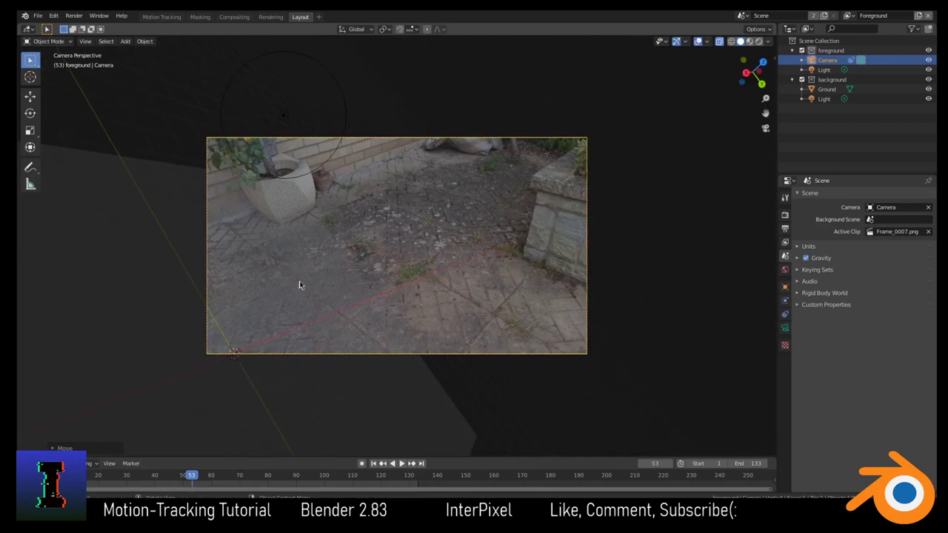
key("ctrl+z")
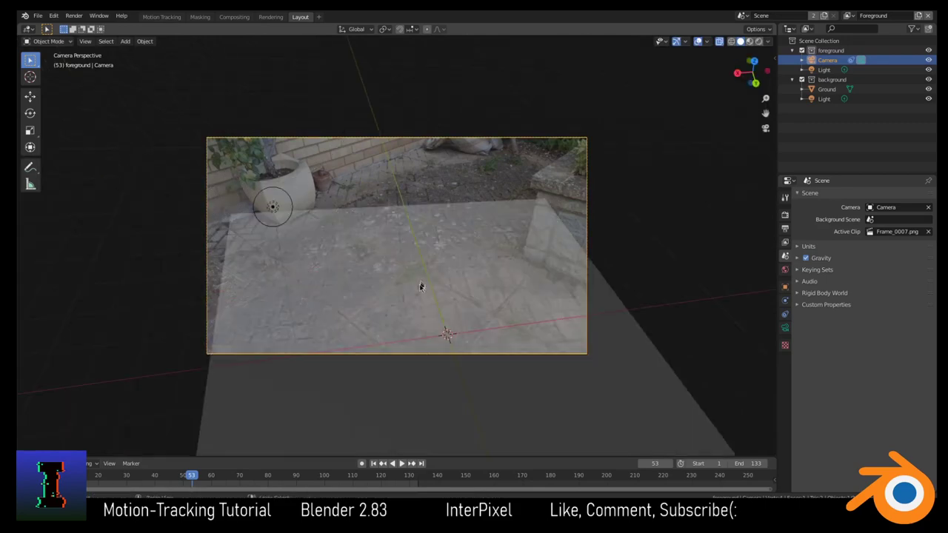
Step: Delete the ground plane from the background collection
left_click(419, 294)
key("x")
left_click(434, 293)
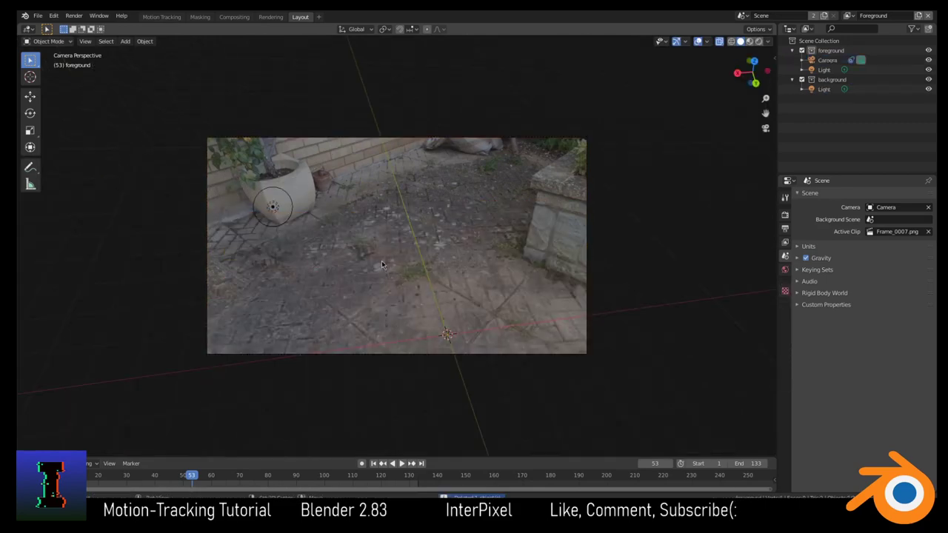
Step: Add a cube and move it along Y onto the middle of the paving in the camera view
key("shift+a")
mouse_move(383, 264)
left_click(429, 272)
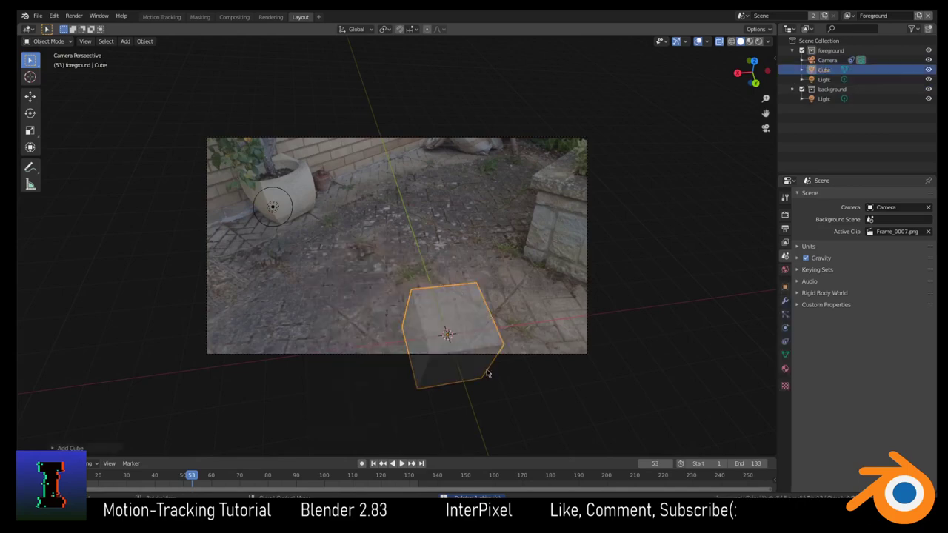
key("g")
key("y")
left_click(451, 282)
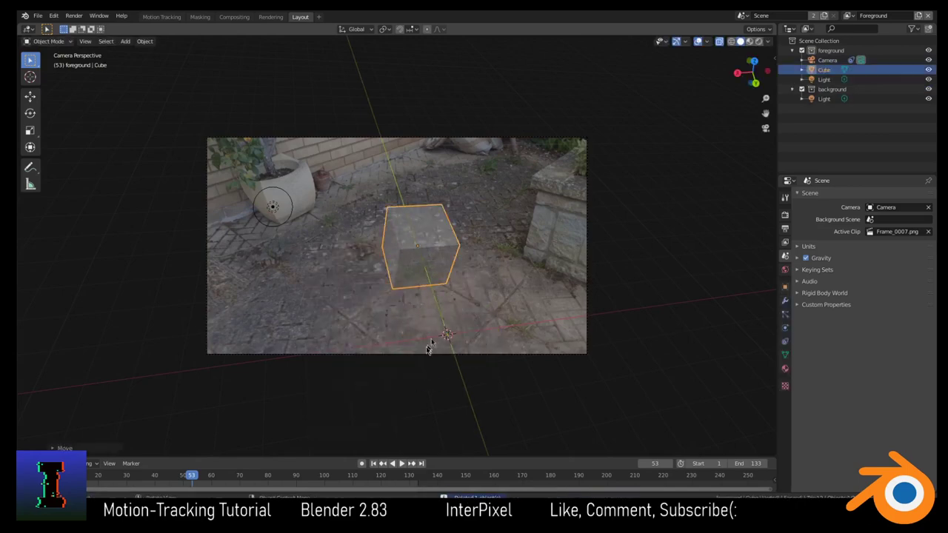
Step: Play back the footage to check the cube's tracking on the paving, and delete the cube
key("space")
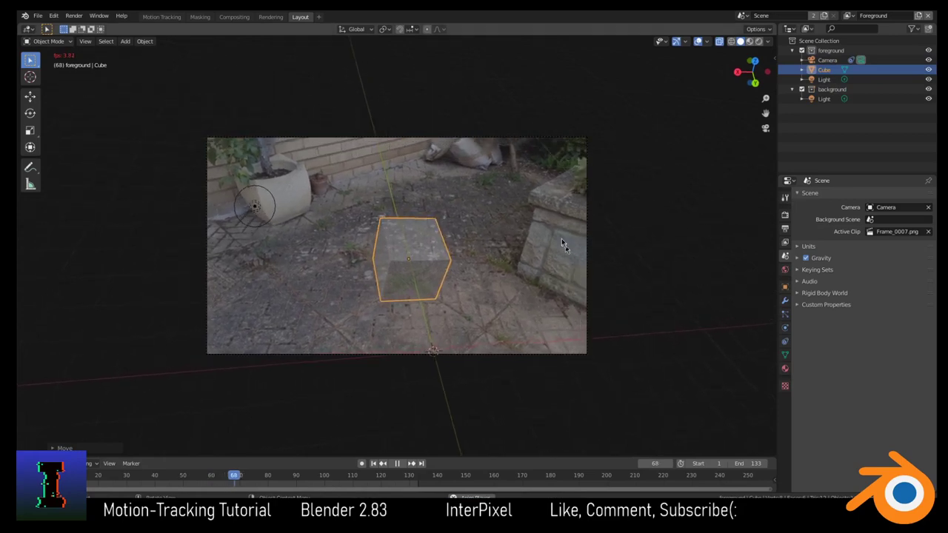
key("space")
key("x")
left_click(444, 276)
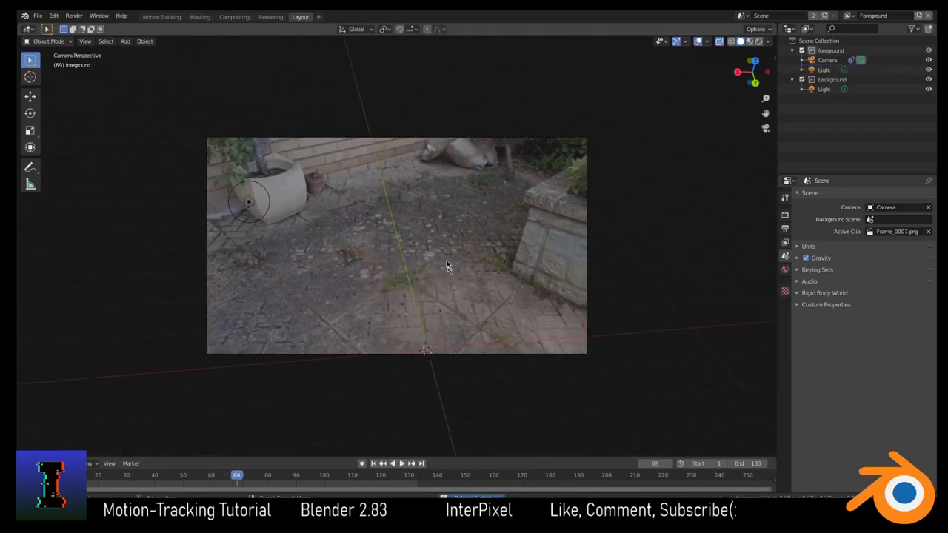
Step: Add a mesh plane in the Motion Tracking workspace's camera view and scale it up to cover the paving
left_click(161, 16)
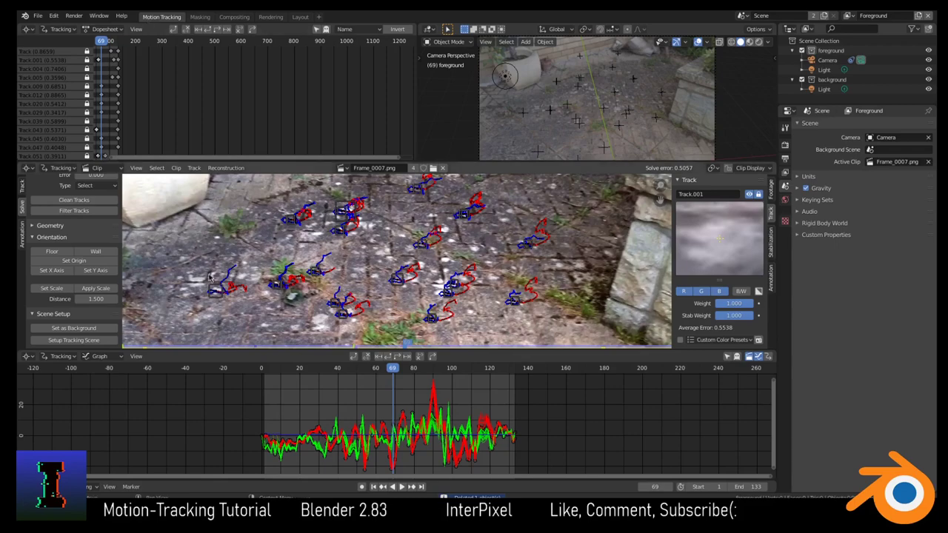
scroll(362, 304, "up", 2)
scroll(362, 305, "down", 4)
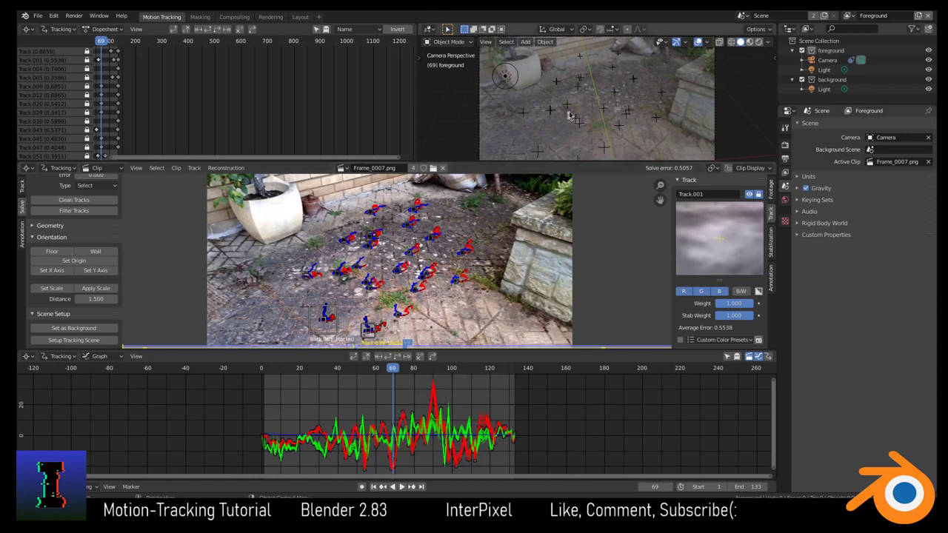
key("shift+a")
mouse_move(578, 112)
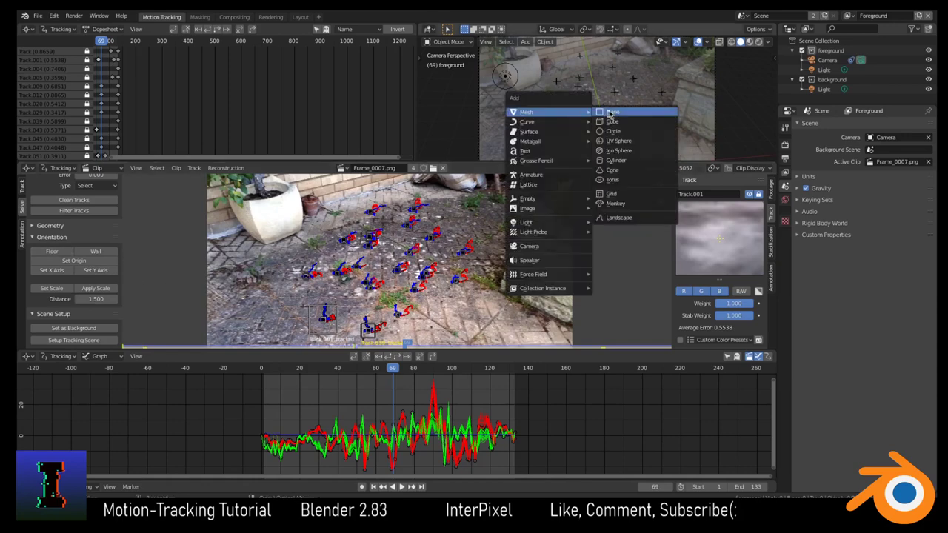
left_click(609, 112)
key("s")
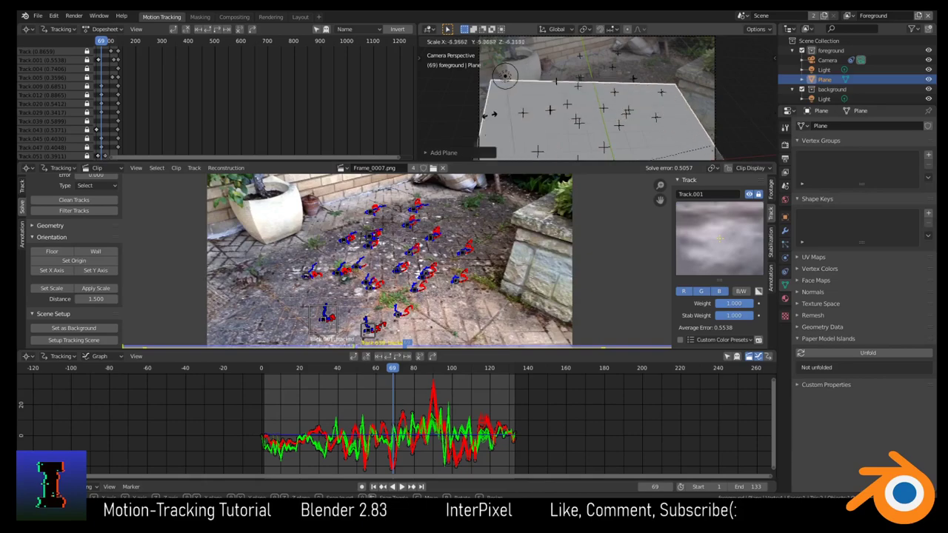
left_click(348, 136)
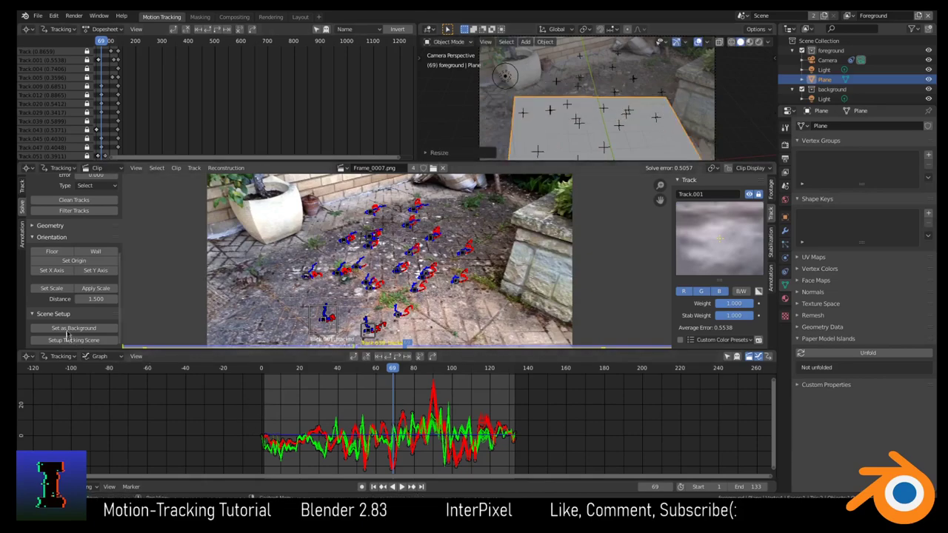
Step: Set the scene origin at Track.062, the marker by the small grass tuft mid-paving, on frame 8
scroll(381, 292, "up", 3)
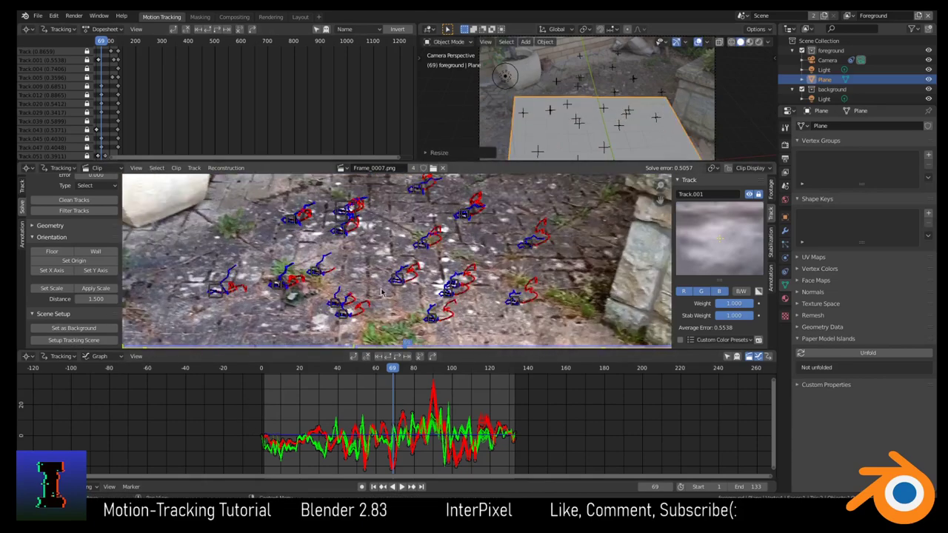
left_click(399, 295)
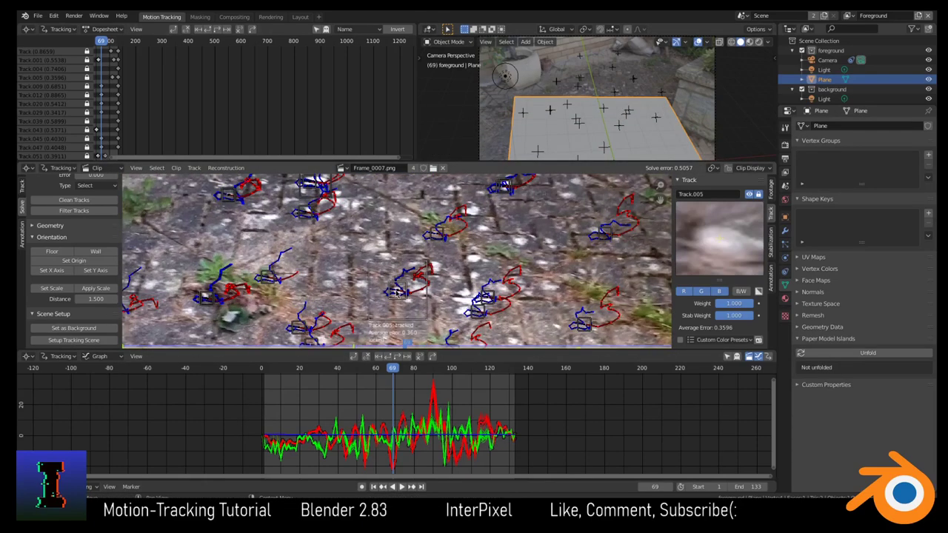
scroll(398, 297, "down", 3)
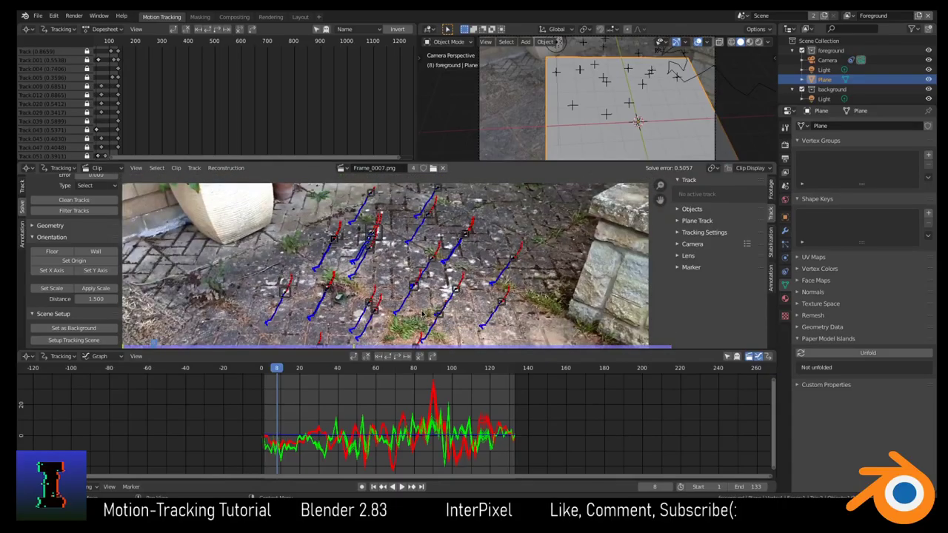
left_click(463, 260)
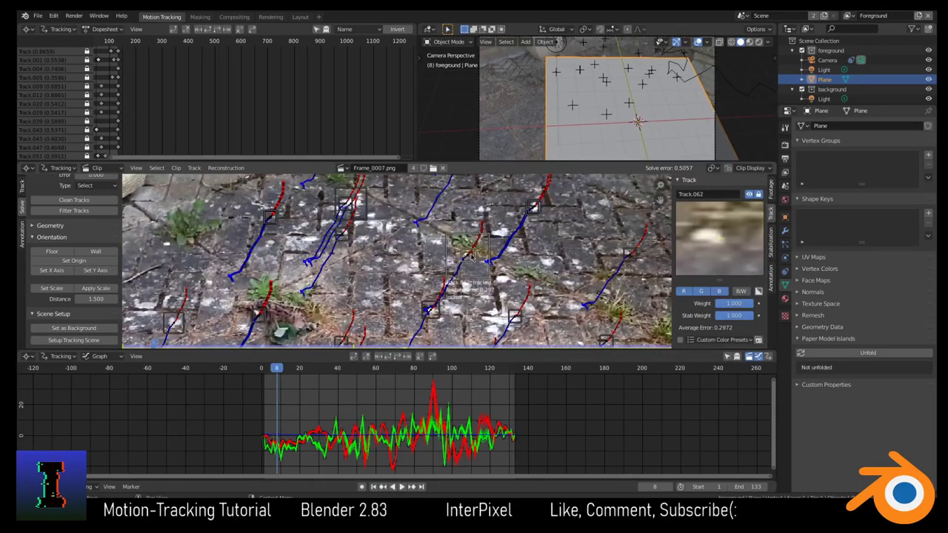
left_click(68, 261)
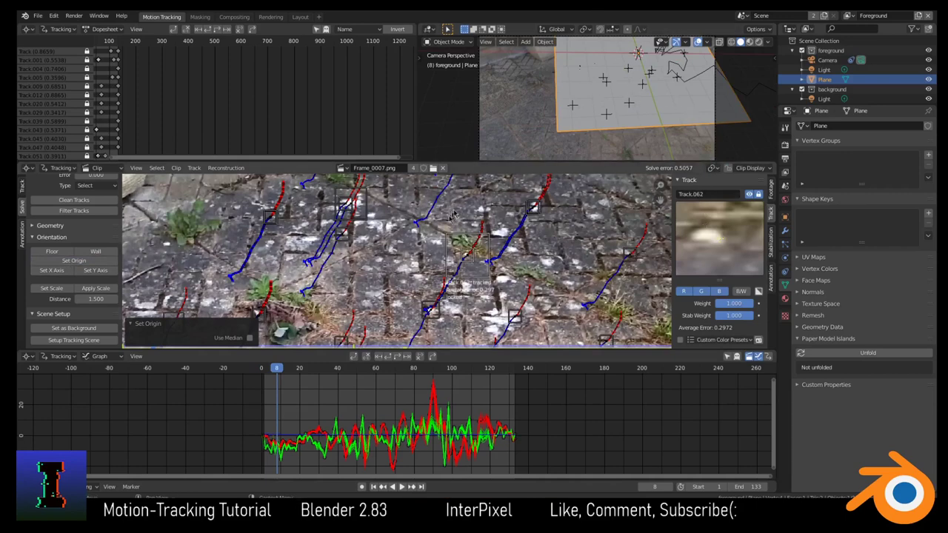
scroll(619, 111, "down", 2)
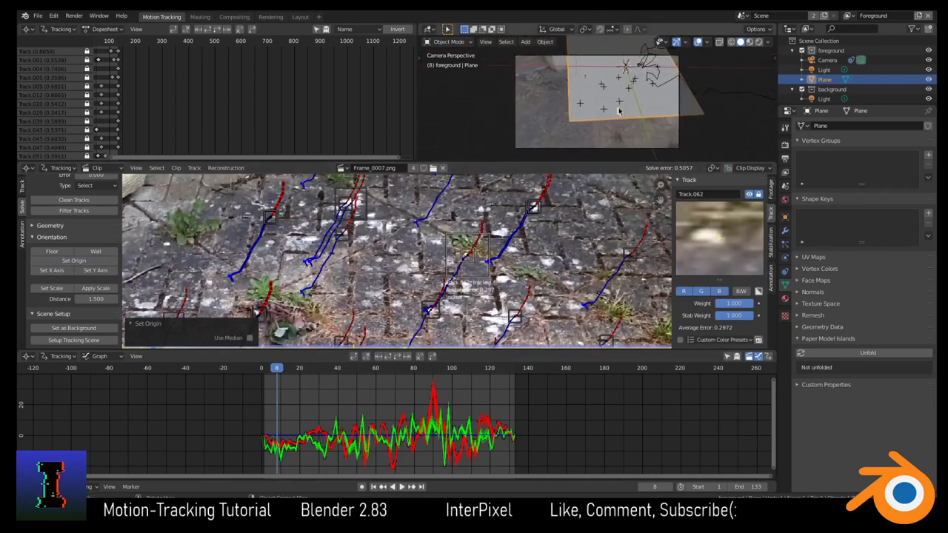
scroll(619, 111, "up", 2)
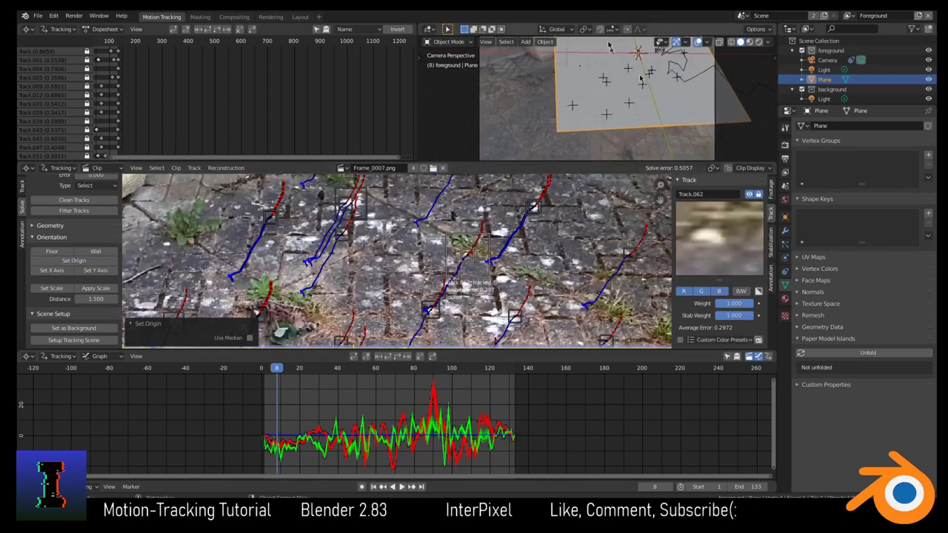
scroll(430, 259, "down", 2)
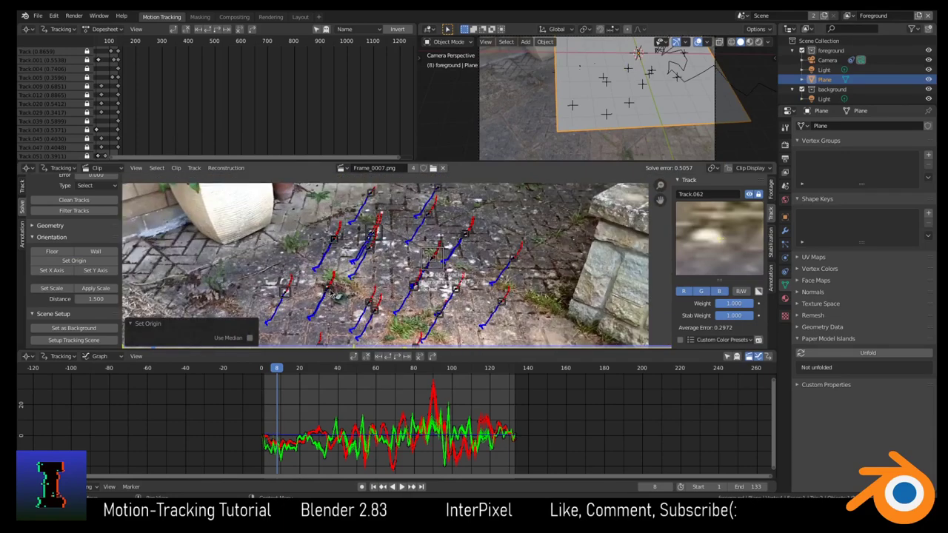
Step: Set the scene's X axis from Track.075 at the grass clump nearer the planter, and the Y axis from Track.062
left_click(330, 290)
left_click(53, 271)
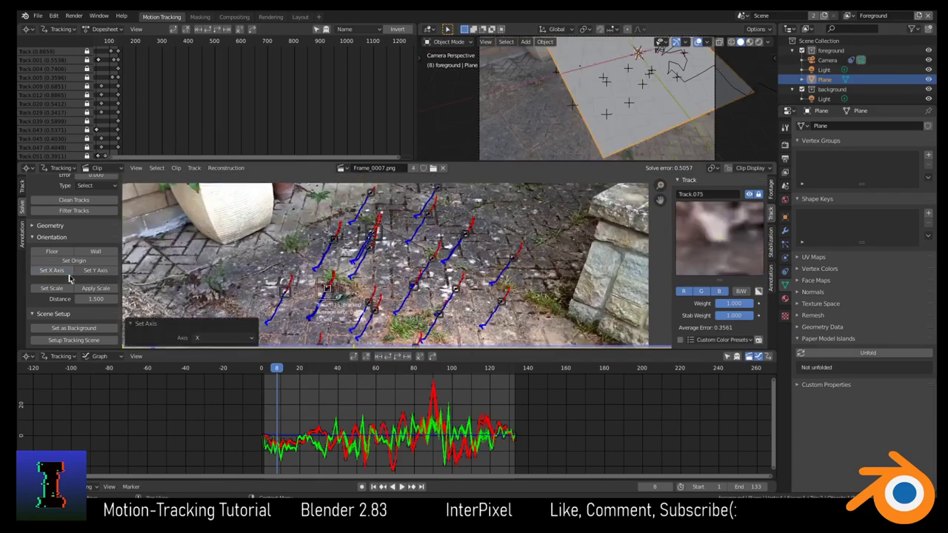
scroll(296, 273, "up", 3)
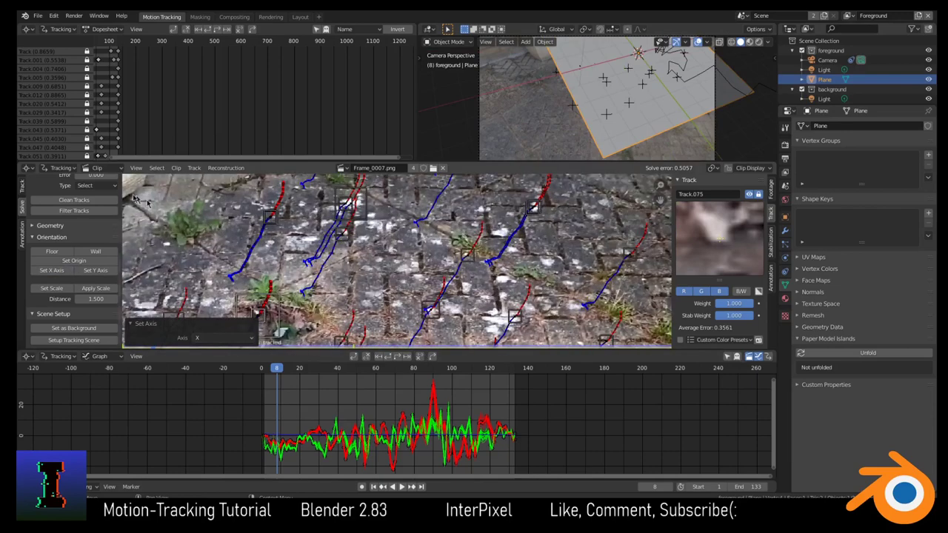
scroll(137, 199, "down", 4)
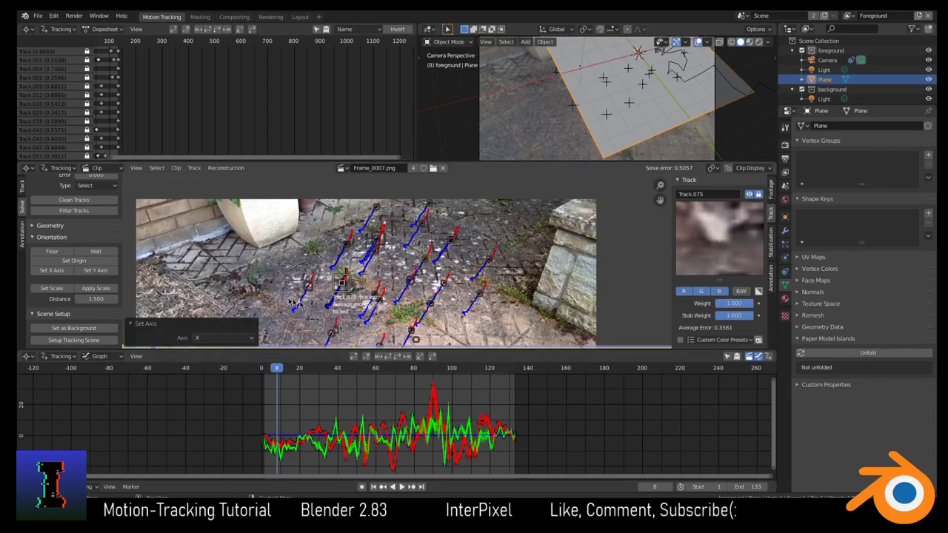
left_click(422, 260)
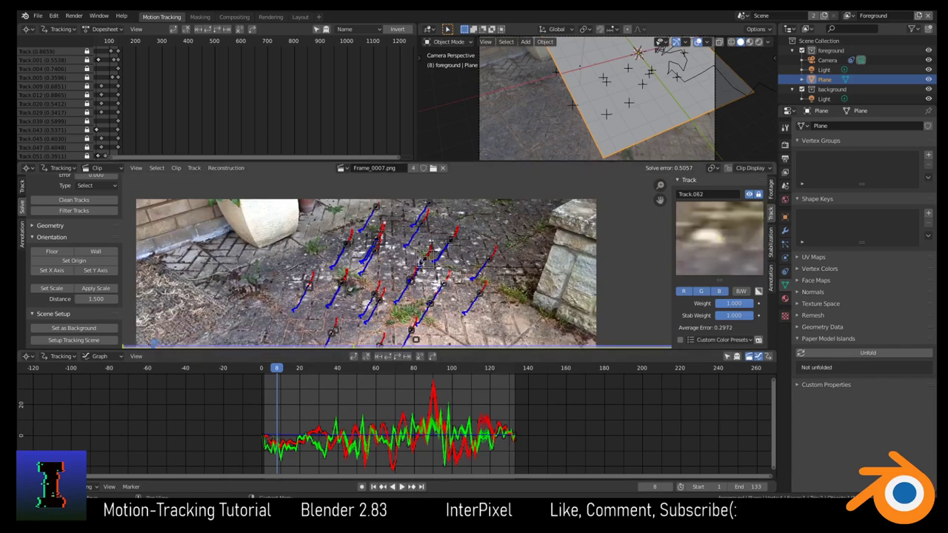
left_click(94, 271)
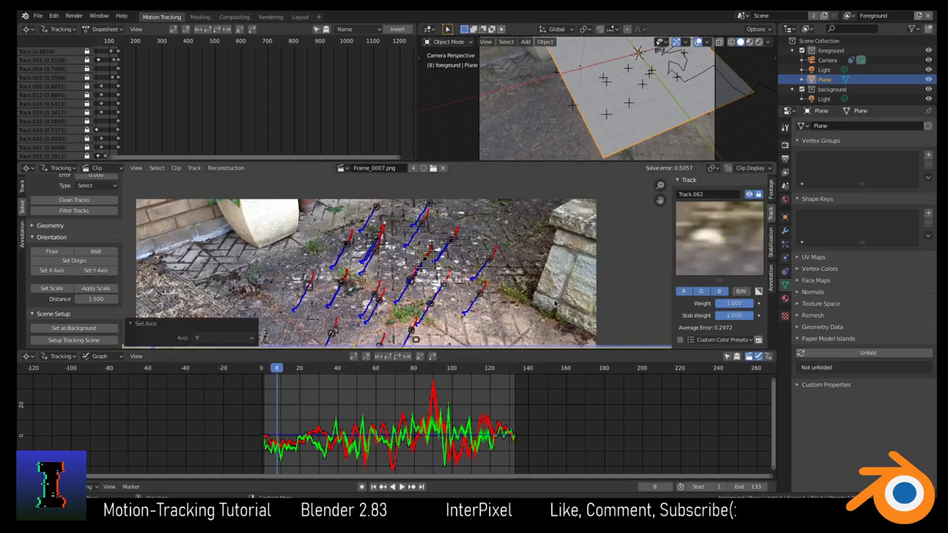
scroll(554, 304, "down", 3)
scroll(555, 304, "up", 3)
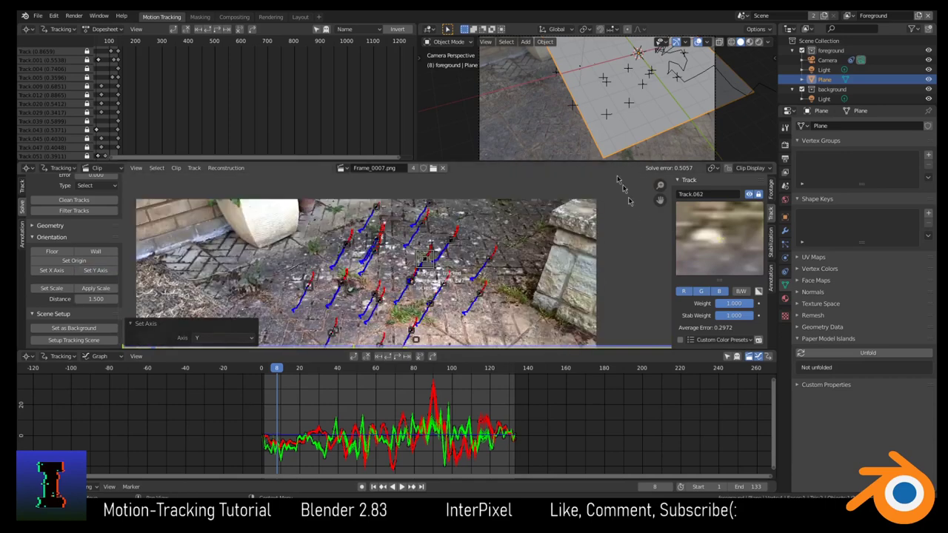
Step: Move the plane slightly in the Layout workspace and reposition the foreground camera so the plane sits over the paving
left_click(301, 17)
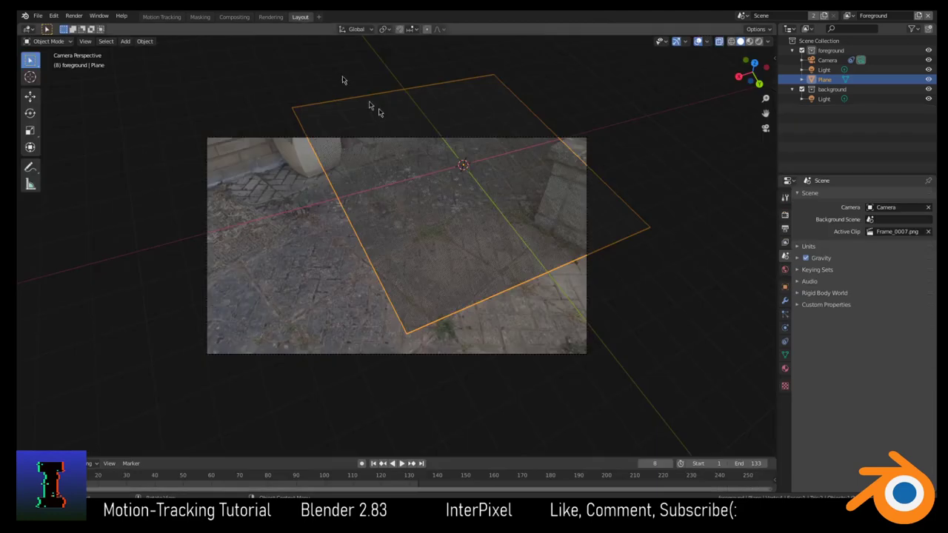
key("g")
left_click(550, 282)
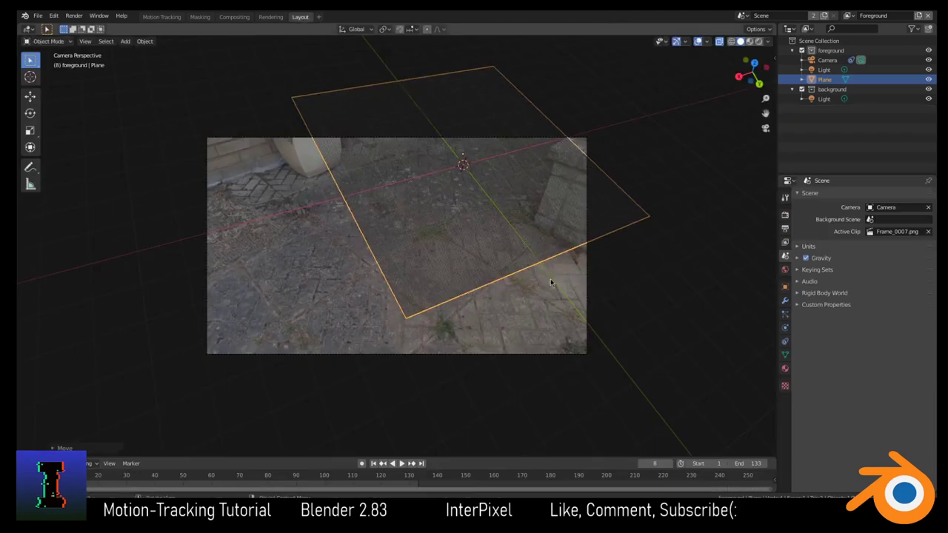
left_click(827, 60)
key("g")
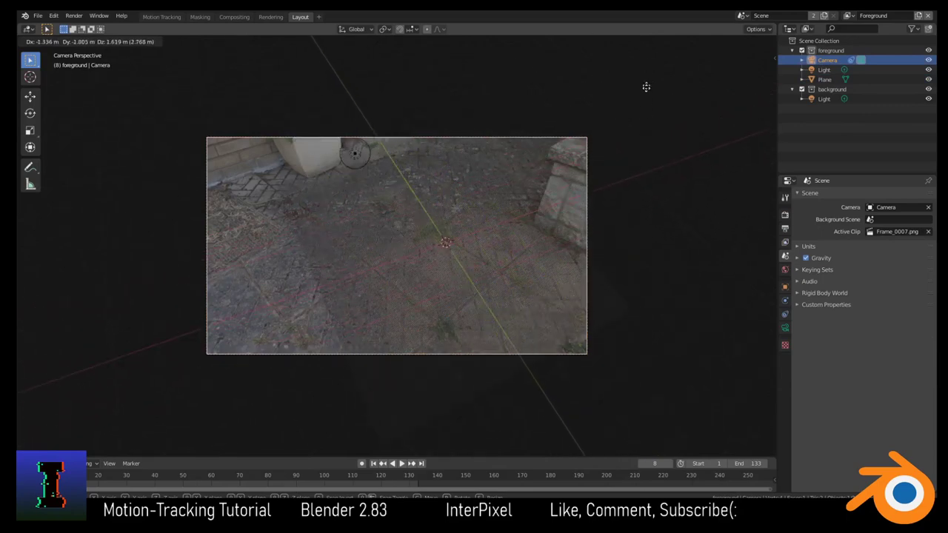
left_click(643, 149)
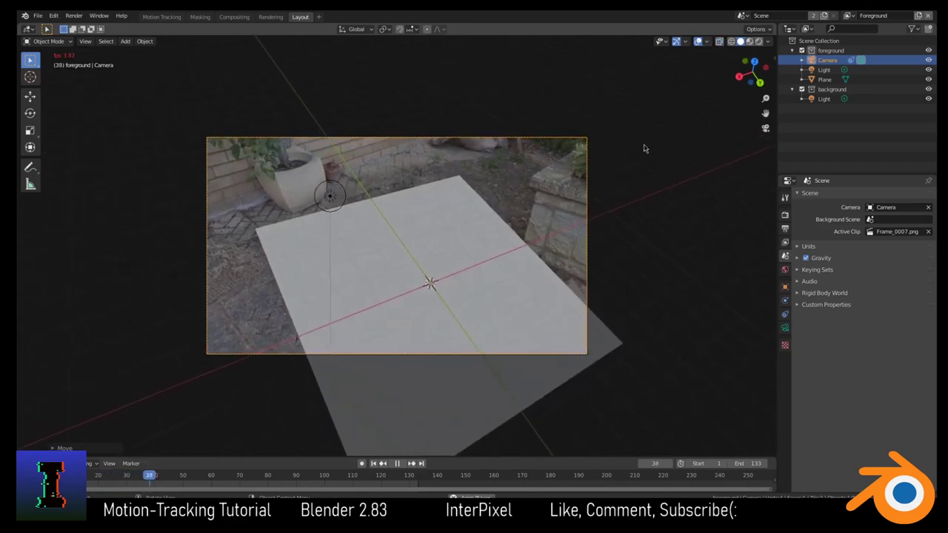
Step: Rotate the foreground camera by about 10°, move it about 0.38 m, and play back the footage to check the plane
key("space")
key("r")
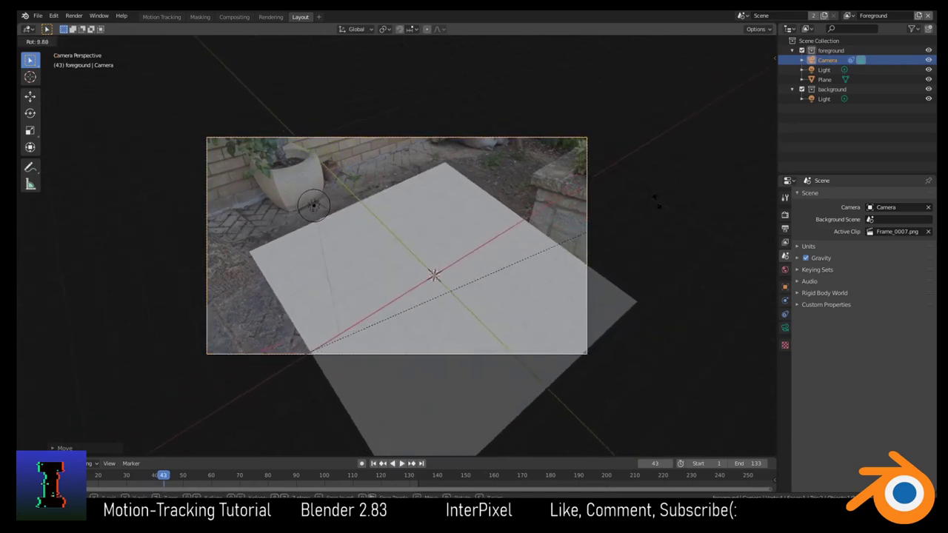
left_click(656, 193)
key("g")
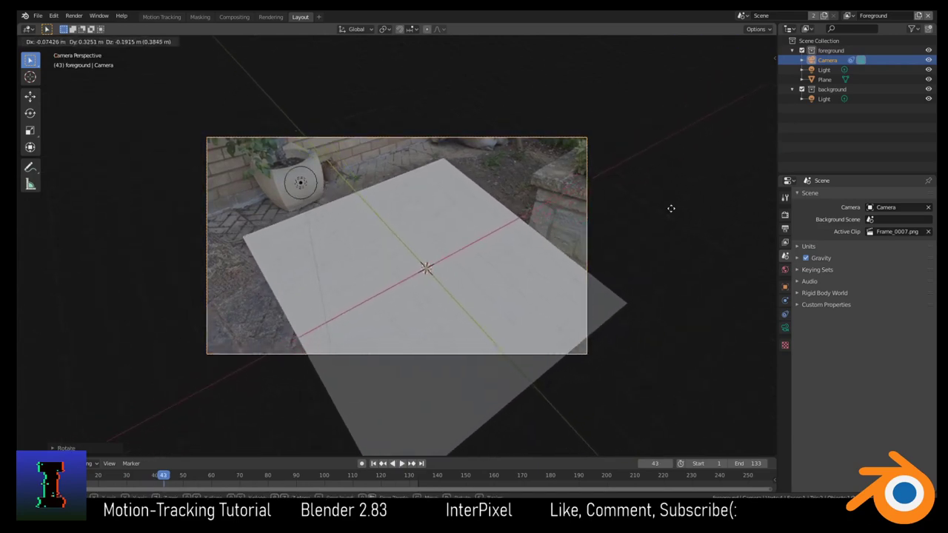
left_click(671, 208)
key("space")
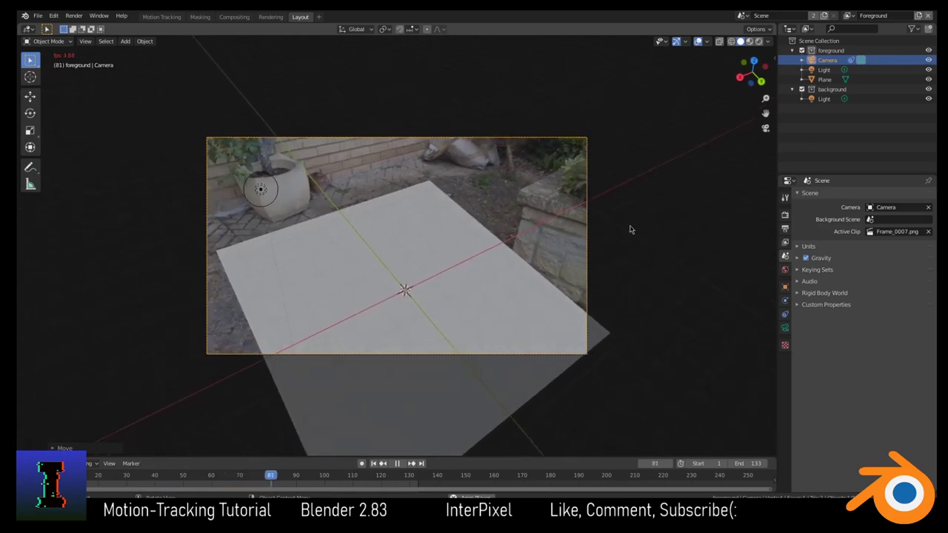
key("space")
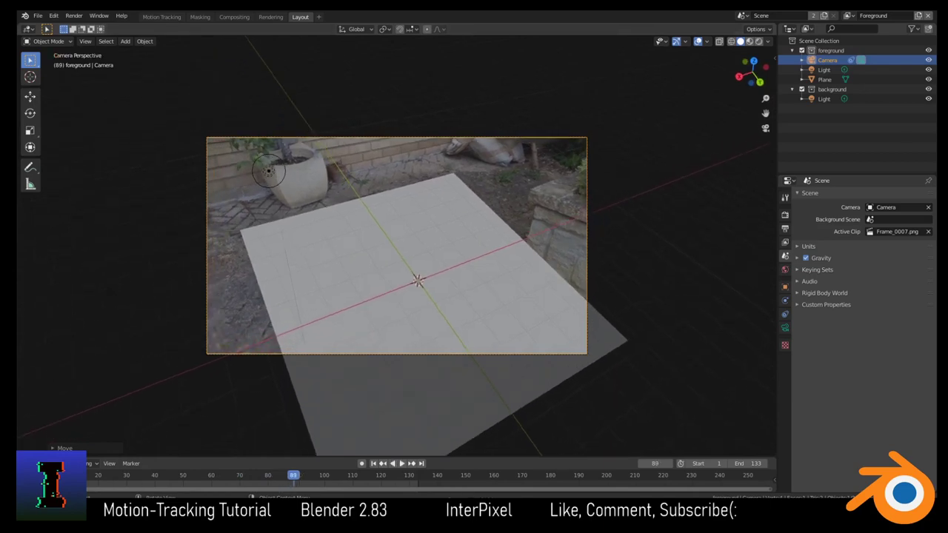
Step: Solve the camera motion again in the Motion Tracking workspace and inspect the tracks on the paving
left_click(177, 17)
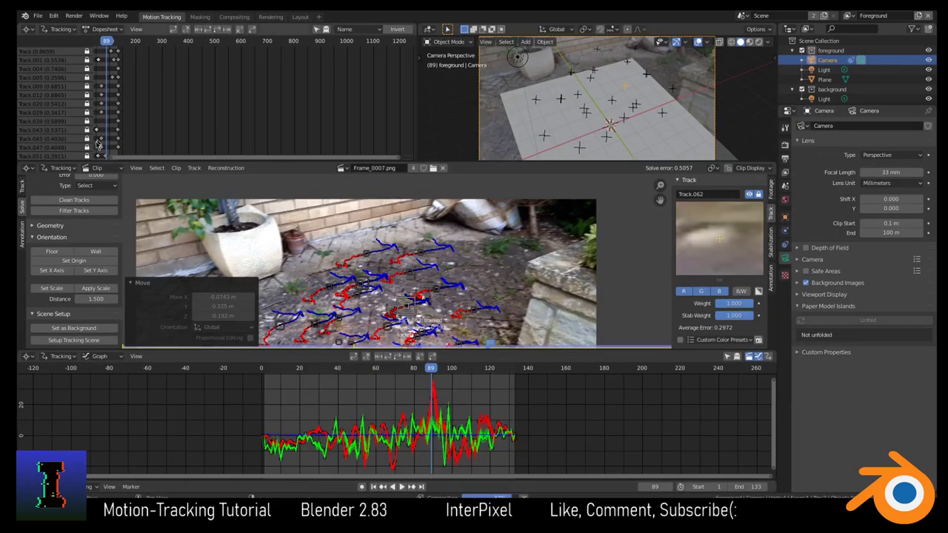
scroll(81, 228, "up", 2)
left_click(91, 209)
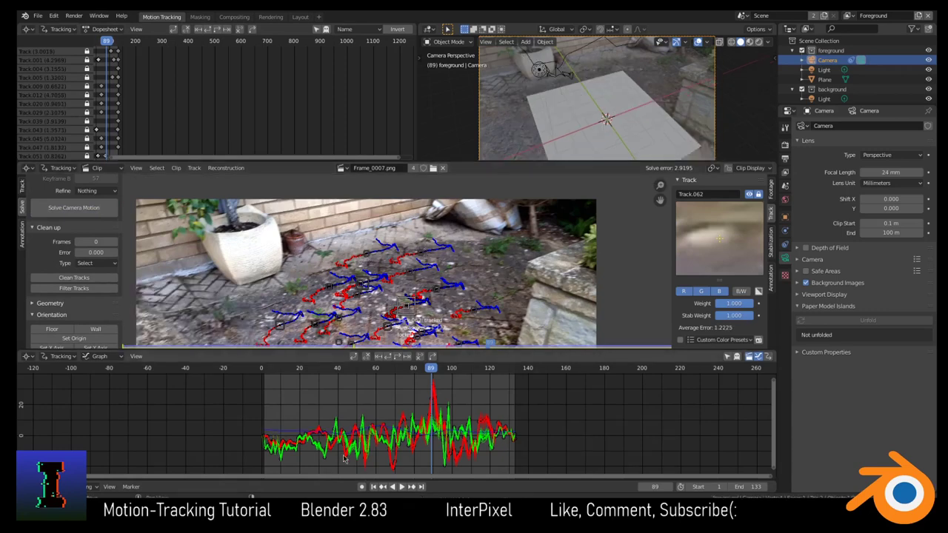
scroll(433, 307, "up", 3)
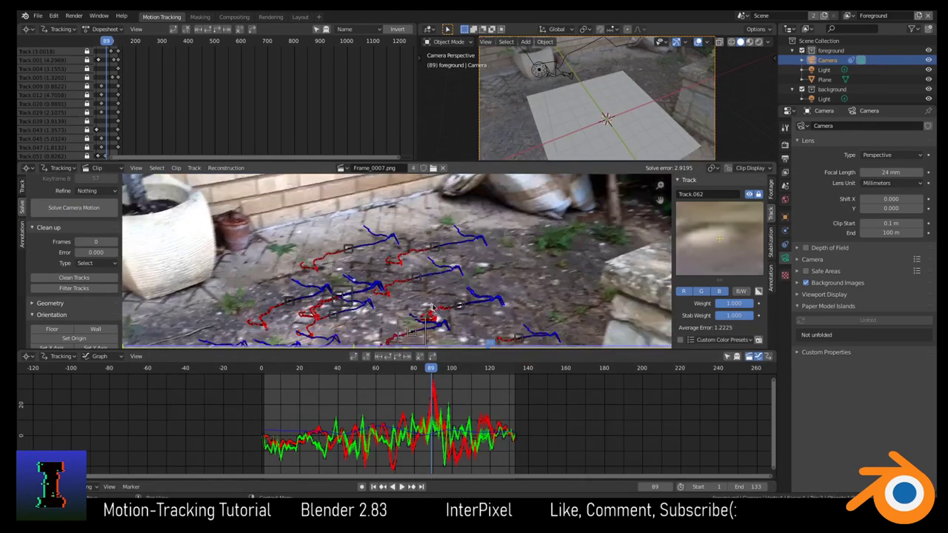
scroll(433, 307, "down", 3)
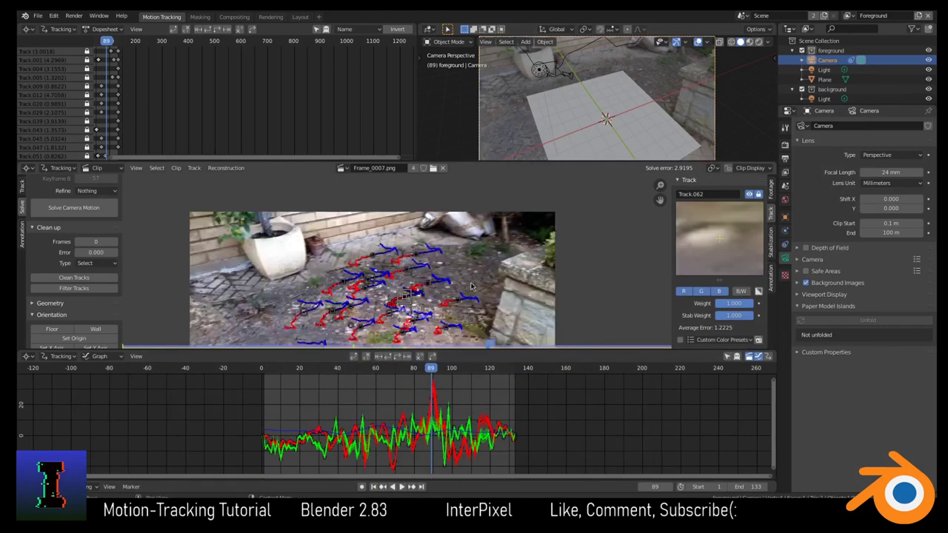
Step: Filter the tracks with a track threshold of 5 and delete the problematic ones
left_click(88, 289)
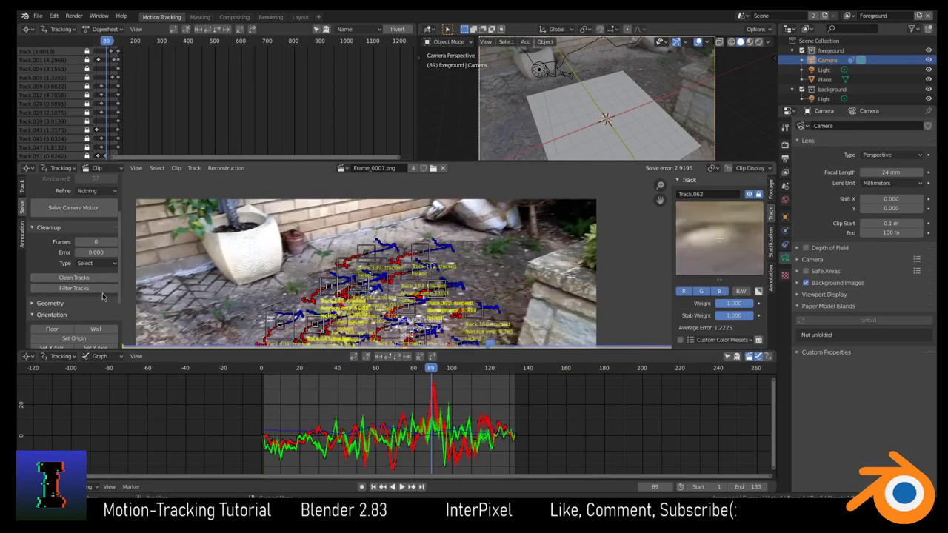
left_click(103, 291)
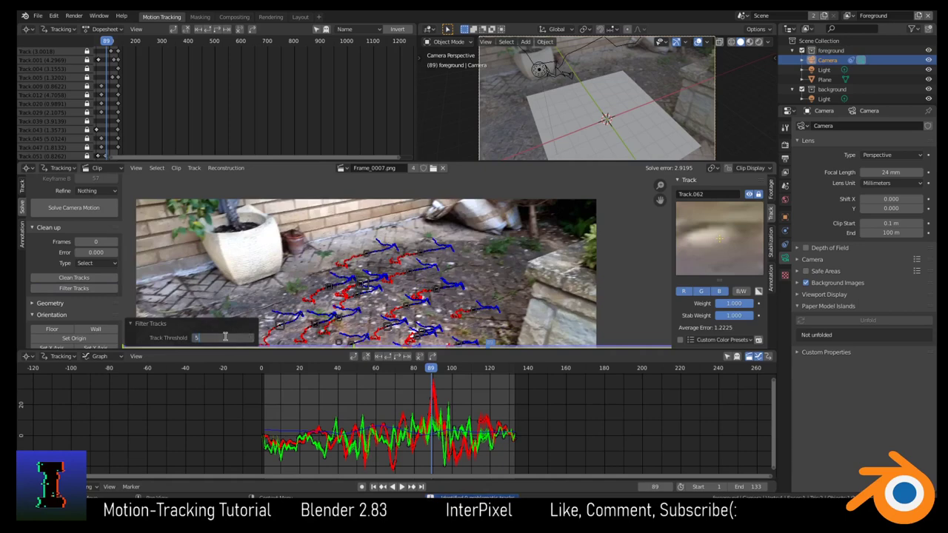
key("Return")
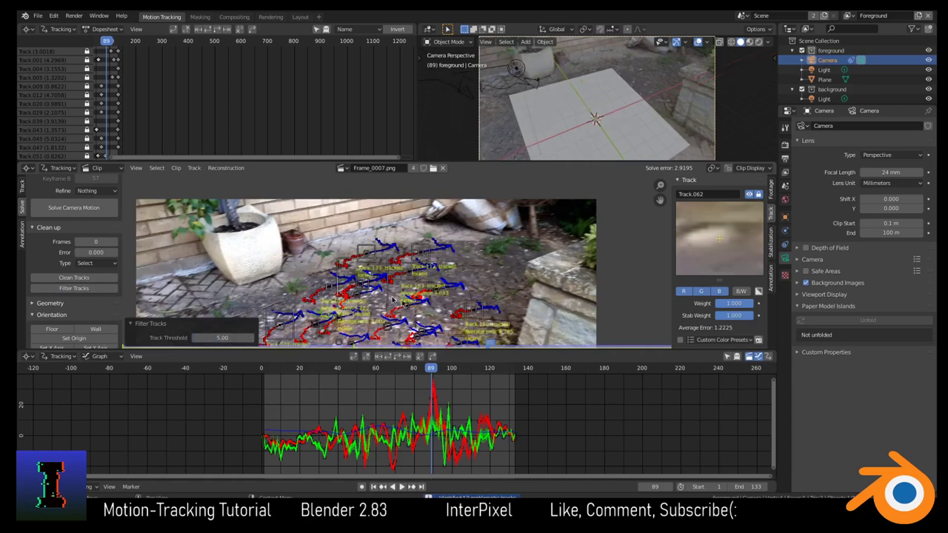
key("Delete")
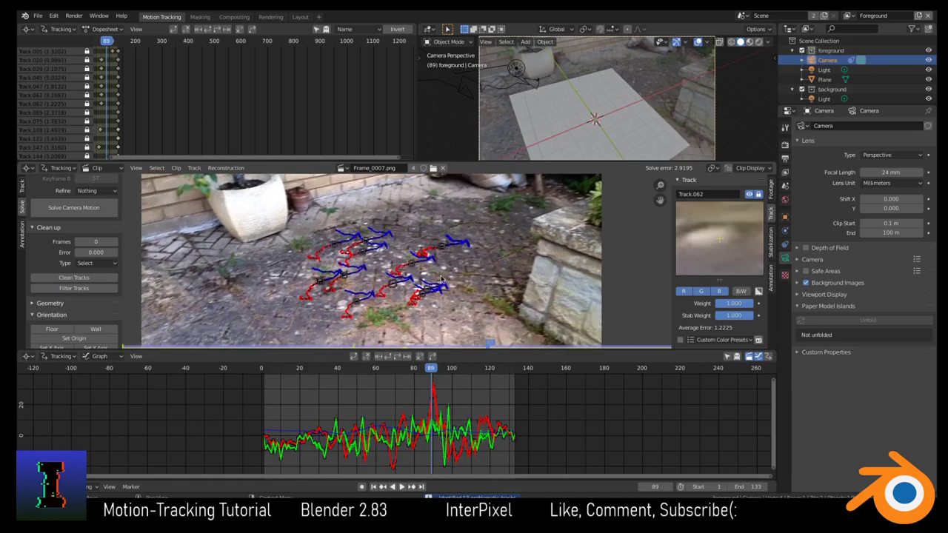
Step: Lock all the remaining tracks, select Track.005 and inspect the tracks on the paving
left_click(397, 296)
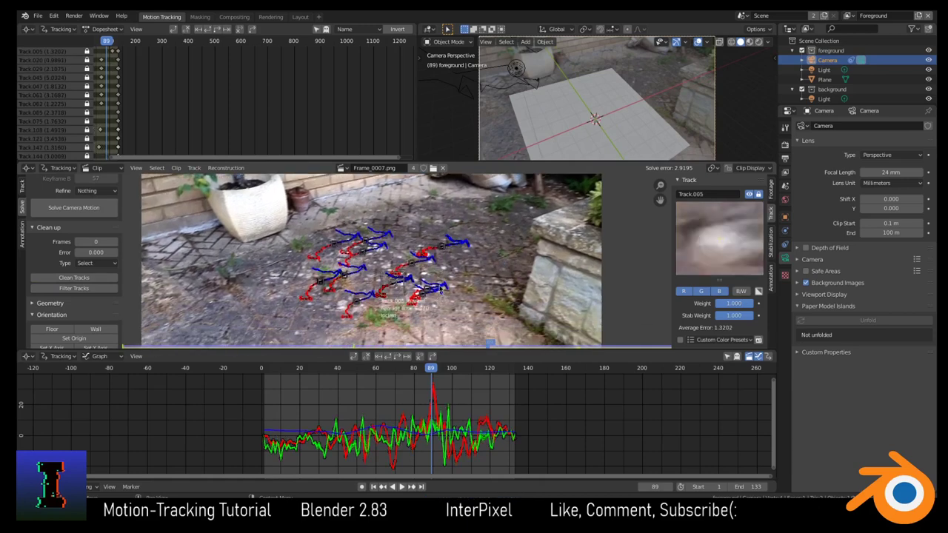
key("a")
key("ctrl+l")
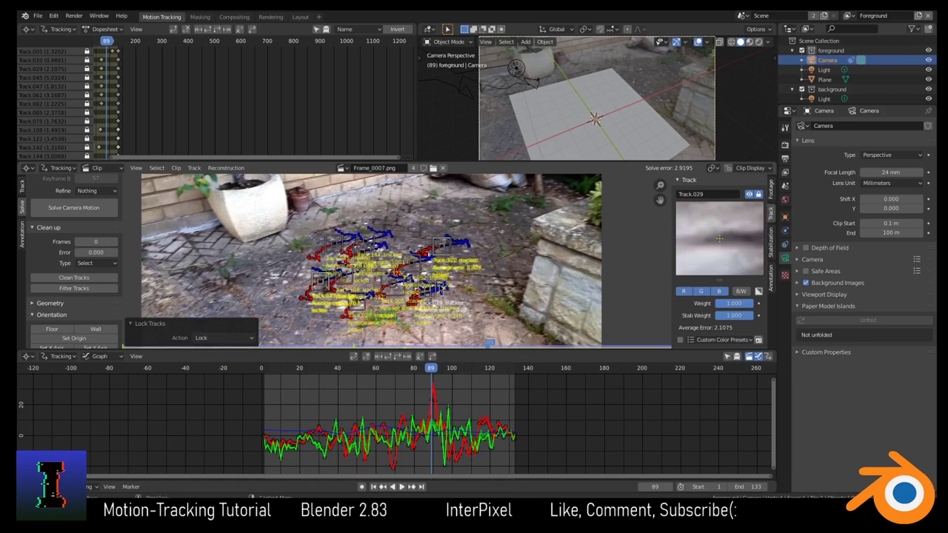
left_click(381, 287)
scroll(400, 415, "up", 1)
scroll(298, 264, "up", 2)
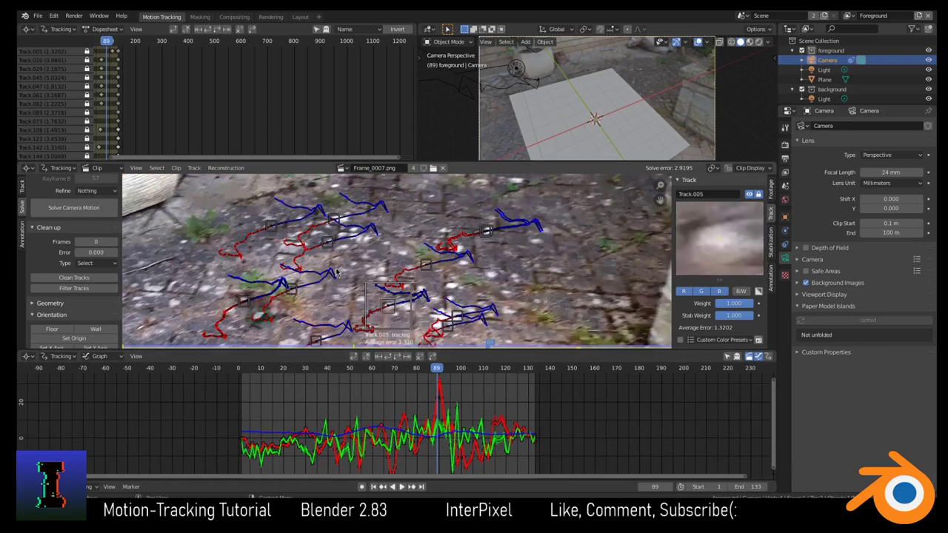
scroll(97, 222, "up", 1)
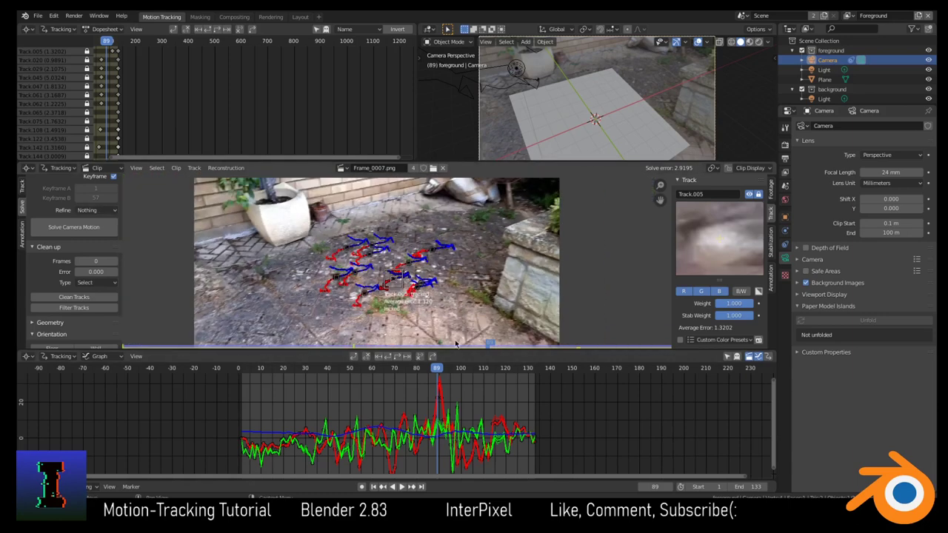
scroll(307, 248, "down", 2)
scroll(395, 255, "down", 1)
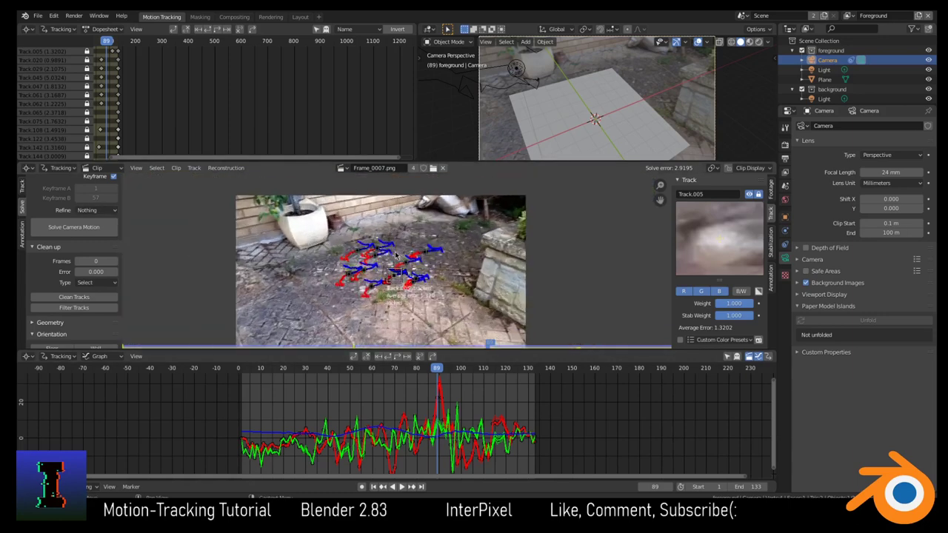
Step: At frame 66, detect features over the whole frame with margin 16, threshold 0.5 and distance 120, and track them backwards
left_click(387, 368)
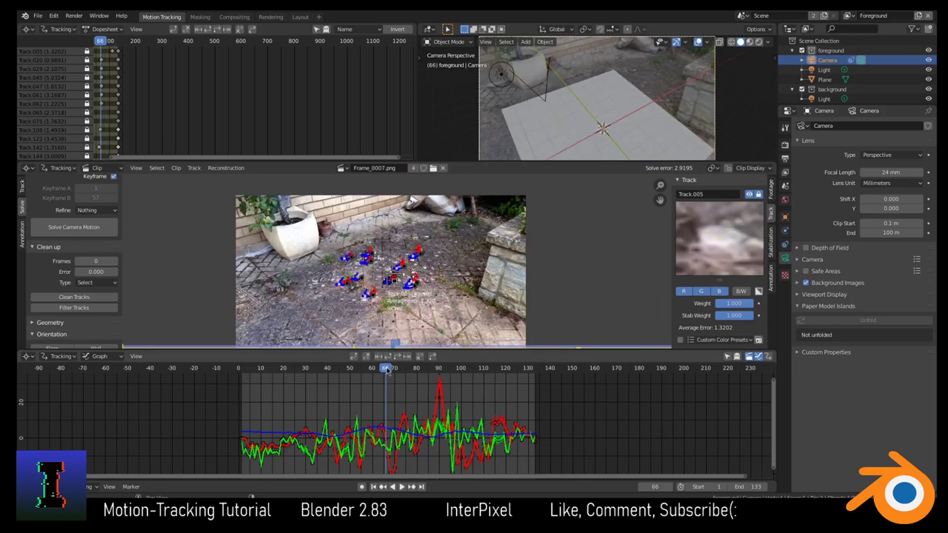
left_click(23, 187)
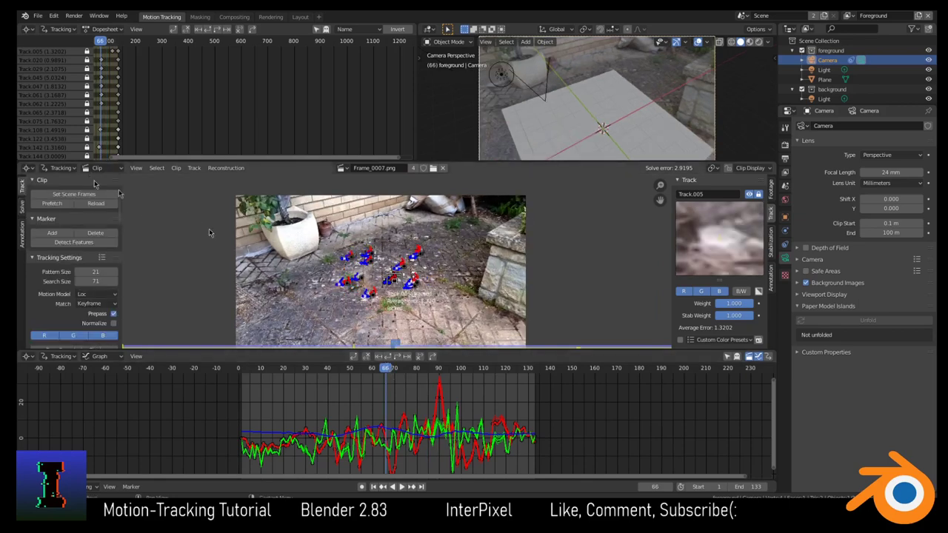
left_click(73, 242)
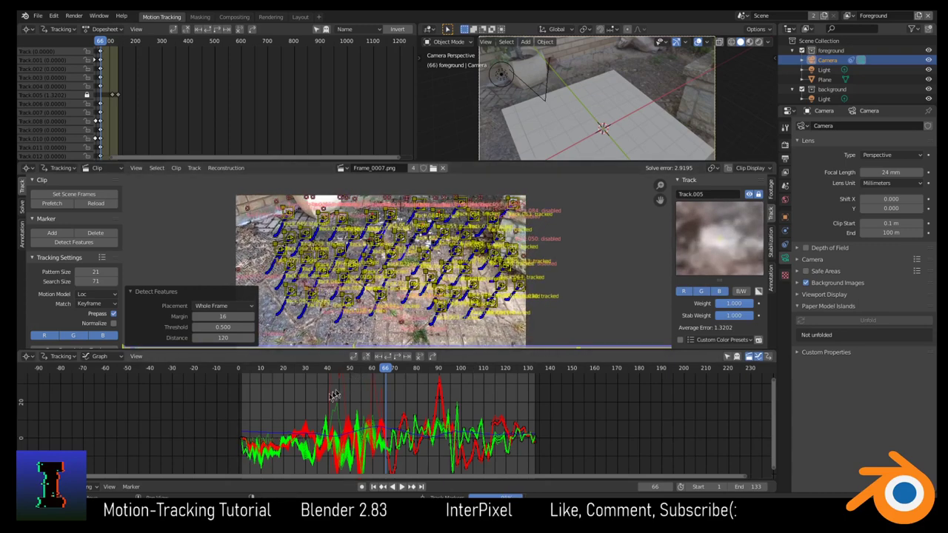
Step: Play the new tracks back from the first frame, return to frame 66 and track the markers forwards to the end
key("shift+Left")
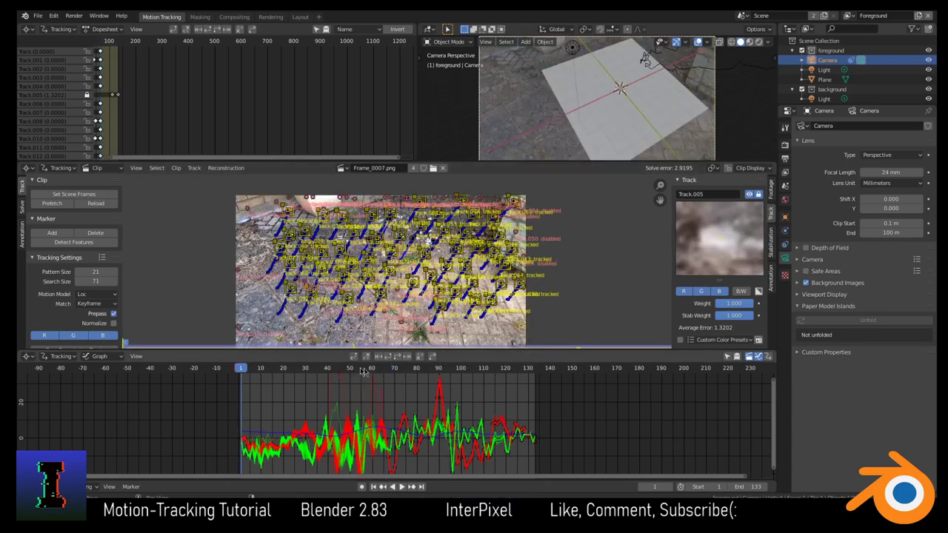
key("space")
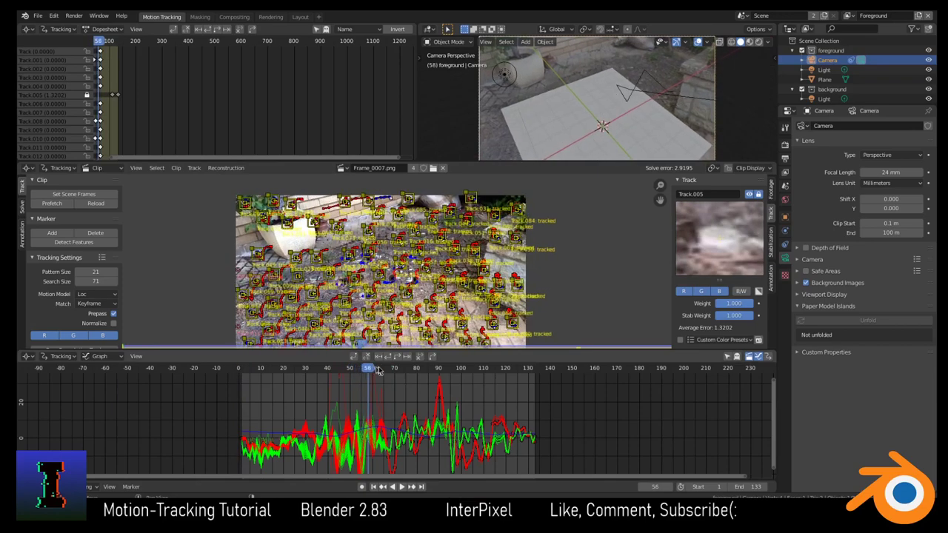
left_click_drag(383, 371, 386, 371)
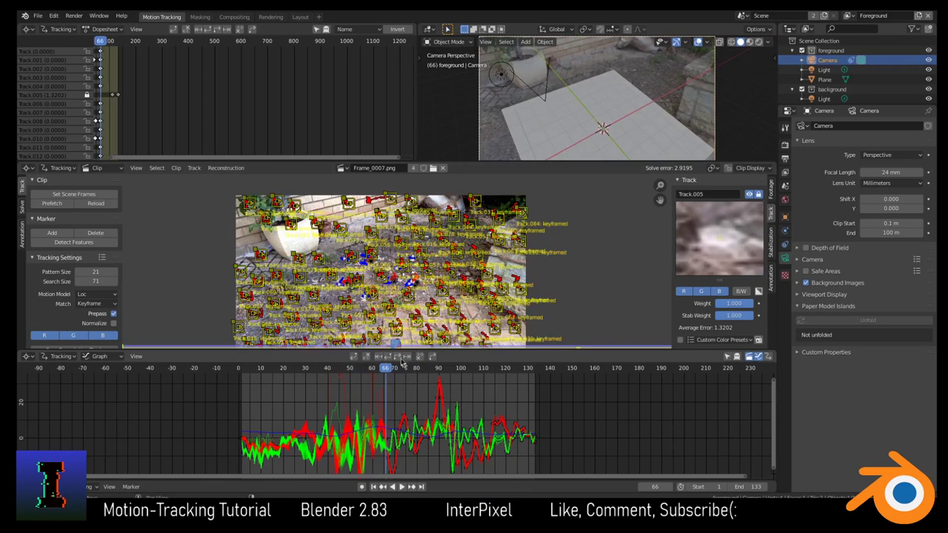
key("ctrl+t")
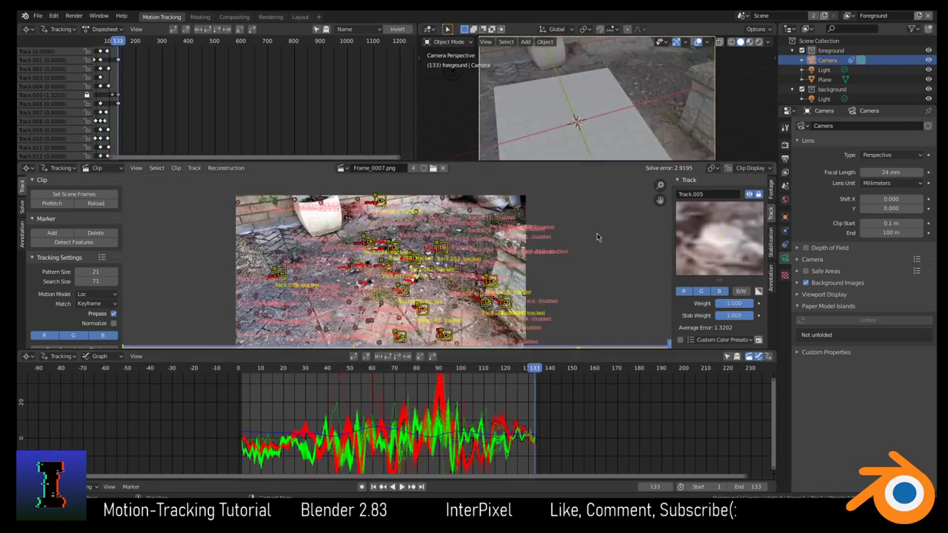
Step: Filter out and remove the problematic tracks, and solve the camera motion again
left_click(375, 369)
left_click(21, 211)
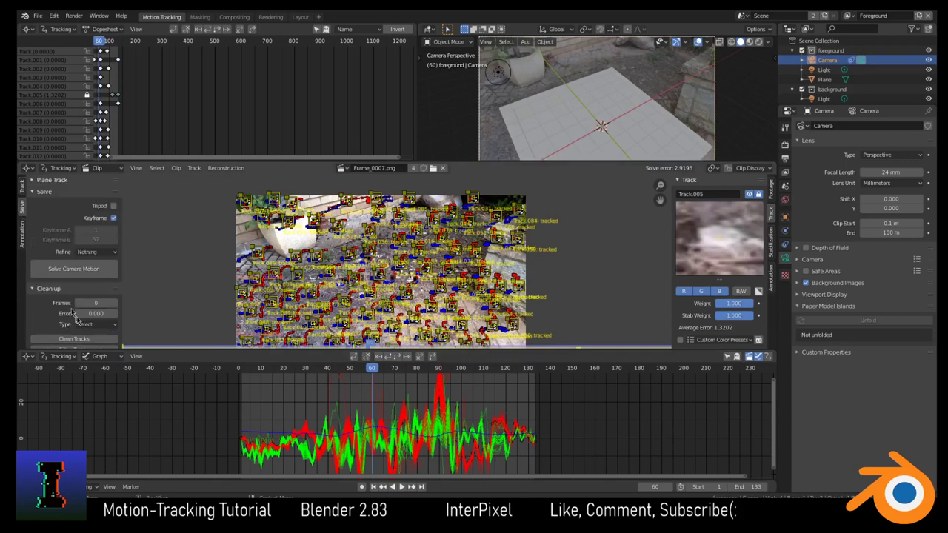
scroll(75, 316, "down", 3)
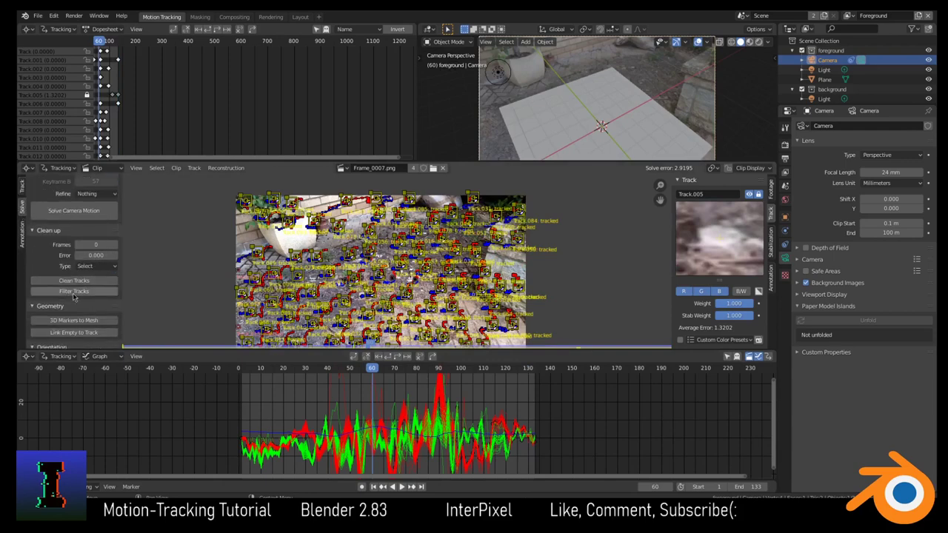
left_click(73, 293)
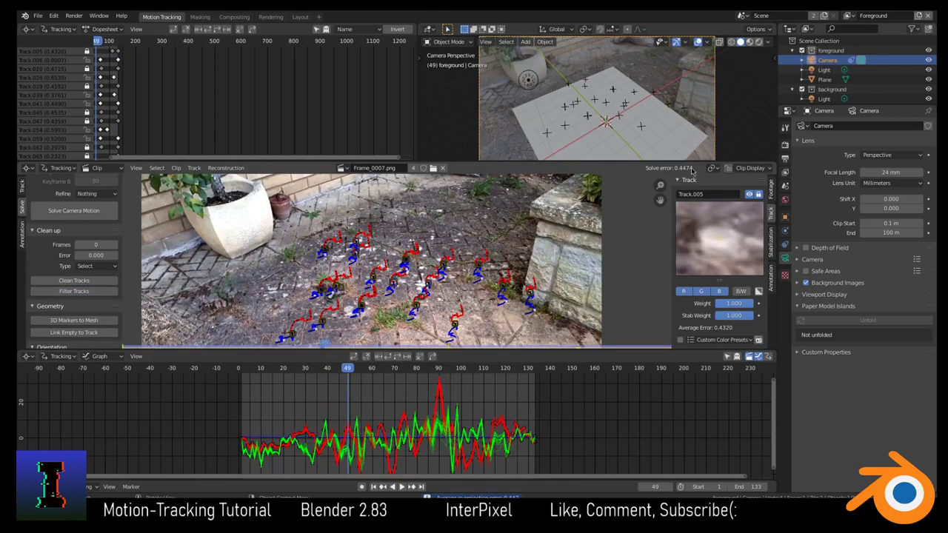
Step: At frame 2 in the Layout workspace, rotate the plane around the global Z axis and move it along negative Y towards the planter
left_click(300, 16)
scroll(348, 289, "up", 3)
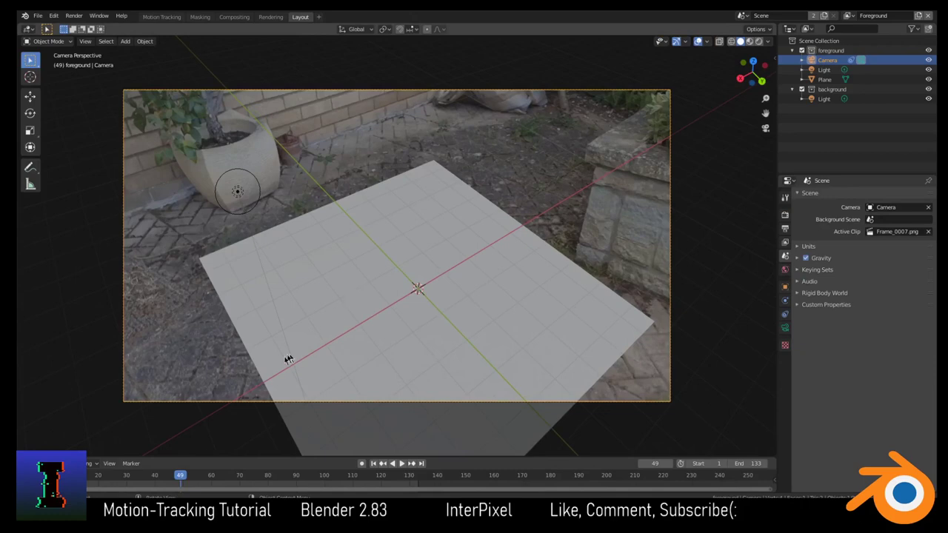
left_click(48, 475)
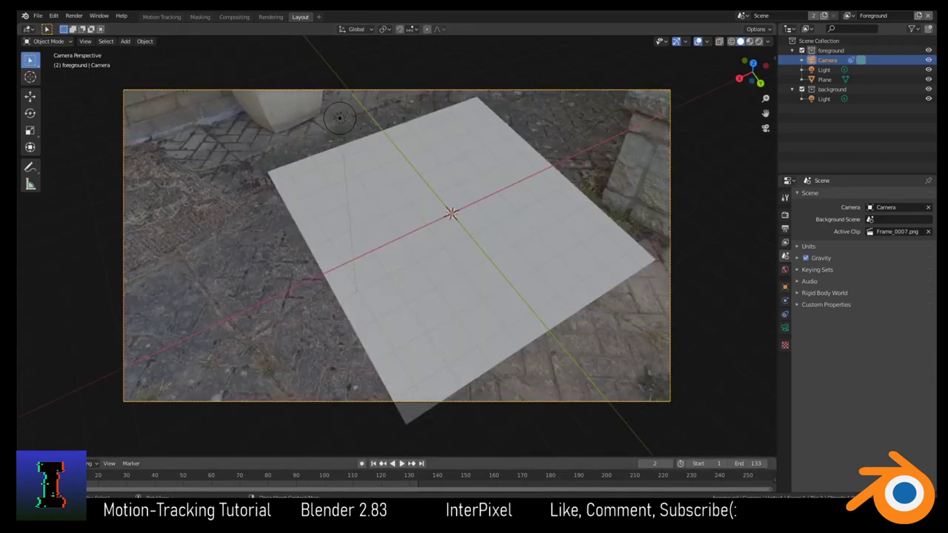
left_click(458, 264)
key("r")
key("z")
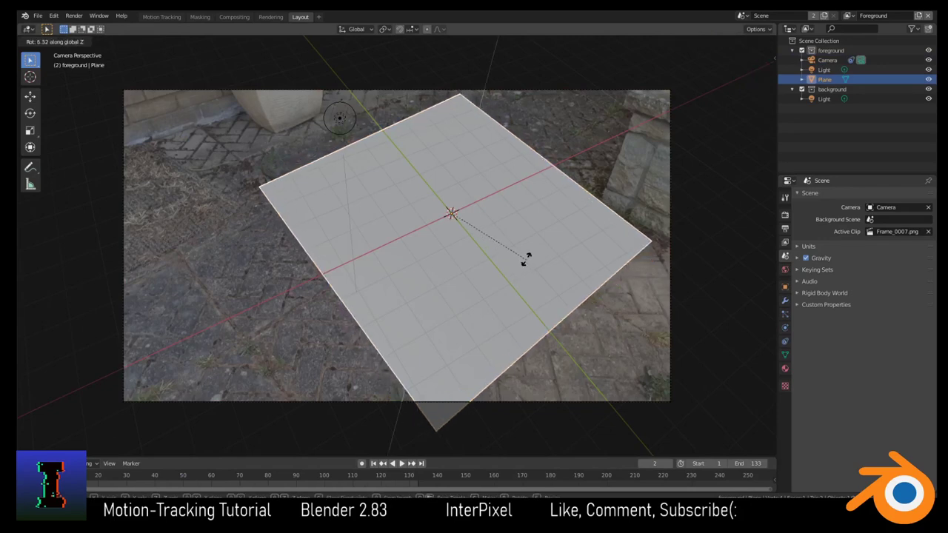
left_click(525, 252)
key("g")
key("y")
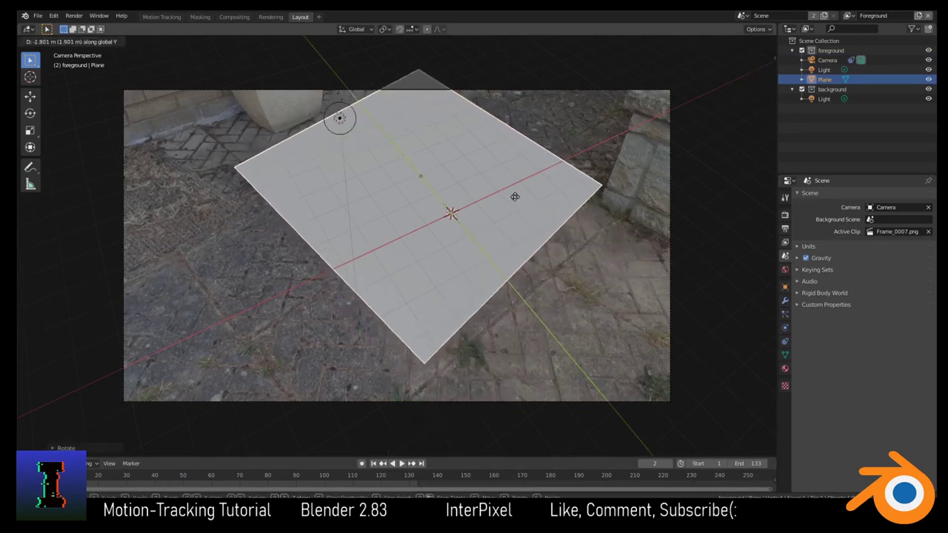
left_click(520, 216)
Step: Rotate the plane back by about 6° around the global Z axis and nudge it along Y
key("r")
key("z")
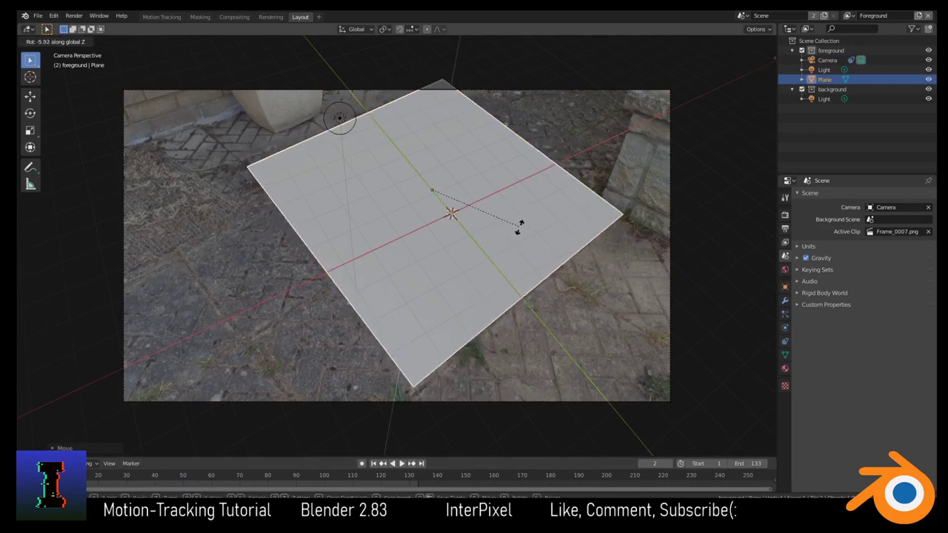
left_click(520, 231)
key("g")
key("y")
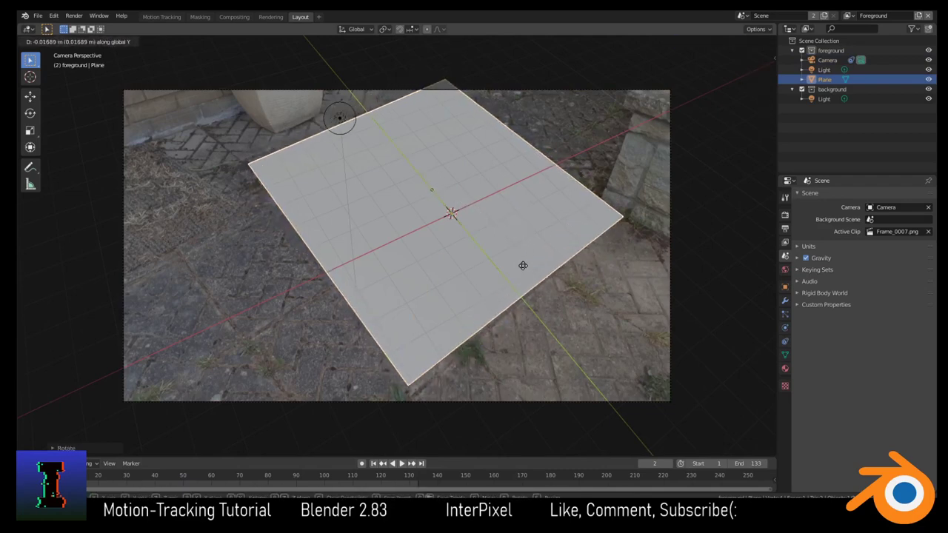
left_click(523, 264)
Step: Scale the plane up by about 1.04, rotate it about 1.7° around Z, and play back the footage to check it
scroll(500, 259, "up", 2)
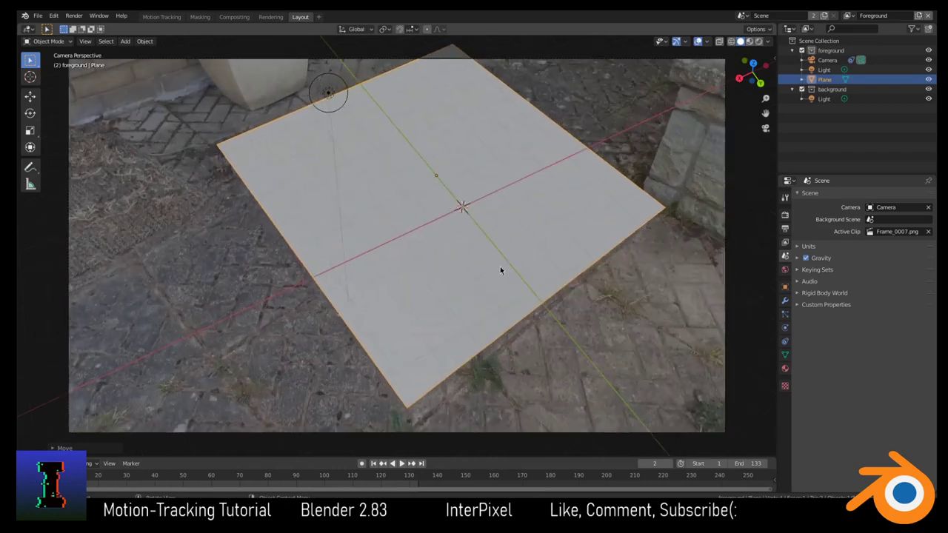
key("s")
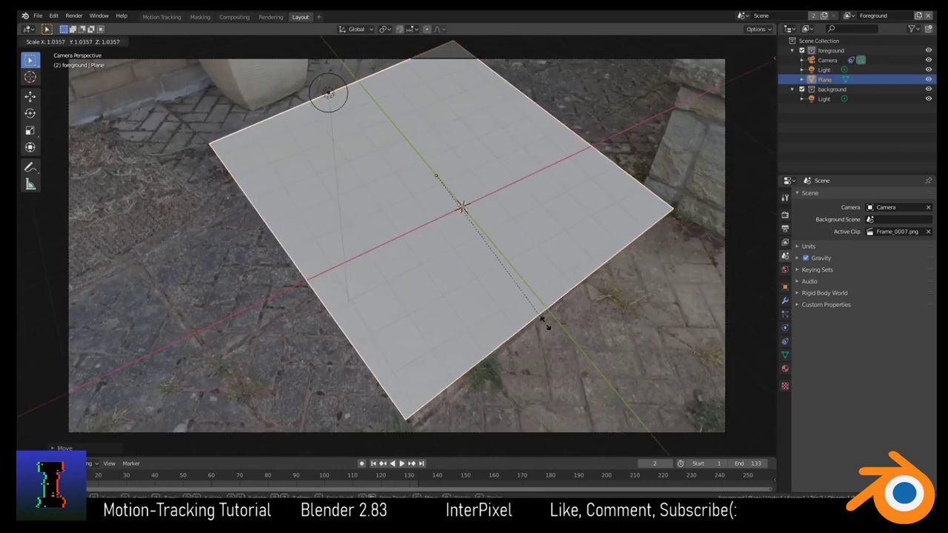
left_click(548, 323)
key("r")
key("z")
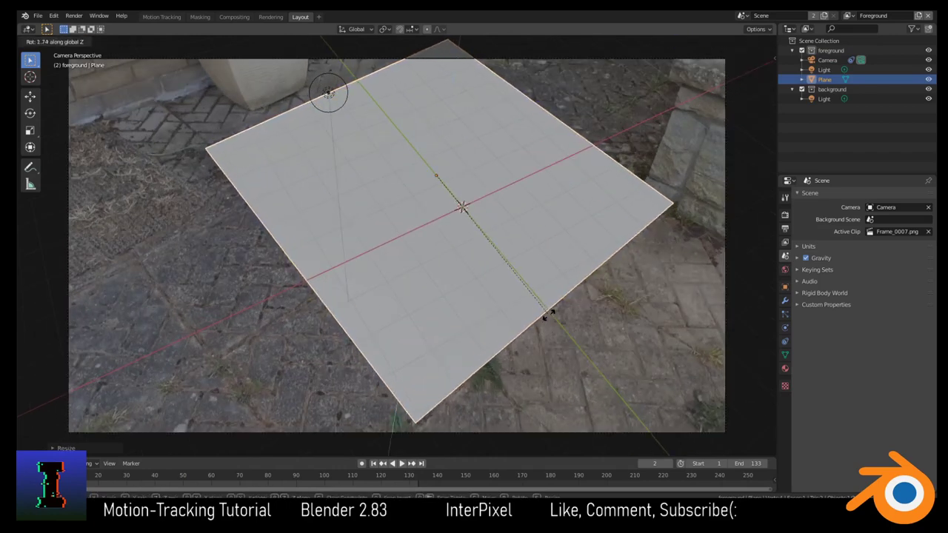
left_click(548, 315)
key("space")
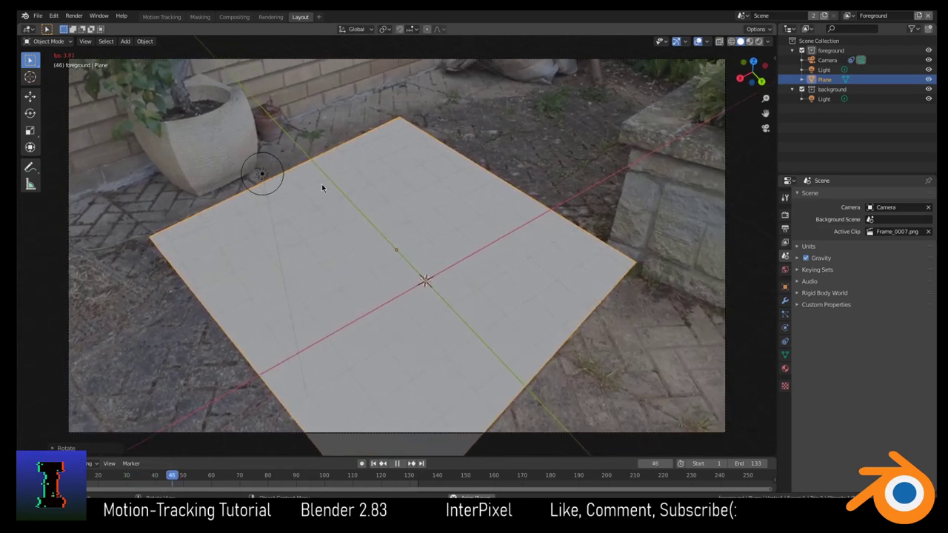
key("space")
Step: Add a UV sphere, raise it along Z and move it about 2.1 m along negative Y over the plane
scroll(521, 287, "down", 4)
scroll(519, 299, "up", 3)
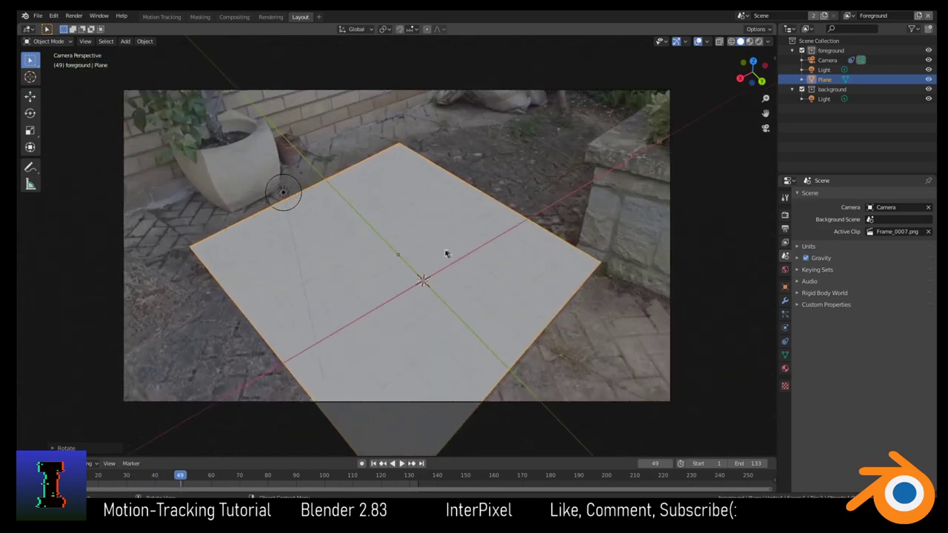
key("shift+a")
mouse_move(406, 220)
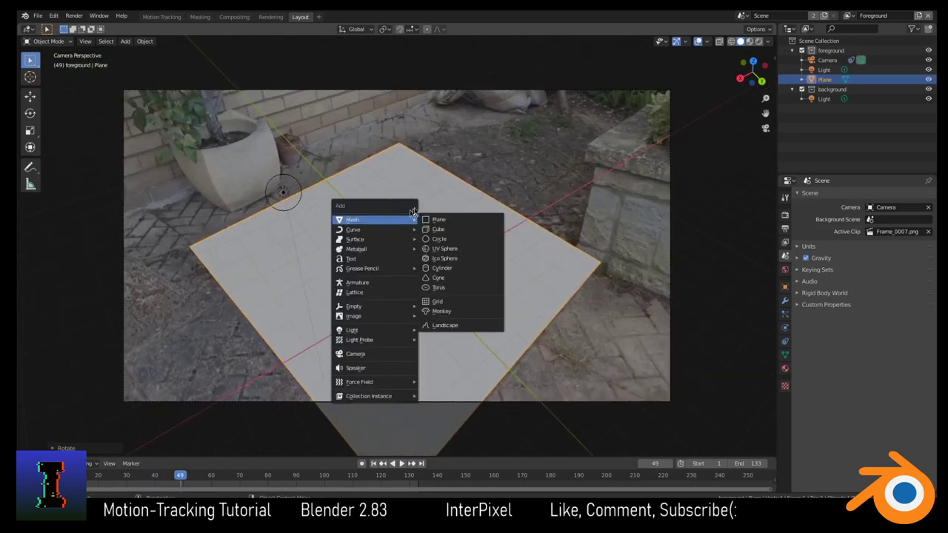
left_click(453, 250)
key("g")
key("z")
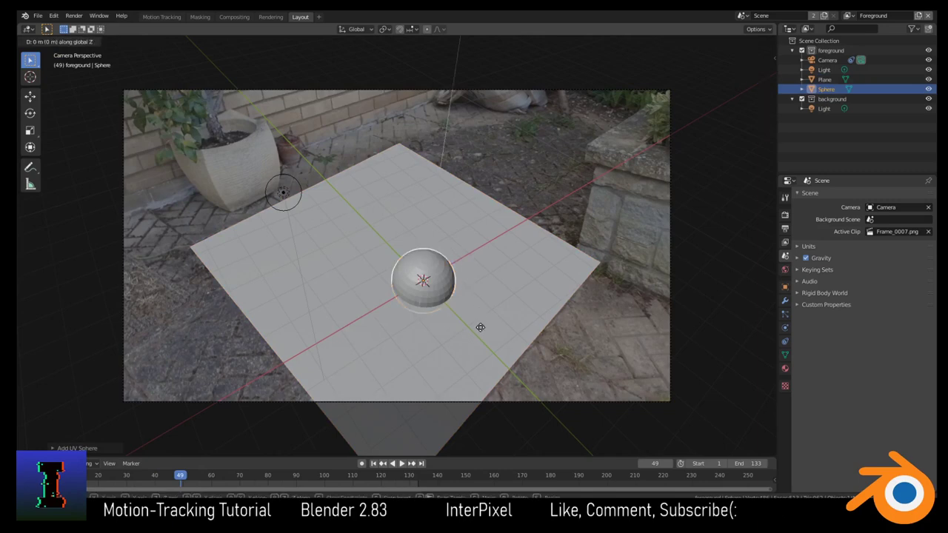
key("y")
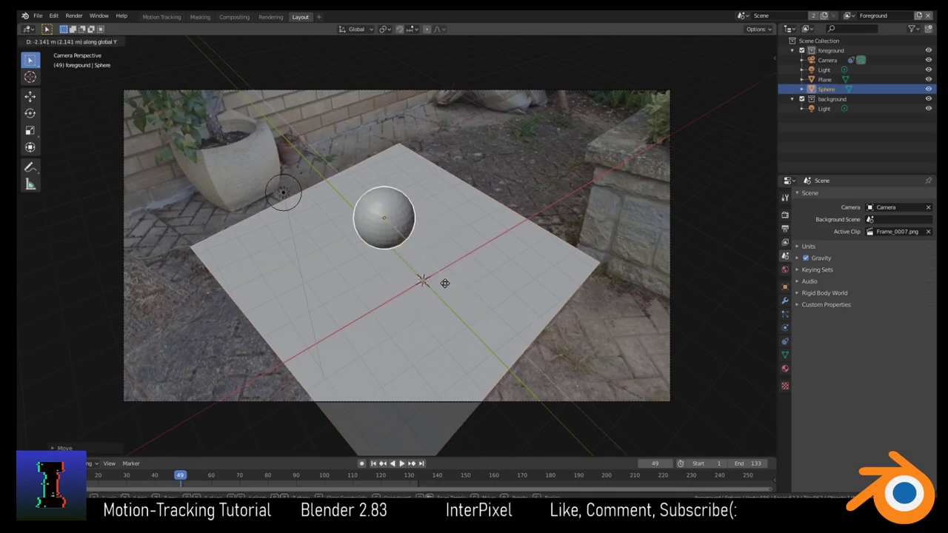
left_click(415, 252)
Step: Scale up the sphere, raise it about 0.1 m along Z and nudge it so it rests on the plane
right_click(348, 217)
left_click(348, 218)
key("s")
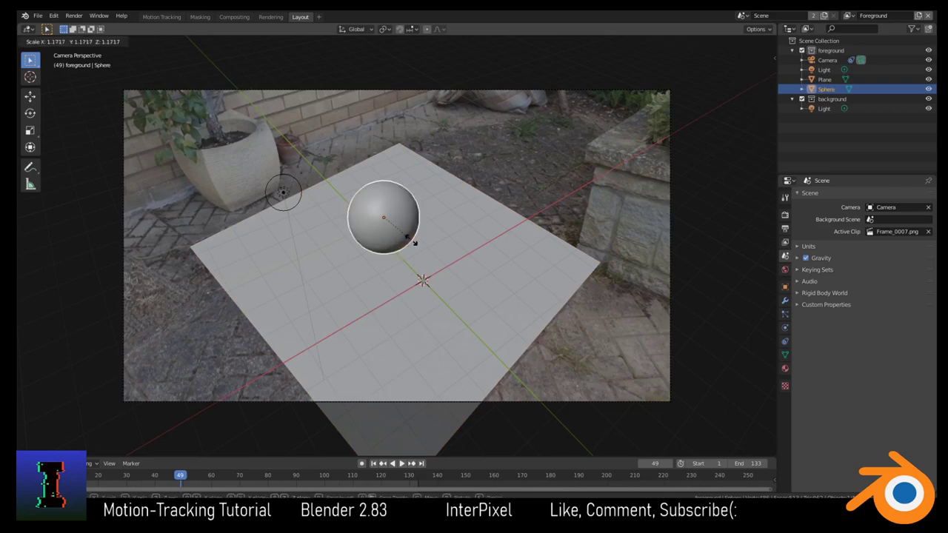
left_click(416, 240)
key("g")
key("z")
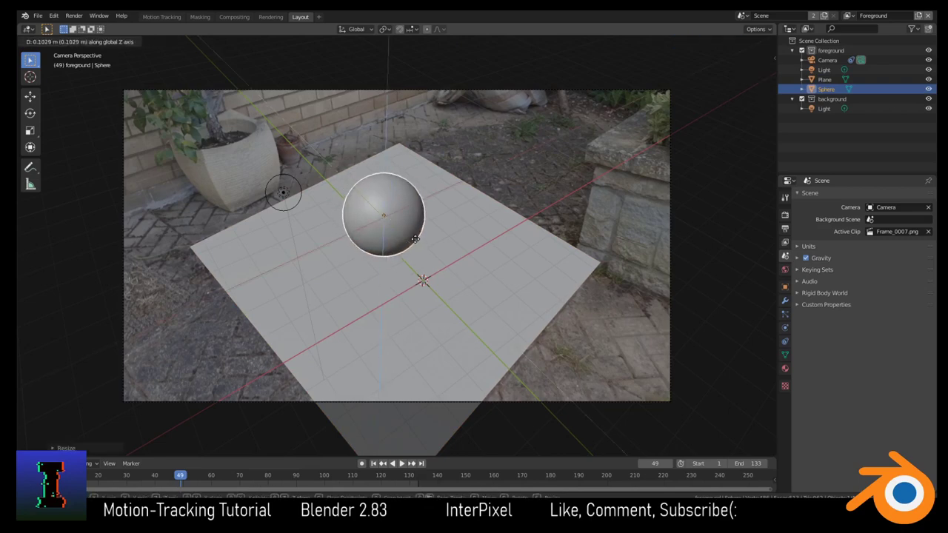
left_click(415, 239)
key("KP_0")
scroll(484, 254, "down", 3)
key("g")
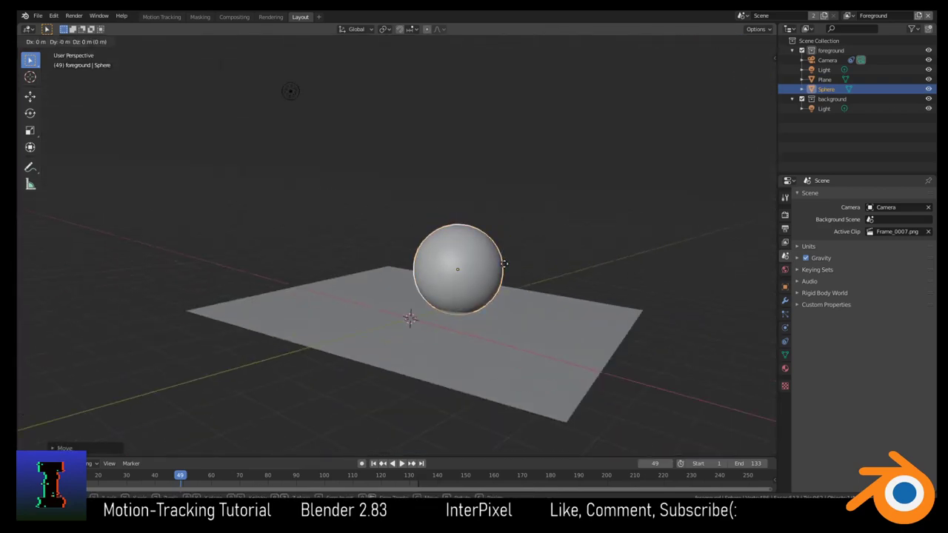
left_click(501, 256)
key("KP_0")
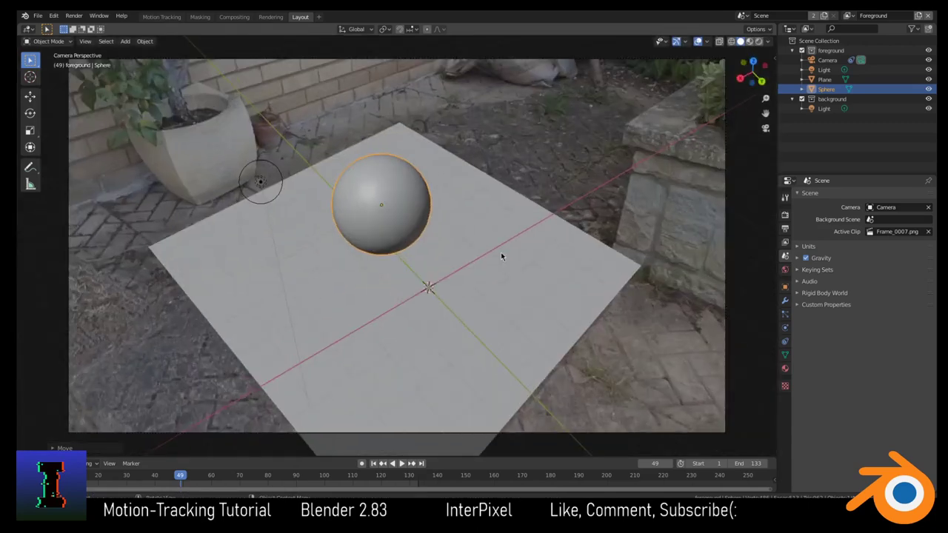
key("KP_0")
key("shift+a")
mouse_move(400, 203)
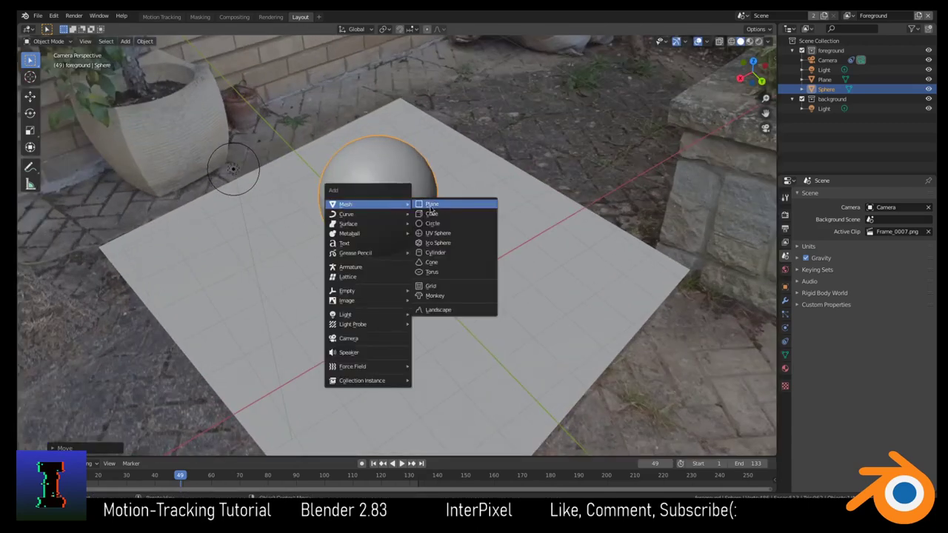
left_click(431, 205)
key("KP_0")
key("x")
left_click(417, 219)
Step: Add a cube at the 3D cursor and raise it 1 m along Z
key("shift+a")
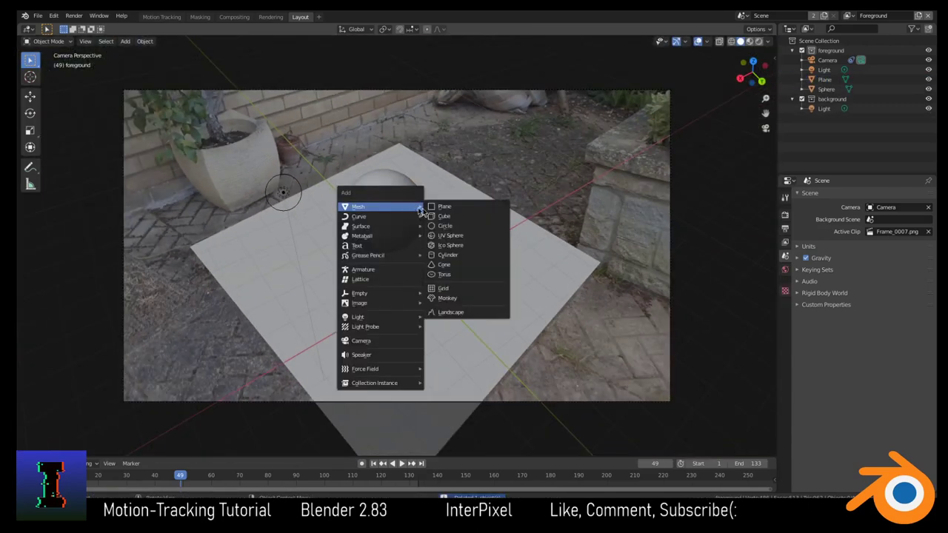
left_click(460, 217)
key("g")
key("z")
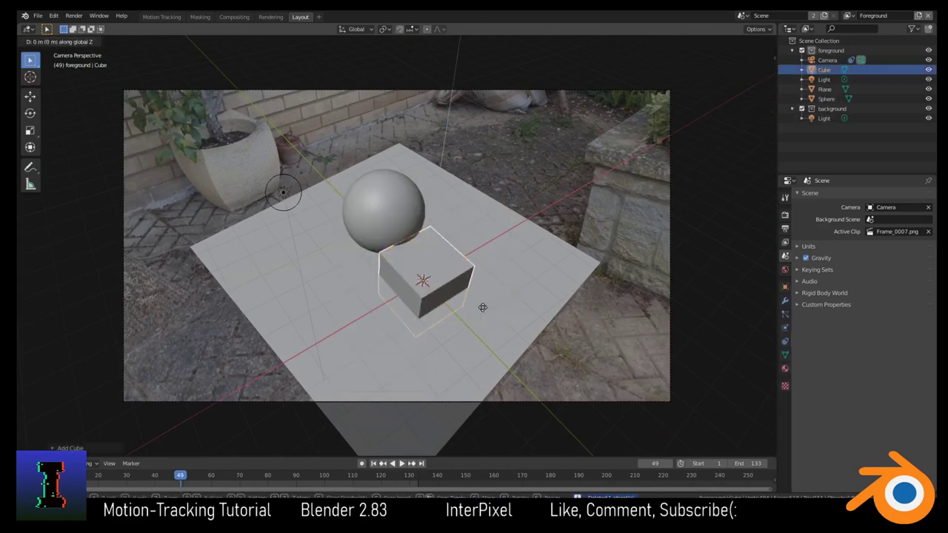
key("1")
key("Return")
Step: Select the cube and move it across the plane to the planter side, beside the sphere
left_click(371, 207)
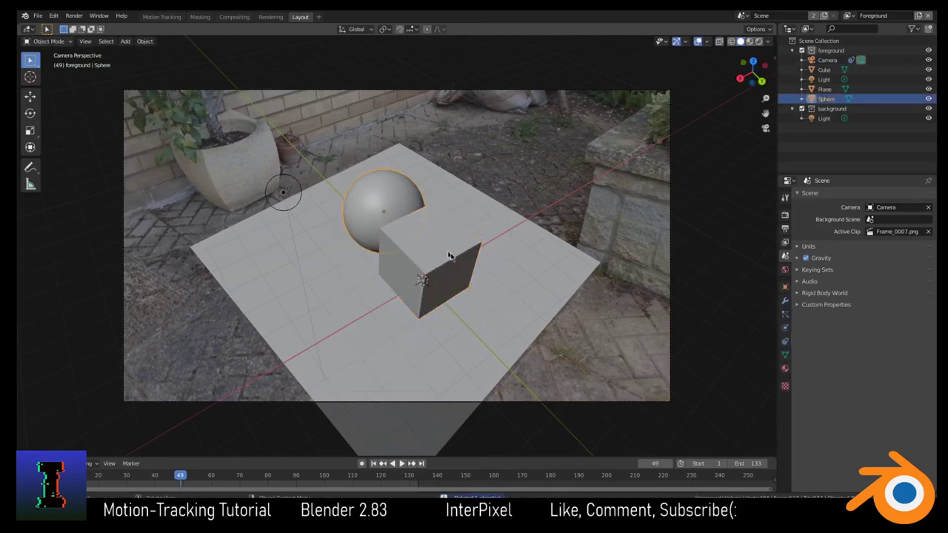
left_click(450, 256)
key("g")
left_click(403, 264)
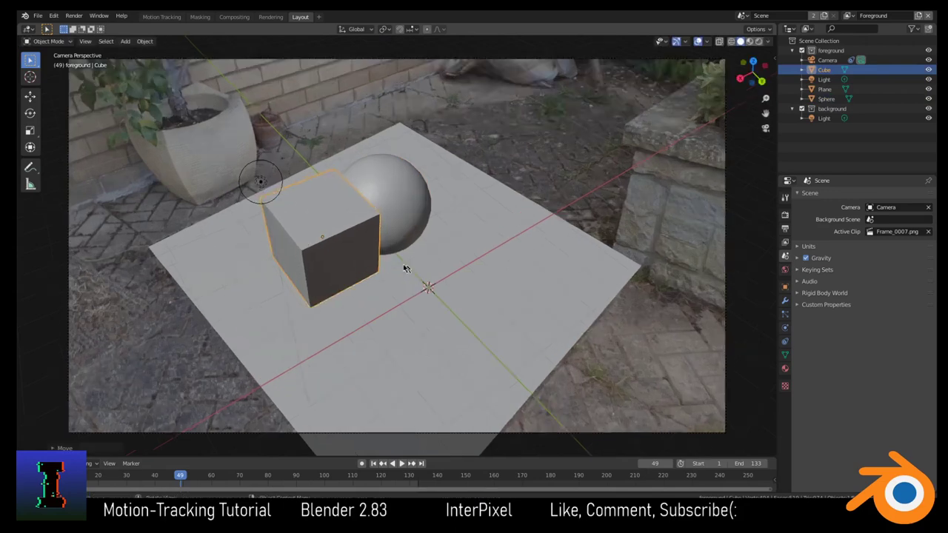
Step: In back orthographic view, lower the cube towards the ground line, scale it up and reposition it so its base sits on the ground
middle_click_drag(403, 263, 561, 127)
left_click(755, 74)
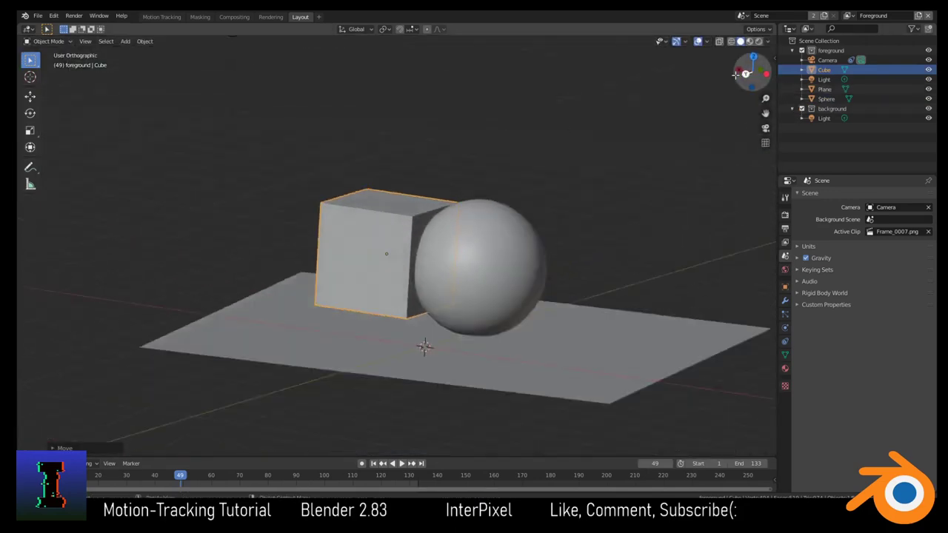
key("g")
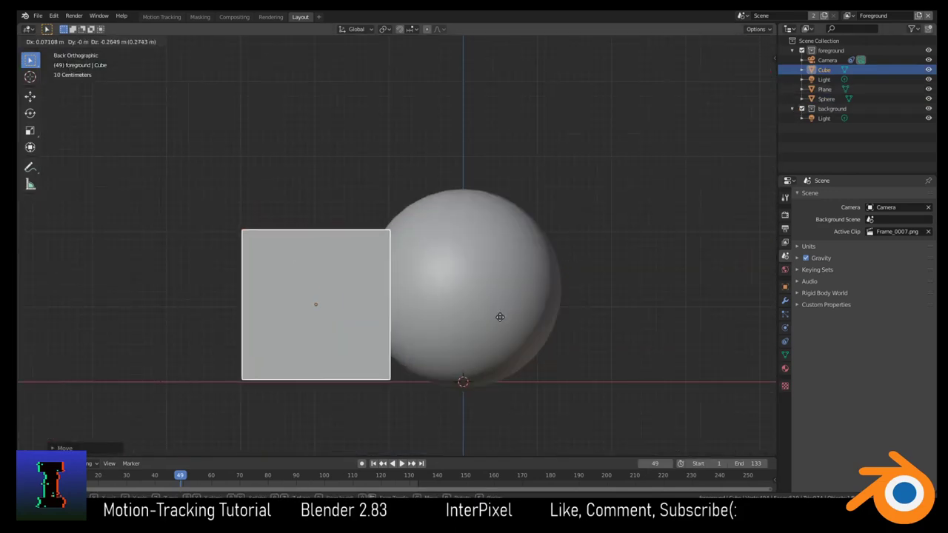
left_click(501, 315)
key("s")
left_click(531, 299)
key("g")
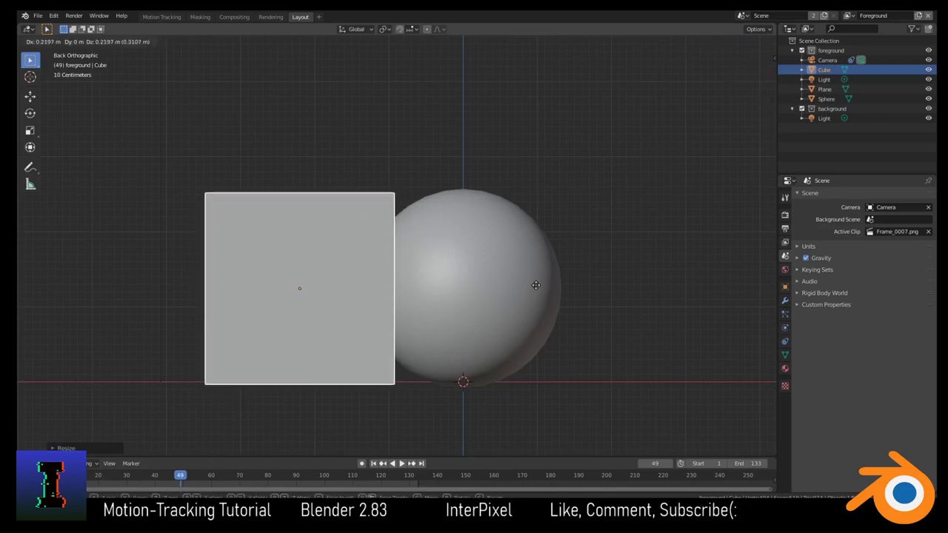
left_click(519, 275)
middle_click_drag(519, 275, 494, 287)
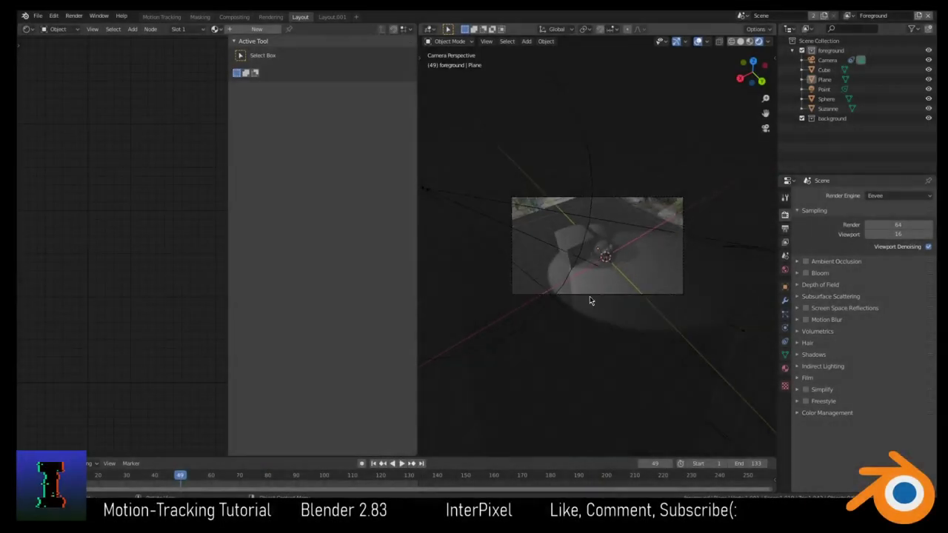
Step: Examine the cube, sphere and monkey head on the plane in solid and rendered shading, through the camera and from around the scene
scroll(590, 300, "up", 4)
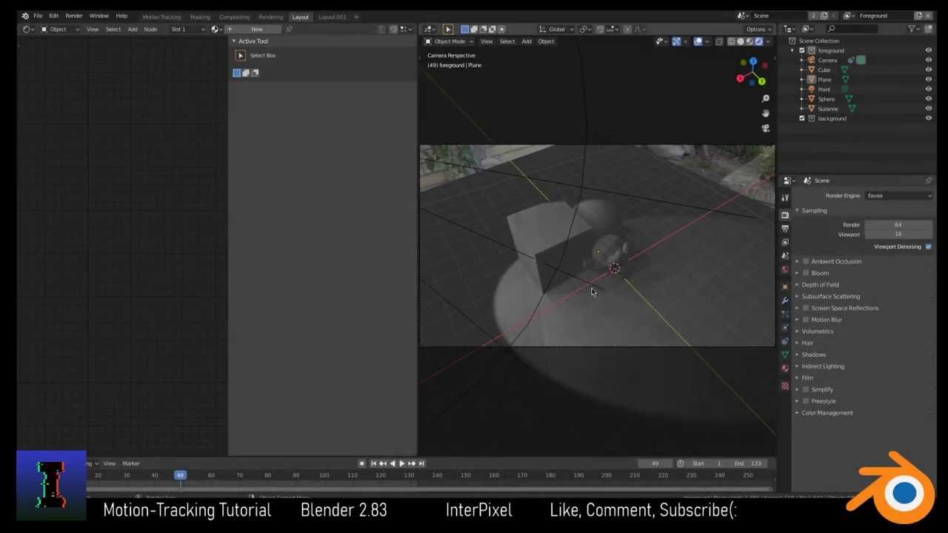
scroll(637, 269, "up", 3)
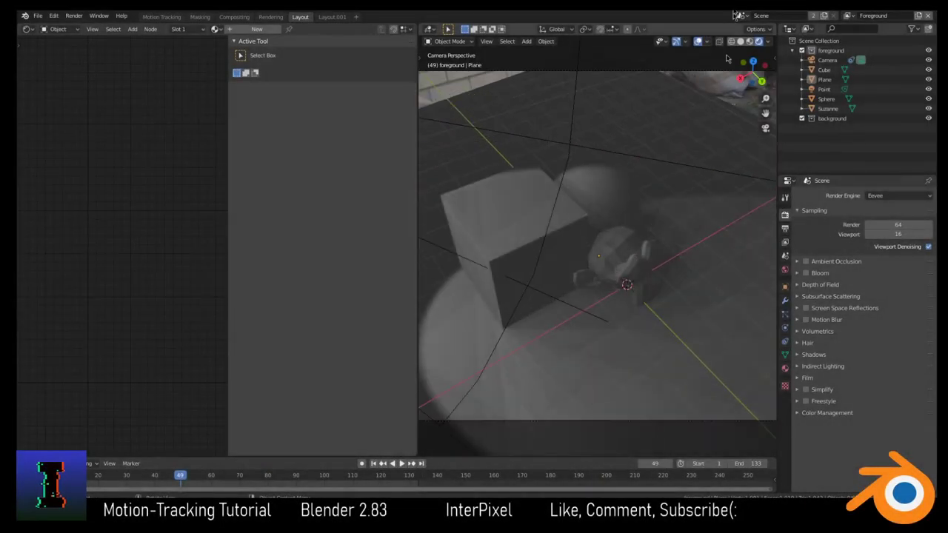
left_click(739, 41)
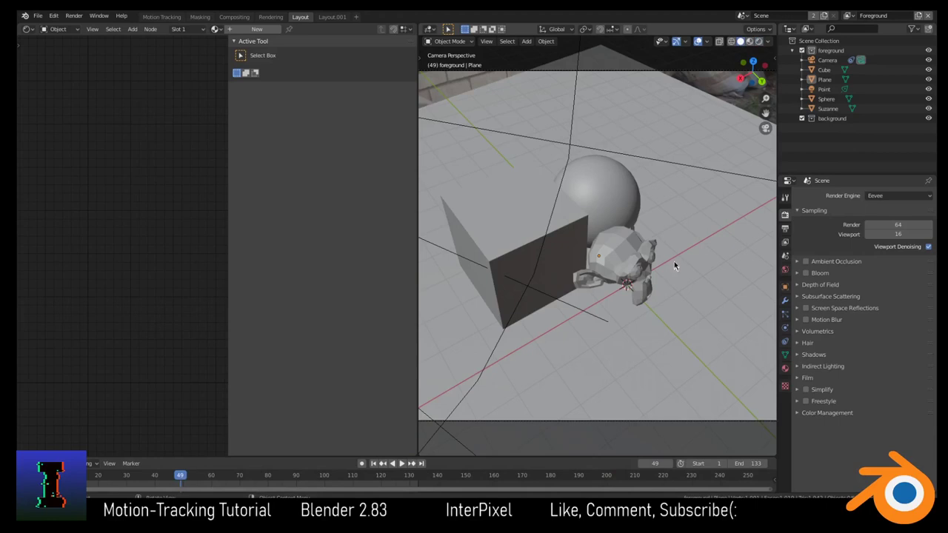
middle_click_drag(674, 265, 608, 185)
left_click(759, 42)
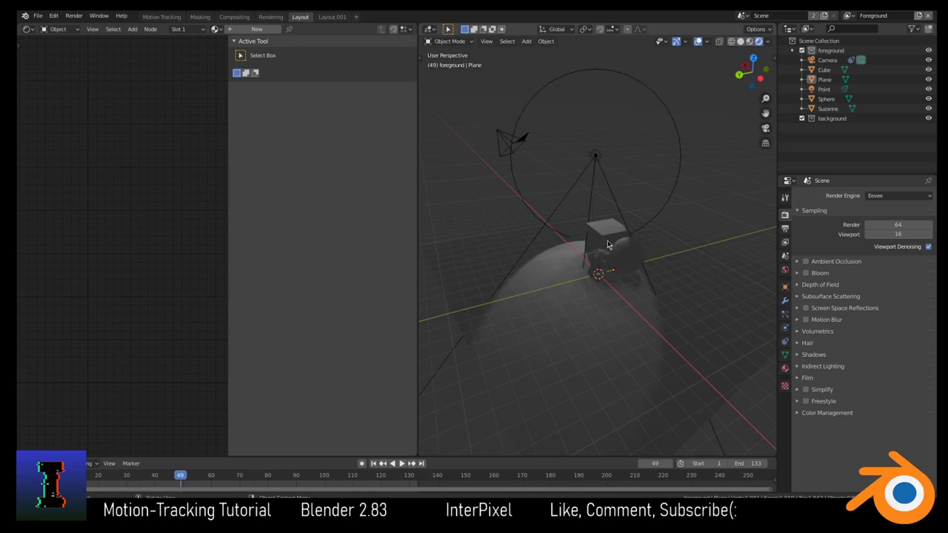
key("KP_0")
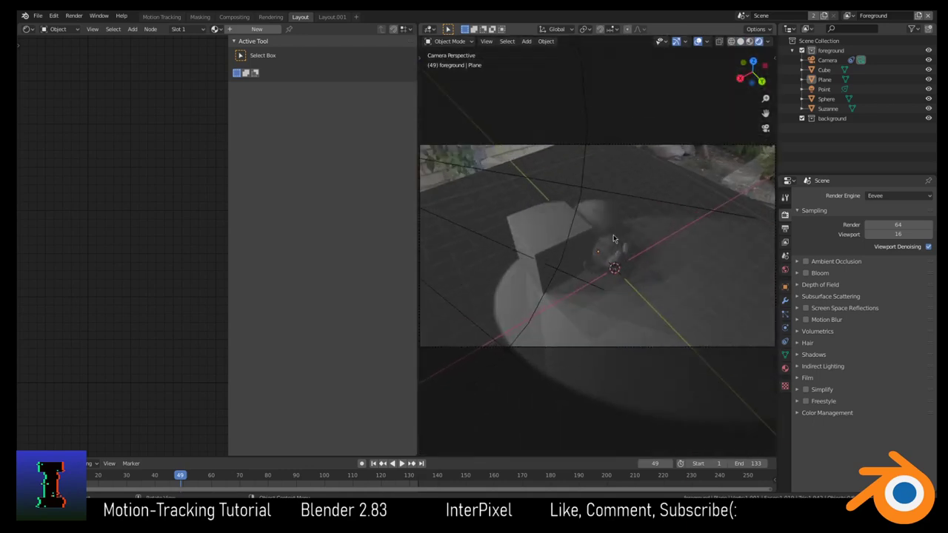
scroll(614, 238, "up", 1)
left_click(689, 234)
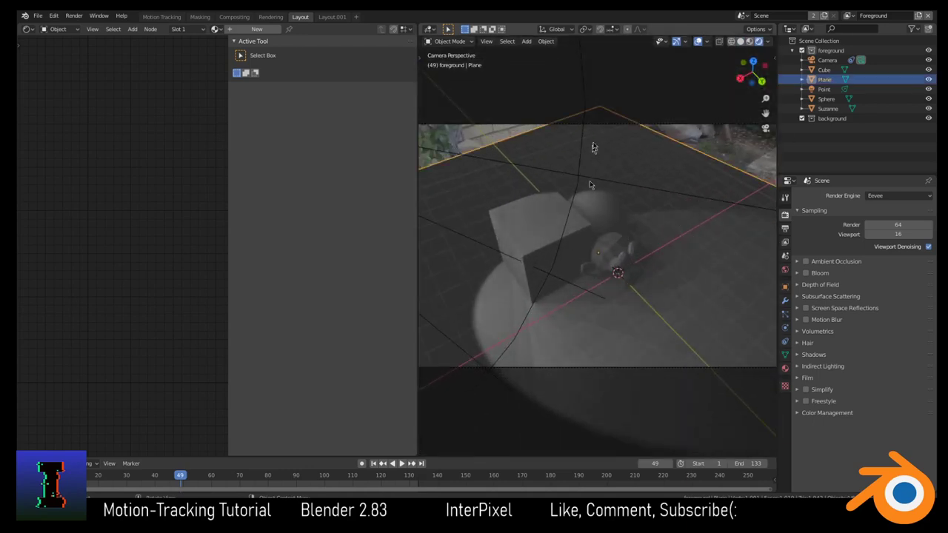
scroll(656, 126, "down", 1)
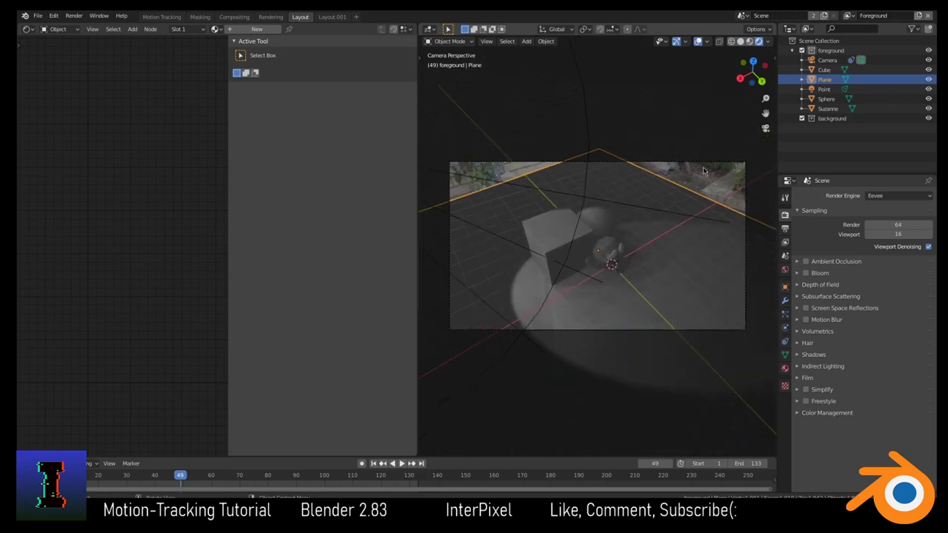
middle_click_drag(709, 171, 429, 197)
middle_click_drag(549, 259, 757, 304)
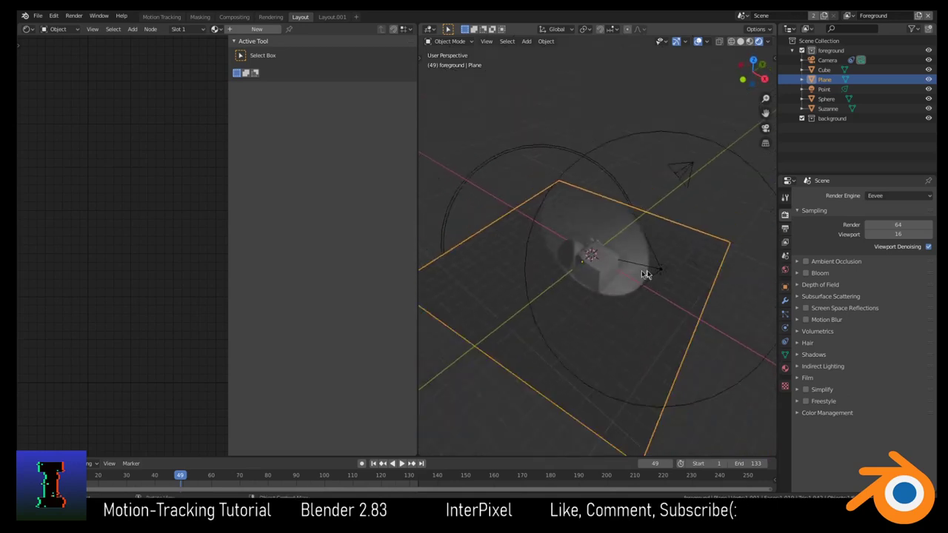
Step: Try scaling the spot light, show its object transform properties and check the lighting through the camera
left_click(591, 255)
middle_click_drag(607, 263, 635, 278)
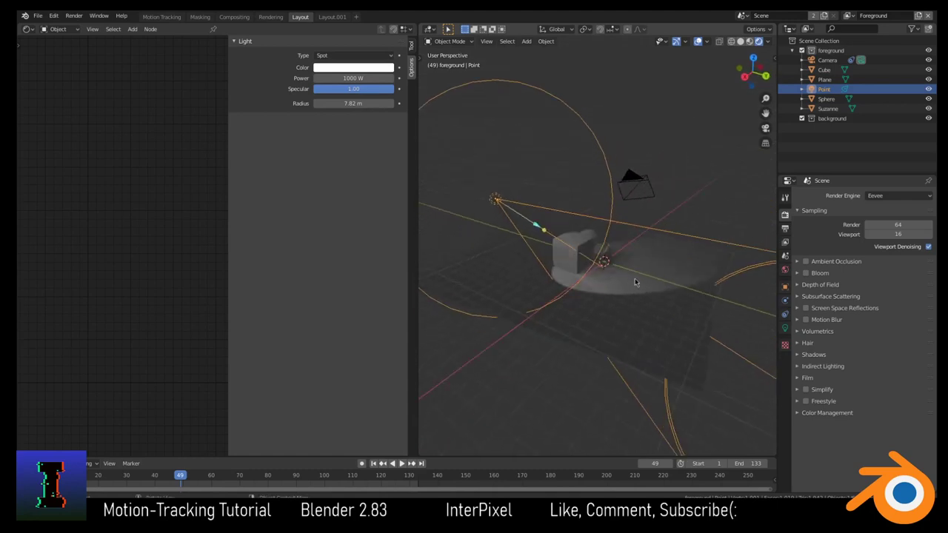
key("s")
left_click(728, 270)
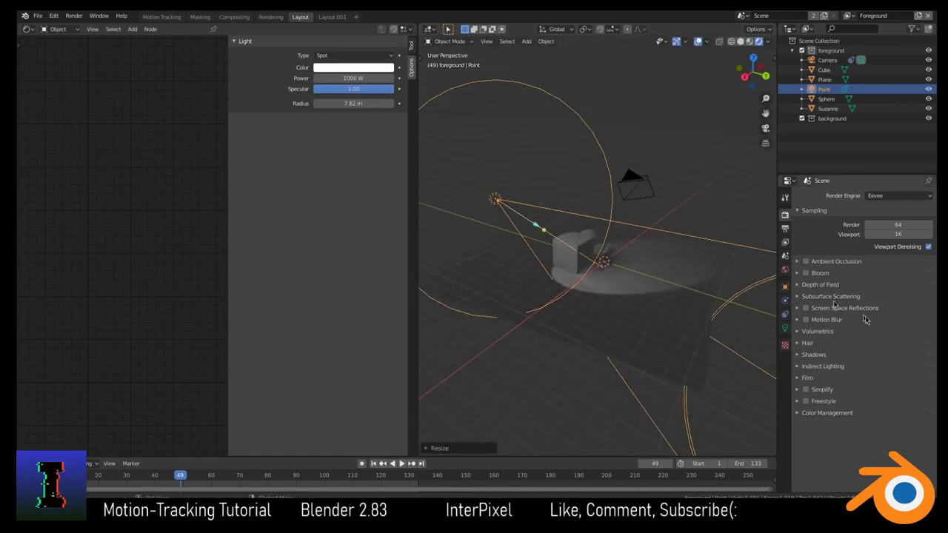
left_click(785, 287)
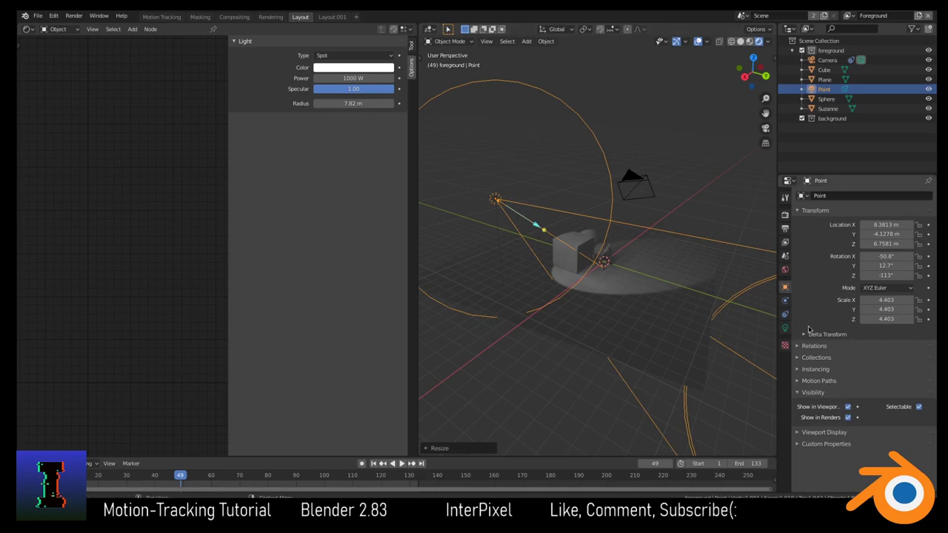
middle_click_drag(603, 265, 649, 286)
key("KP_0")
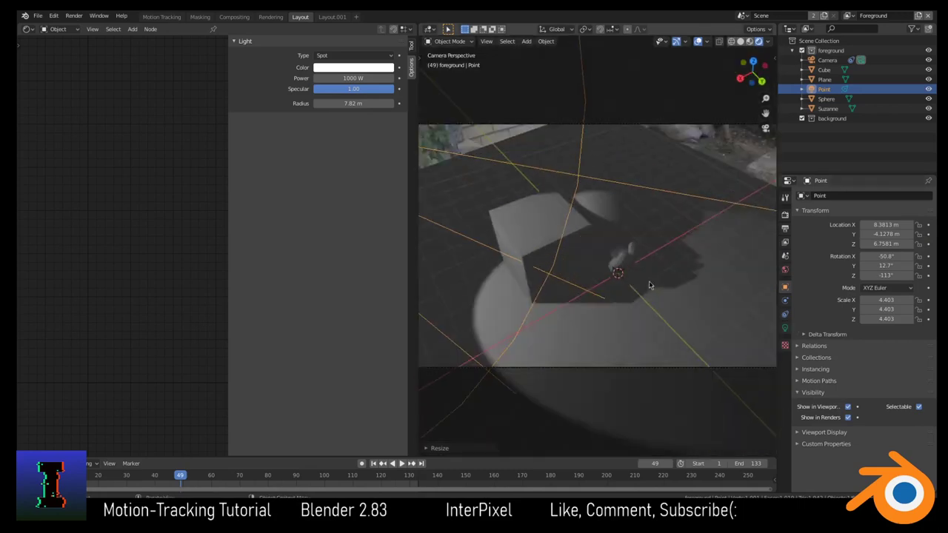
Step: Delete the spot light and return the viewport to solid shading
key("x")
left_click(671, 238)
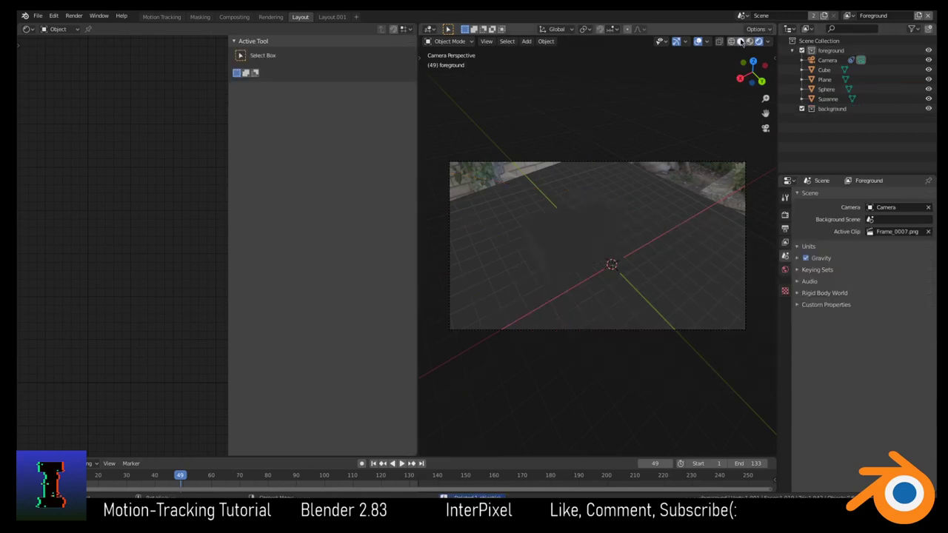
Step: Set up a Shader Editor beside the 3D viewport and give the ground plane a new material
left_click(636, 283)
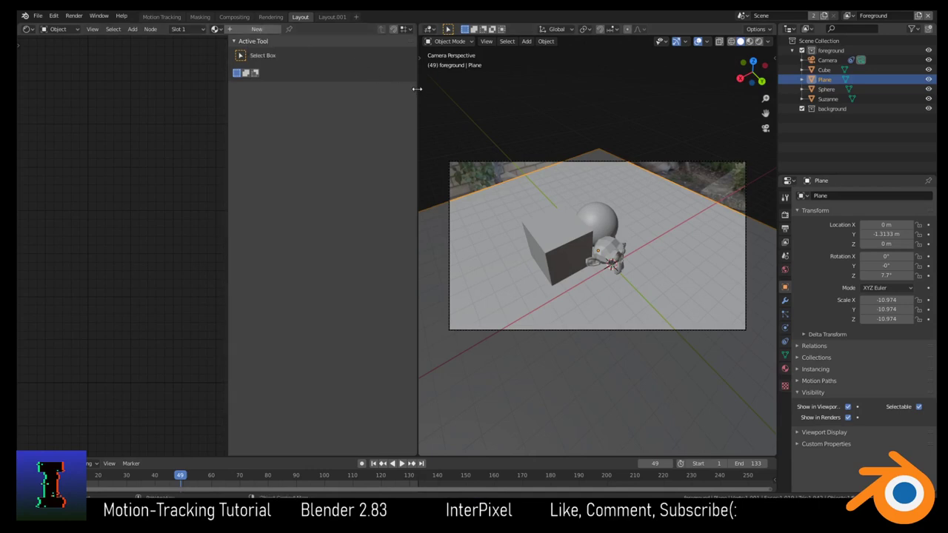
left_click_drag(416, 95, 291, 100)
right_click(293, 102)
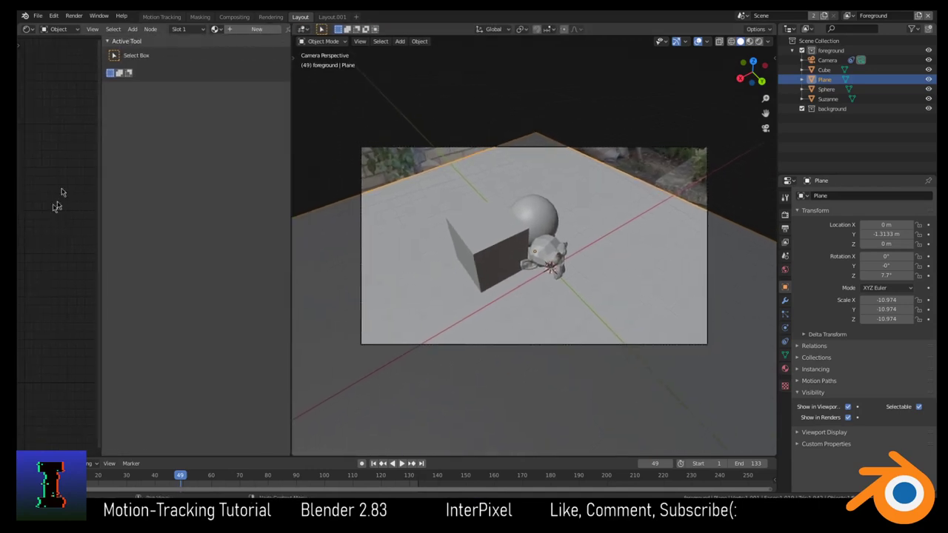
left_click_drag(293, 37, 457, 51)
left_click(29, 30)
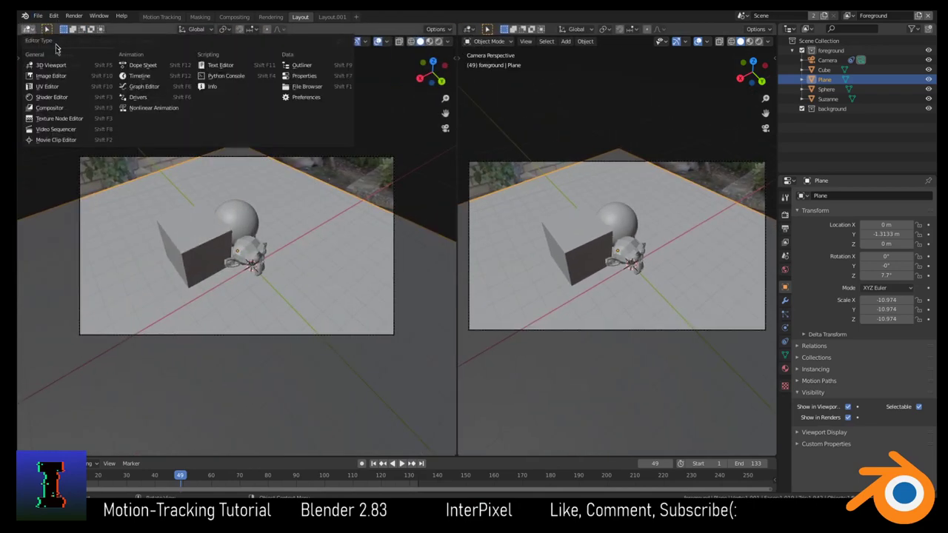
left_click(51, 97)
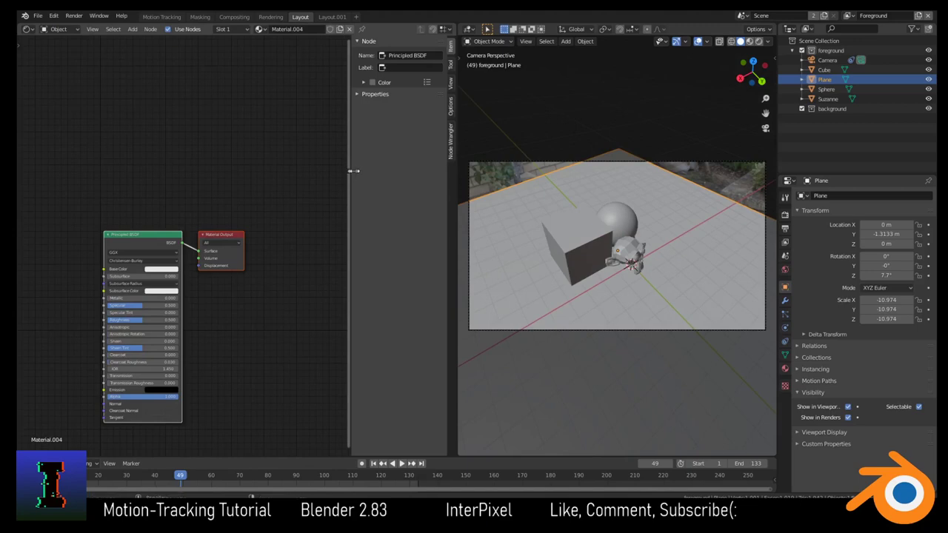
left_click_drag(352, 169, 415, 170)
Step: Replace the plane material's Principled BSDF with a Mix Shader connected to the Material Output's Surface
scroll(206, 254, "up", 3)
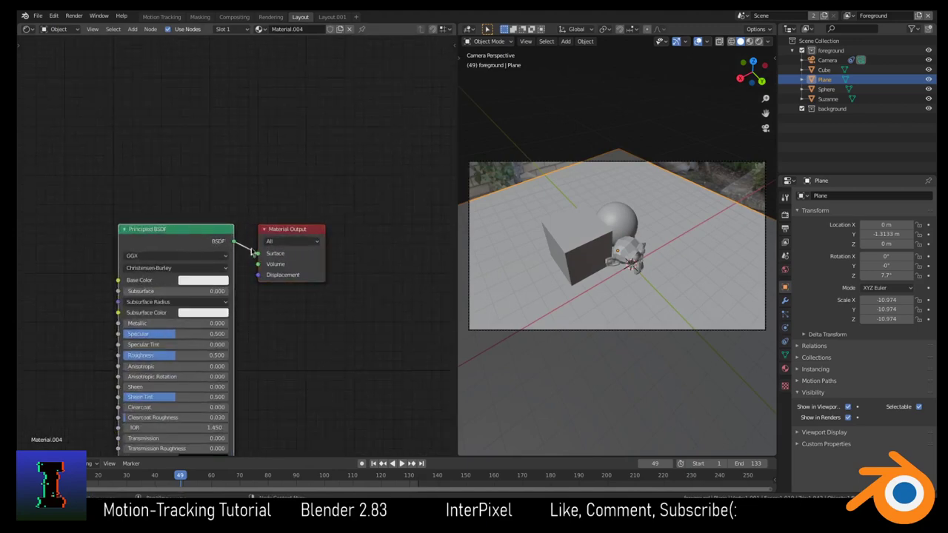
key("x")
key("shift+a")
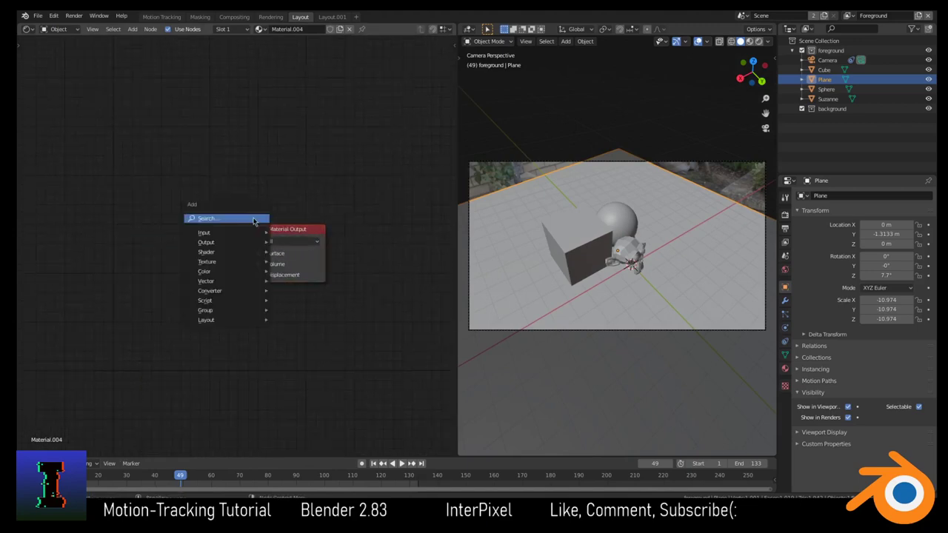
left_click(252, 217)
type("mi")
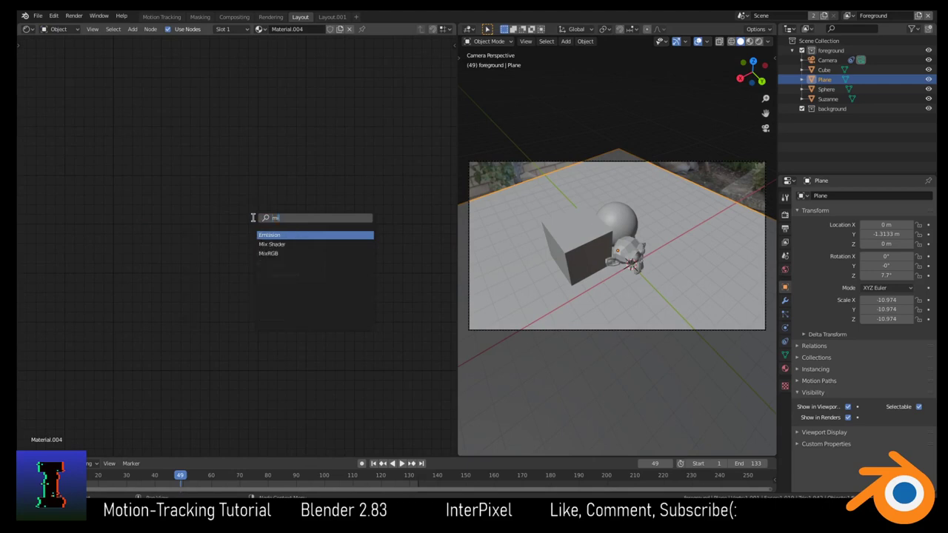
left_click(271, 243)
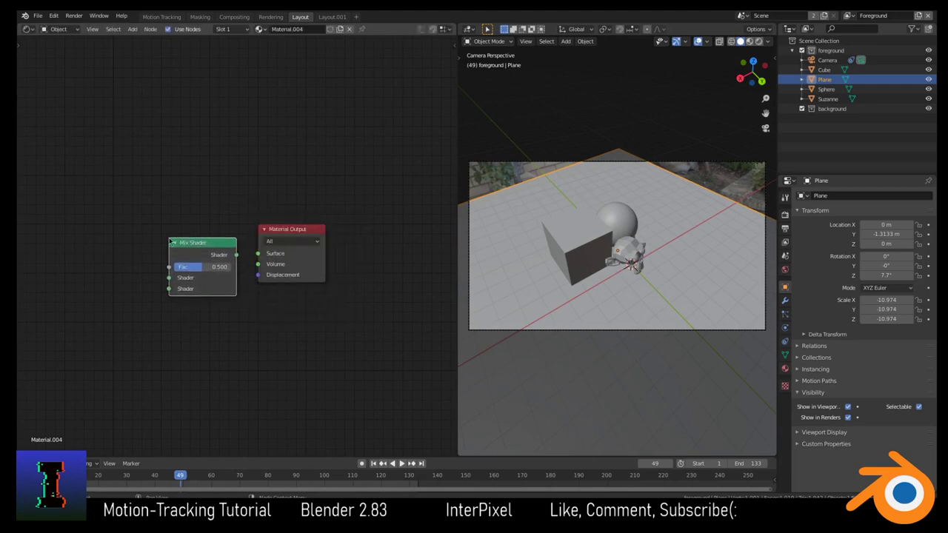
middle_click_drag(218, 261, 308, 261)
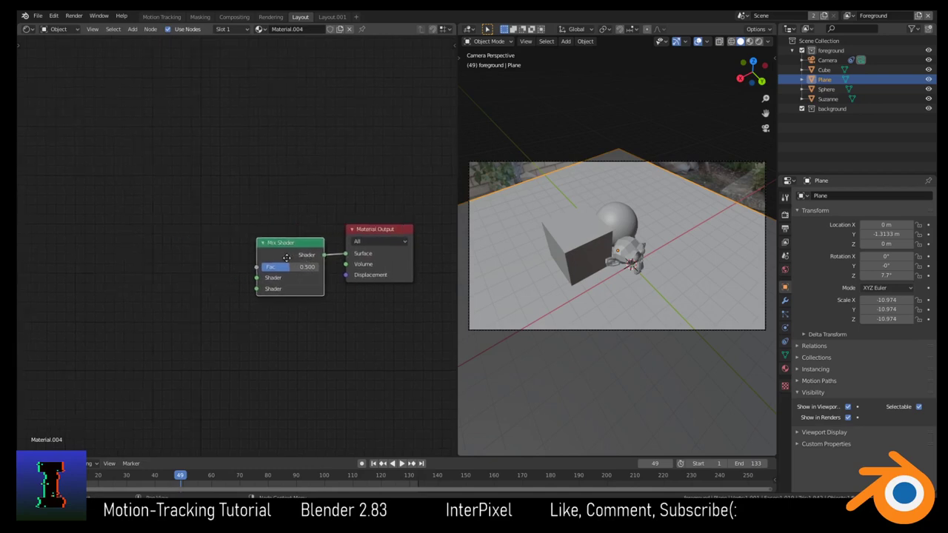
Step: Add a Transparent BSDF node and connect it to the Mix Shader's second Shader input
middle_click_drag(218, 249, 295, 252)
scroll(295, 251, "up", 1)
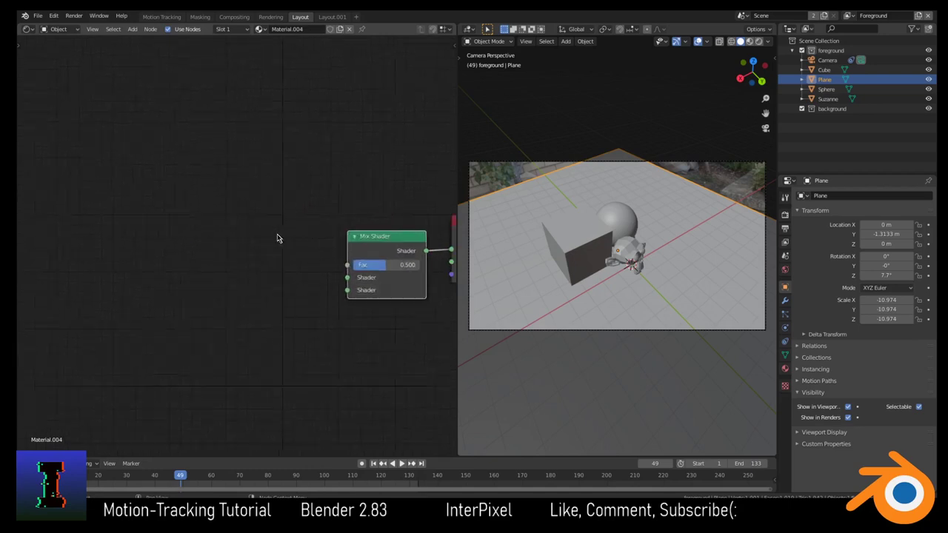
scroll(275, 237, "down", 2)
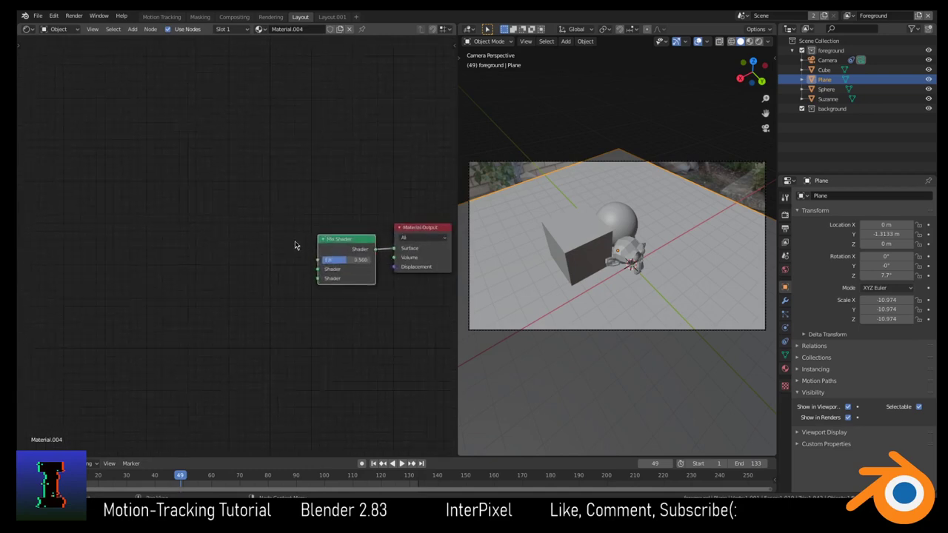
scroll(295, 245, "down", 3)
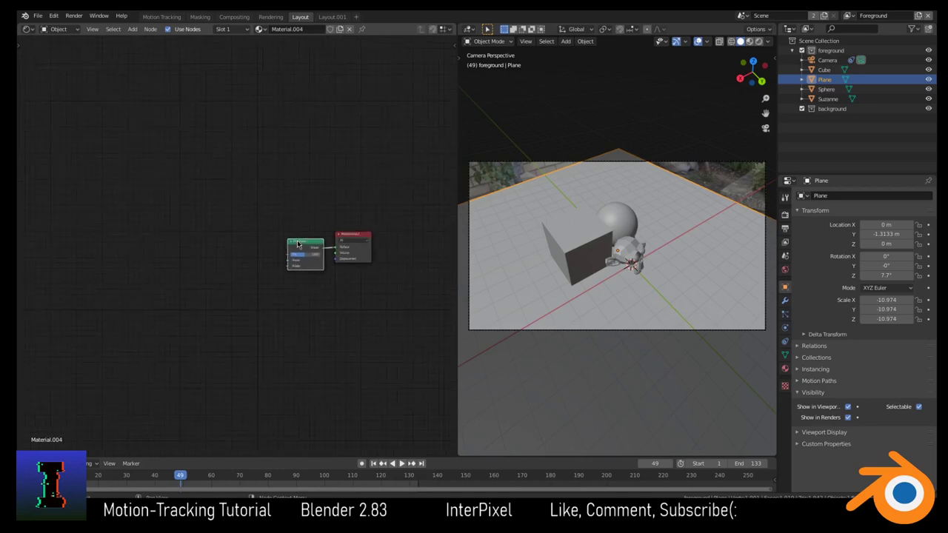
scroll(300, 243, "up", 3)
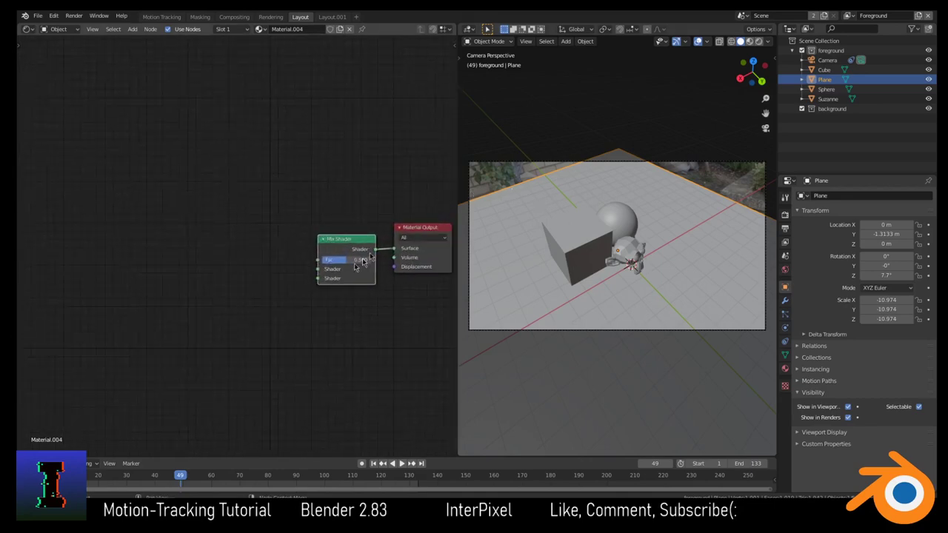
key("shift+a")
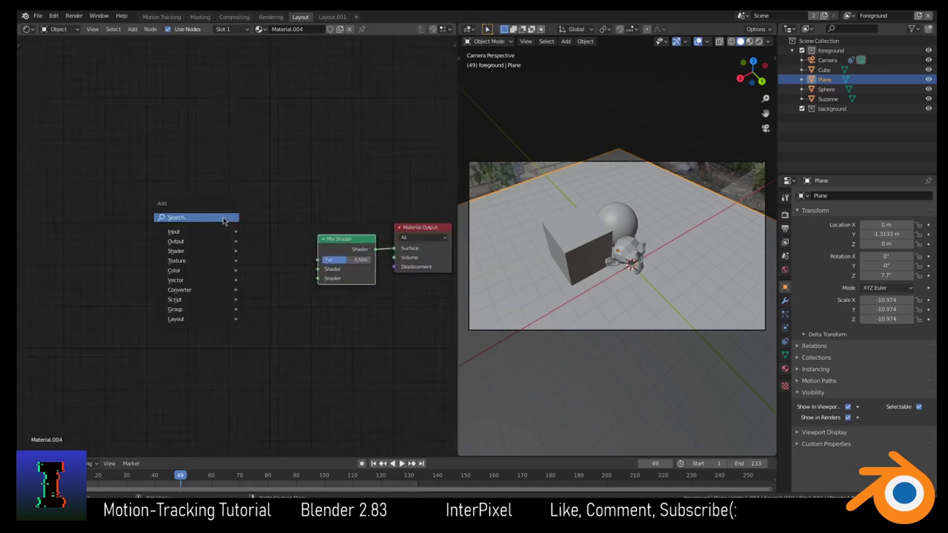
type("tra")
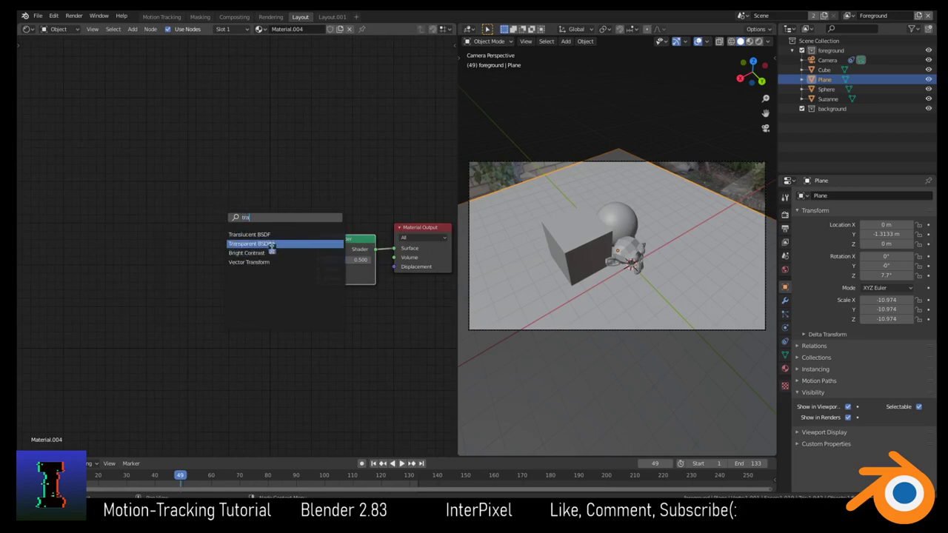
left_click(293, 243)
left_click(302, 290)
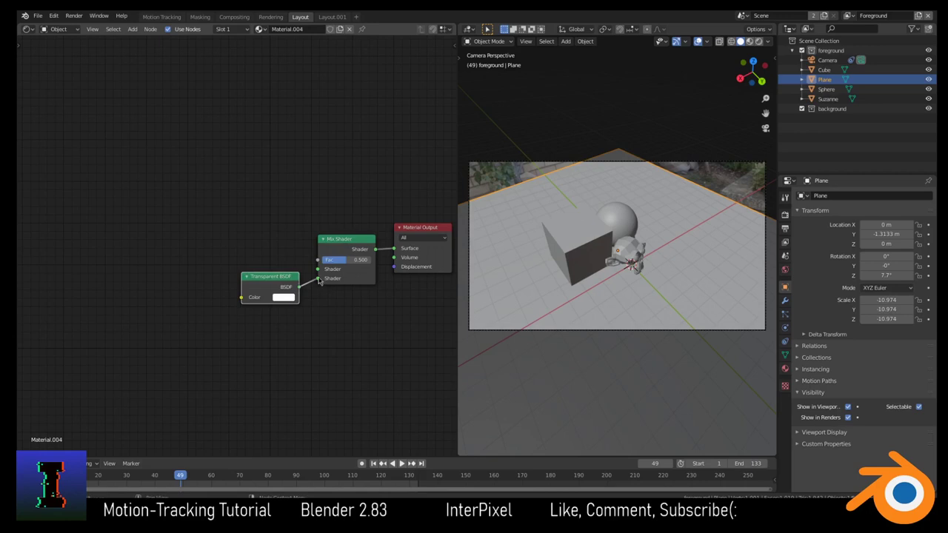
Step: Add a Diffuse BSDF with a black color and connect it to the Mix Shader's first Shader input
key("shift+a")
type("d")
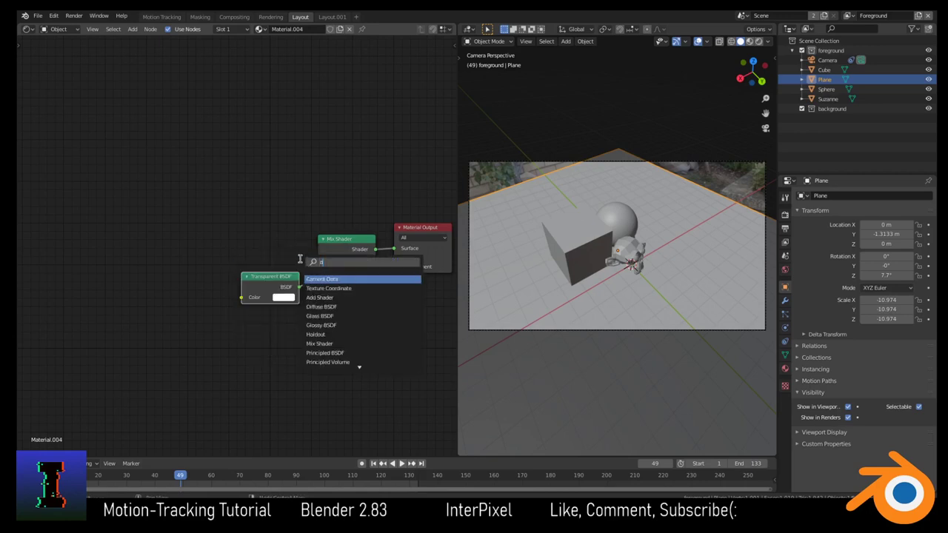
type("if")
left_click(336, 278)
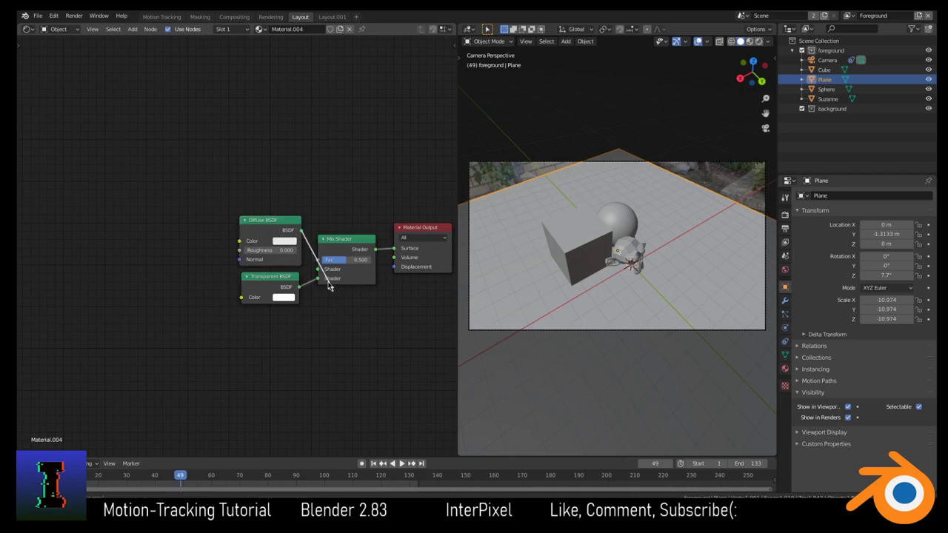
left_click(280, 242)
left_click_drag(343, 168, 343, 182)
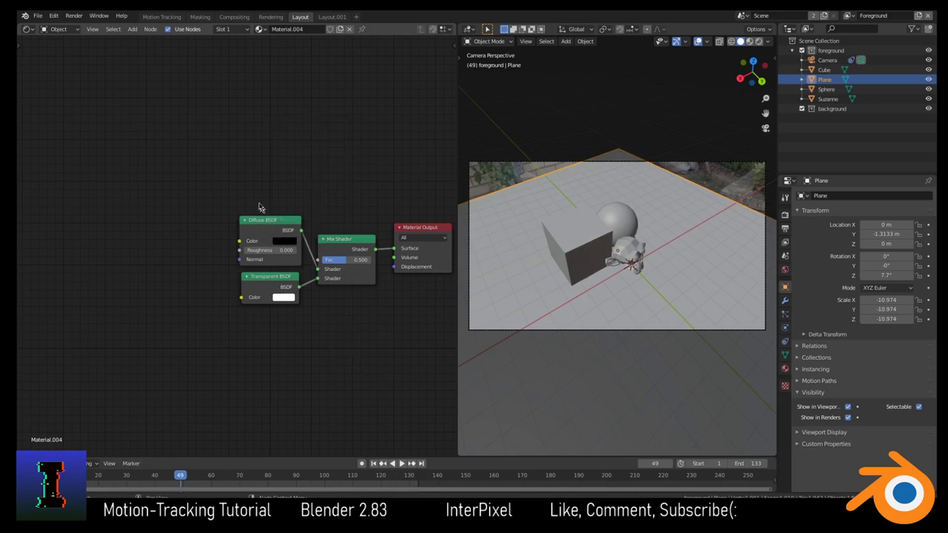
Step: Add a ColorRamp node above the Diffuse BSDF and connect it to the Mix Shader's Fac input
key("shift+a")
type("col")
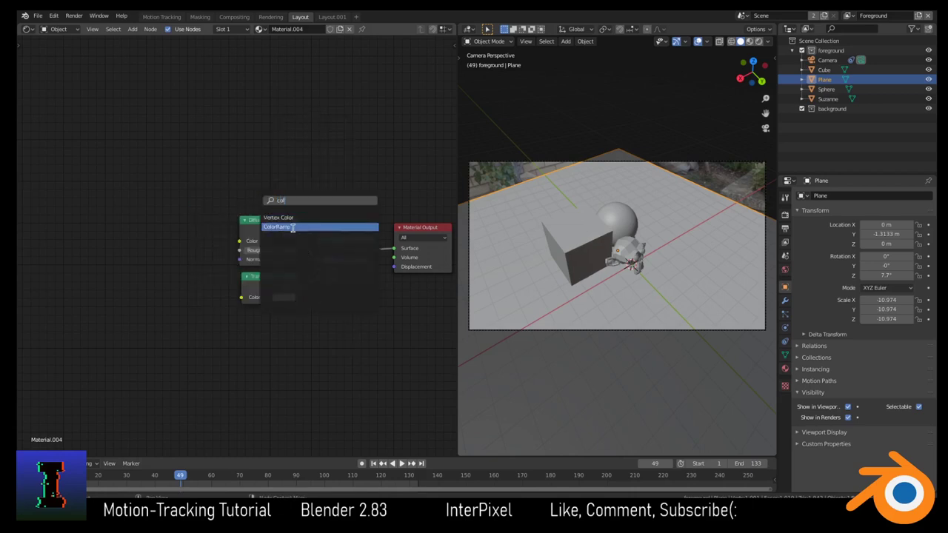
left_click(292, 228)
left_click(199, 116)
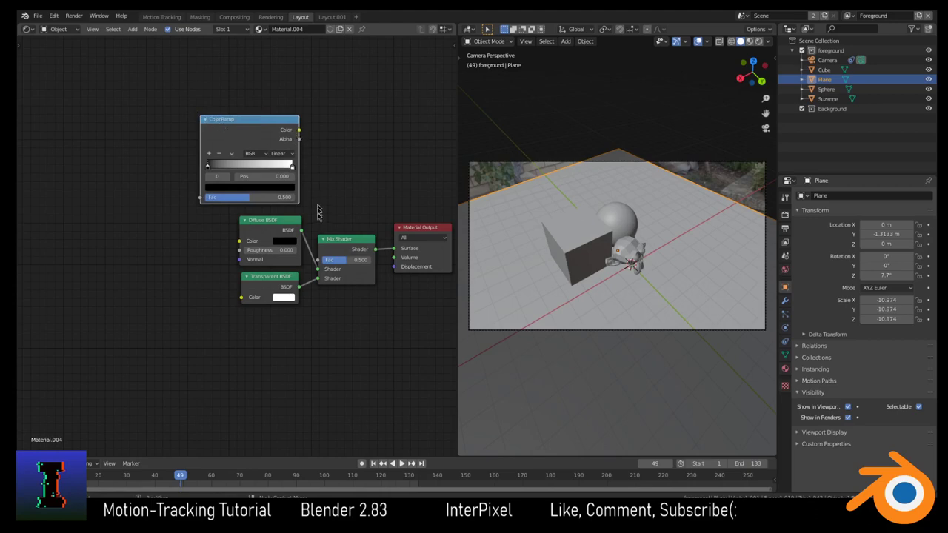
left_click_drag(300, 134, 319, 260)
Step: Add an RGB to BW node ahead of the ColorRamp and connect its Val output to the ramp's Fac
middle_click_drag(175, 120, 259, 154)
key("shift+a")
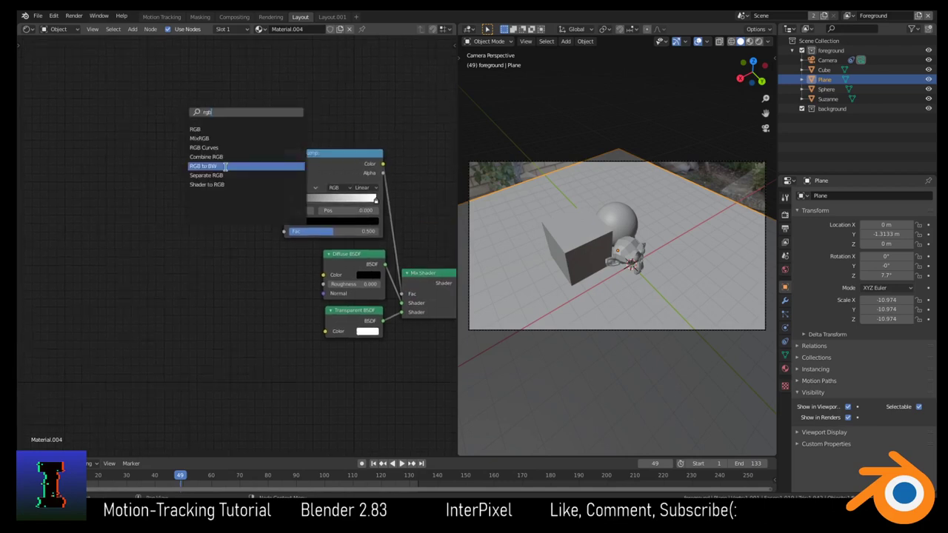
left_click(286, 165)
left_click(191, 194)
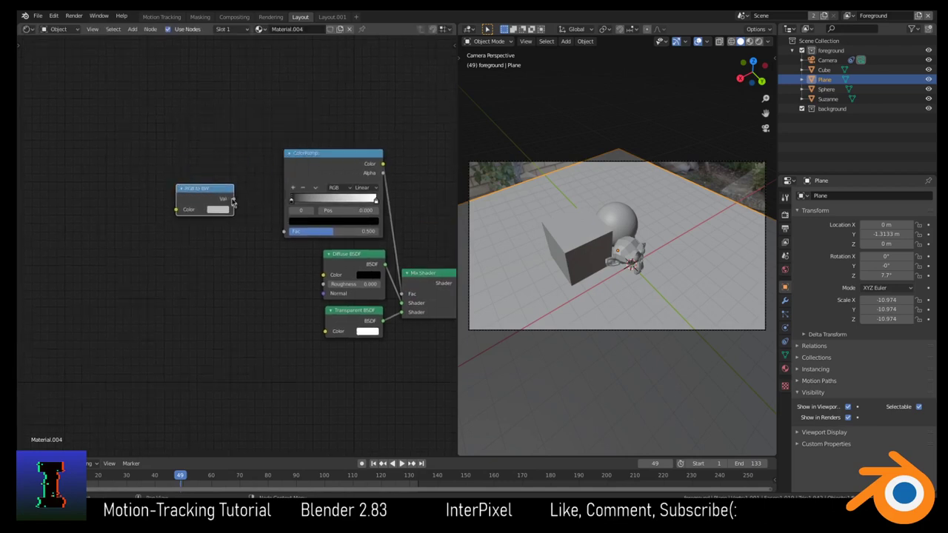
mouse_move(233, 202)
left_mouse_down()
mouse_move(284, 231)
mouse_move(235, 204)
left_mouse_up()
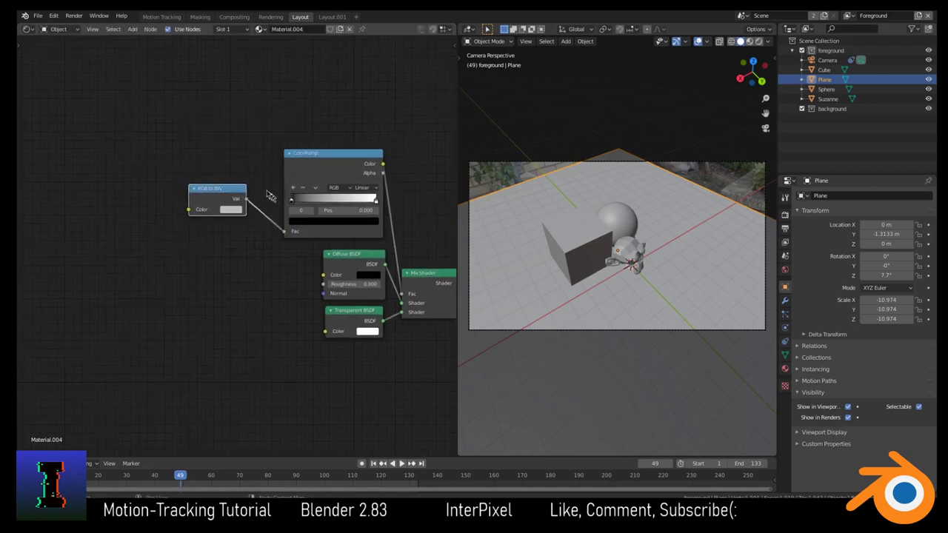
Step: Add a Shader to RGB node and connect its Color output to the RGB to BW node's Color input
key("shift+a")
left_click(185, 186)
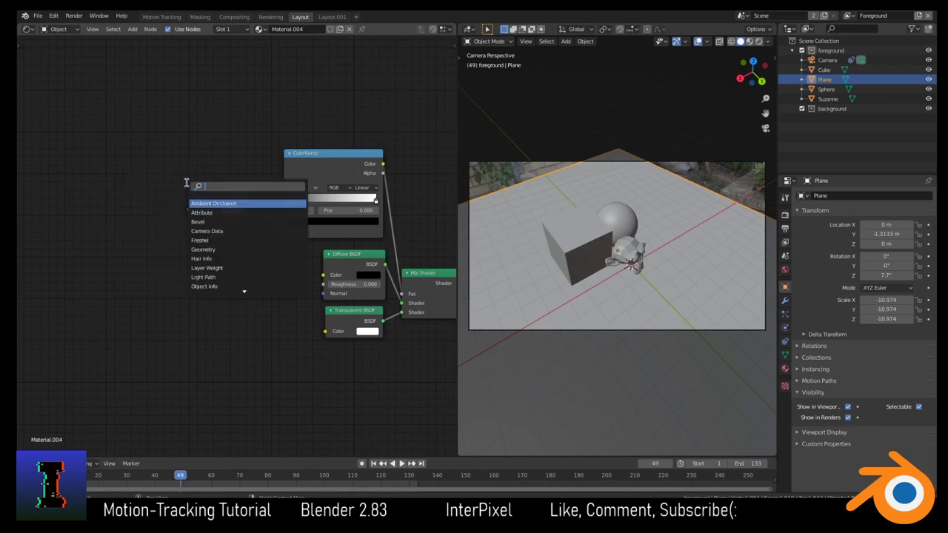
type("shad")
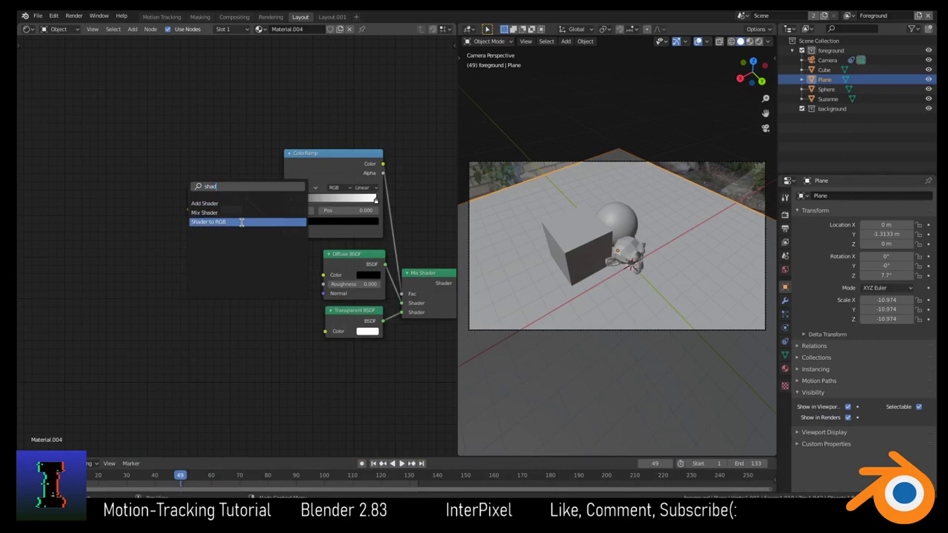
left_click(222, 222)
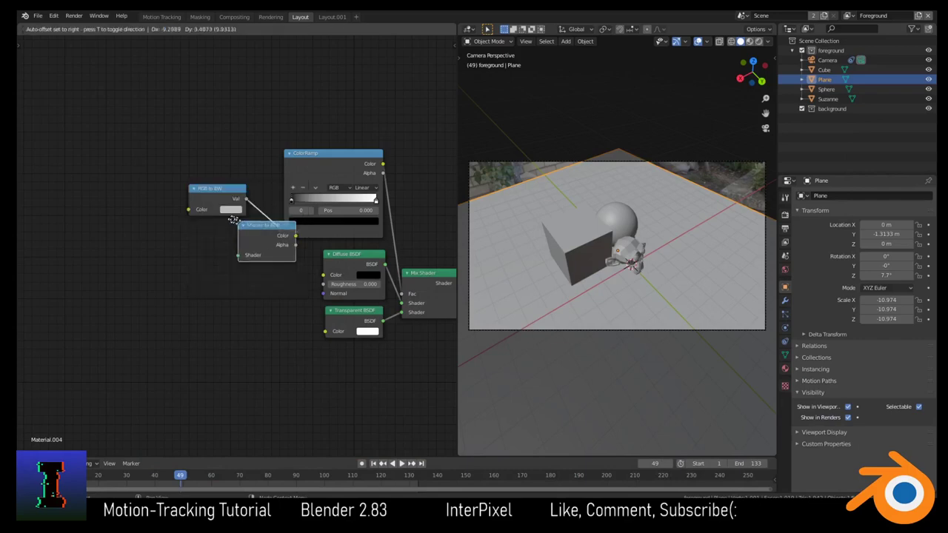
left_click(87, 192)
left_click_drag(143, 203, 202, 221)
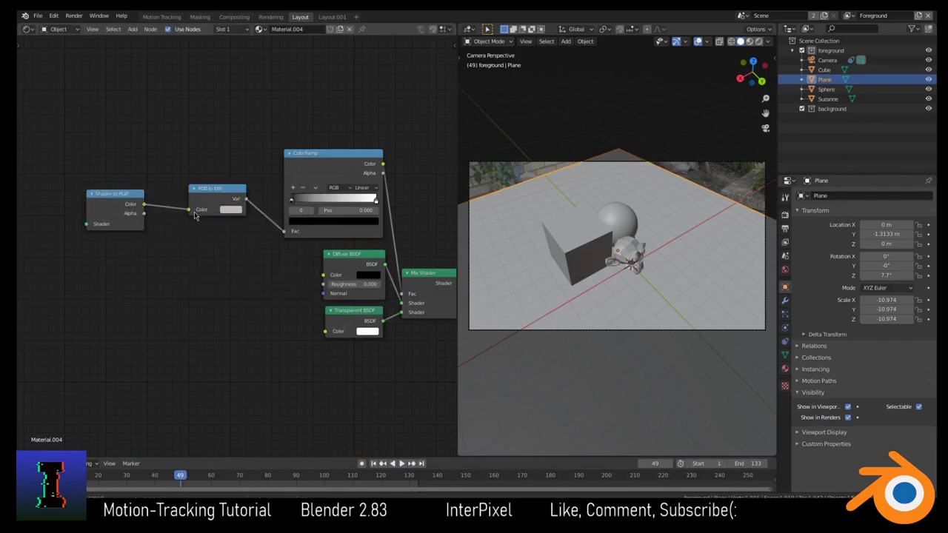
left_click_drag(104, 195, 127, 199)
Step: Add a second Diffuse BSDF at the start of the chain and connect it to the Shader to RGB node
key("shift+a")
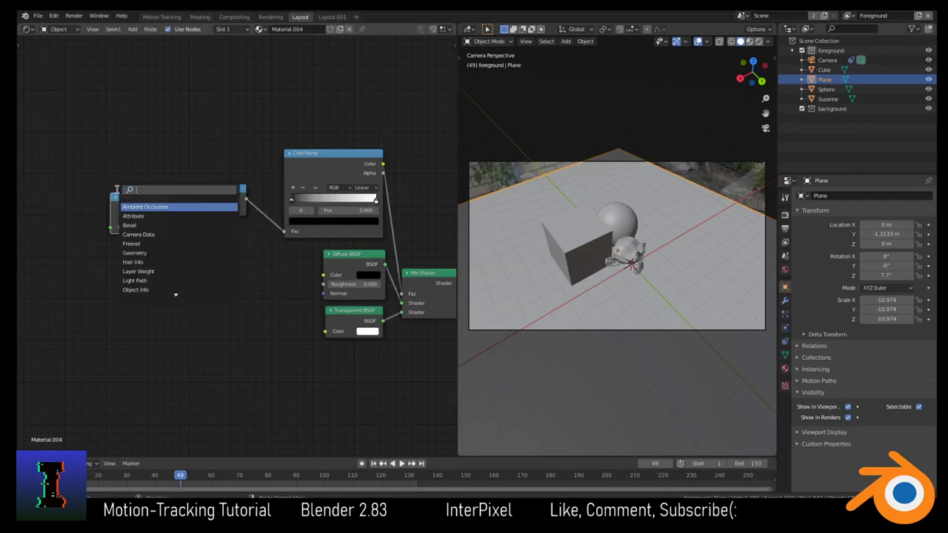
type("d")
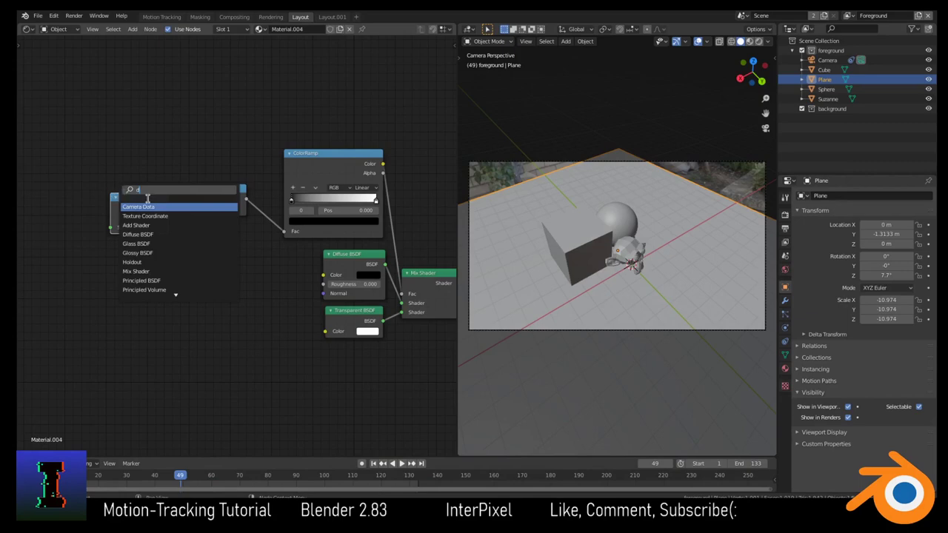
type("iff")
key("Return")
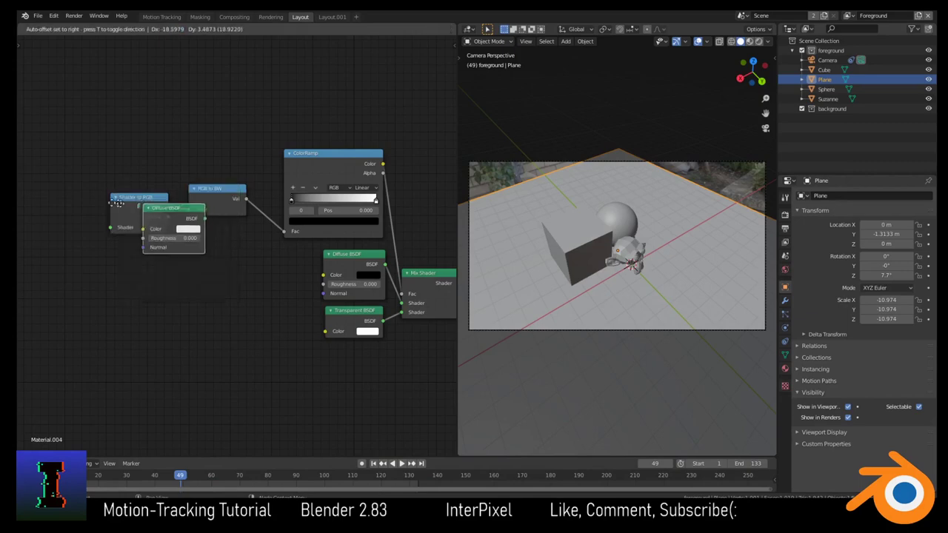
left_click(32, 193)
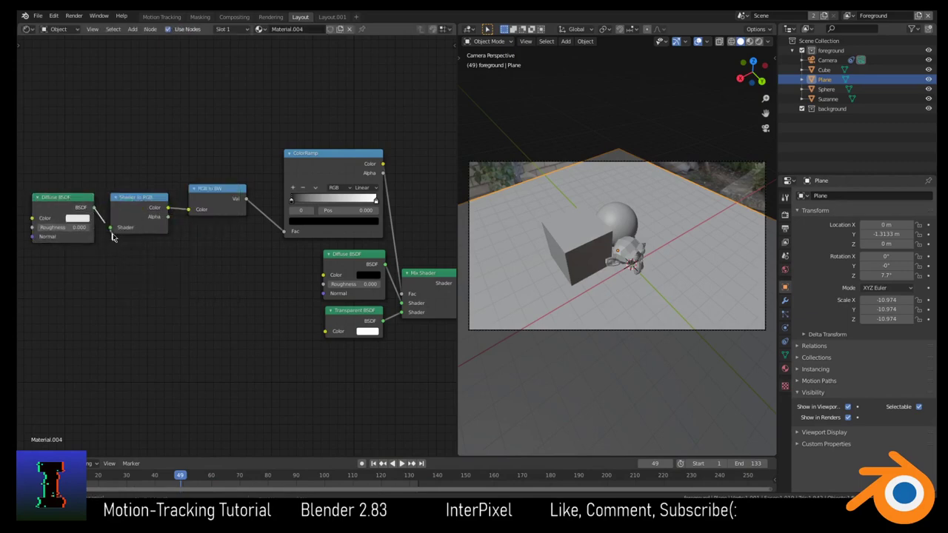
Step: In rendered shading, add a spot light and move it to about X 18.6 m, Y 15 m, Z 36 m
left_click(759, 41)
middle_click_drag(724, 159, 548, 122)
key("shift+a")
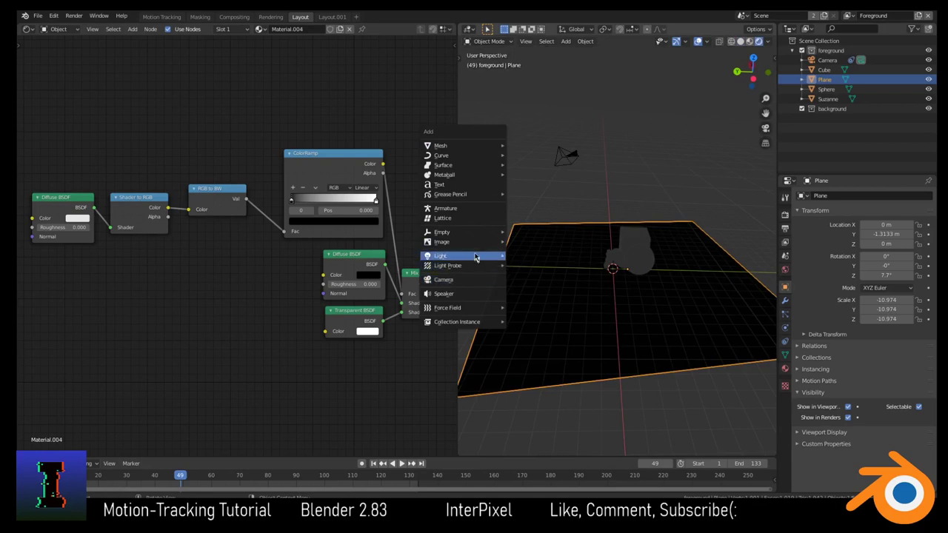
mouse_move(478, 256)
left_click(548, 283)
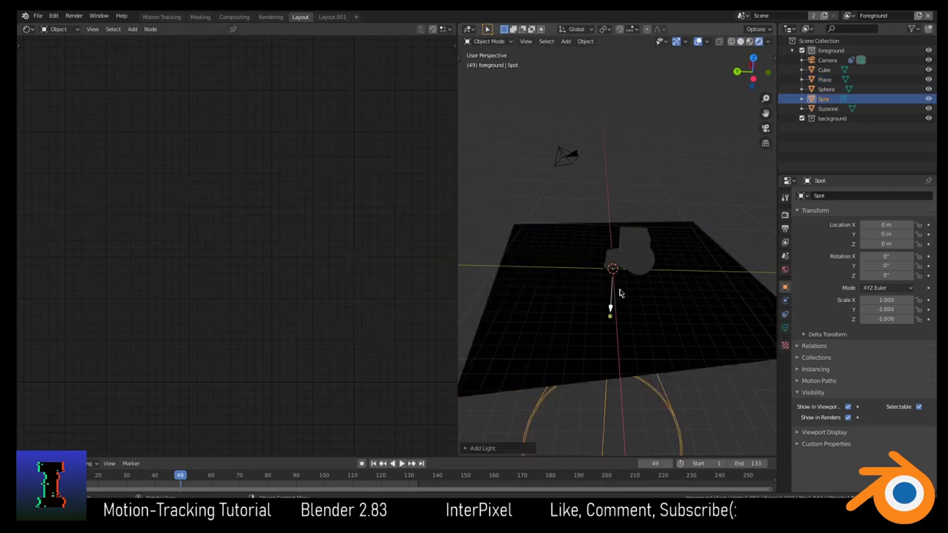
scroll(614, 296, "down", 4)
key("g")
left_click(655, 210)
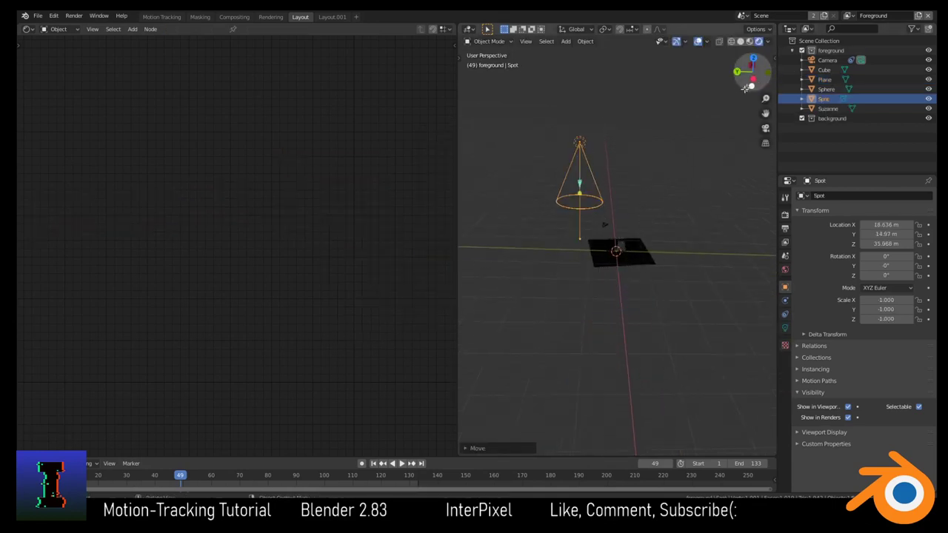
Step: Reposition the spot light to about Y 31 m, Z 24.5 m in side view and tilt it to about -53.6° on X toward the objects
left_click(753, 65)
key("r")
left_click(743, 253)
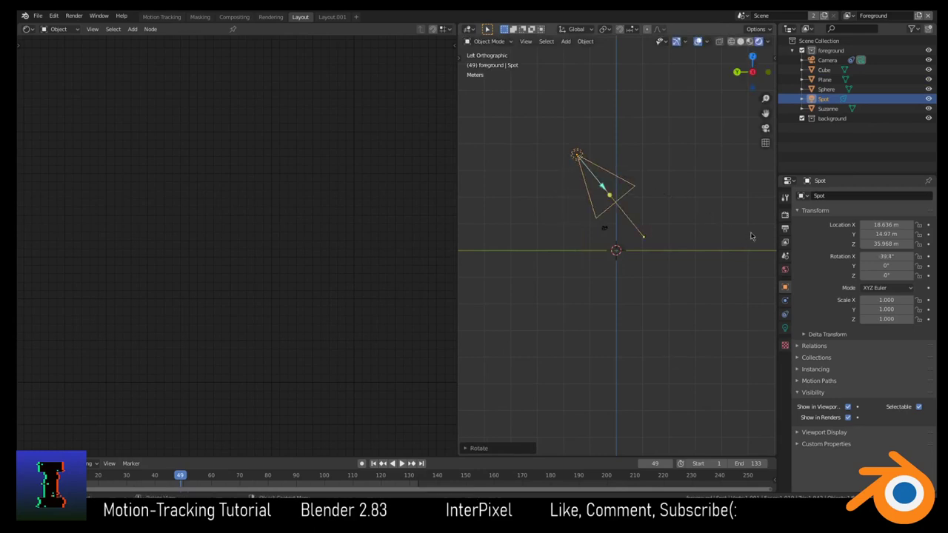
key("g")
left_click(702, 245)
key("r")
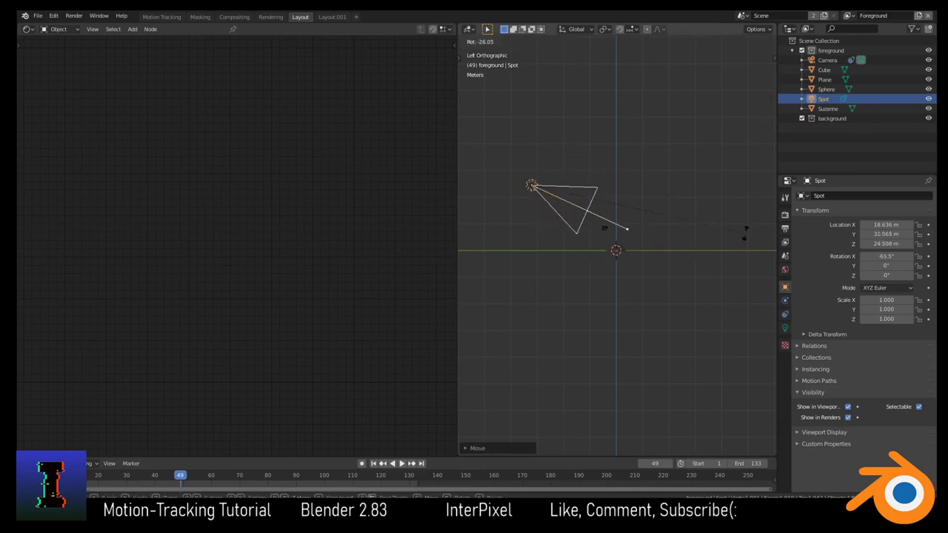
left_click(719, 271)
key("KP_0")
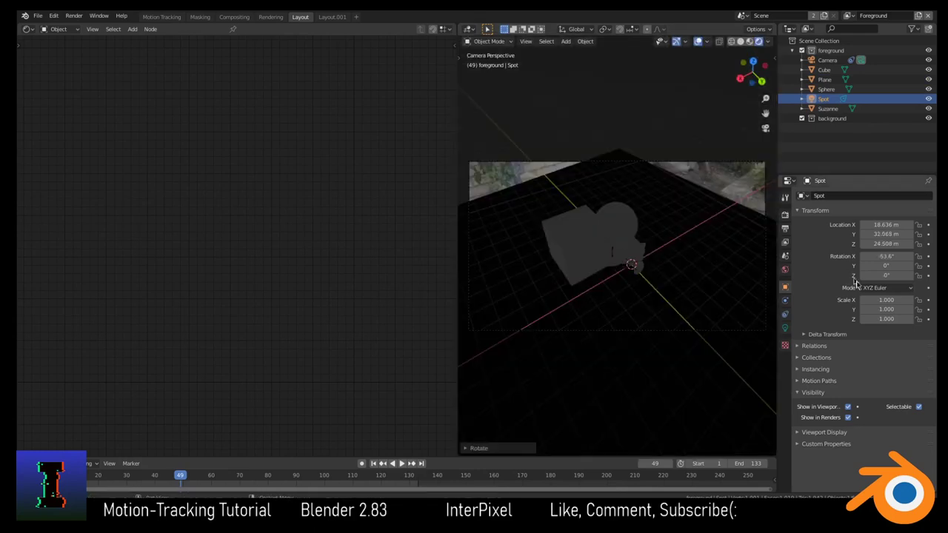
Step: Set the spot light's power to 100000 W
left_click(785, 325)
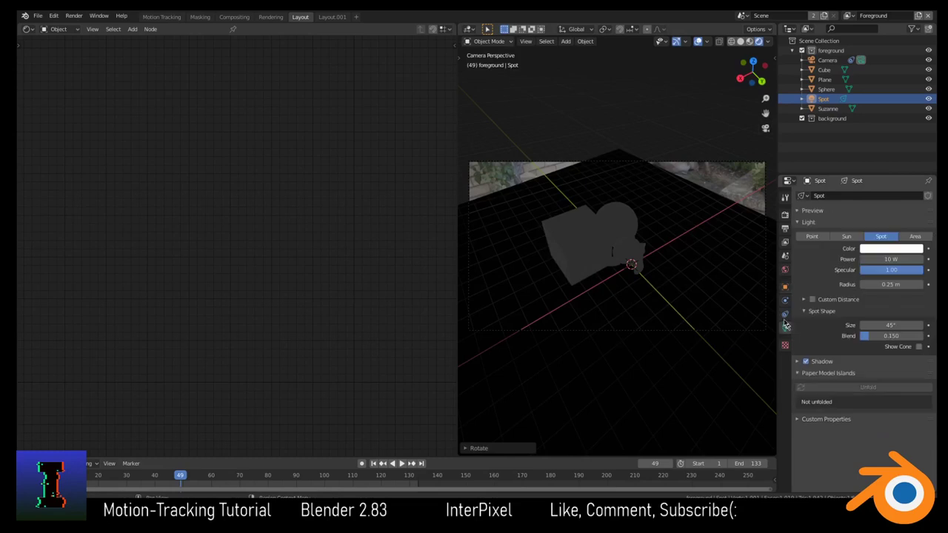
left_click(899, 259)
type("100000")
key("Return")
Step: Move the spot light farther back and higher in side view so its cone covers the objects, and check the lighting through the camera
middle_click_drag(711, 244, 559, 216)
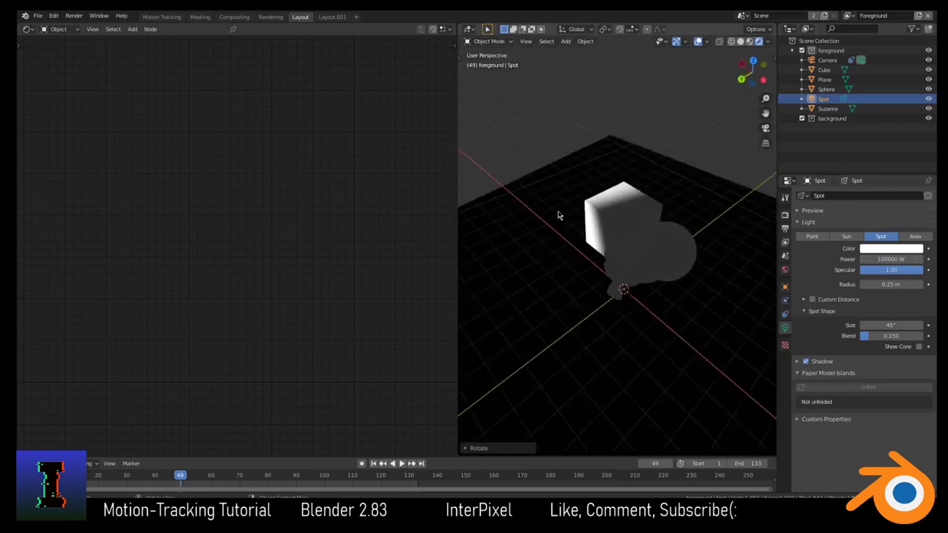
scroll(558, 216, "down", 6)
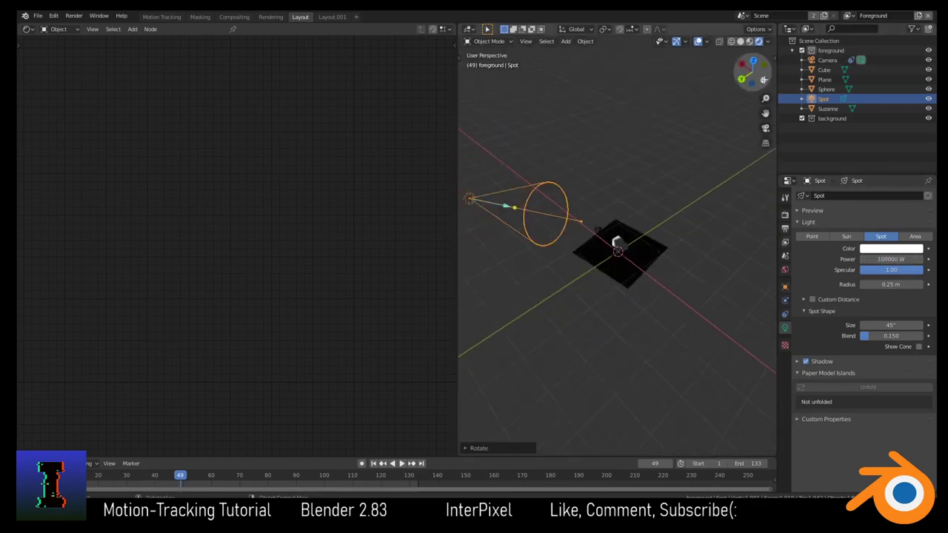
left_click(763, 79)
key("g")
left_click(632, 371)
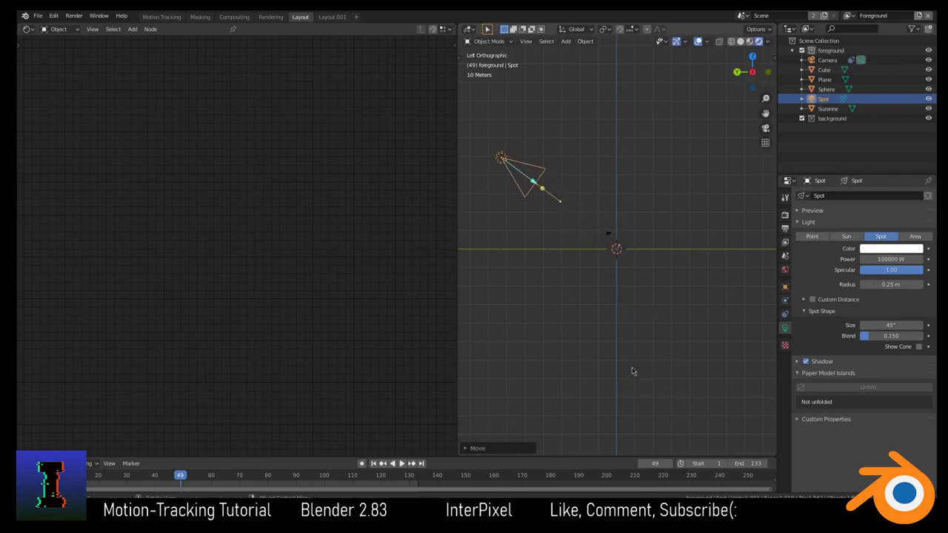
middle_click_drag(677, 300, 684, 207)
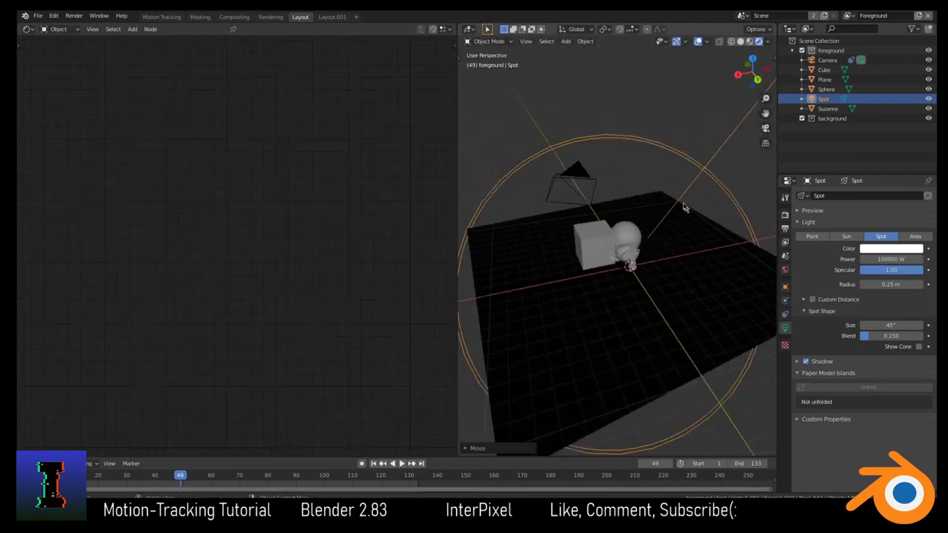
key("KP_0")
scroll(700, 296, "up", 4)
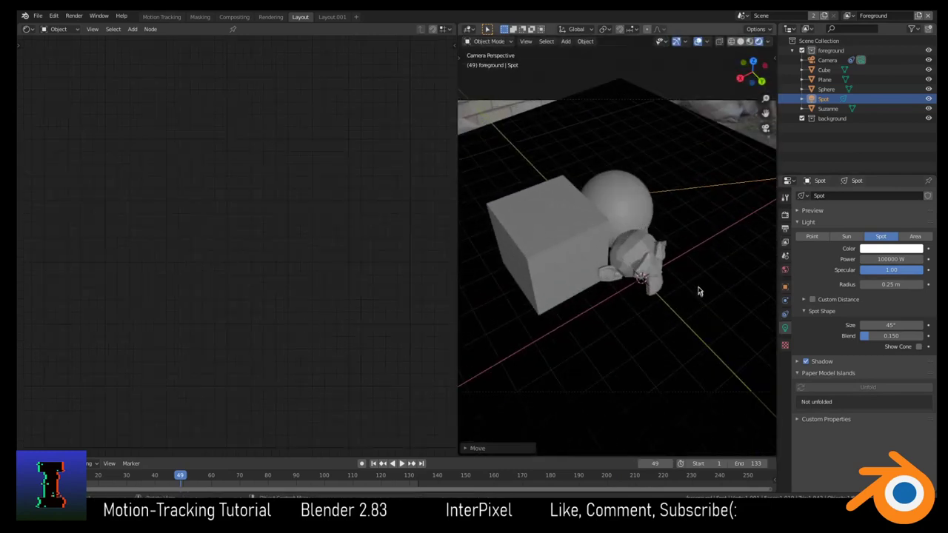
Step: Select the ground plane, open its material settings beside the node graph, and set the blend mode to Alpha Blend
left_click(763, 283)
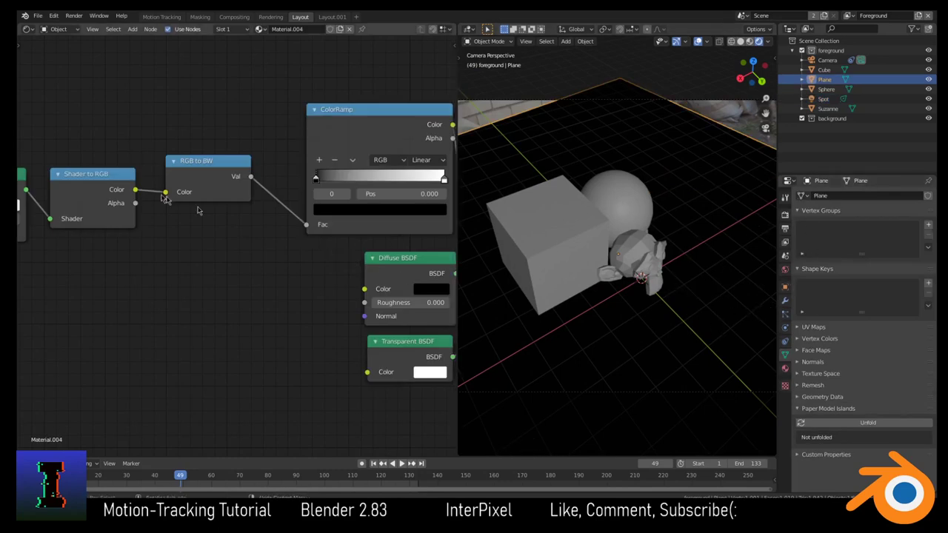
scroll(198, 211, "down", 1)
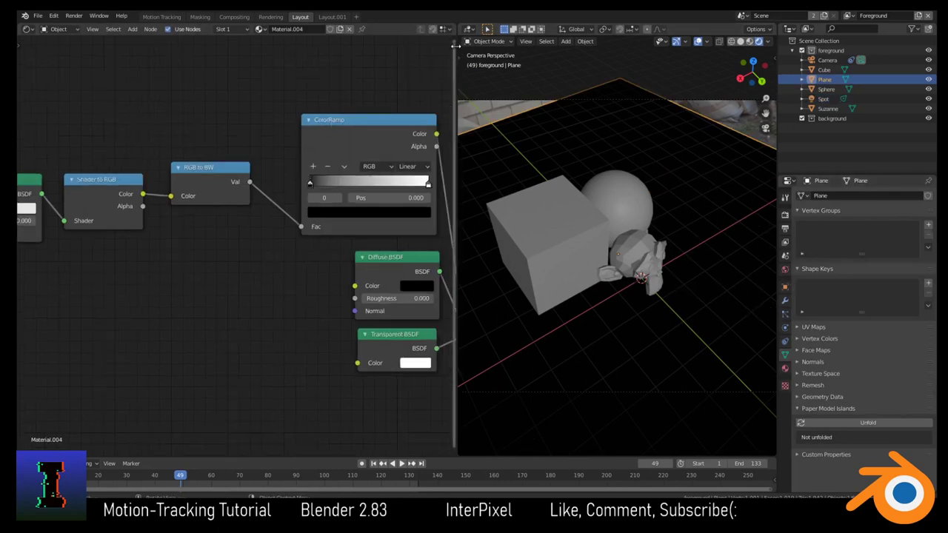
left_click_drag(456, 46, 348, 74)
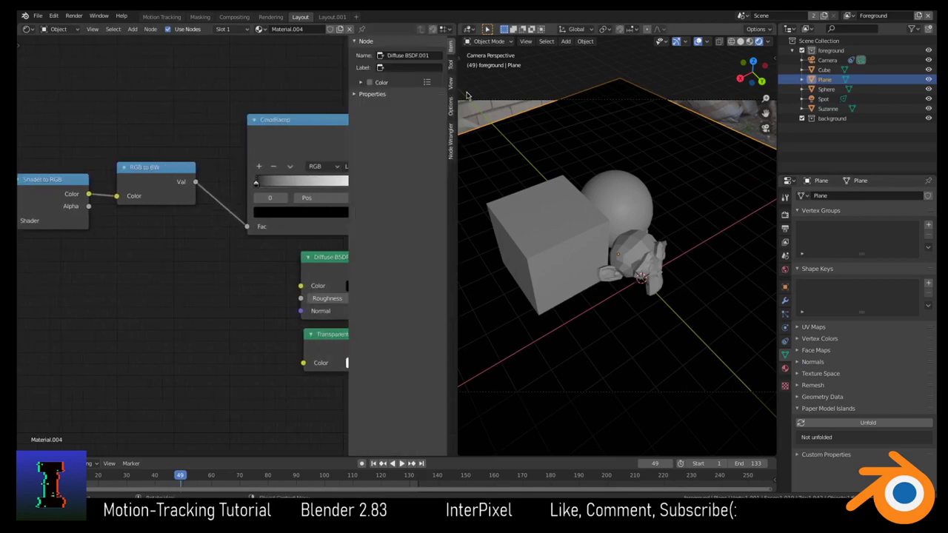
left_click(454, 106)
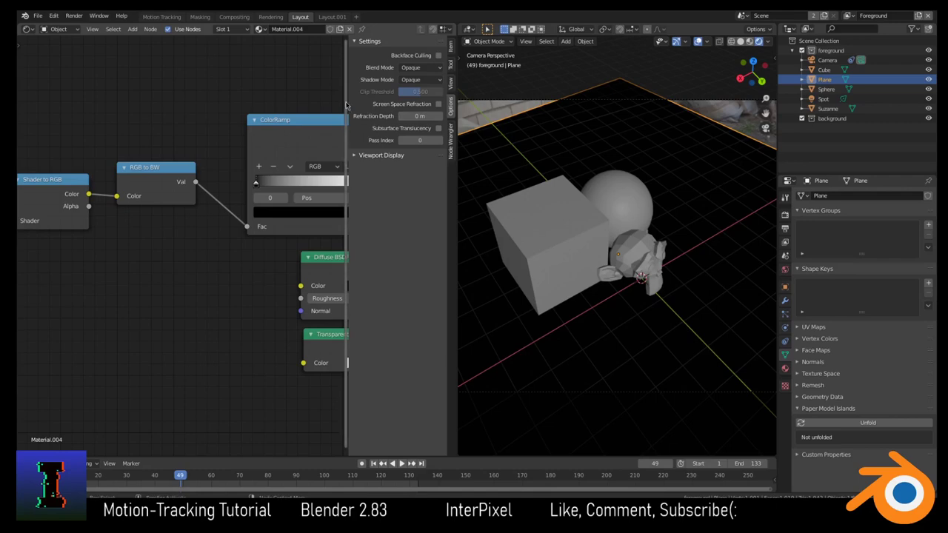
left_click_drag(345, 95, 349, 95)
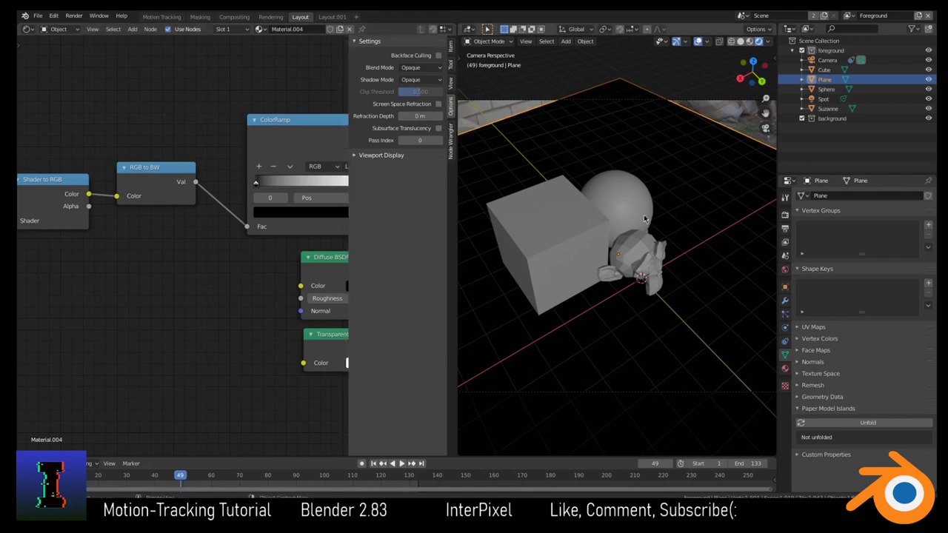
left_click(420, 68)
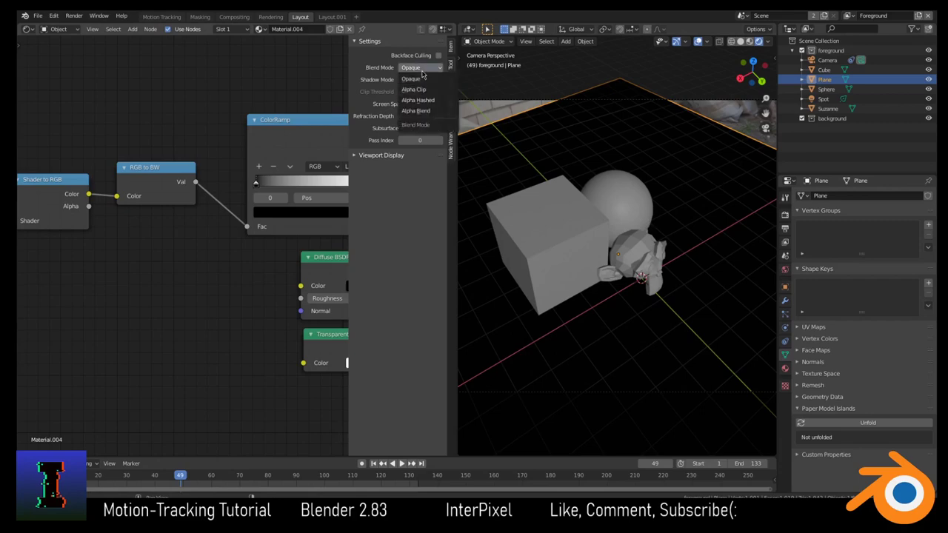
left_click(426, 112)
Step: Examine the transparent ground plane and the objects over the footage, through the camera and from an orbited view
scroll(689, 132, "down", 3)
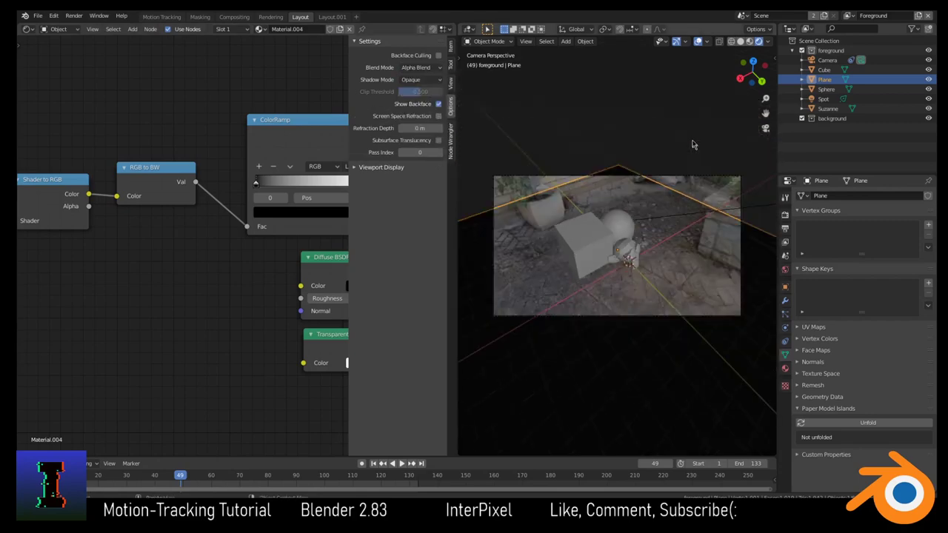
scroll(689, 132, "up", 1)
scroll(688, 131, "up", 2)
scroll(667, 135, "down", 2)
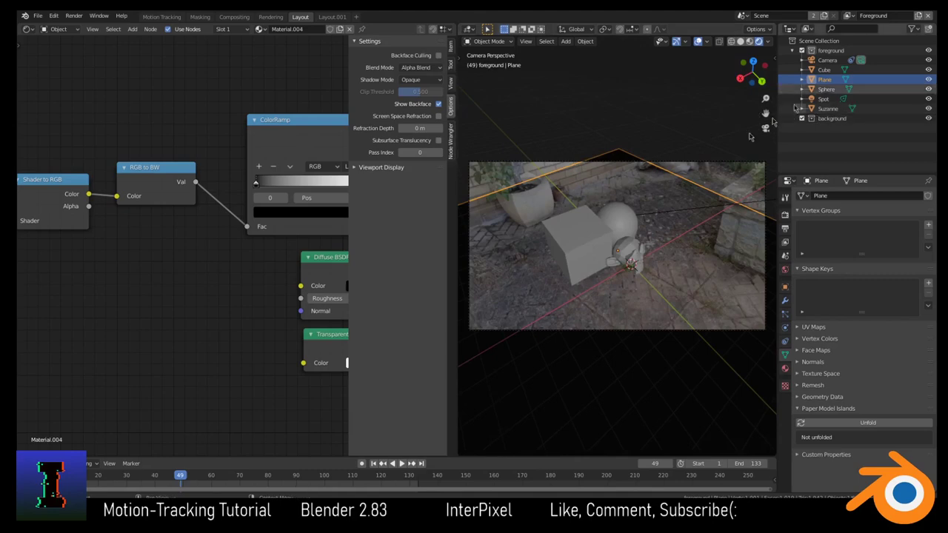
middle_click_drag(737, 159, 736, 134)
middle_click_drag(680, 208, 684, 140)
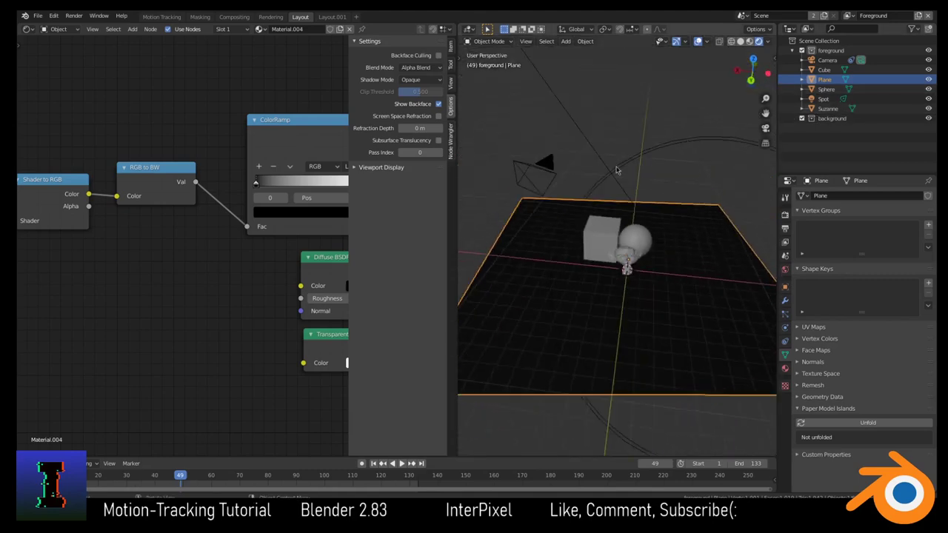
left_click(823, 99)
key("KP_0")
scroll(693, 163, "up", 2)
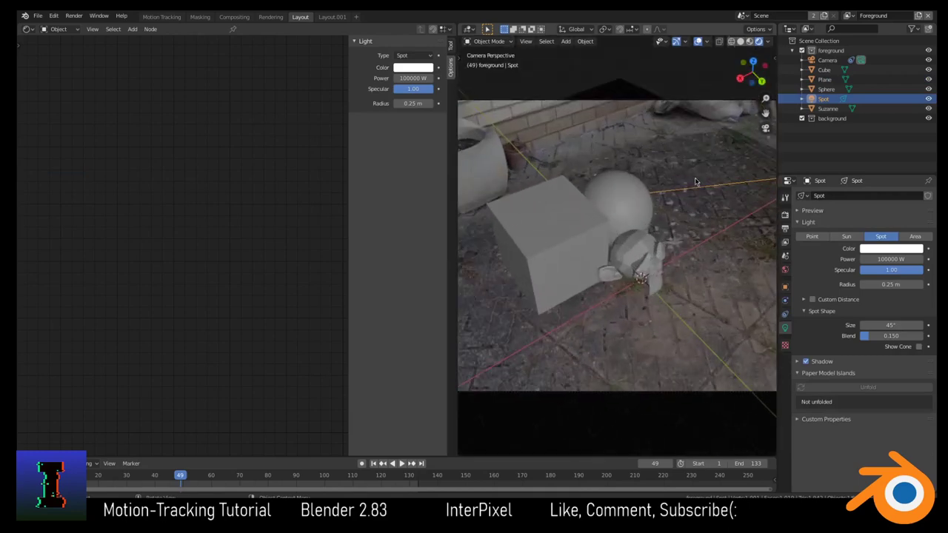
scroll(695, 182, "down", 3)
scroll(698, 184, "up", 1)
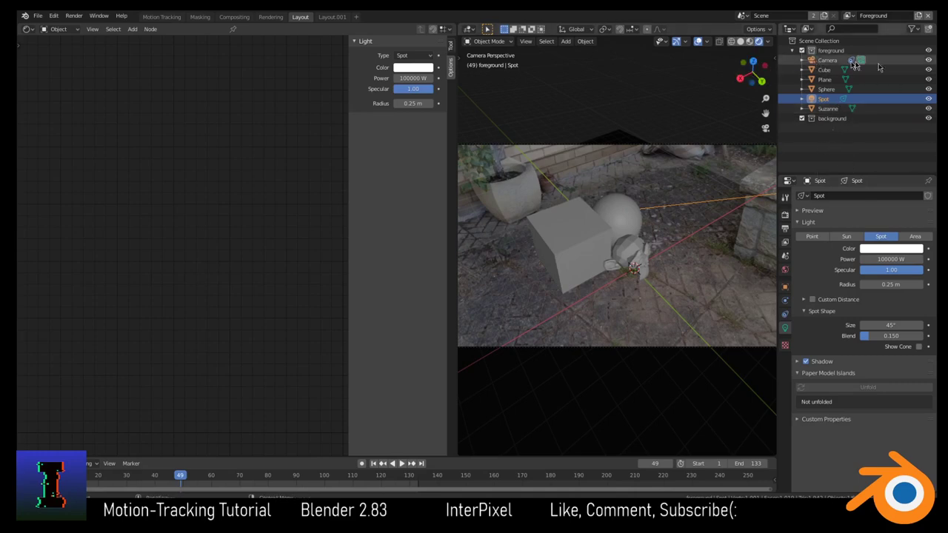
Step: Set the alpha of the camera's background movie clip to 1.000
left_click(852, 62)
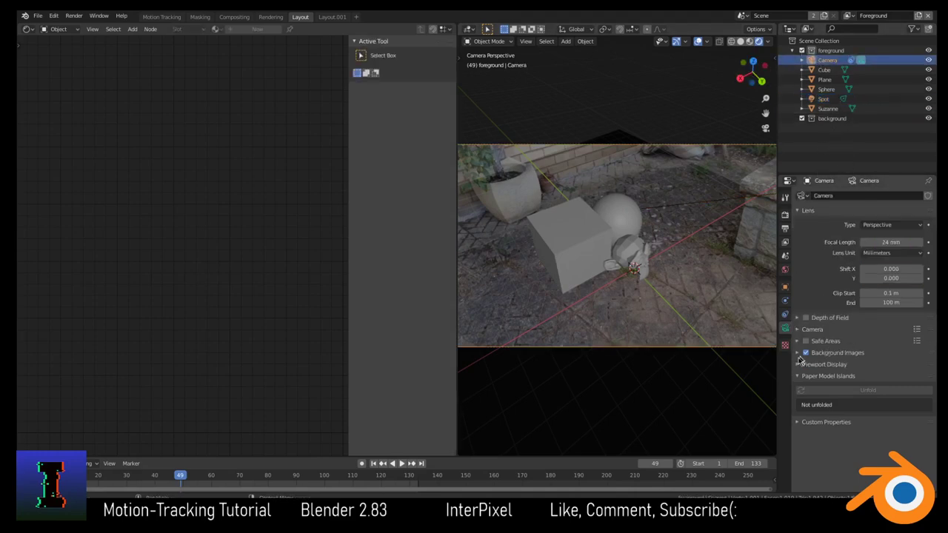
left_click(796, 353)
scroll(882, 400, "down", 2)
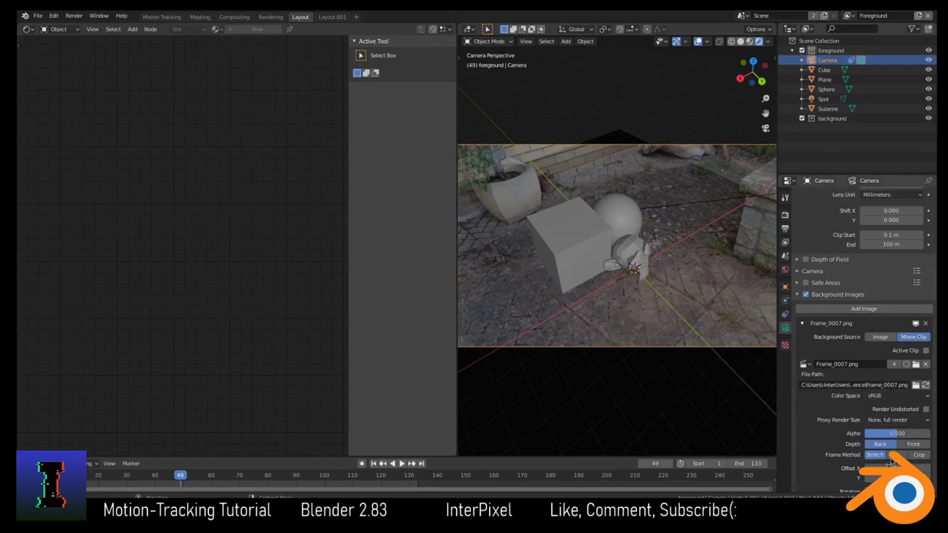
left_click_drag(898, 435, 920, 440)
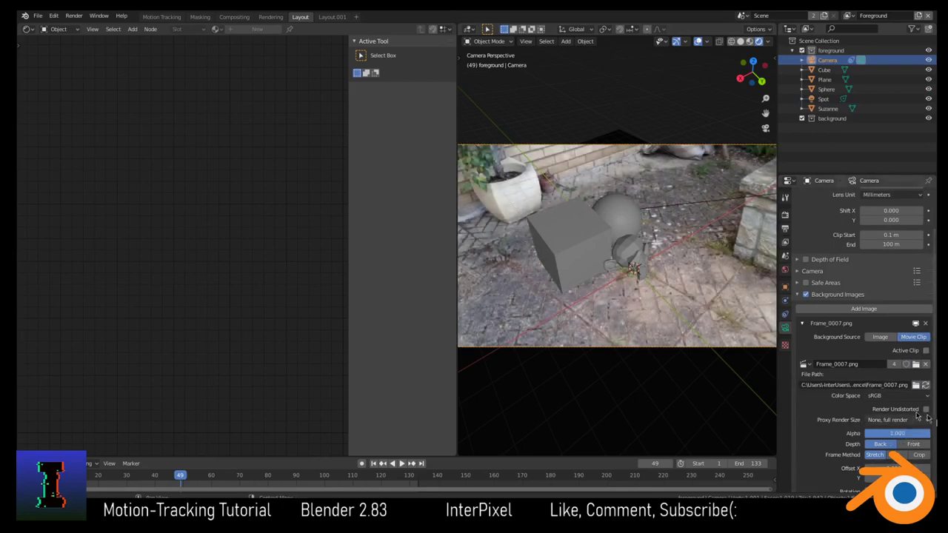
left_click(586, 239)
left_click(617, 235)
left_click(617, 235)
left_click(617, 235)
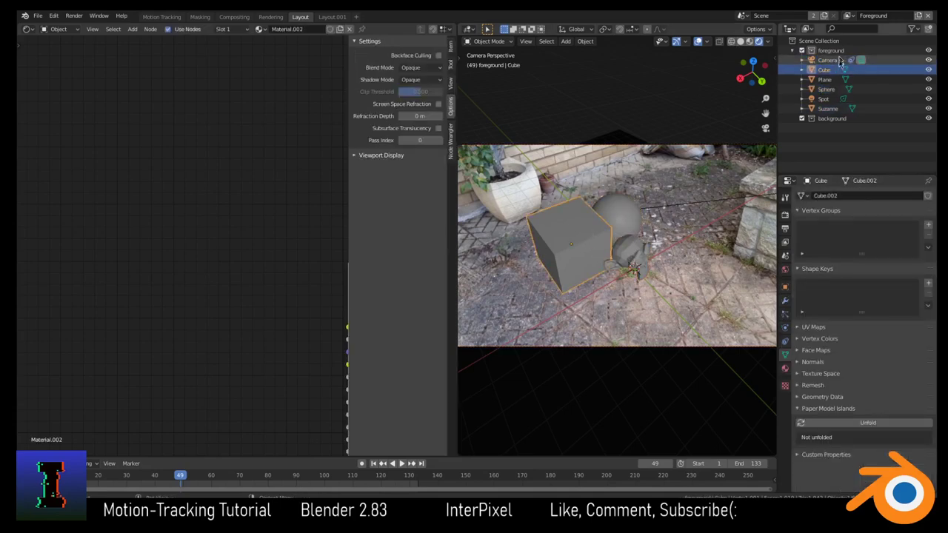
Step: Try 500000 W for the spot light's power, settle on 200000 W, and check the lighting through the camera
left_click(824, 98)
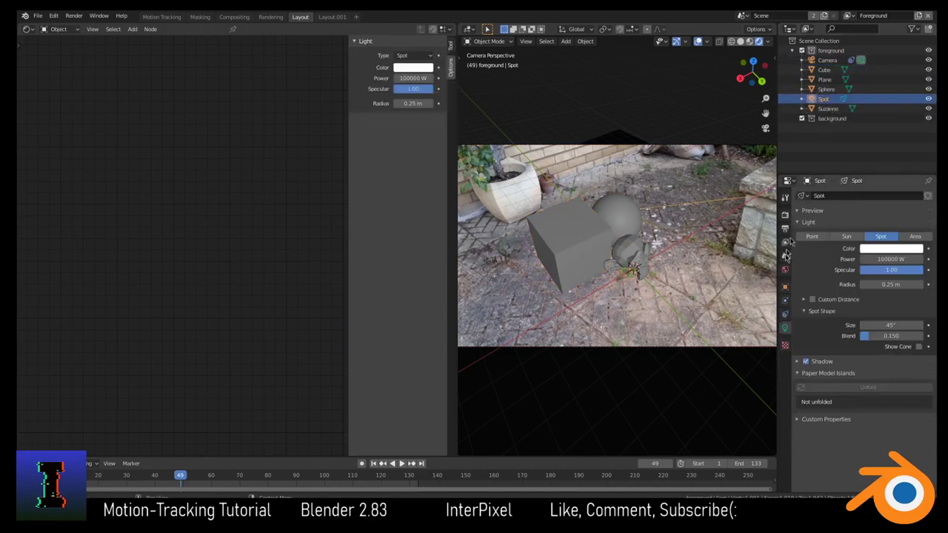
left_click(889, 259)
key("Return")
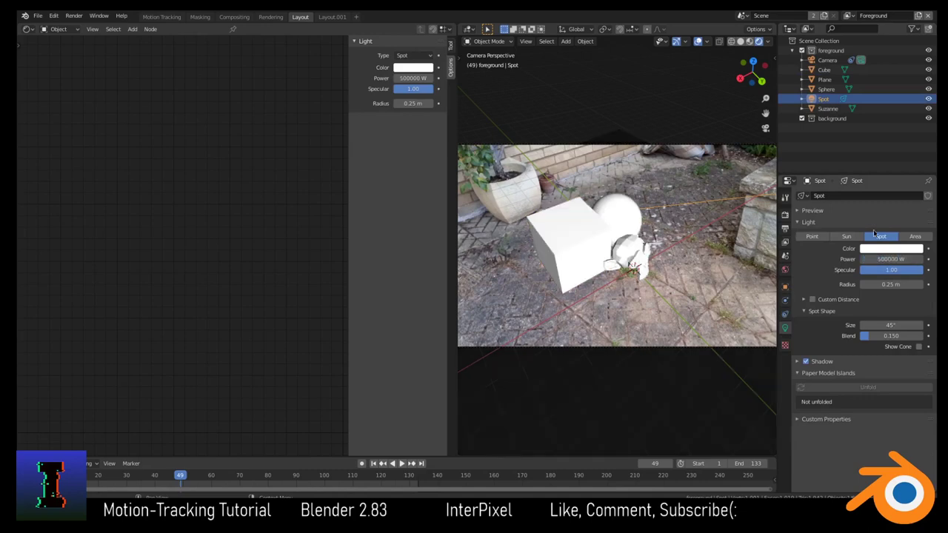
left_click(873, 260)
key("Return")
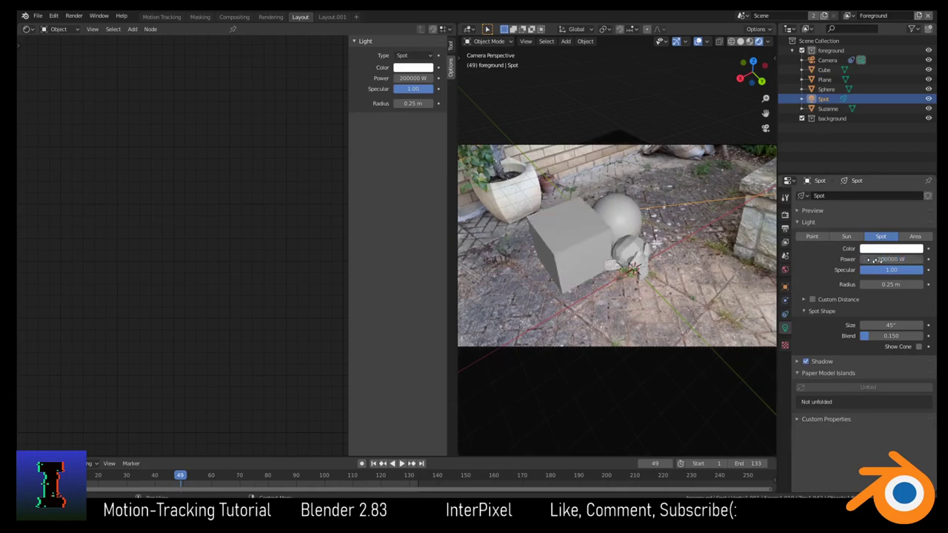
middle_click_drag(688, 99, 651, 94)
key("KP_0")
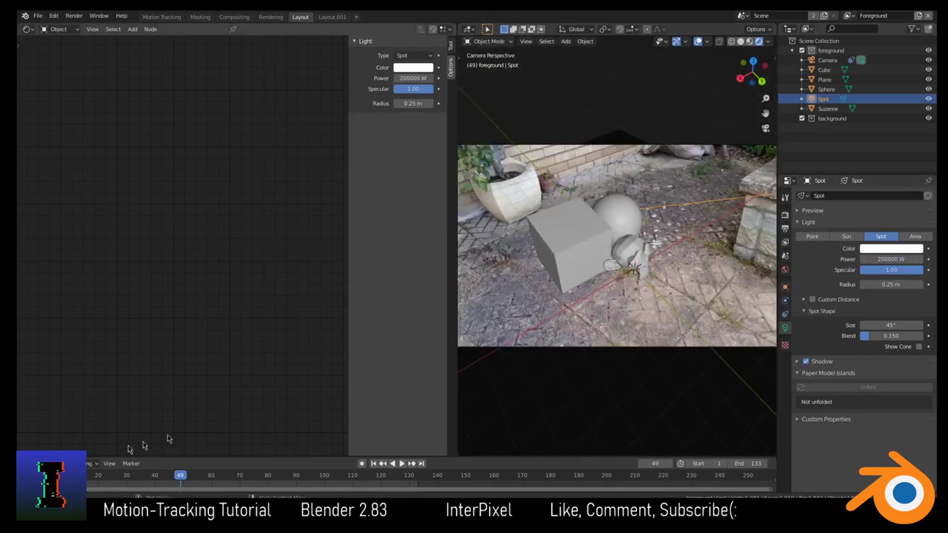
Step: Play the animation from the first frame through the camera to check how the lit objects follow the footage
key("shift+Left")
key("space")
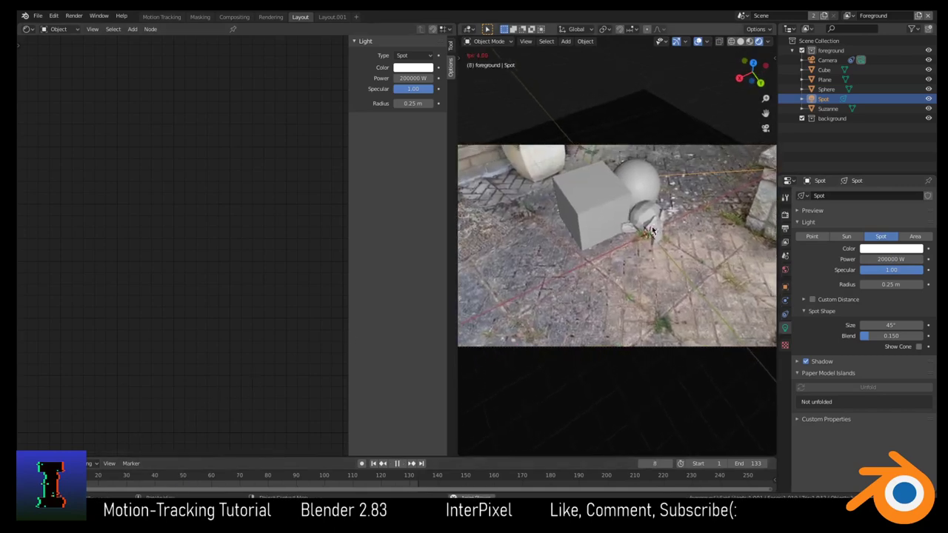
key("space")
middle_click_drag(680, 175, 567, 136)
key("KP_0")
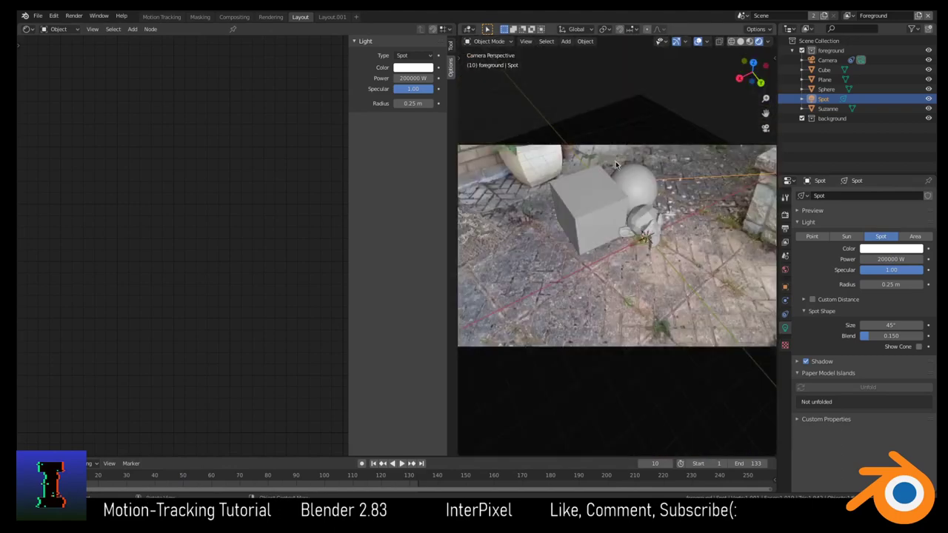
Step: Select the cube, monkey head and sphere together and free-rotate them against the paving in camera view
left_click(574, 235)
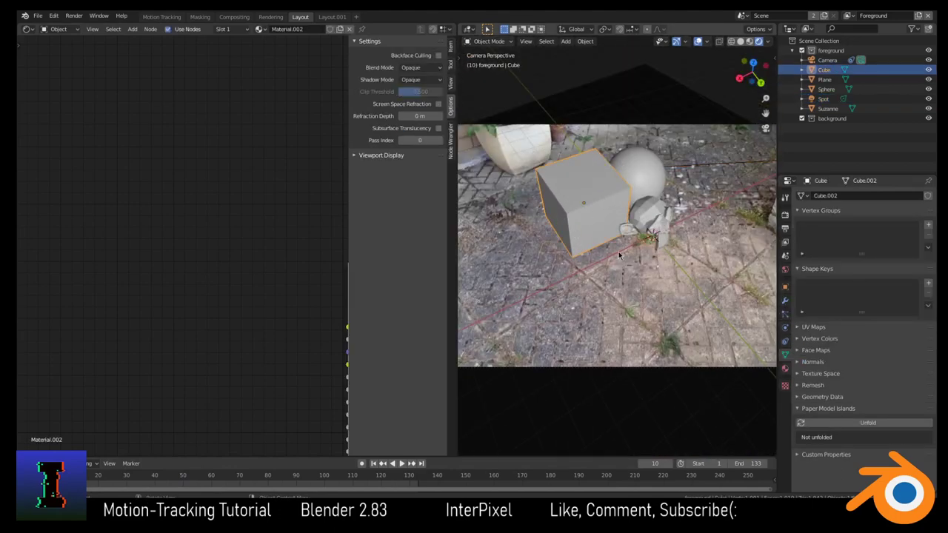
key("r")
left_click(619, 255)
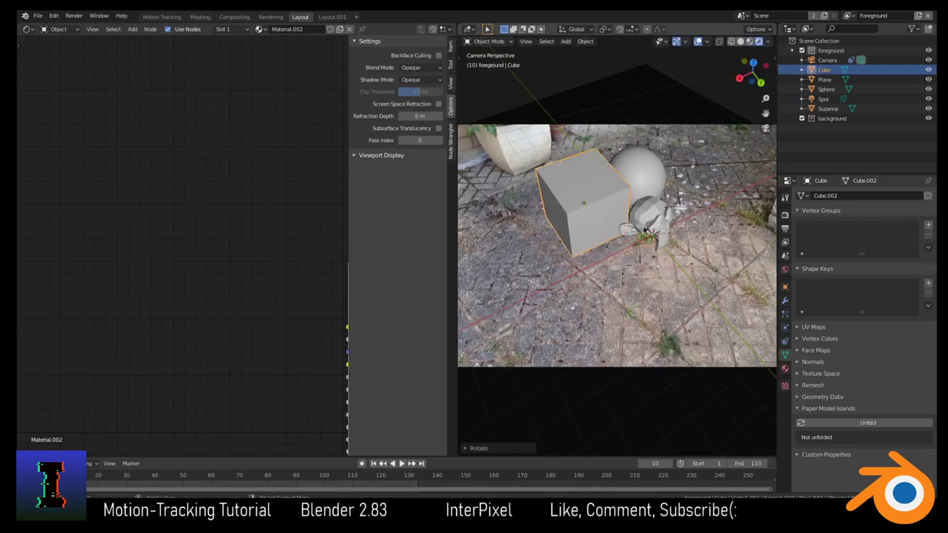
left_click(641, 184, "shift")
left_click(638, 165, "shift")
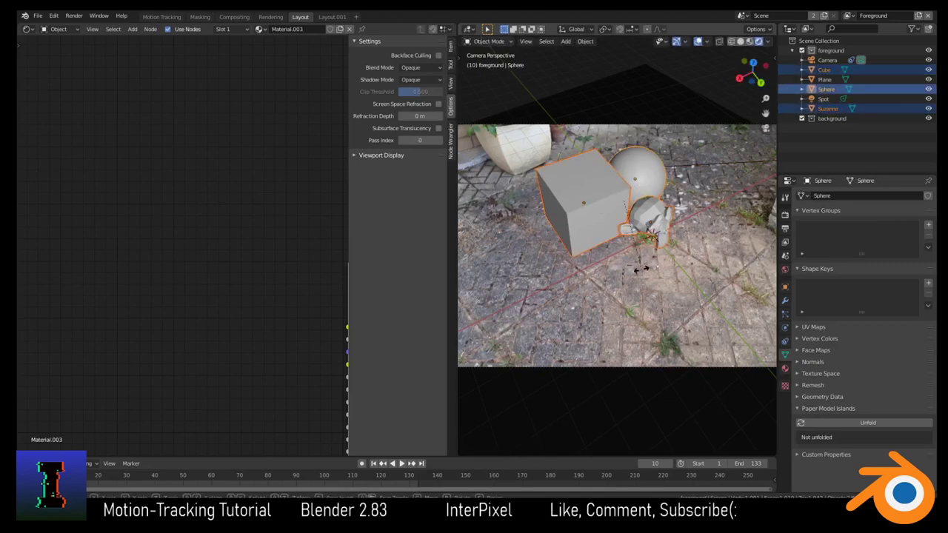
key("r")
key("r")
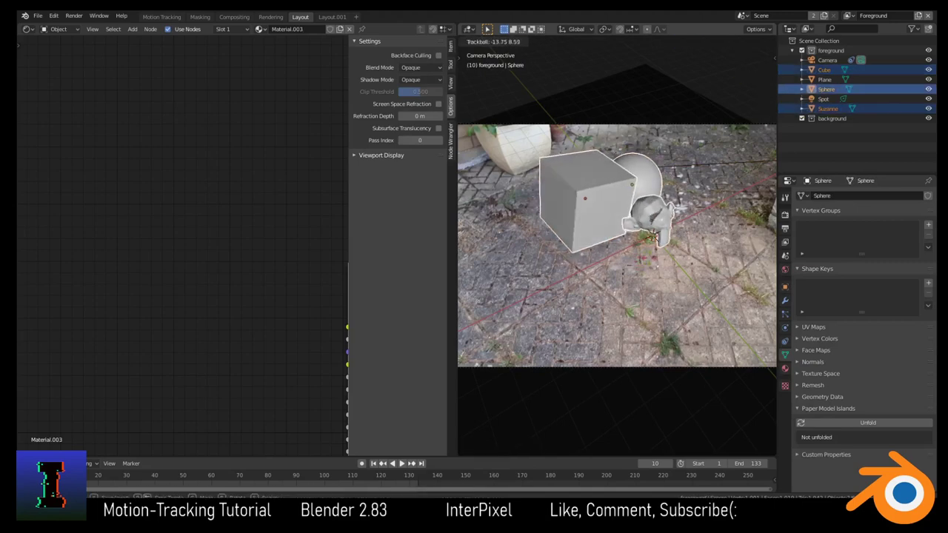
left_click(663, 283)
Step: Nudge and rotate the three selected objects further to match the perspective of the paving
key("r")
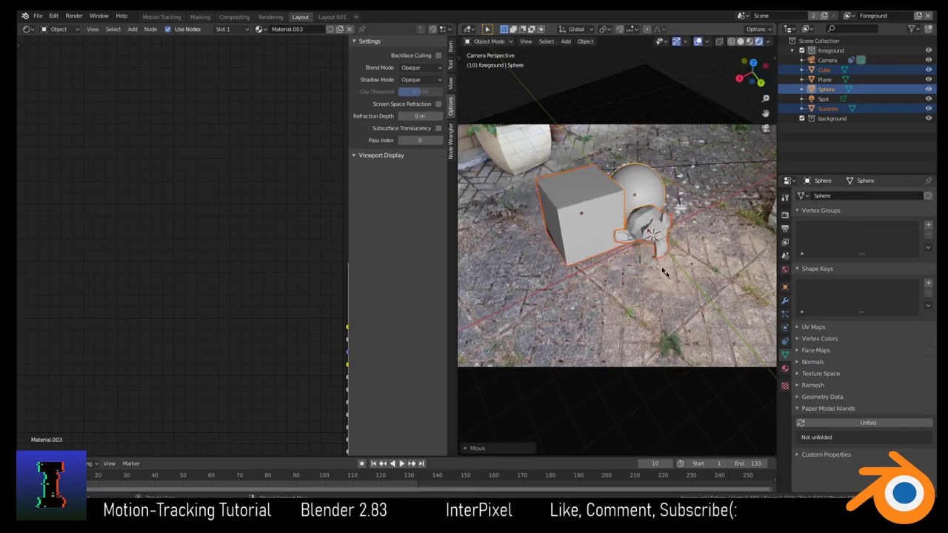
left_click(674, 255)
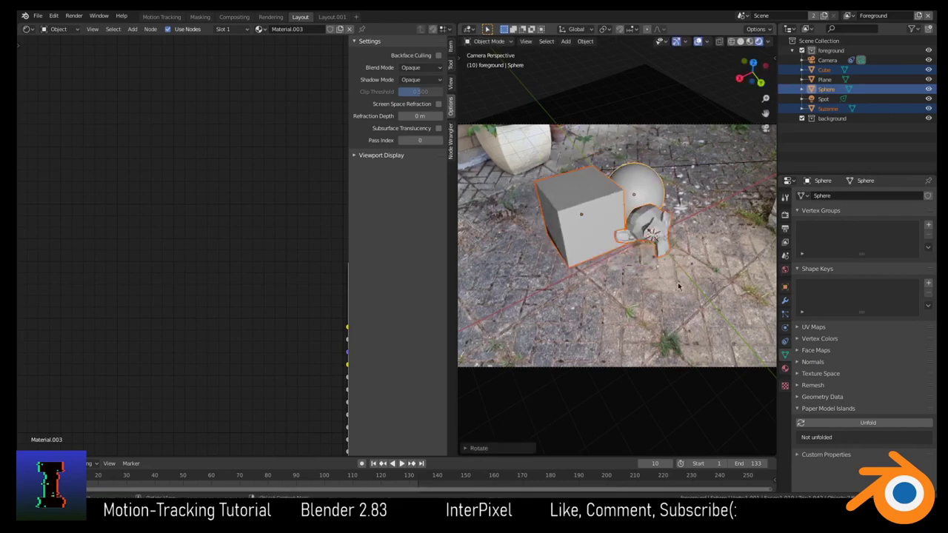
key("g")
left_click(674, 277)
key("r")
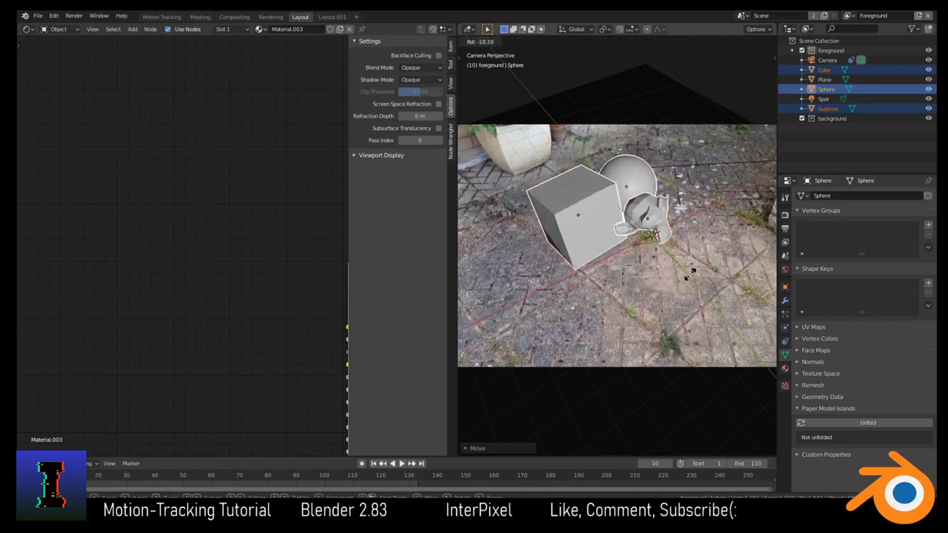
left_click(673, 286)
key("r")
key("r")
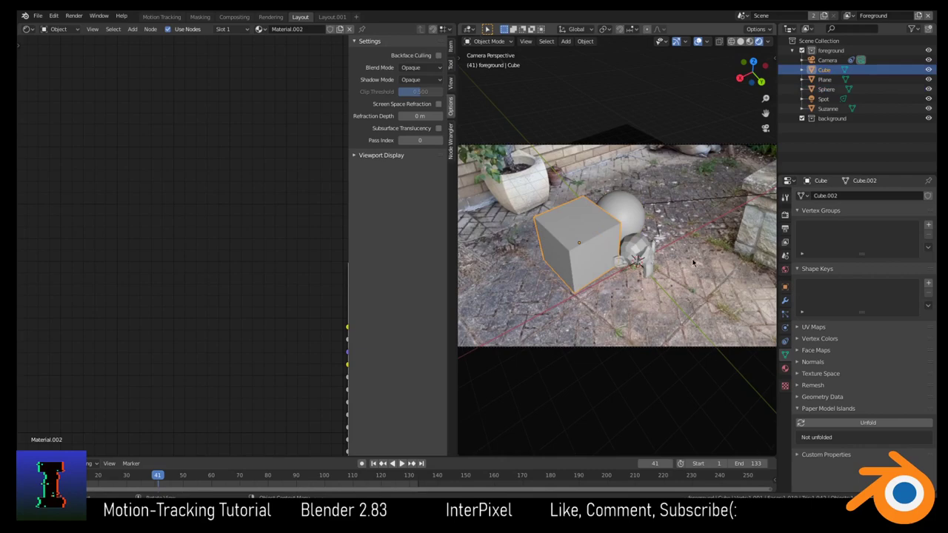
Step: At frame 41, turn the cube around the global Z axis and shift it slightly along Y to align it with the paving
key("r")
key("z")
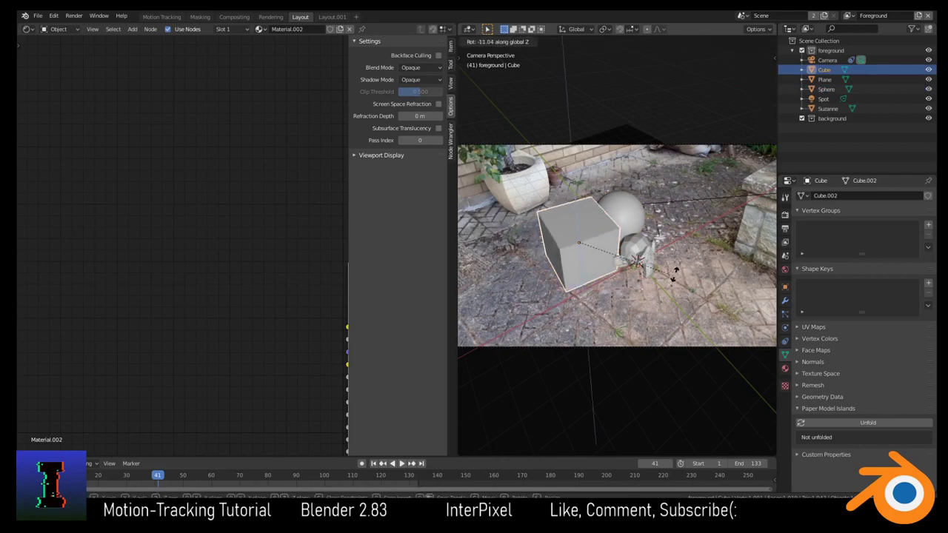
left_click(712, 244)
key("g")
key("y")
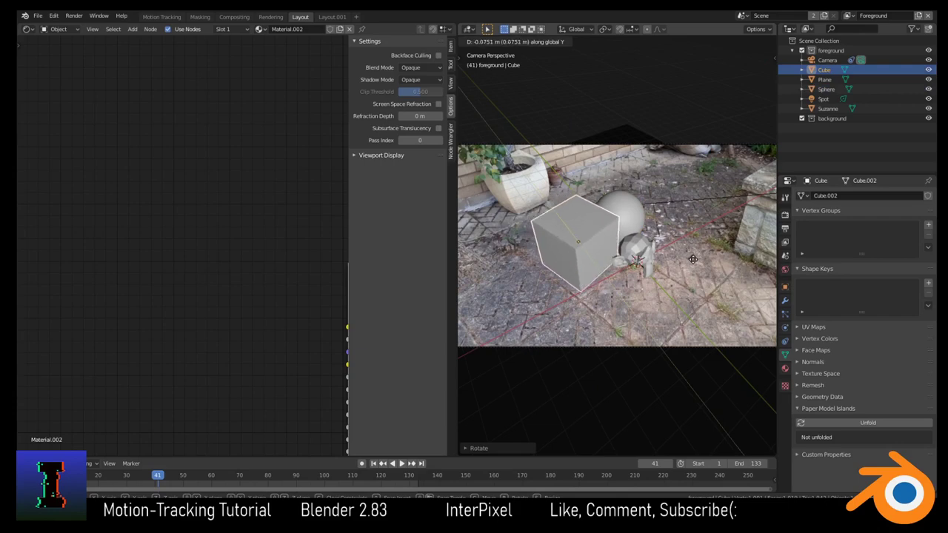
left_click(694, 263)
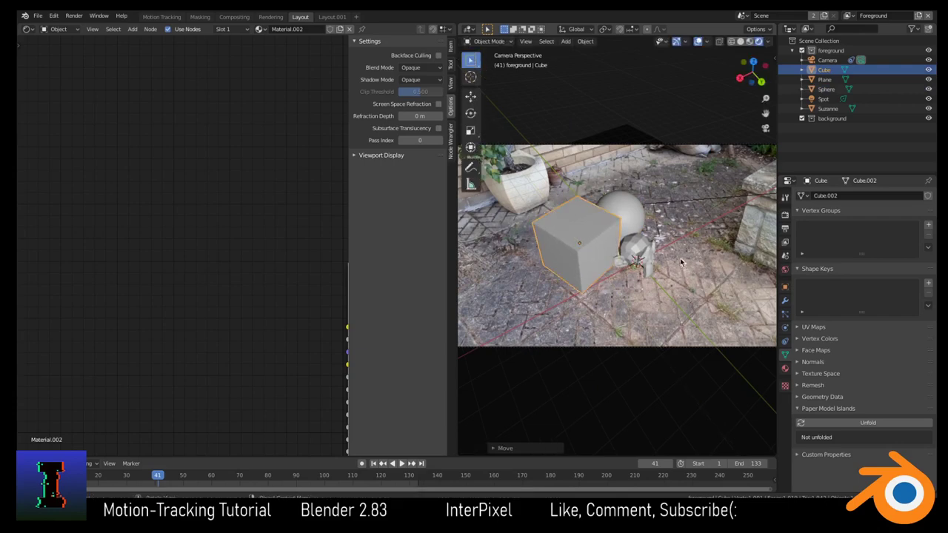
key("r")
key("z")
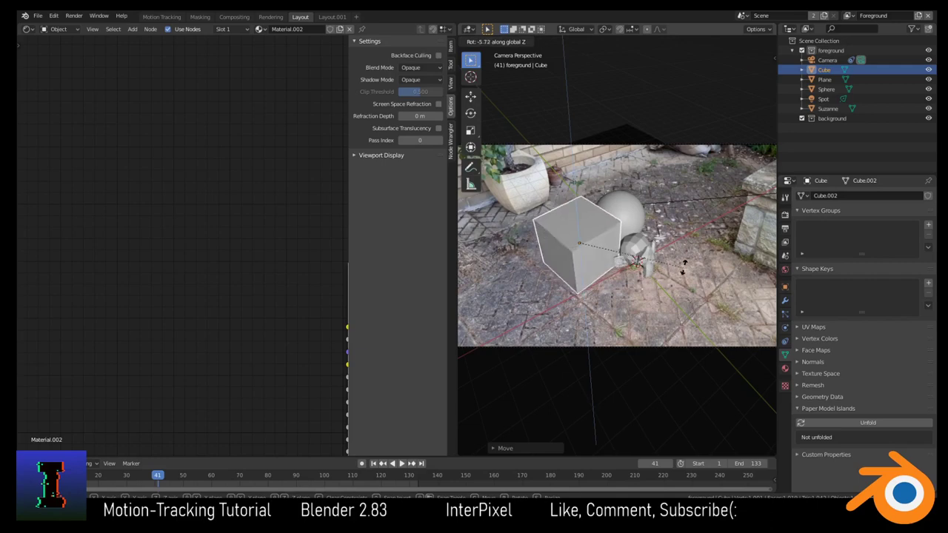
left_click(684, 266)
Step: Scale the cube up by about 1.1 and free-rotate it slightly to match the paving
key("s")
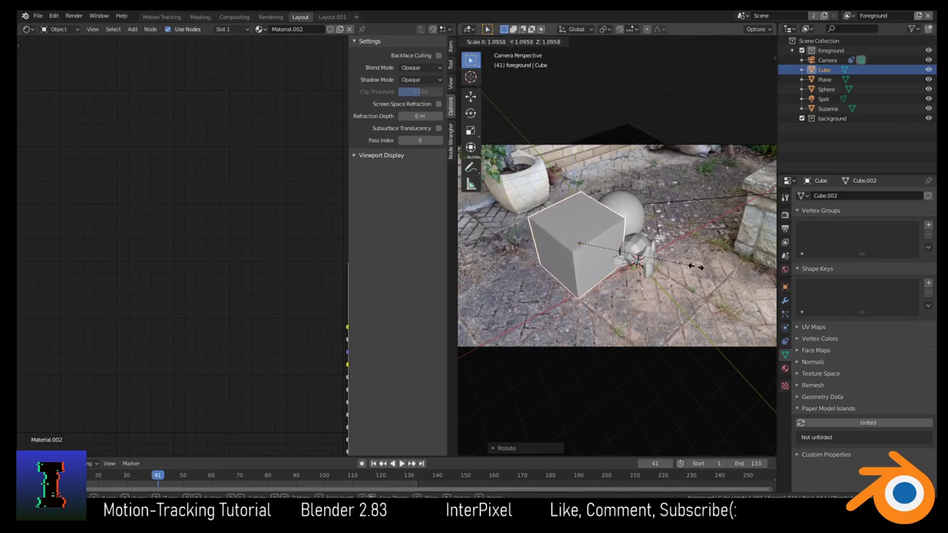
left_click(696, 265)
key("r")
key("r")
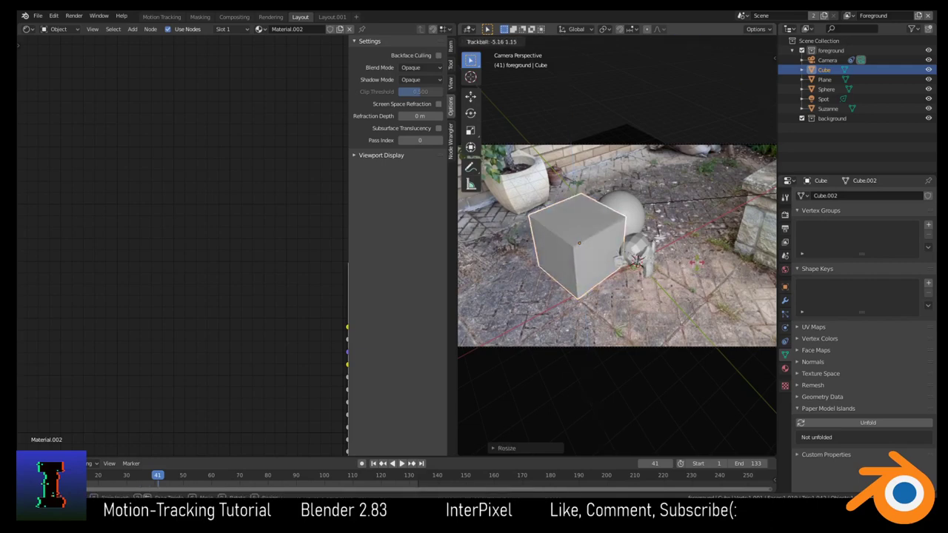
left_click(697, 267)
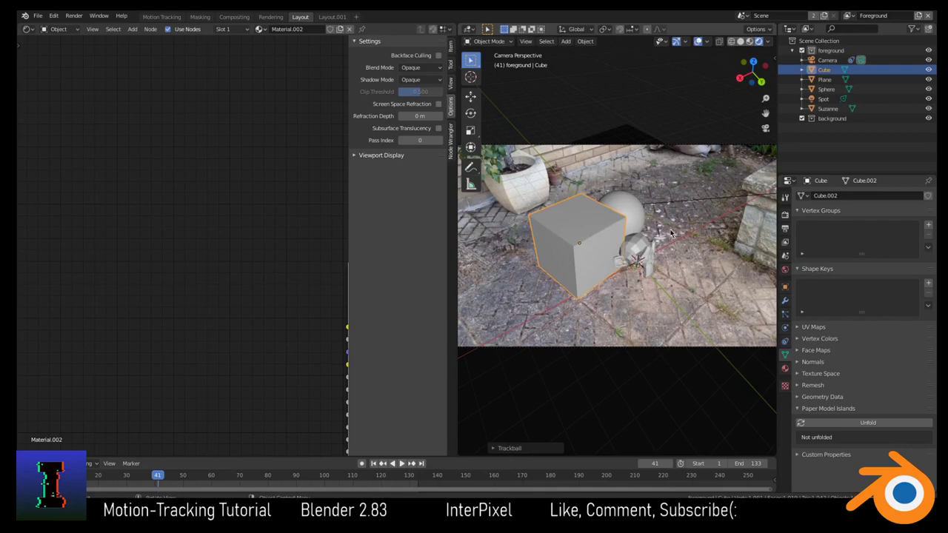
Step: Enlarge the sphere by about 1.3, shift it along the global Y axis and reposition it behind the cube
left_click(640, 214)
key("s")
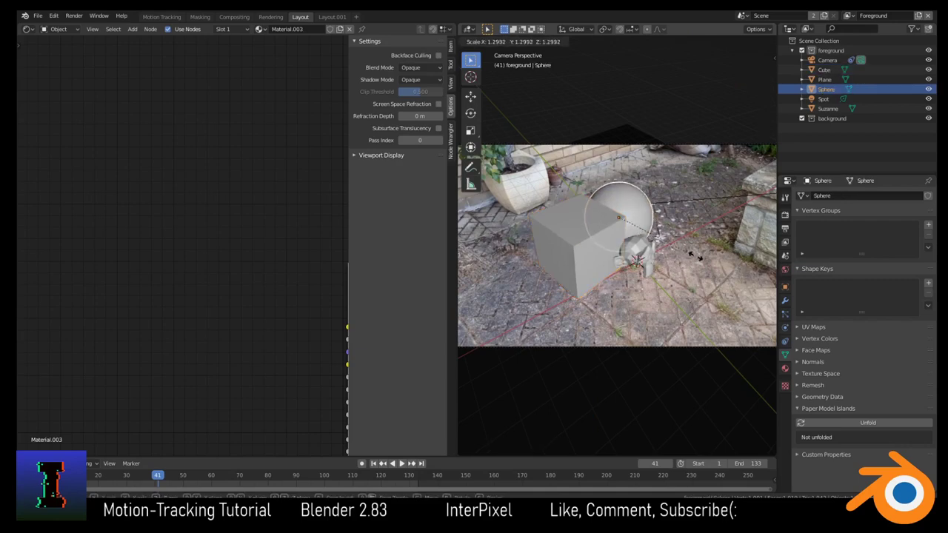
left_click(700, 259)
key("g")
key("y")
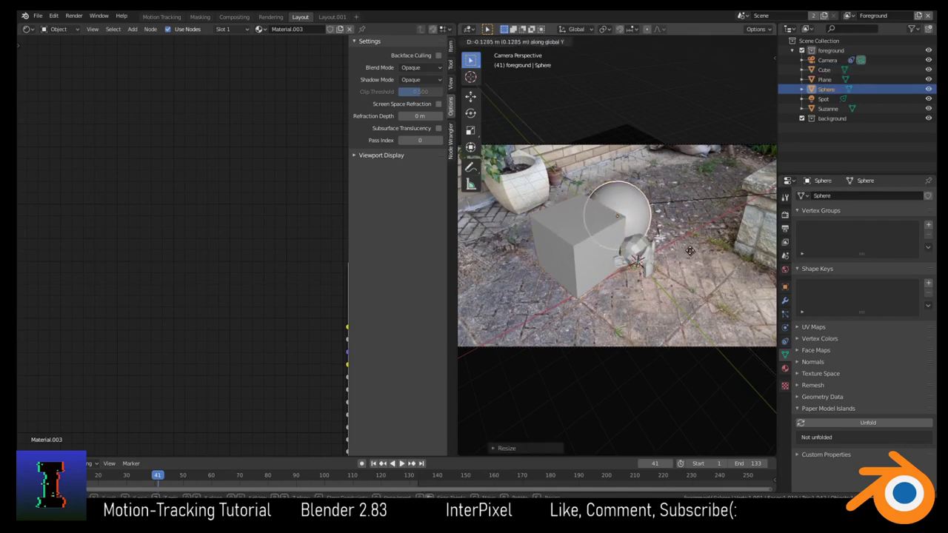
left_click(686, 247)
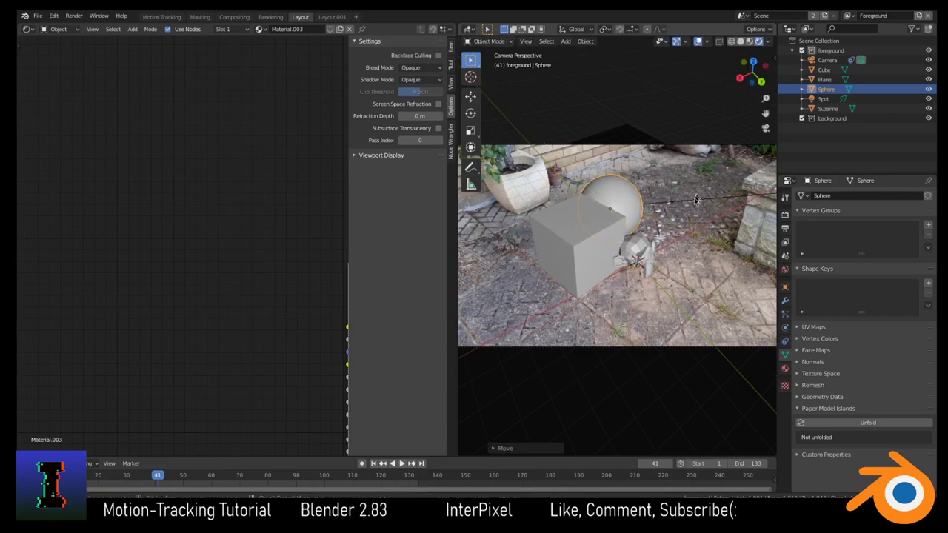
key("g")
left_click(698, 231)
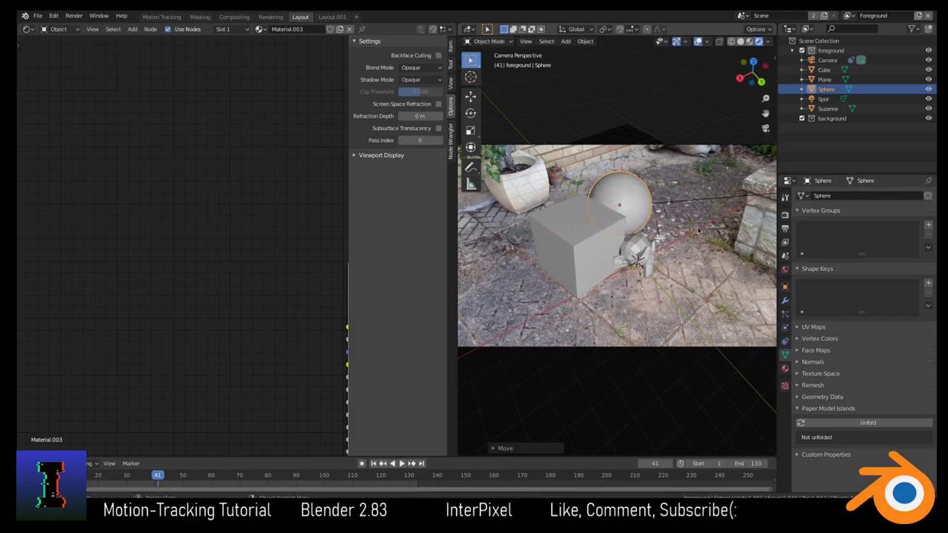
key("g")
left_click(698, 231)
Step: Set the scene's output frame rate to 30 fps
key("KP_0")
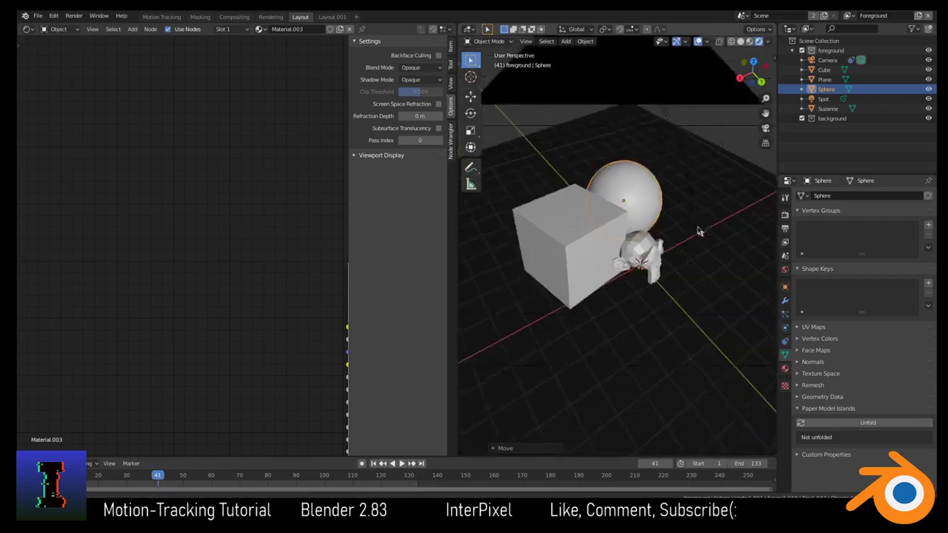
middle_click_drag(698, 231, 821, 253)
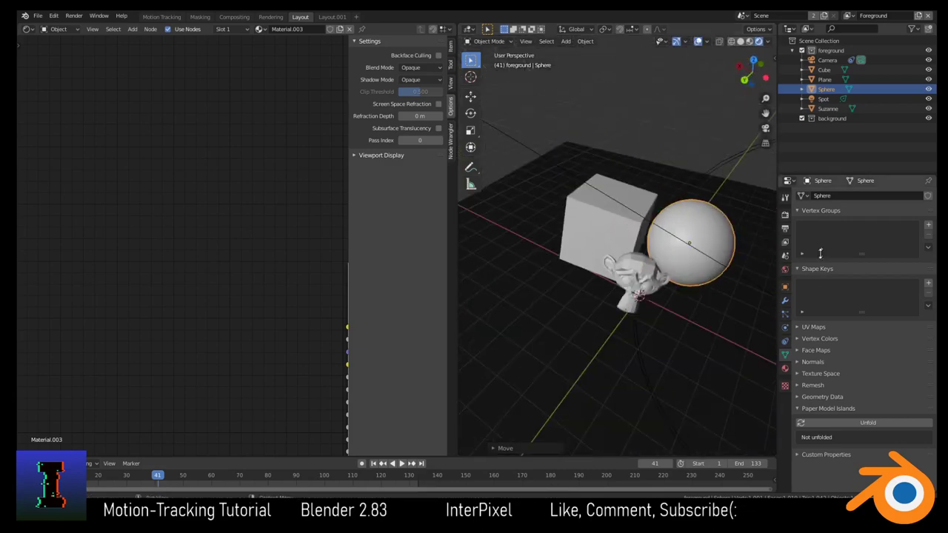
left_click(785, 215)
left_click(786, 229)
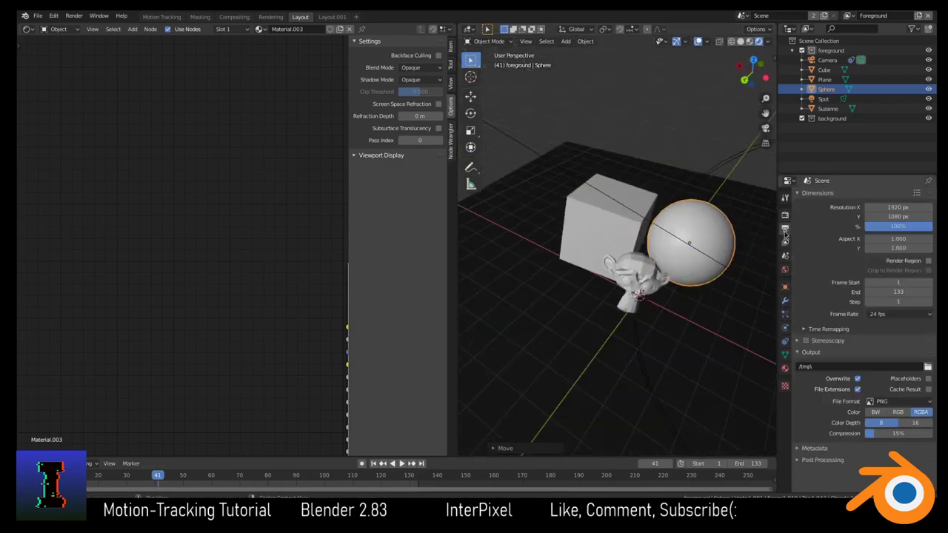
left_click(901, 314)
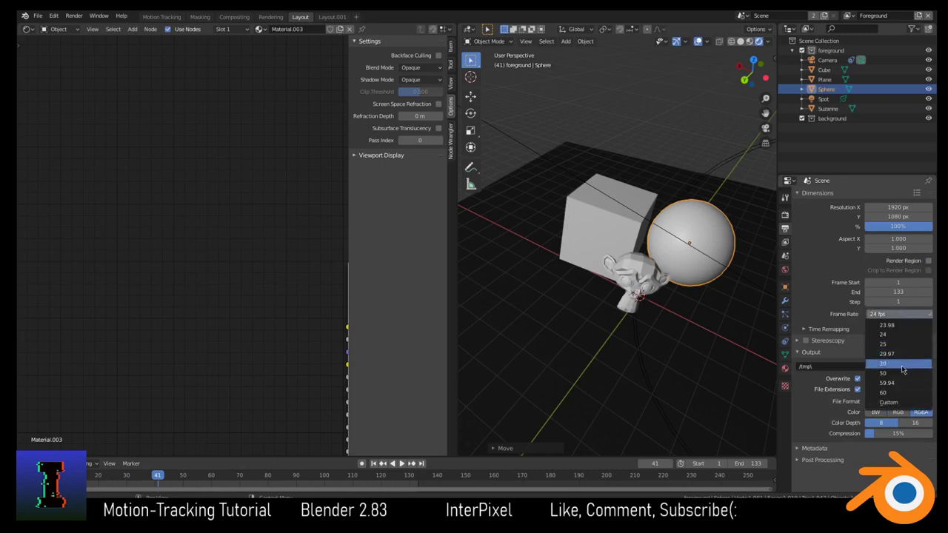
left_click(903, 365)
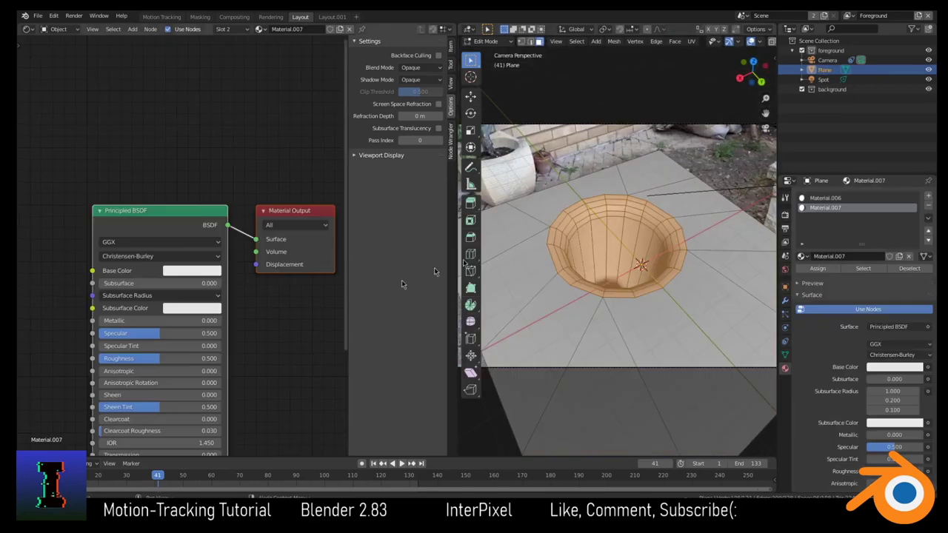
Step: Return the plane with the modelled hole to Object Mode and give it a level 1 subdivision surface
key("KP_0")
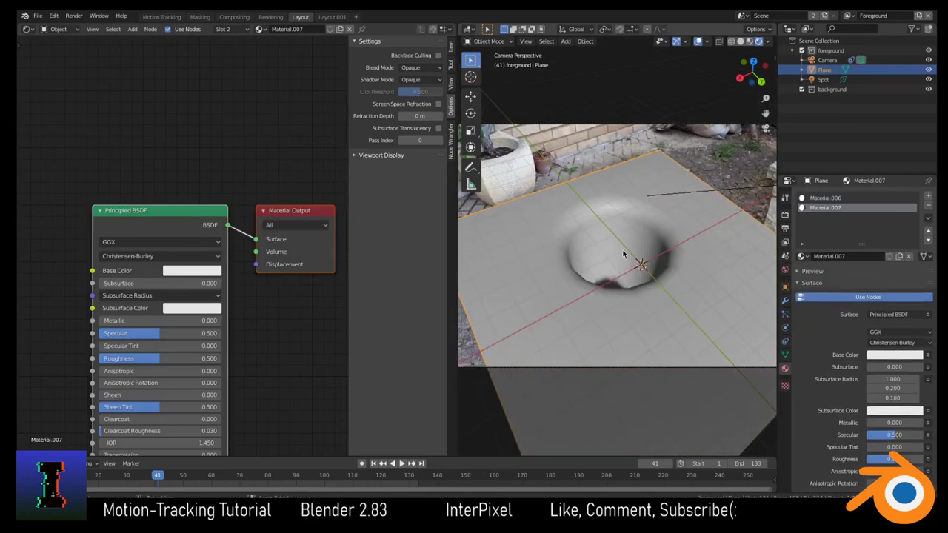
key("ctrl+1")
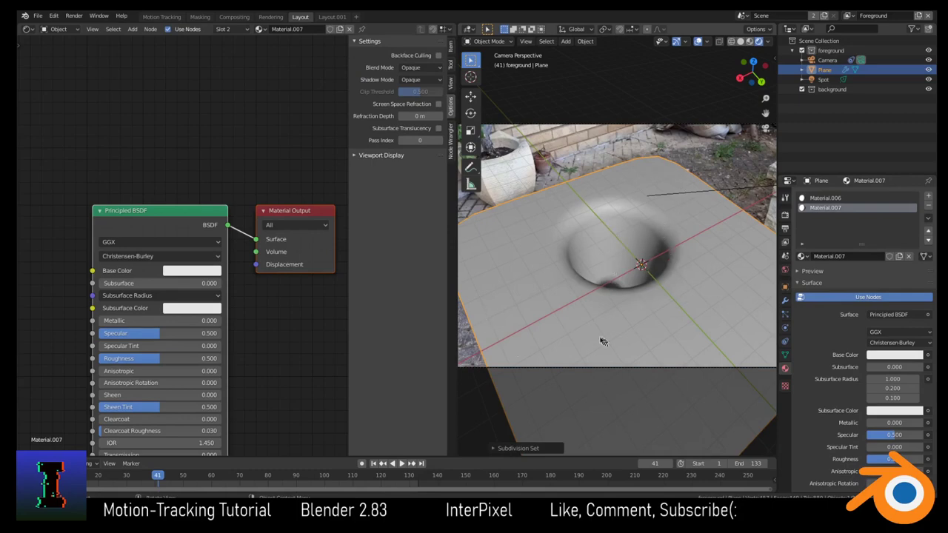
middle_click_drag(661, 280, 644, 201)
Step: Inspect in Edit Mode which faces of the plane use Material.006 and Material.007
key("Tab")
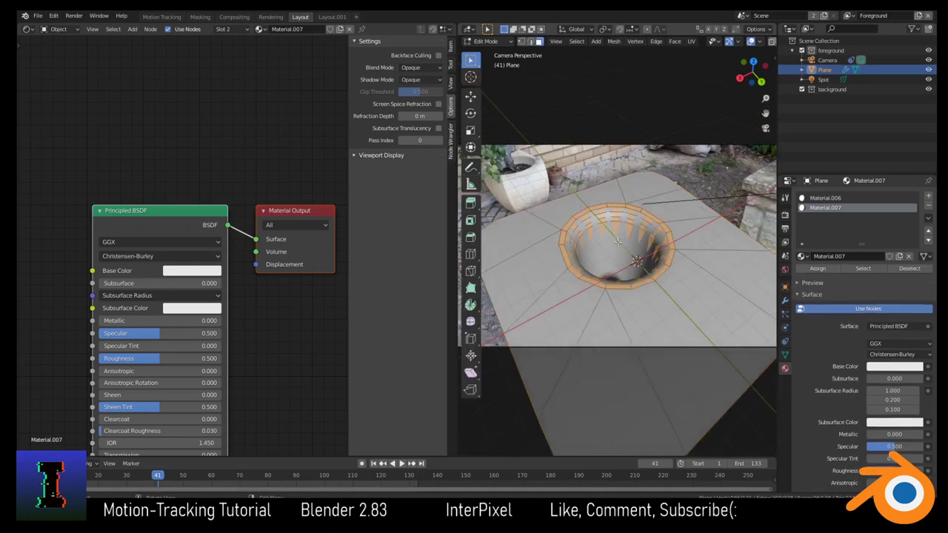
middle_click_drag(618, 244, 707, 302)
left_click(705, 369)
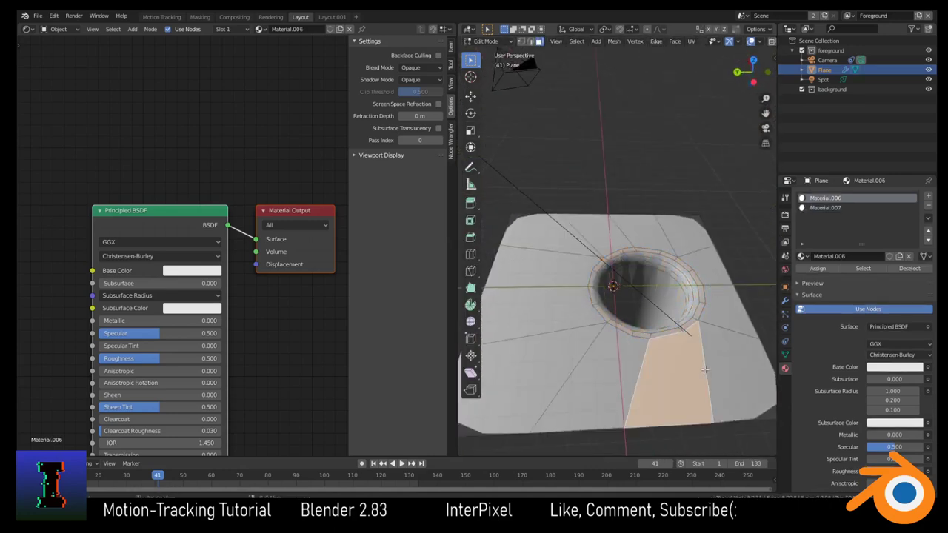
middle_click_drag(697, 366, 640, 347)
key("KP_0")
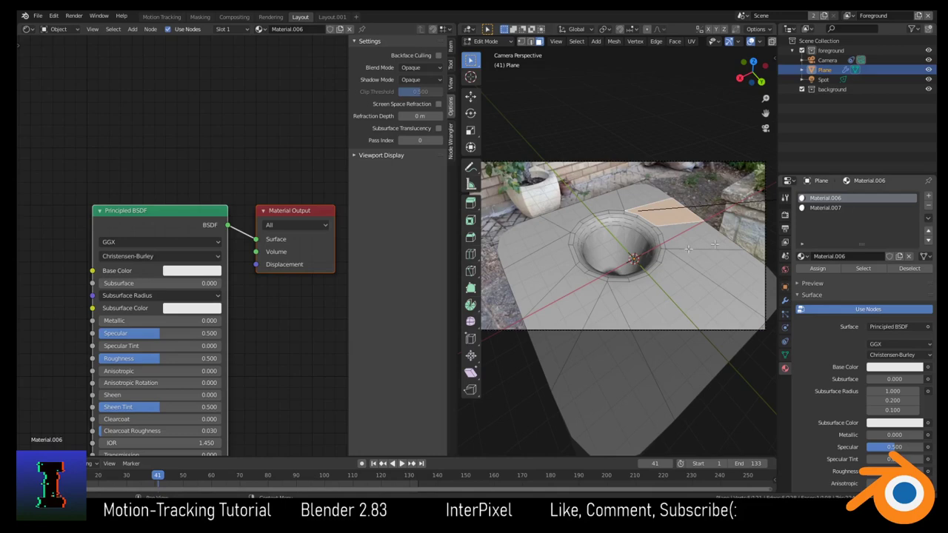
left_click(557, 296)
left_click(824, 208)
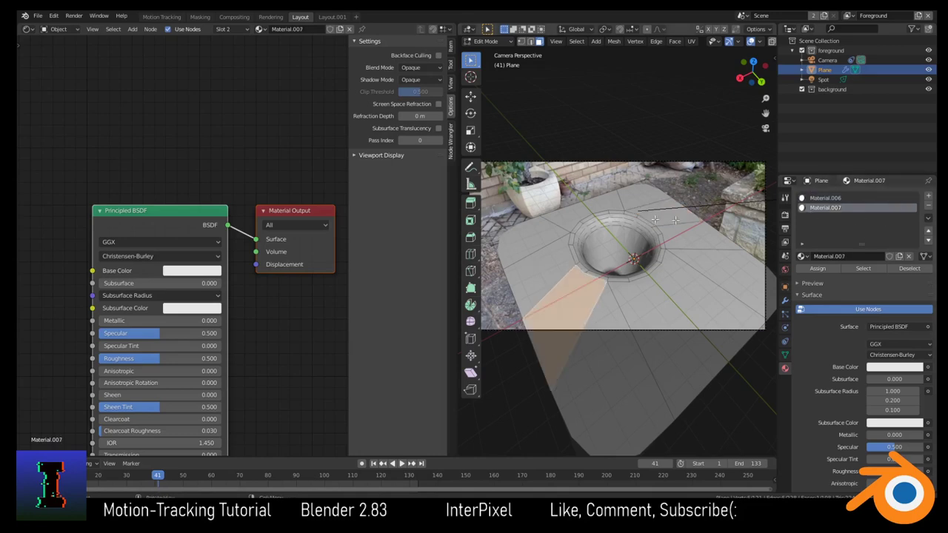
key("alt+a")
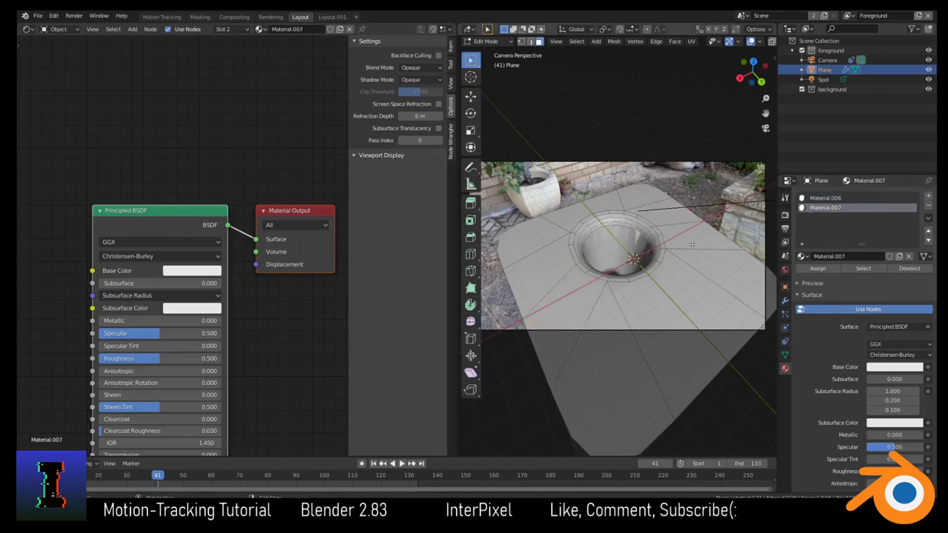
Step: Replace Material.006's Principled BSDF with a Holdout shader linked to the output's Surface, and return to Object Mode
left_click(820, 198)
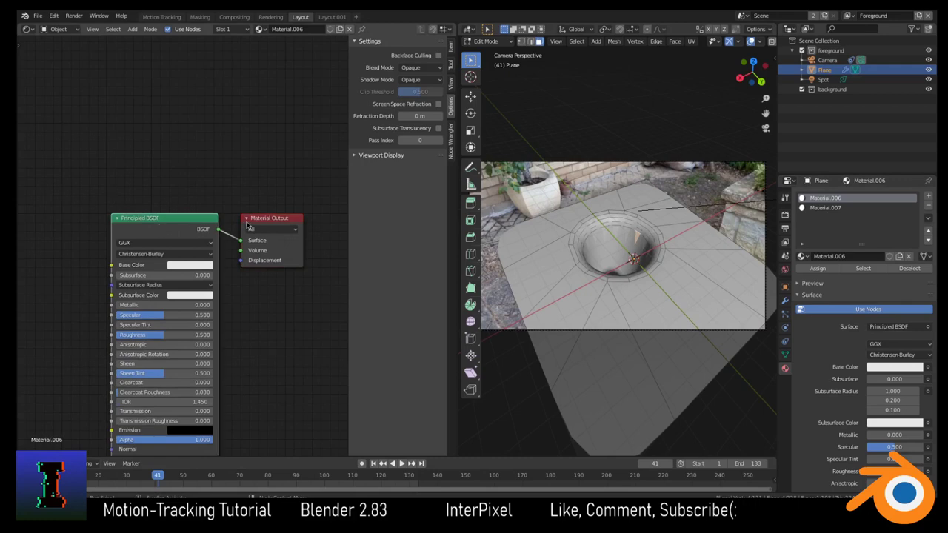
key("x")
key("shift+a")
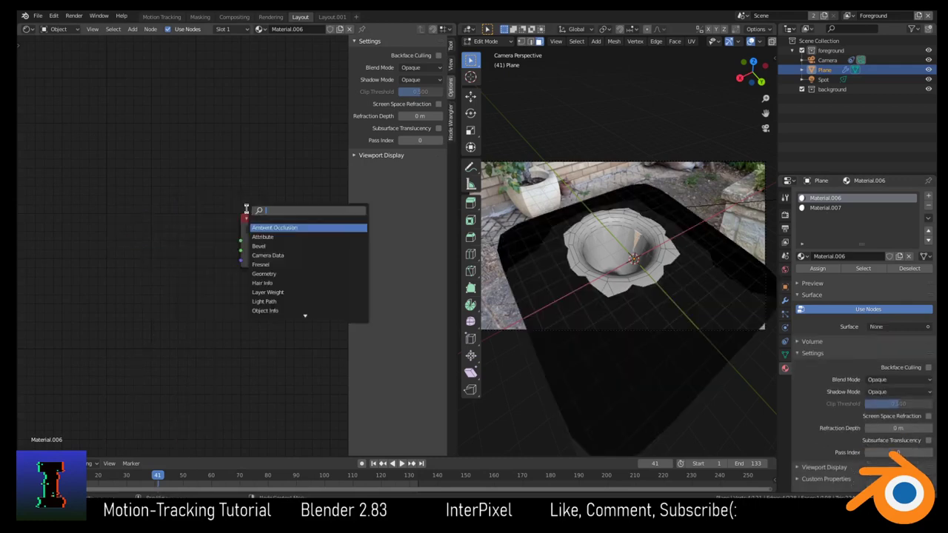
type("ho")
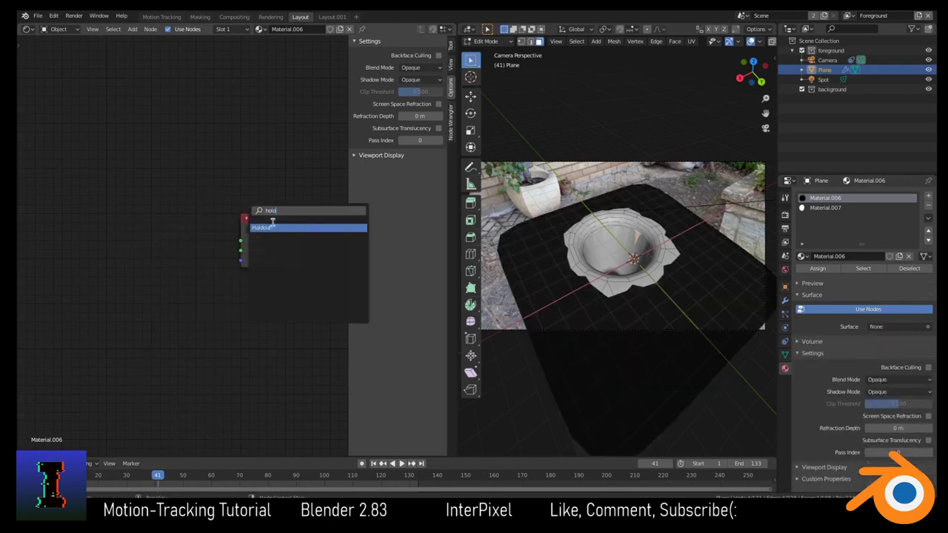
type("ld")
left_click(273, 227)
left_click(215, 240)
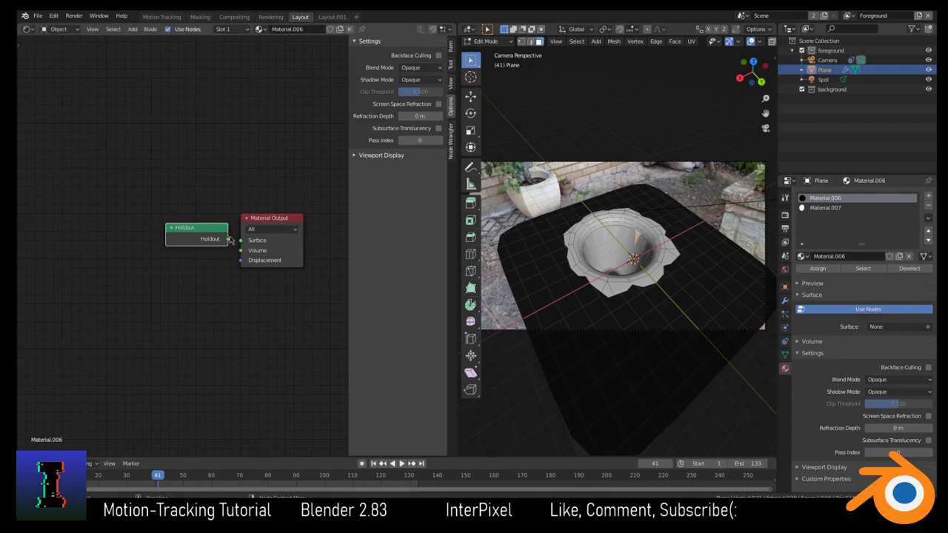
left_click_drag(243, 245, 241, 240)
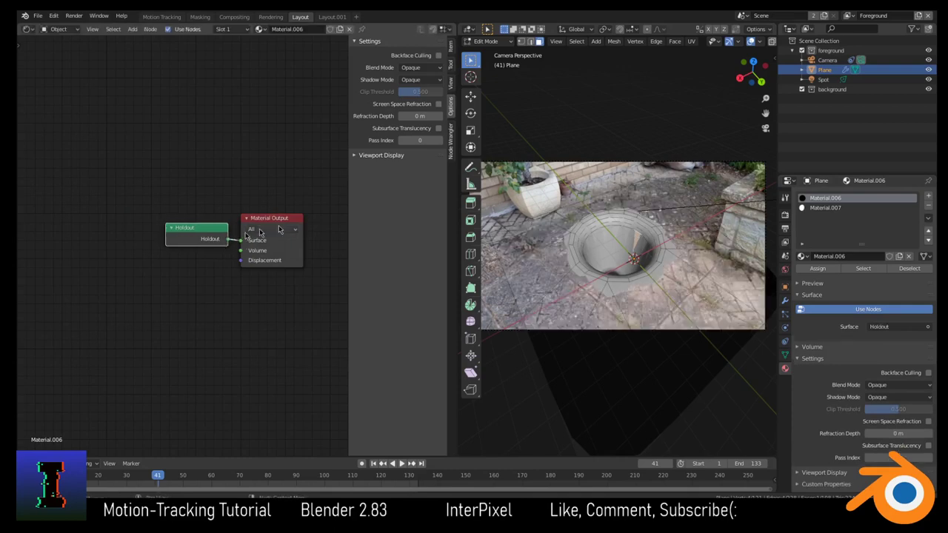
key("Tab")
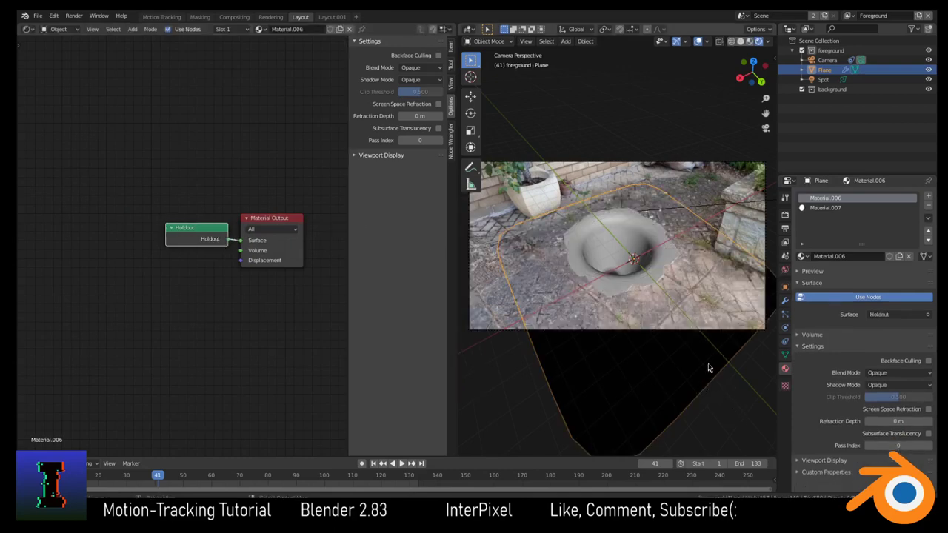
Step: Examine the hole and the surrounding holdout surface through the camera and from other angles
left_click(628, 280)
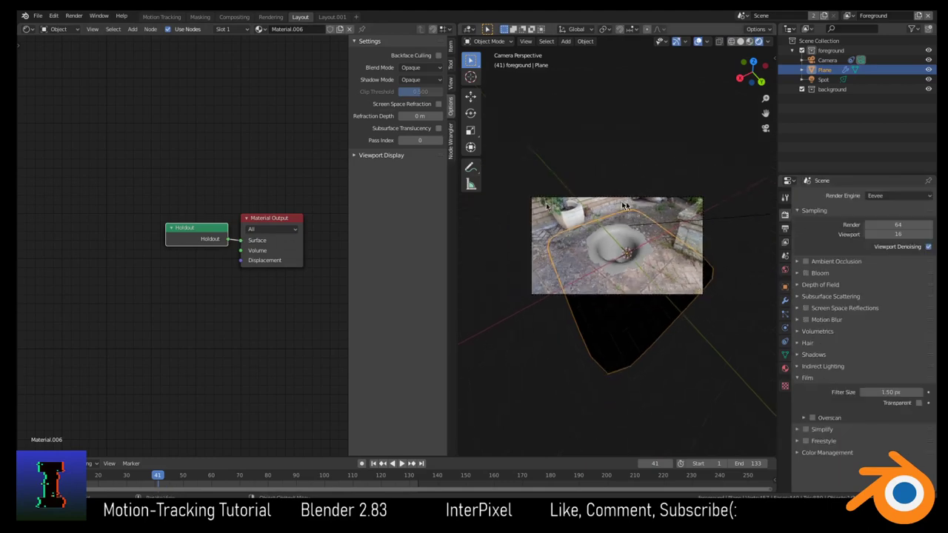
scroll(628, 279, "up", 3)
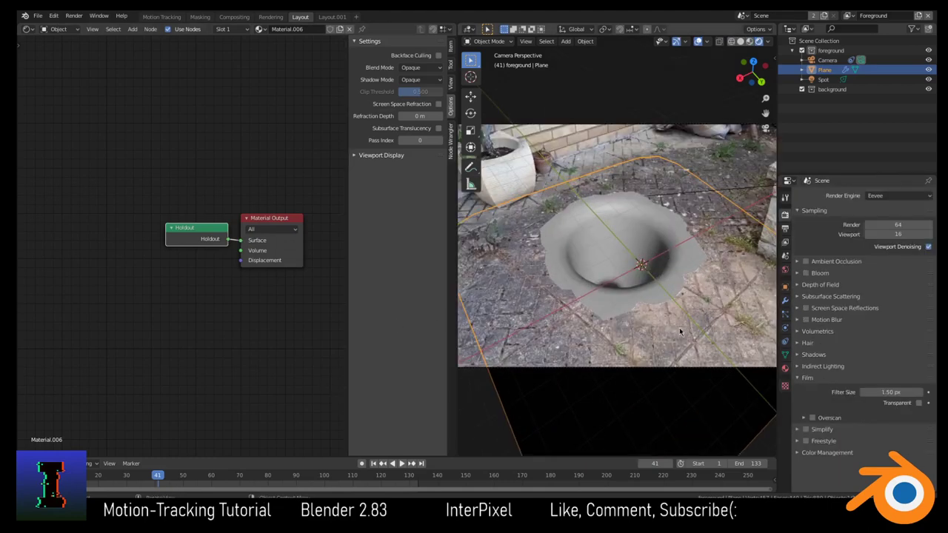
scroll(679, 327, "down", 3)
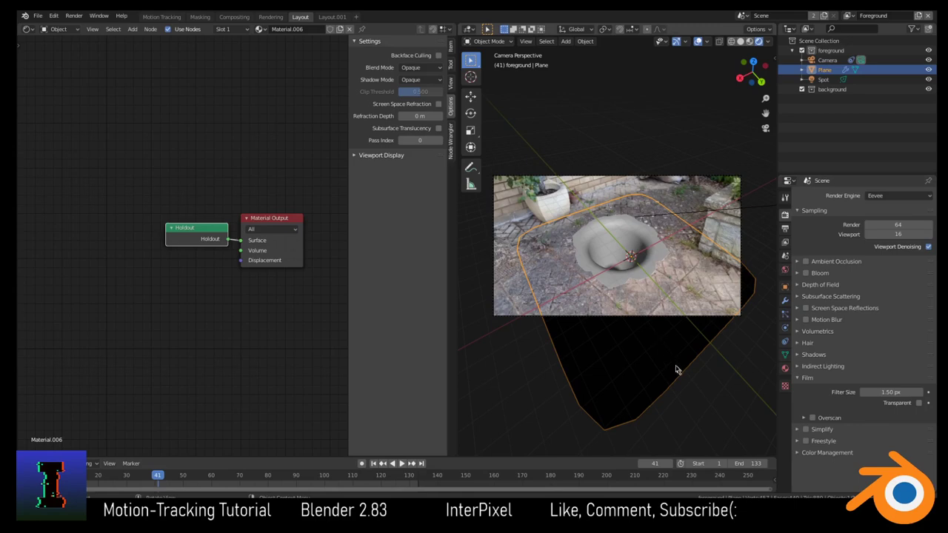
middle_click_drag(677, 371, 635, 363)
key("KP_0")
scroll(643, 285, "up", 2)
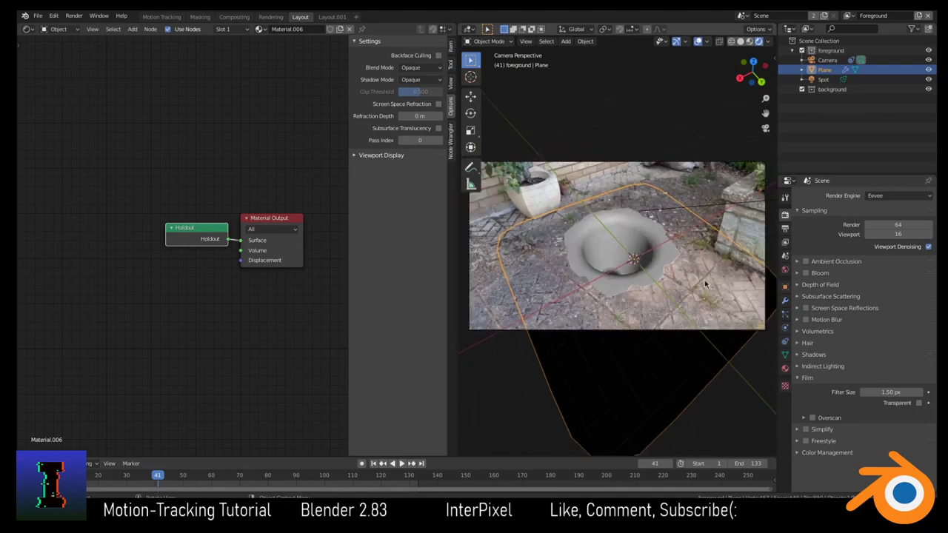
middle_click_drag(705, 283, 606, 261)
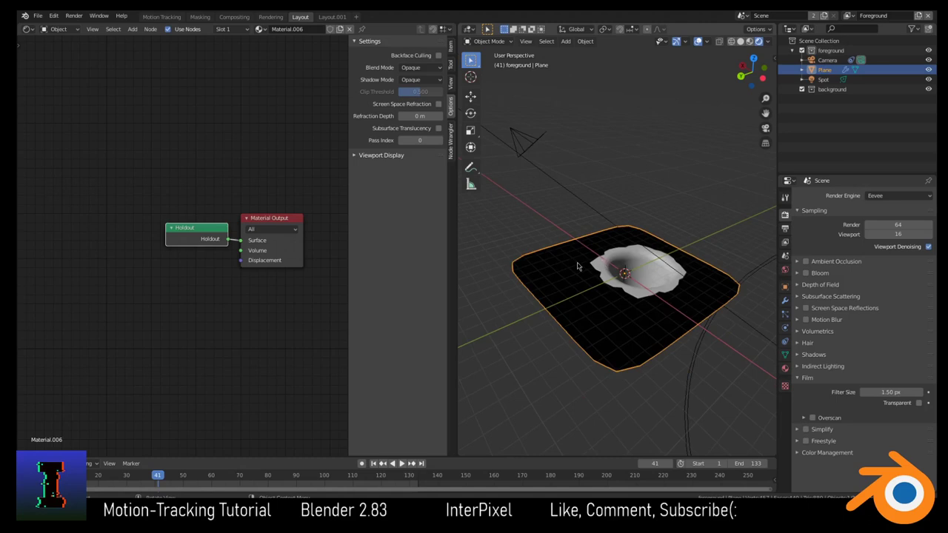
middle_click_drag(703, 372, 521, 329)
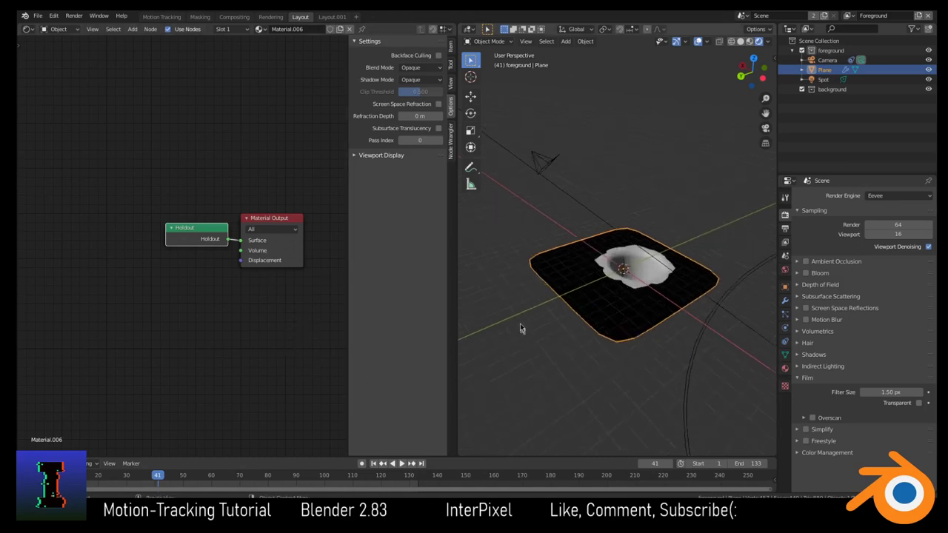
scroll(615, 314, "up", 2)
scroll(618, 309, "up", 3)
middle_click_drag(662, 333, 468, 332)
scroll(634, 307, "down", 2)
key("KP_0")
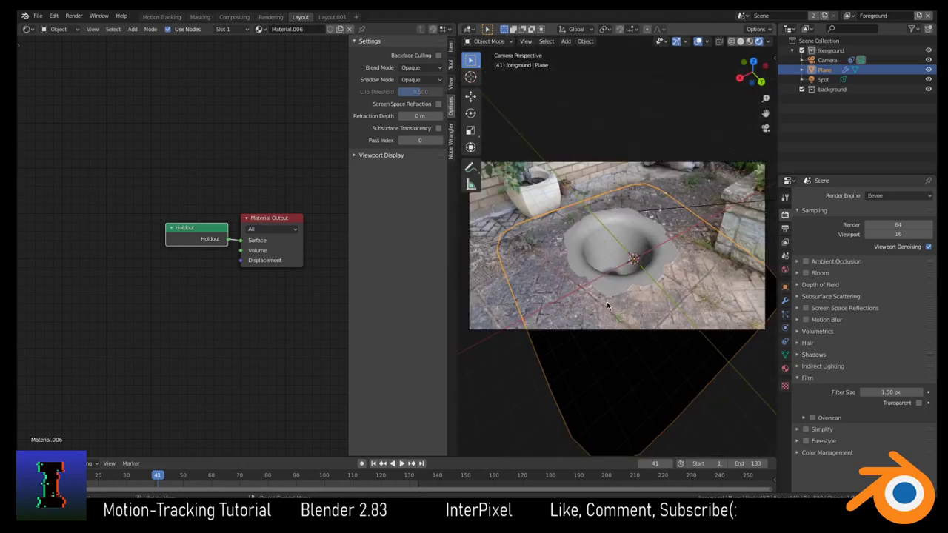
scroll(631, 151, "up", 1)
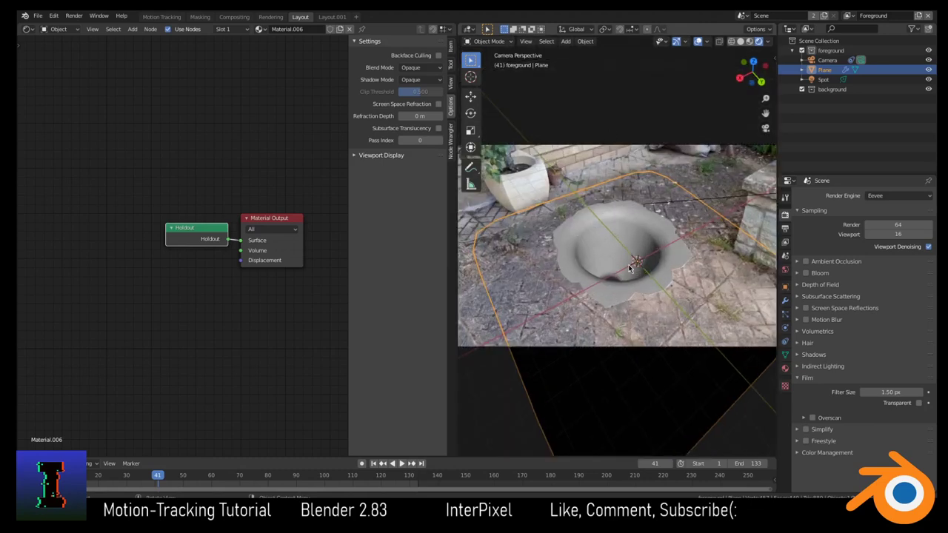
scroll(630, 269, "down", 2)
scroll(663, 276, "up", 1)
scroll(657, 269, "up", 2)
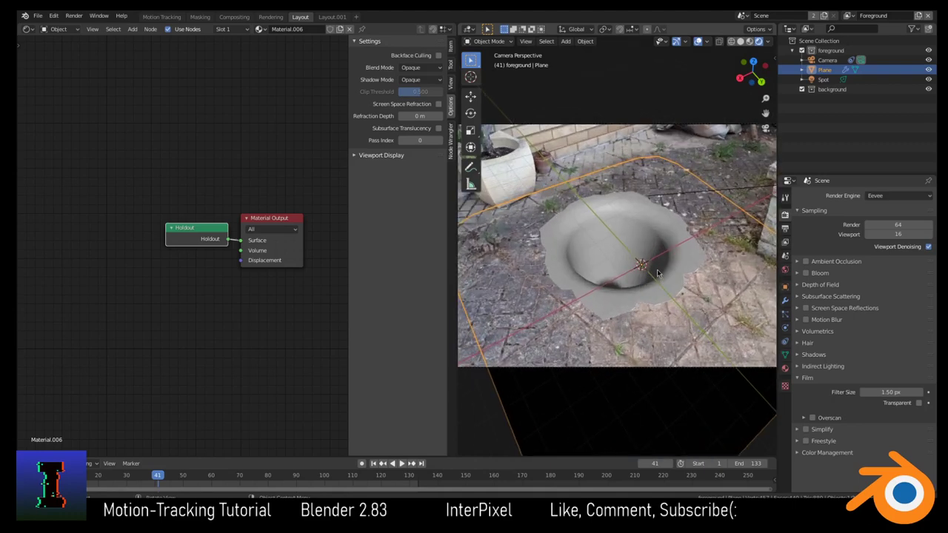
scroll(657, 268, "down", 2)
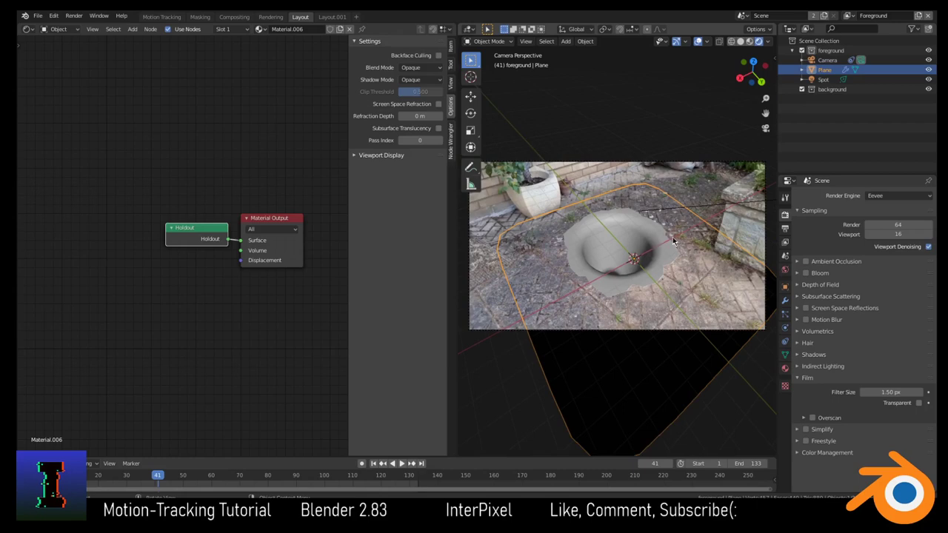
Step: Compare how the hole blends into the paving footage in camera view with the whole holdout plane seen in free perspective
scroll(675, 244, "down", 1)
scroll(767, 305, "up", 2)
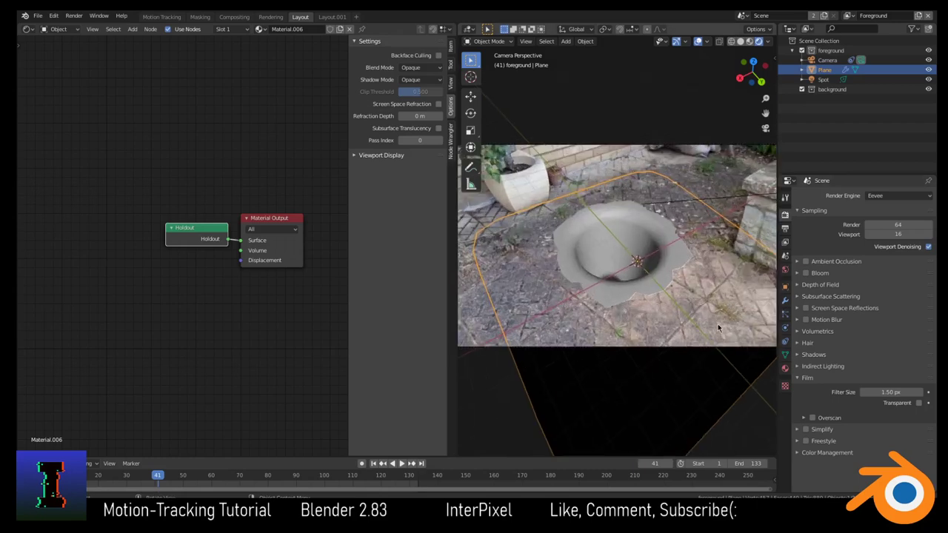
scroll(709, 305, "up", 1)
scroll(709, 305, "down", 2)
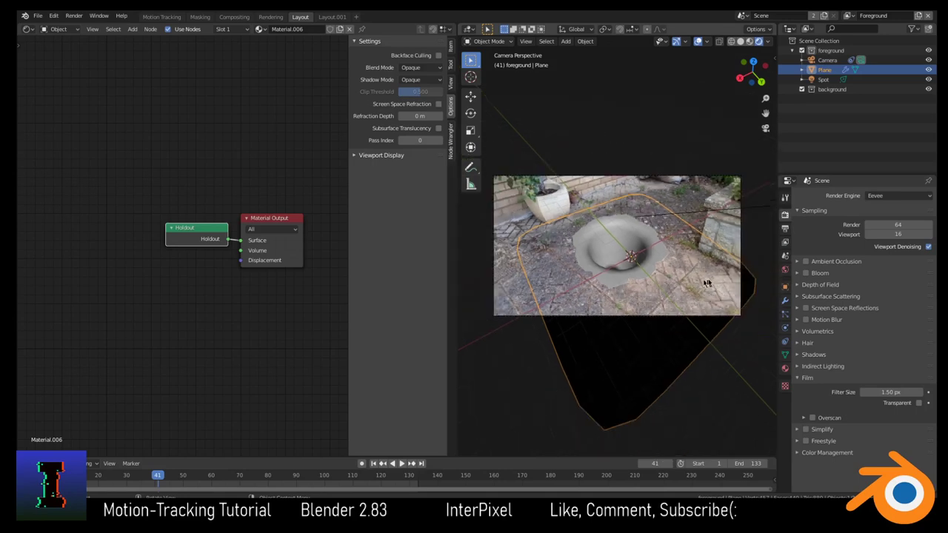
middle_click_drag(710, 305, 645, 264)
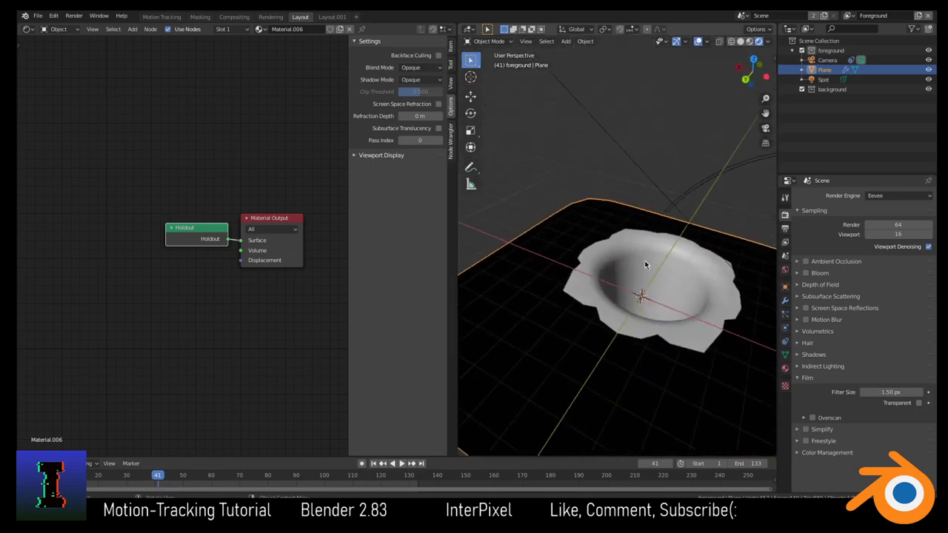
scroll(645, 265, "down", 4)
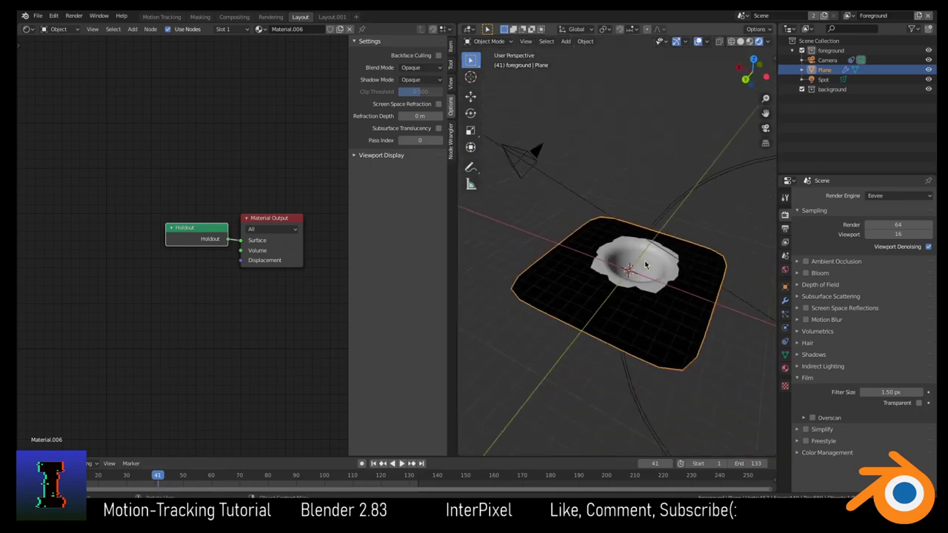
key("KP_0")
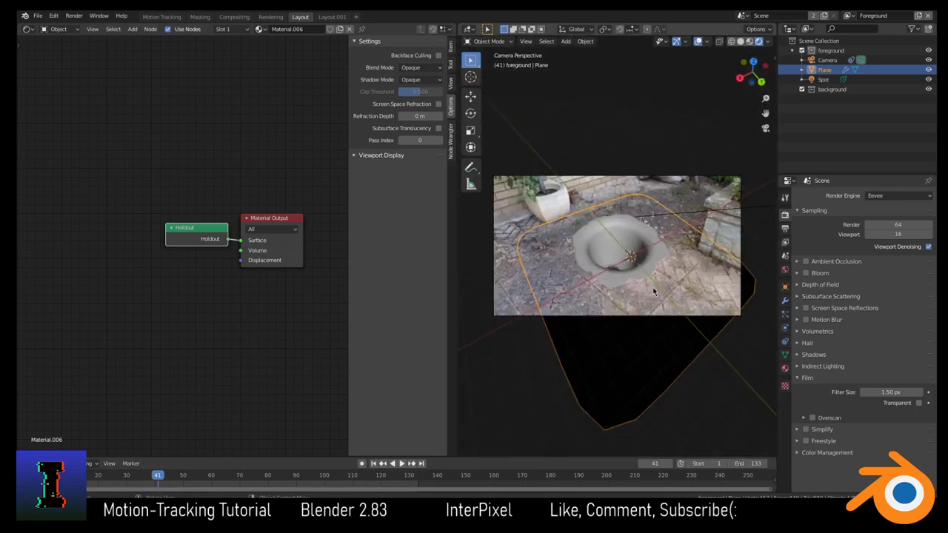
scroll(653, 286, "up", 5)
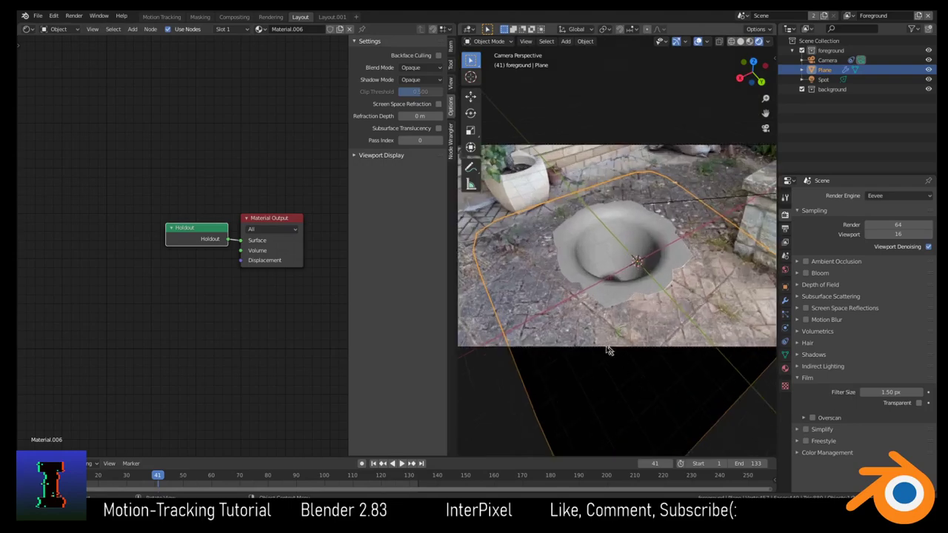